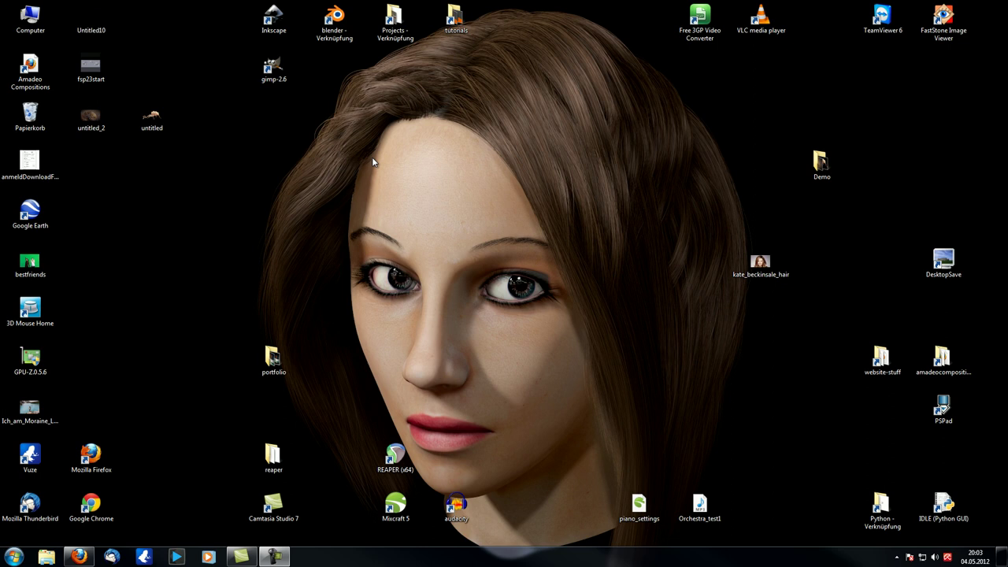
Start Blender and open the recent file untitled1.blend
click(341, 24)
double_click(340, 23)
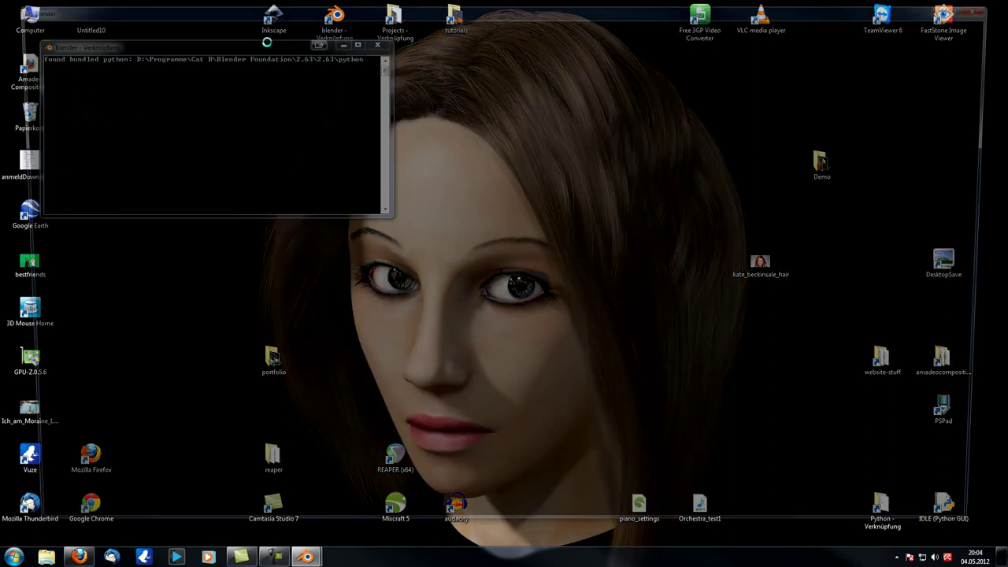
click(45, 25)
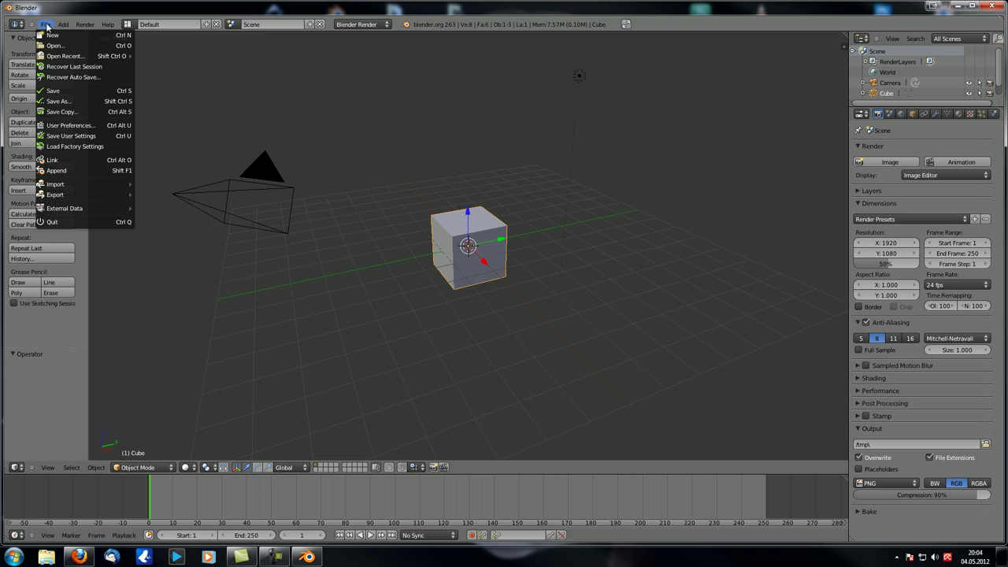
mouse_move(63, 61)
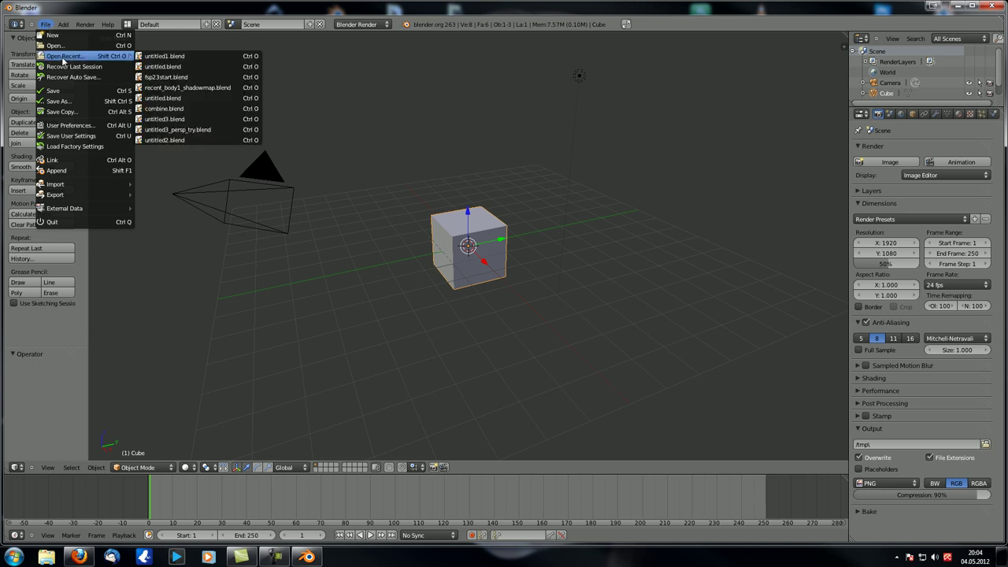
click(186, 56)
Link the uppermost Mix node, fed by the topmost ID Mask and Invert nodes, to the Viewer to preview its output
scroll(265, 151, down, 3)
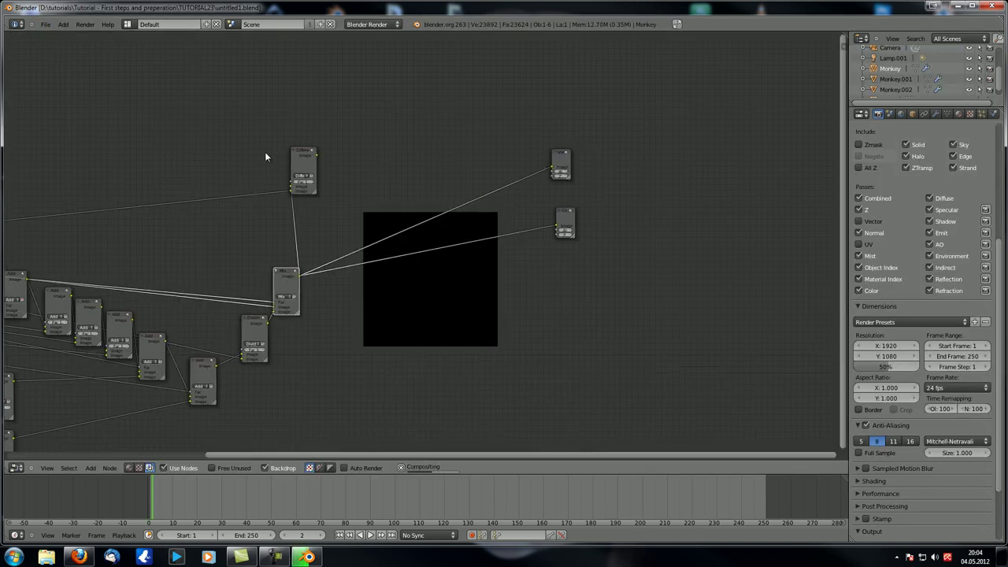
scroll(258, 164, down, 1)
middle_drag(258, 164, 428, 129)
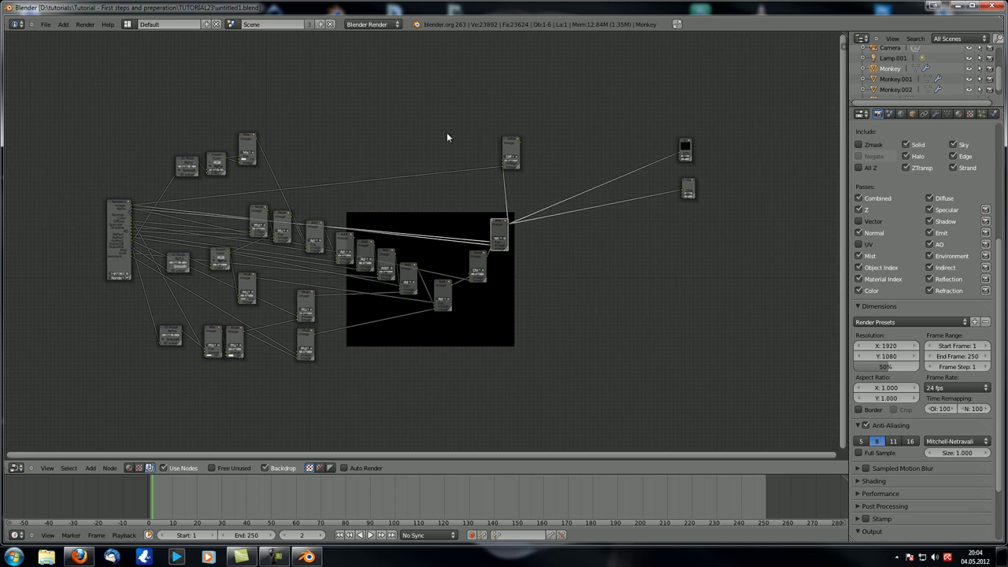
scroll(412, 136, up, 2)
scroll(415, 138, up, 2)
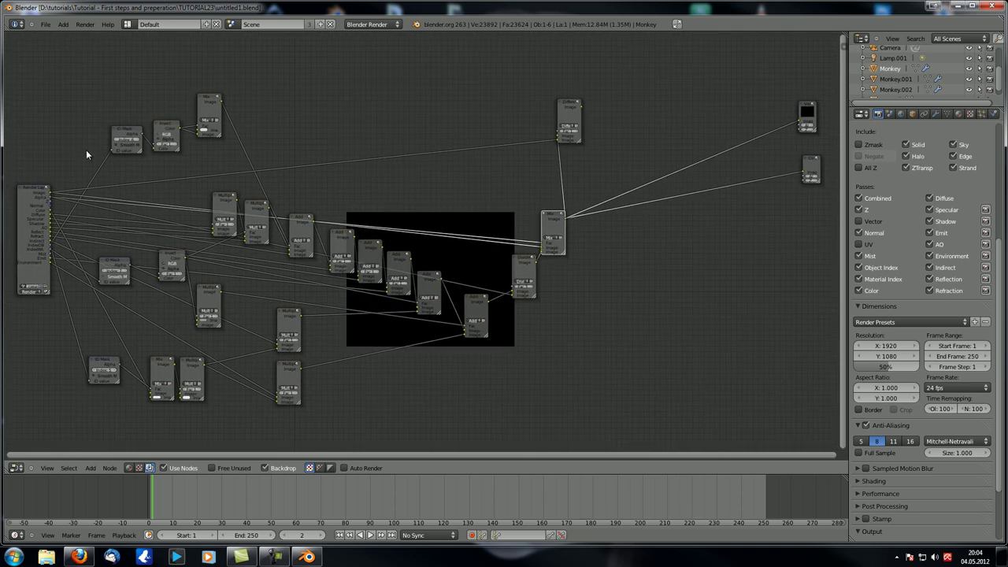
ctrl+shift+click(204, 107)
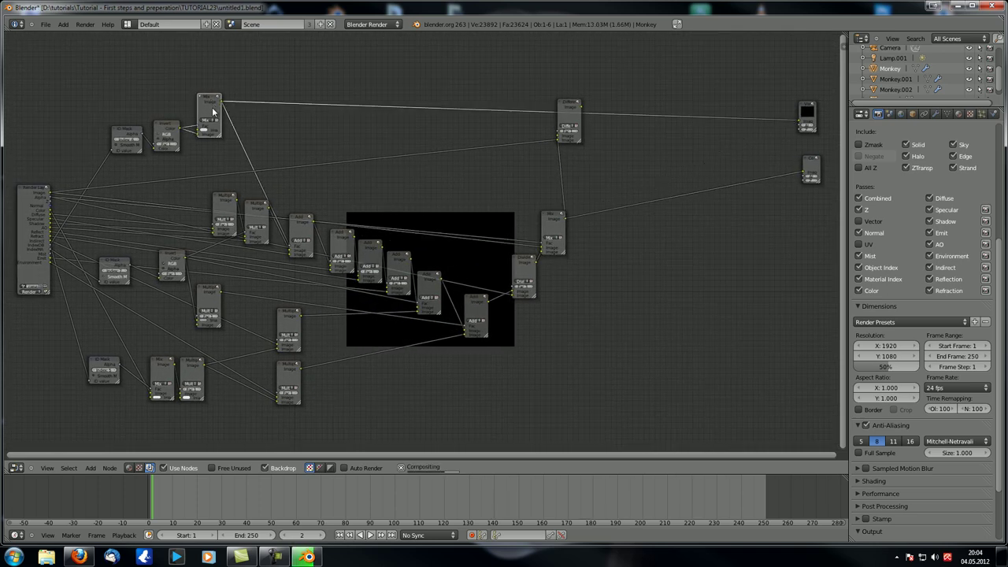
Render the current frame and return to the node editor
key(F12)
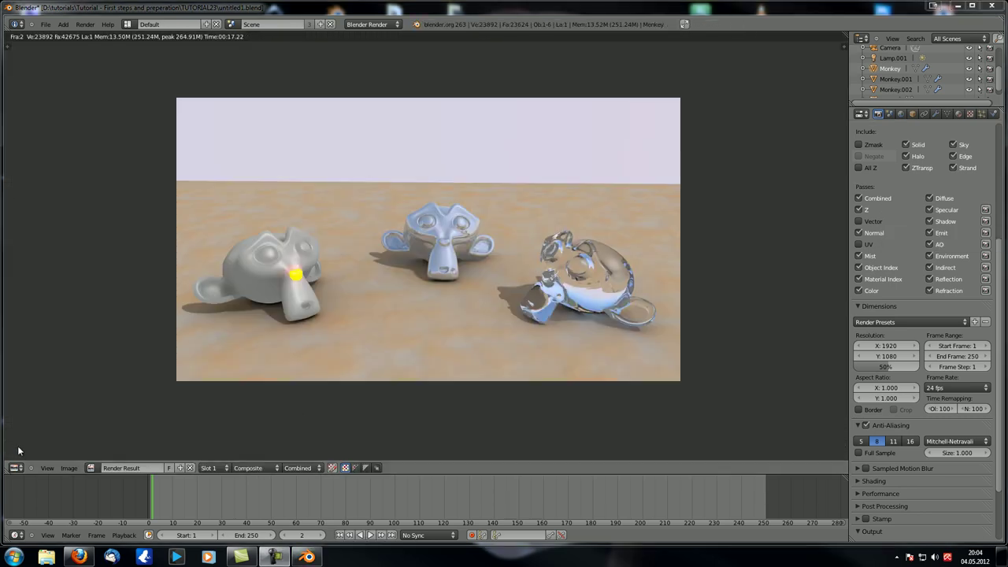
click(15, 470)
click(51, 368)
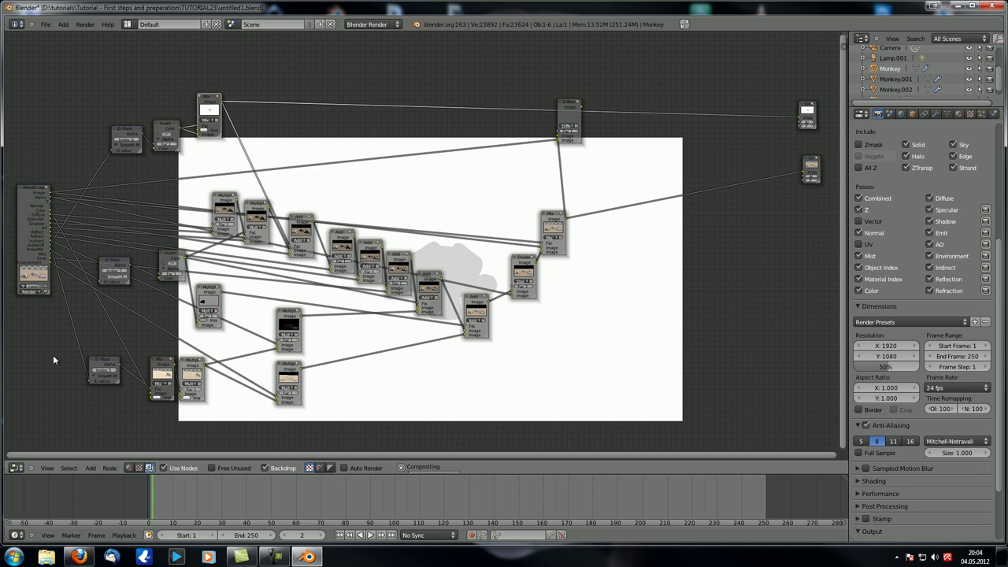
Preview the Difference node's output in the Viewer and examine it over the backdrop
ctrl+shift+click(557, 124)
middle_drag(518, 270, 509, 189)
middle_drag(445, 270, 436, 236)
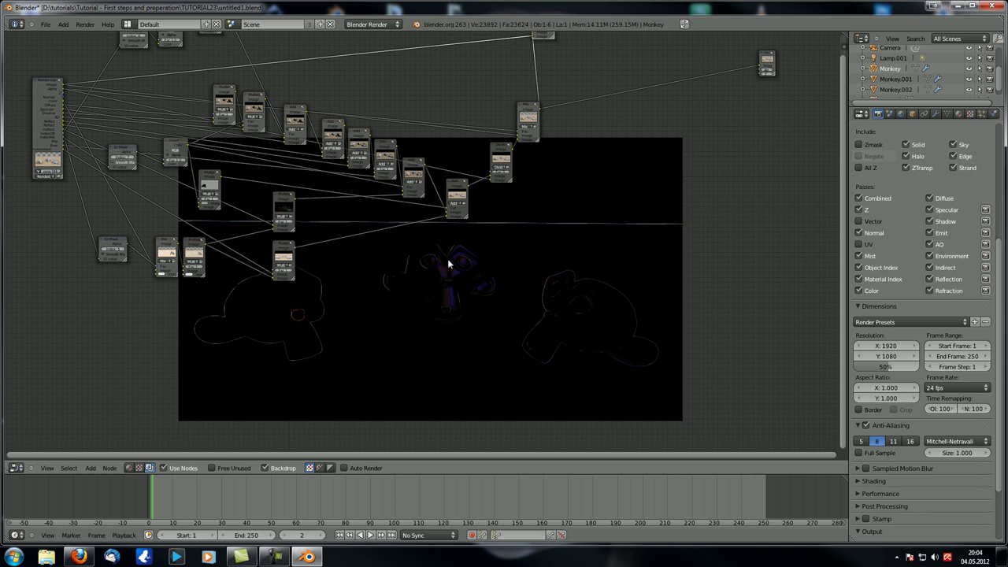
middle_drag(372, 262, 427, 355)
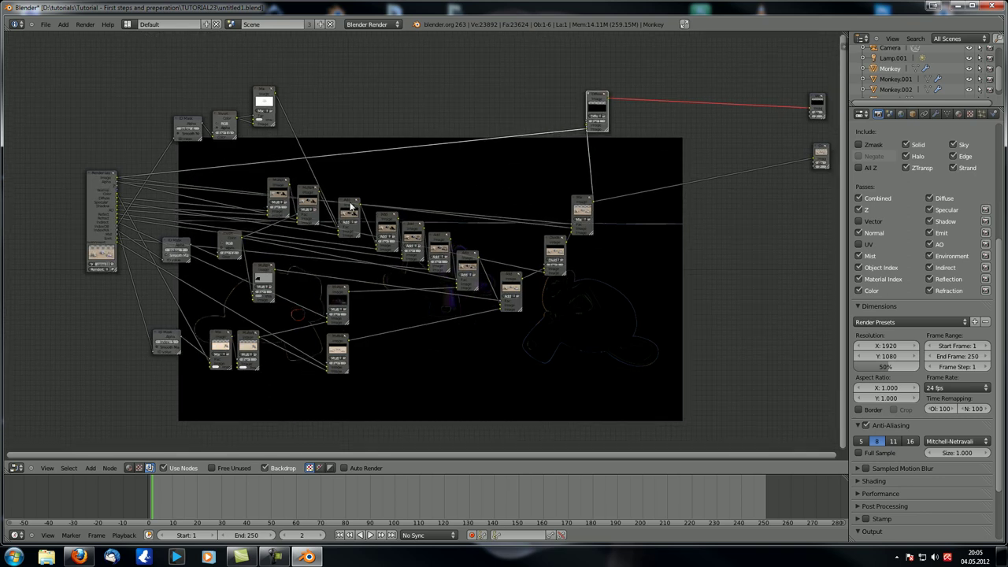
Show the final Mix node's output in the Viewer and reposition the backdrop image to the centre-right of the node editor
ctrl+shift+click(581, 210)
middle_drag(236, 200, 214, 141)
click(91, 128)
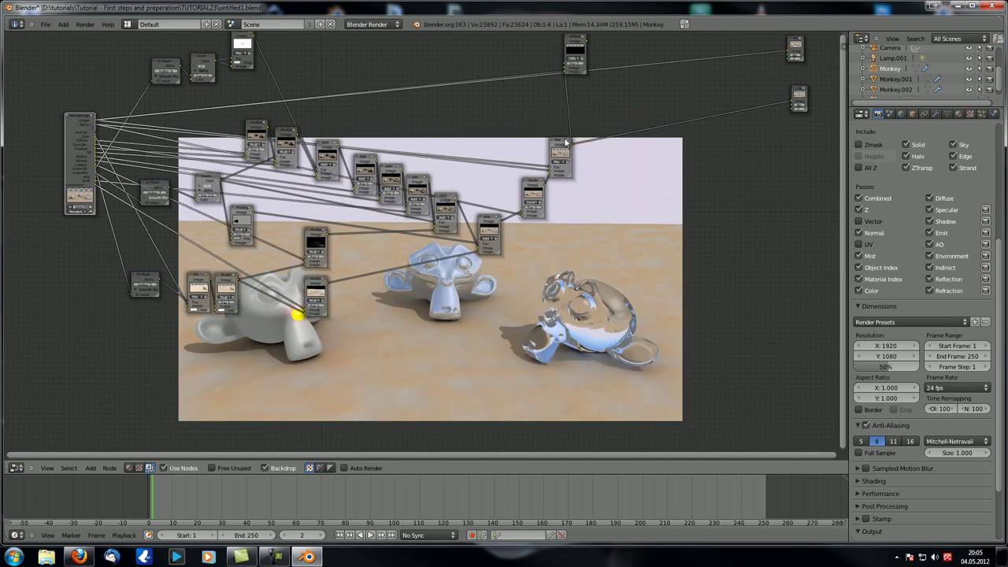
ctrl+shift+click(561, 143)
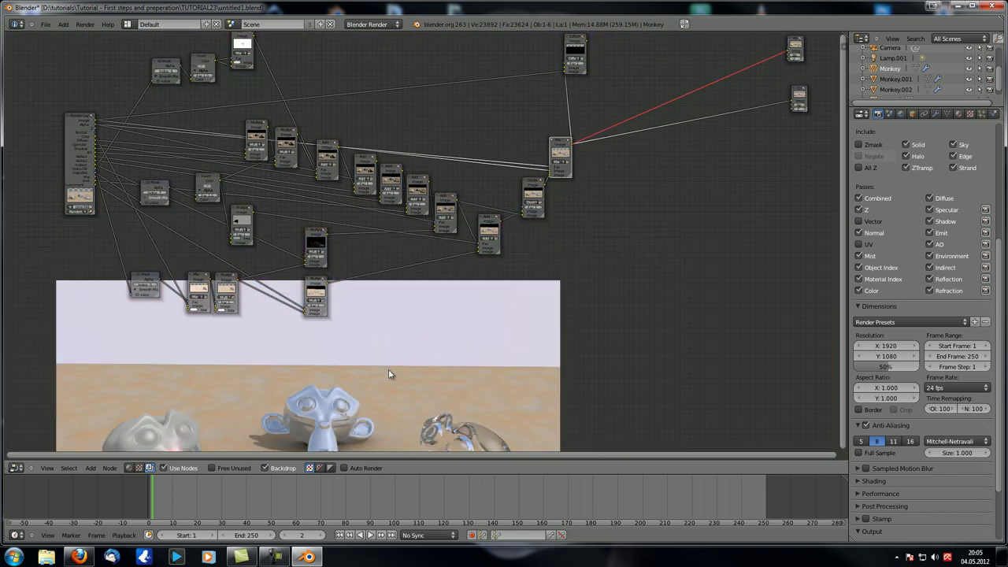
alt+middle_drag(388, 374, 572, 244)
middle_drag(644, 242, 440, 258)
scroll(452, 253, down, 1)
scroll(462, 217, down, 2)
middle_drag(464, 217, 571, 241)
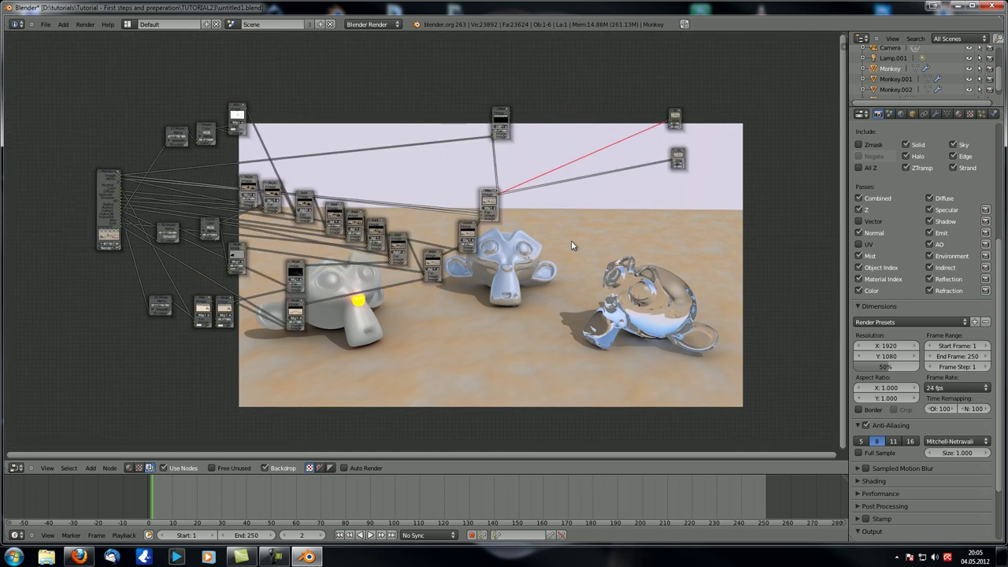
scroll(592, 229, up, 2)
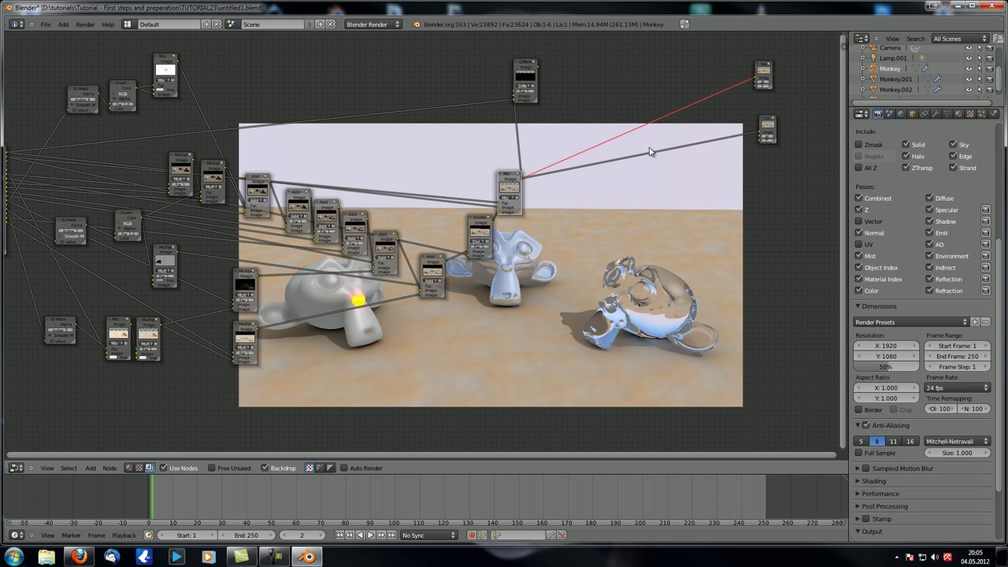
Add a Mix color node and insert it between the final Mix node and the Viewer and Composite outputs
click(510, 182)
middle_drag(605, 244, 693, 235)
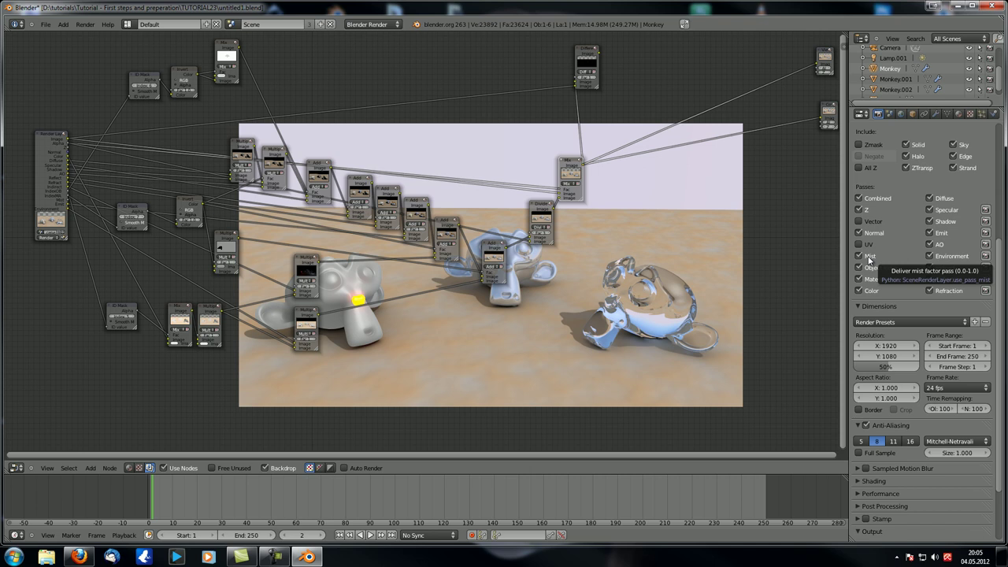
click(65, 198)
middle_drag(655, 244, 587, 251)
scroll(587, 251, down, 2)
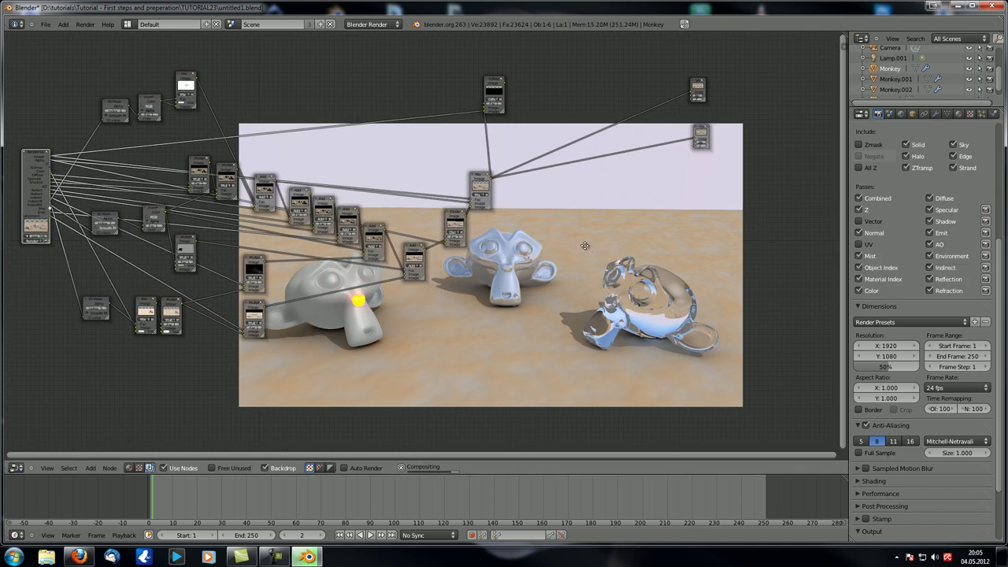
key(shift+a)
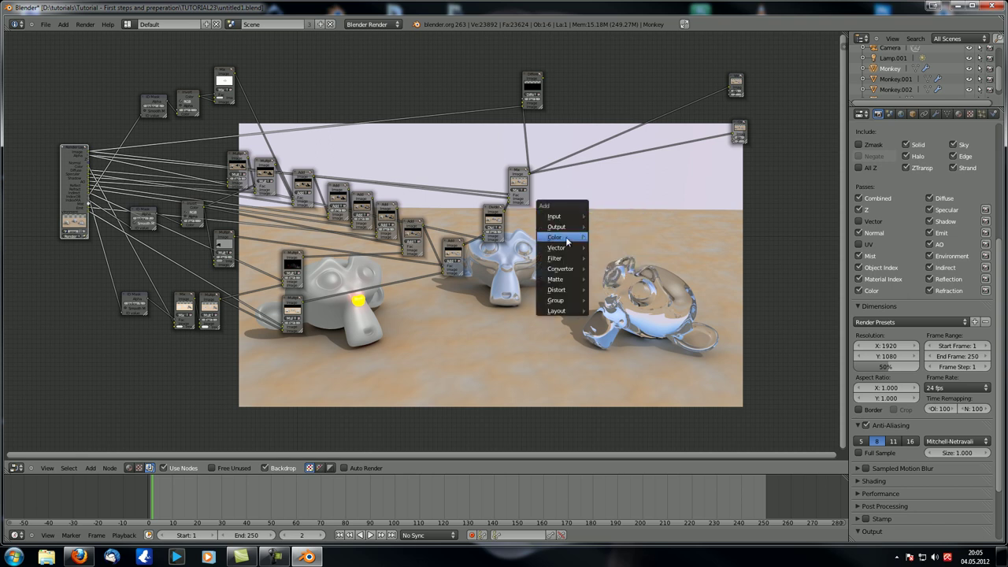
mouse_move(566, 244)
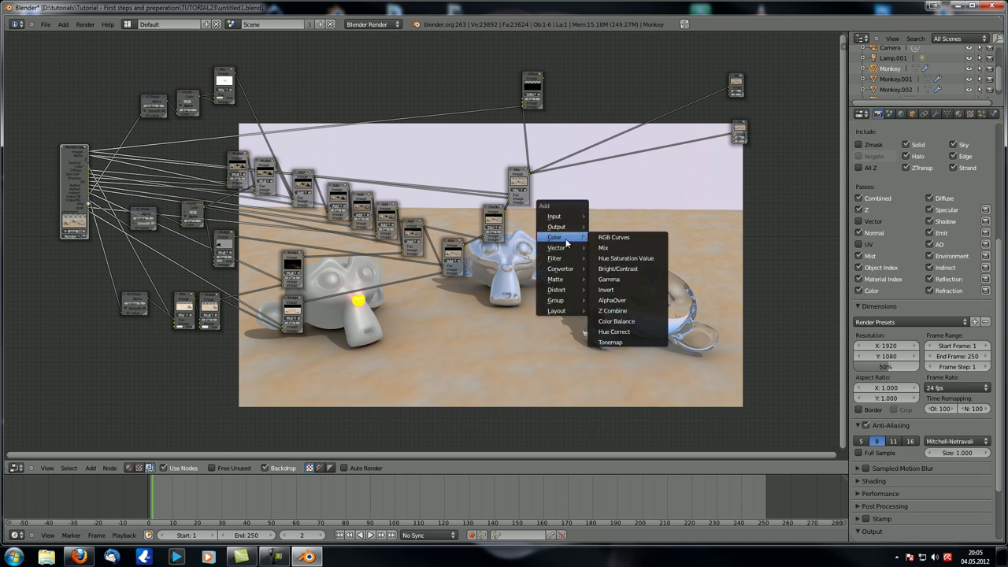
click(606, 246)
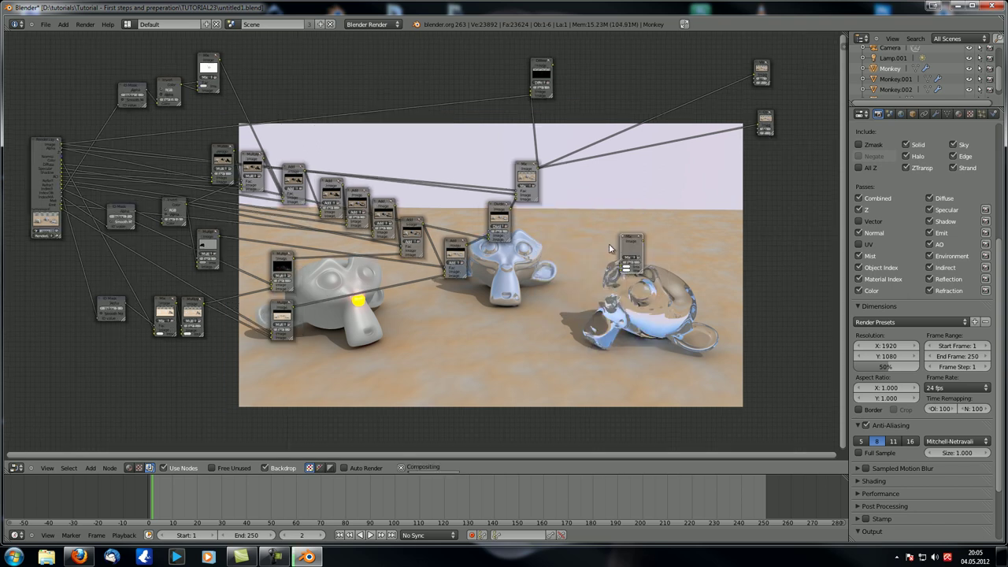
click(607, 142)
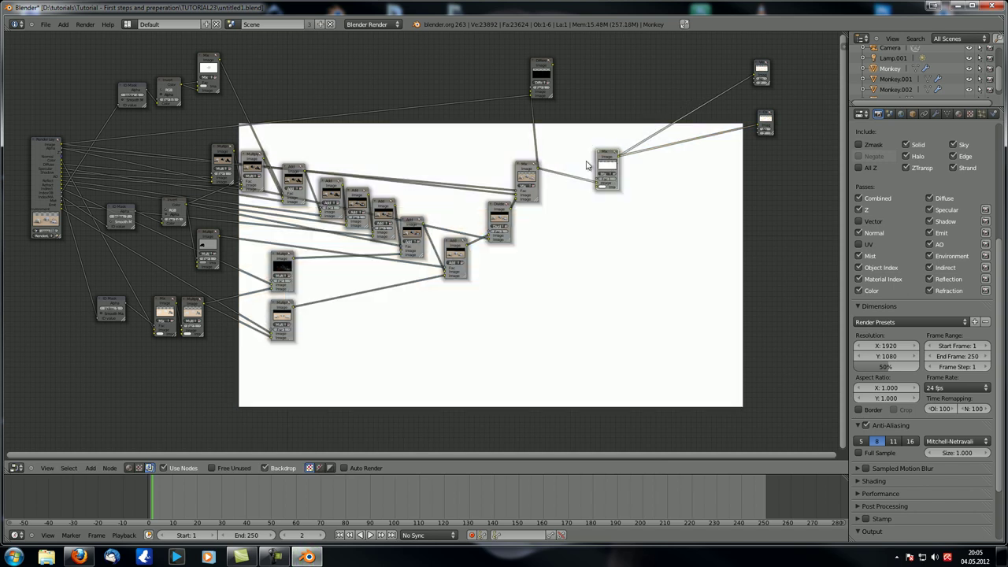
Connect the Render Layers' Mist output to the new Mix node's Fac and move the image link to its second Image input
drag(61, 200, 596, 182)
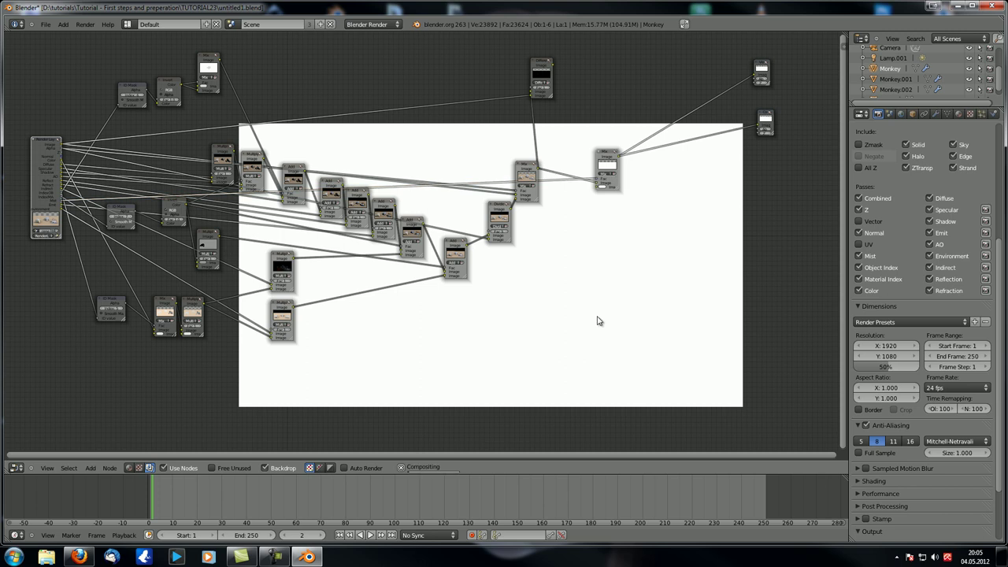
middle_drag(575, 289, 492, 297)
scroll(501, 267, up, 1)
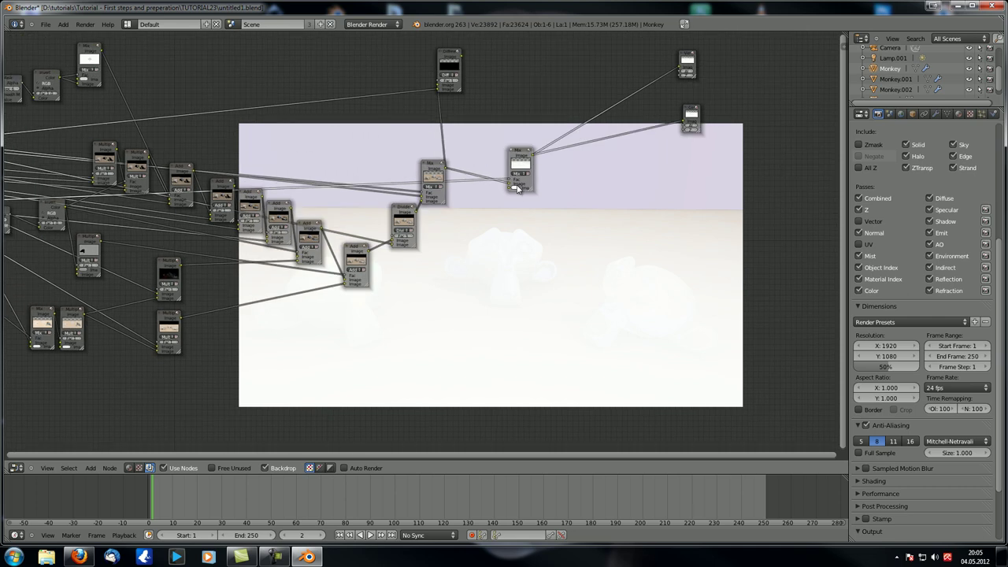
click(515, 190)
drag(549, 135, 548, 144)
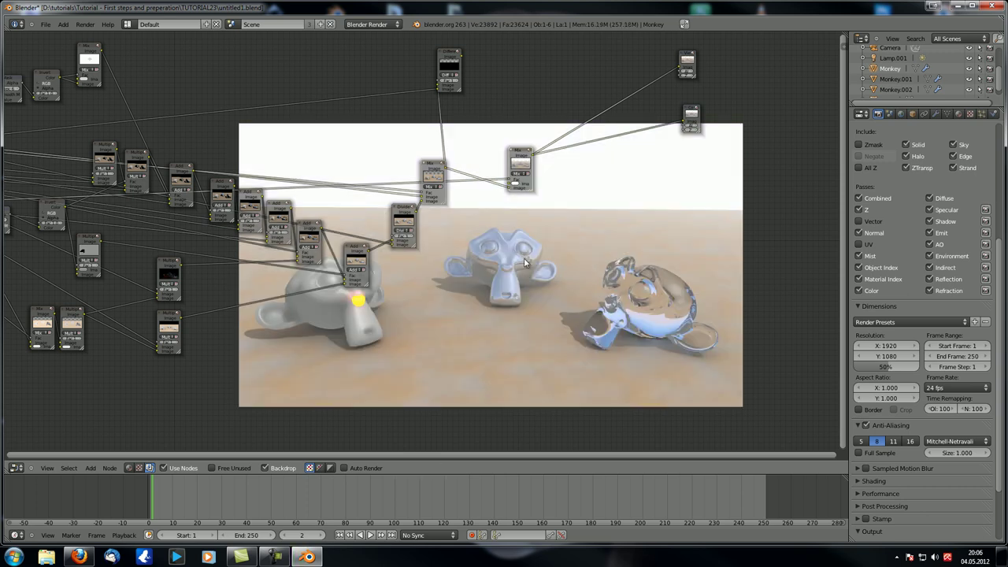
Darken the new Mix node's first Image colour from white to a mid grey
middle_drag(545, 240, 498, 206)
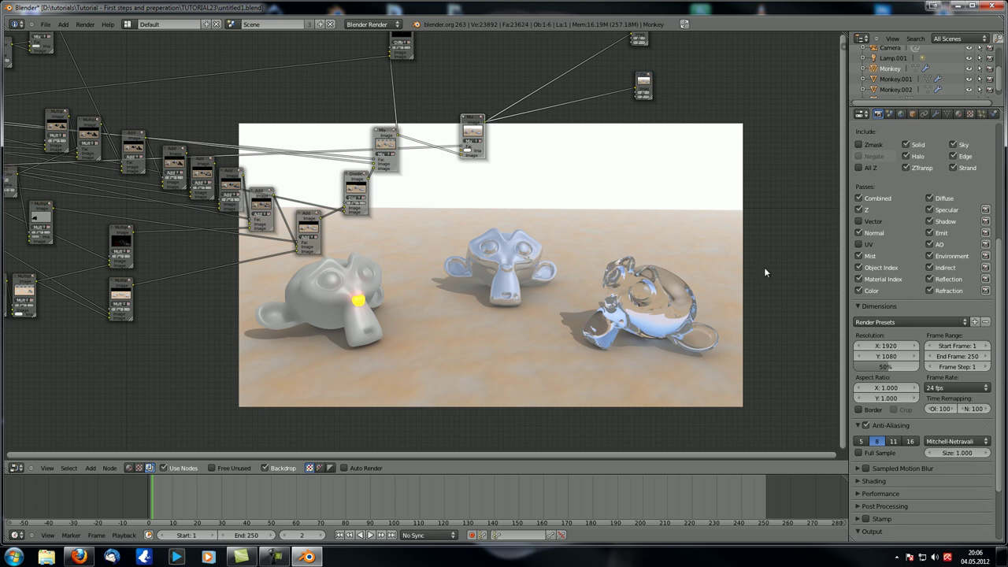
scroll(507, 218, up, 4)
middle_drag(484, 122, 462, 185)
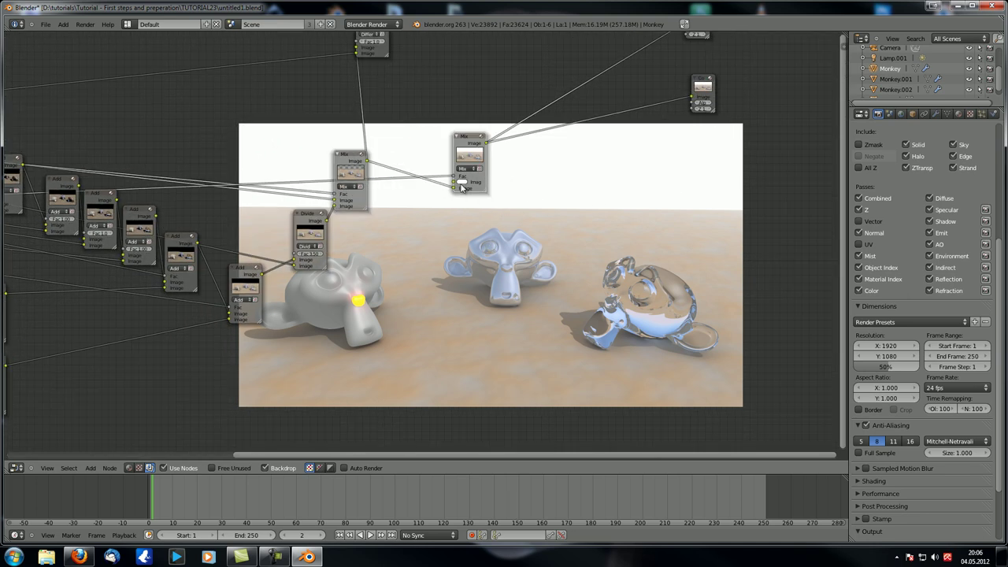
click(462, 182)
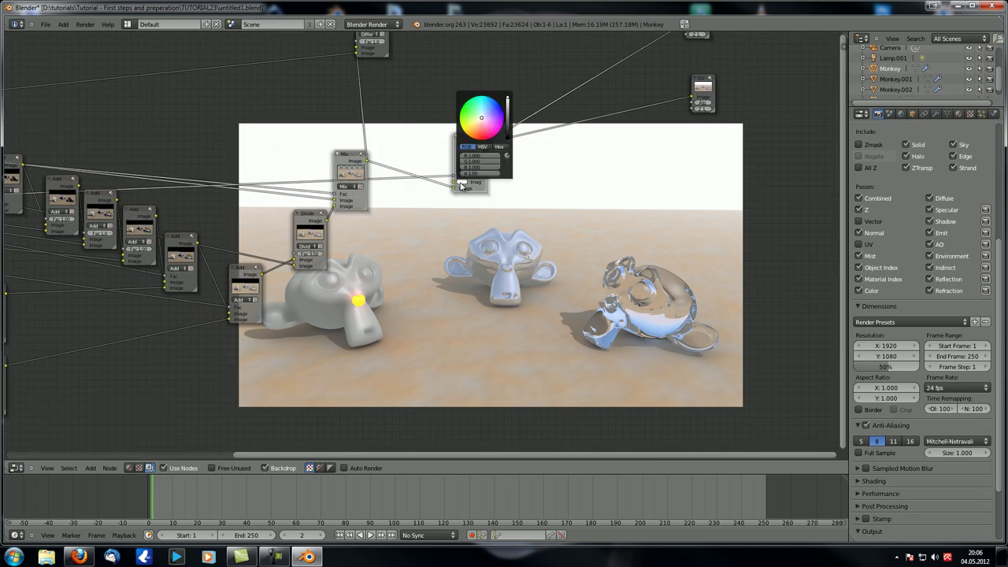
drag(507, 118, 508, 125)
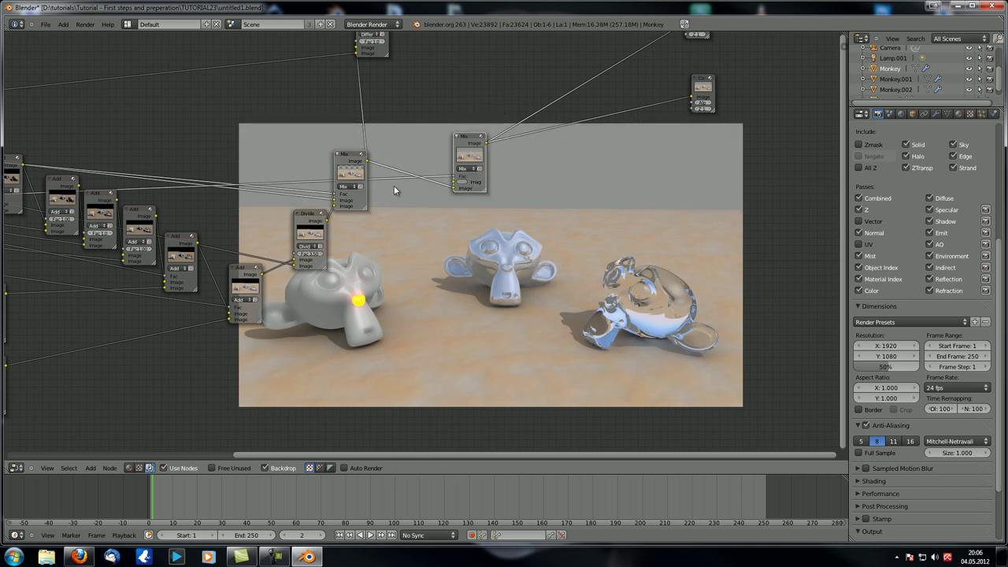
Make room before the new Mix node and insert a ColorRamp node into the Mist link feeding its Fac
scroll(394, 190, down, 4)
middle_drag(414, 227, 447, 212)
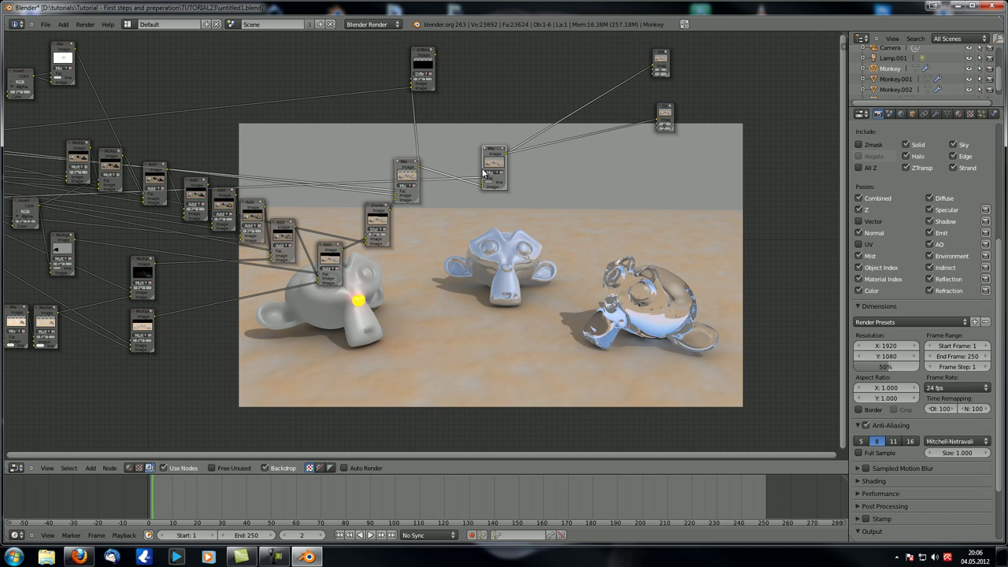
drag(484, 174, 564, 189)
key(shift+a)
mouse_move(552, 300)
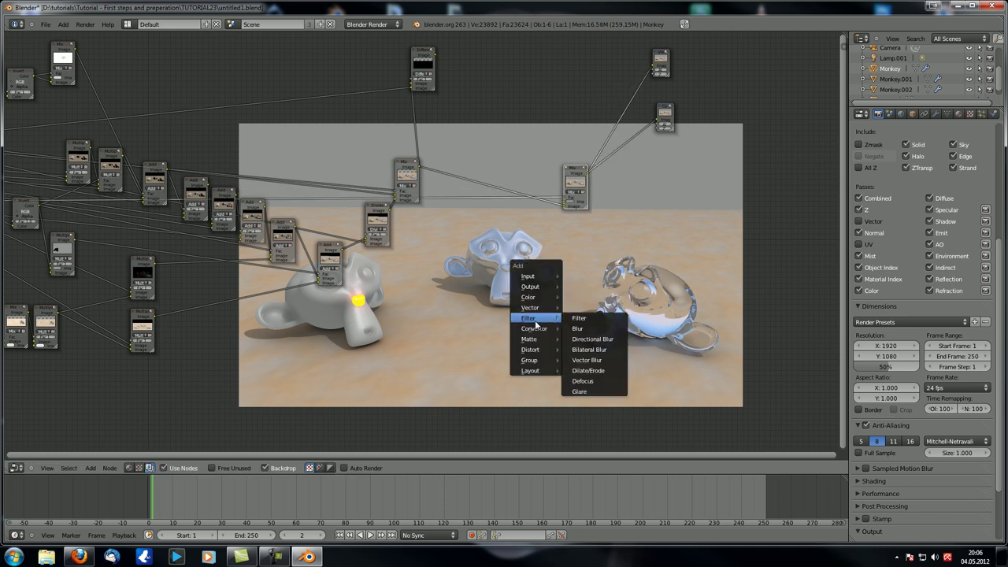
mouse_move(544, 328)
click(584, 329)
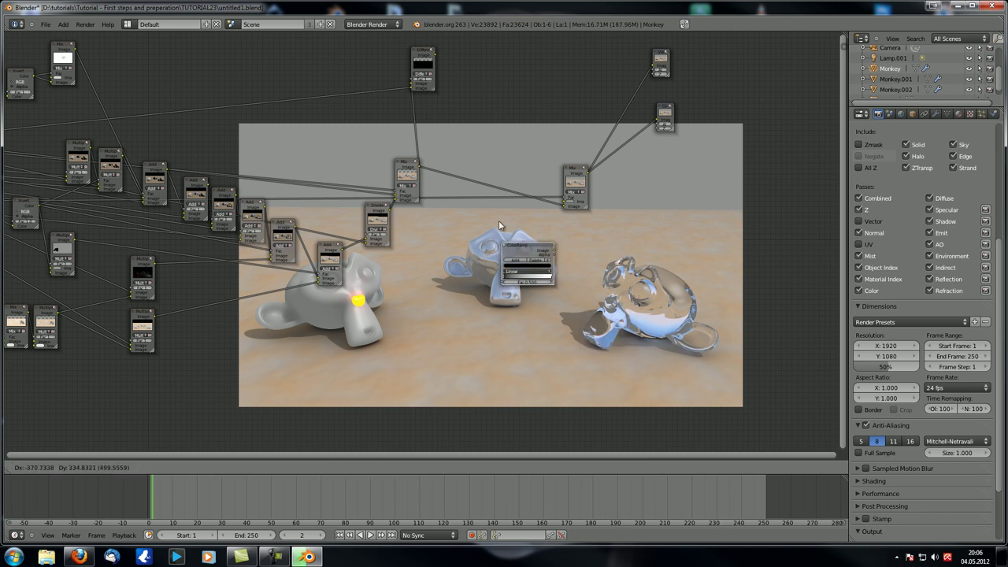
click(446, 211)
Preview the ColorRamp node in the Viewer and move its black and white stops together just past the ramp's middle
scroll(575, 287, up, 2)
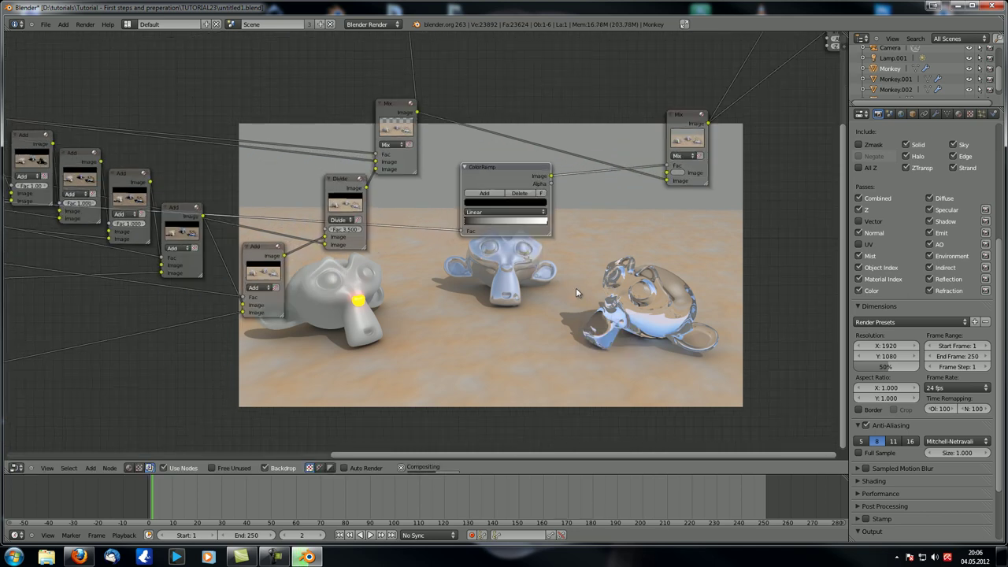
middle_drag(576, 288, 455, 308)
scroll(456, 309, up, 2)
ctrl+shift+click(410, 201)
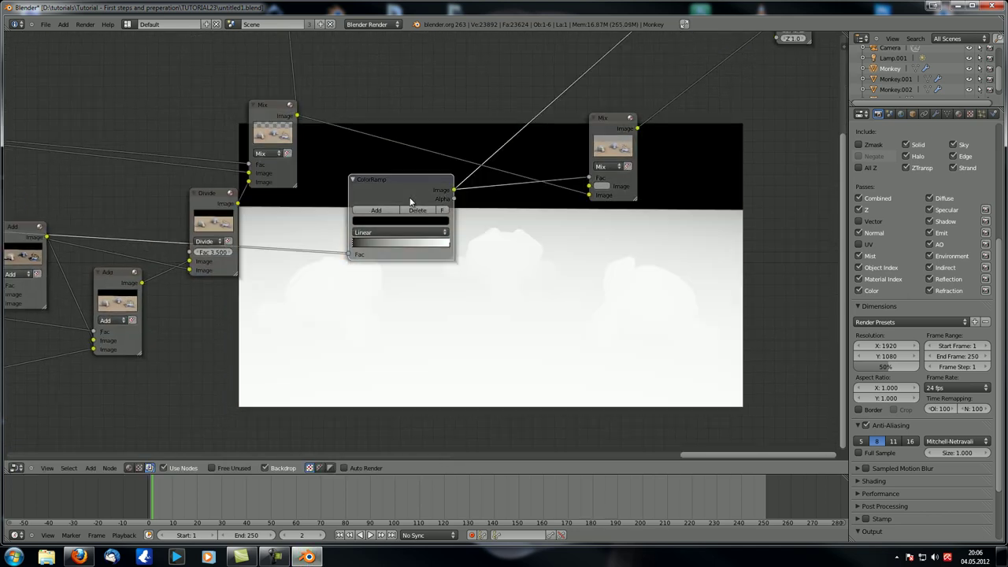
middle_drag(591, 283, 573, 244)
scroll(573, 244, up, 4)
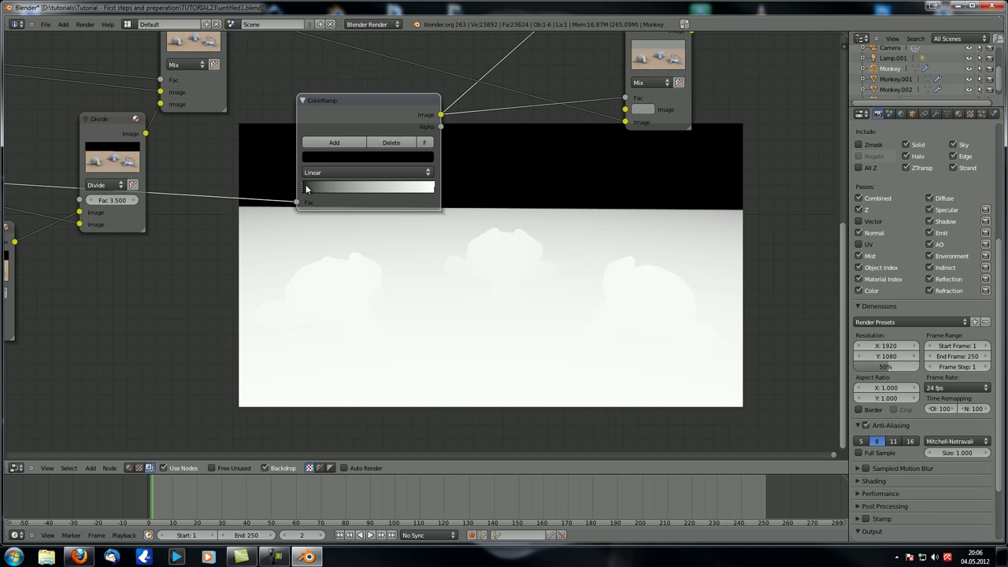
drag(306, 189, 381, 197)
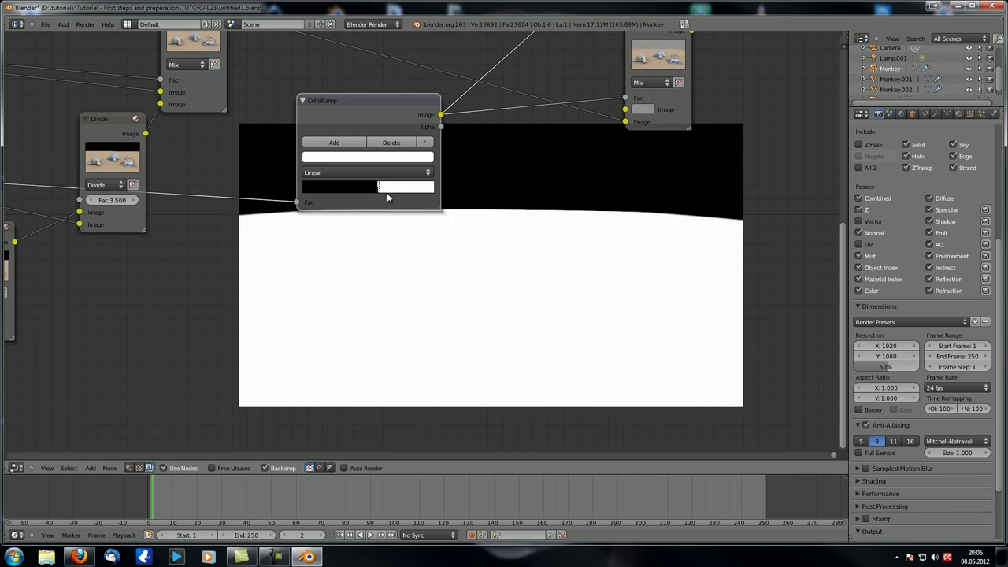
Spread the ColorRamp's stops apart, with white at the far end and black about two-thirds along the ramp
middle_drag(439, 261, 411, 228)
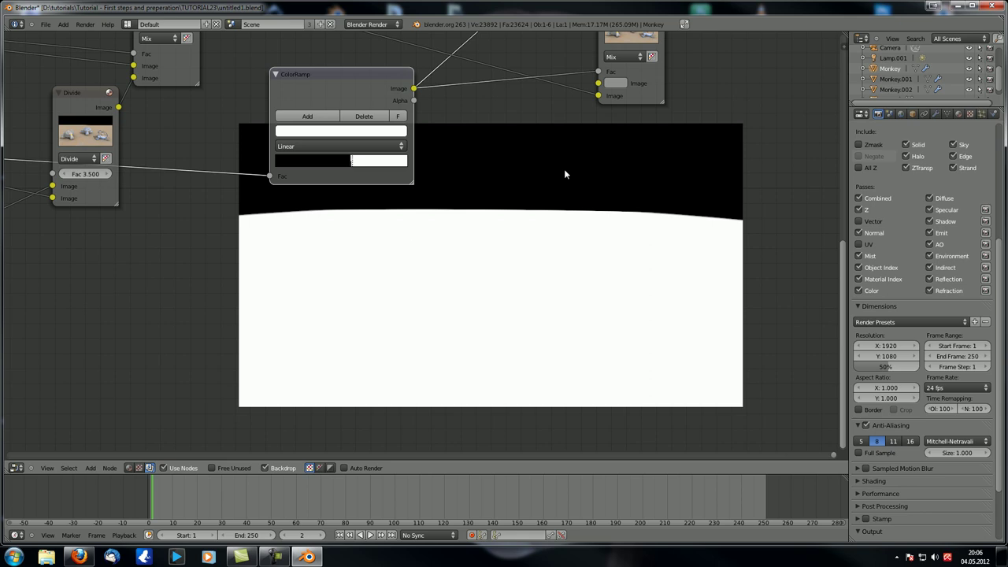
mouse_move(355, 161)
mouse_down()
mouse_move(398, 163)
mouse_move(347, 161)
mouse_up()
click(367, 163)
click(405, 164)
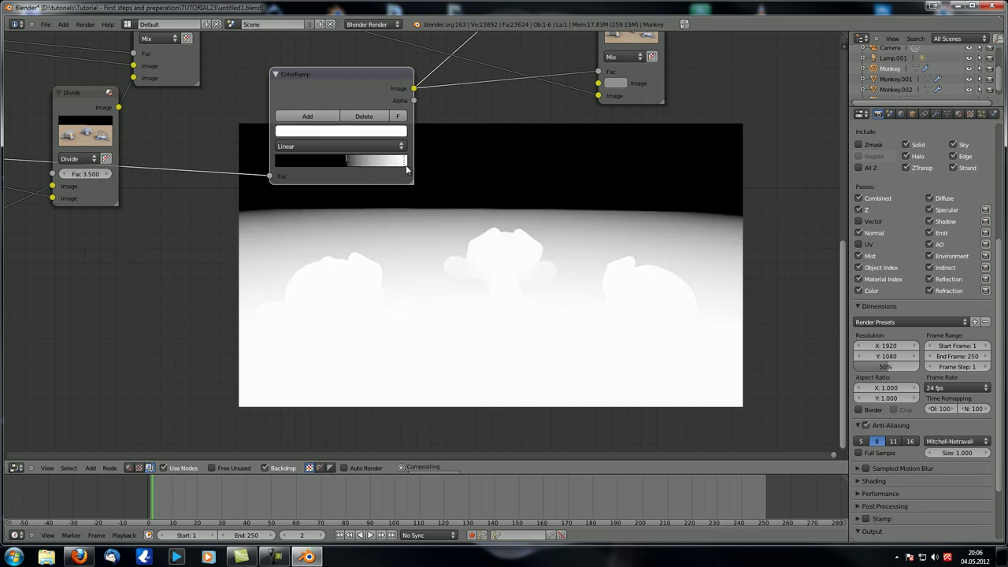
drag(405, 164, 410, 164)
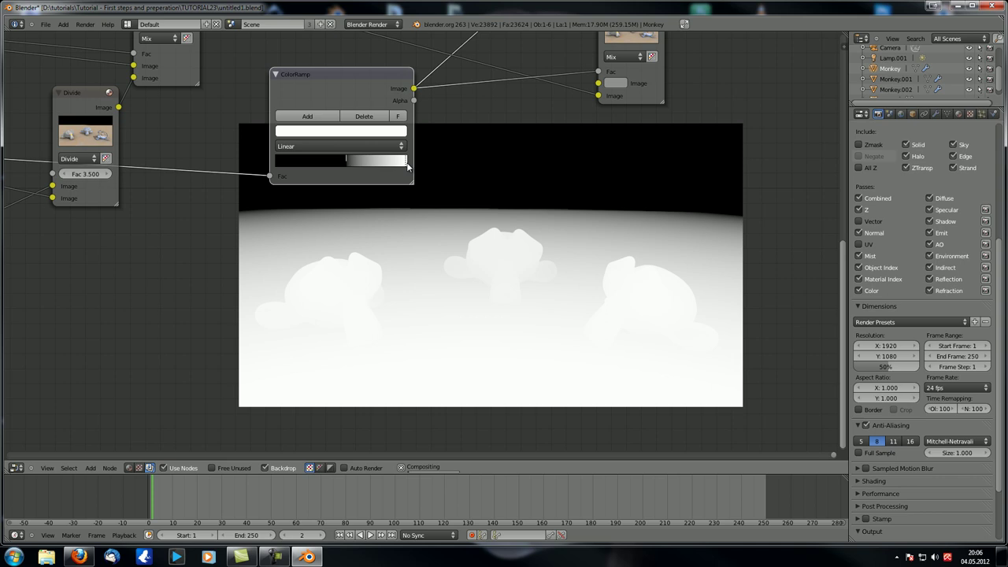
drag(345, 161, 361, 164)
Preview the final Mix node in the Viewer and move the ColorRamp's black stop to about four-fifths of the ramp
scroll(488, 185, down, 8)
middle_drag(511, 188, 496, 208)
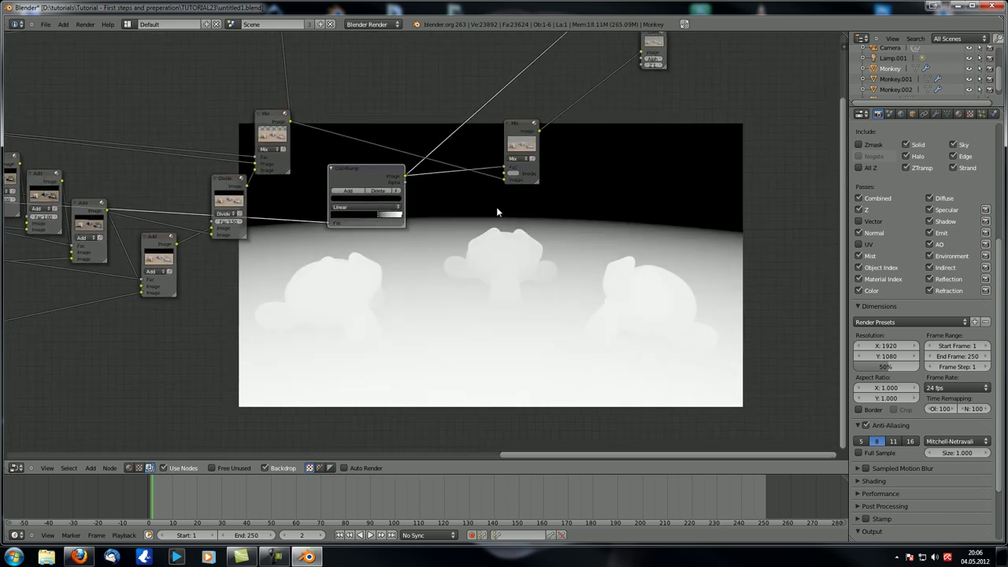
ctrl+shift+click(511, 127)
middle_drag(575, 286, 484, 252)
scroll(414, 241, up, 5)
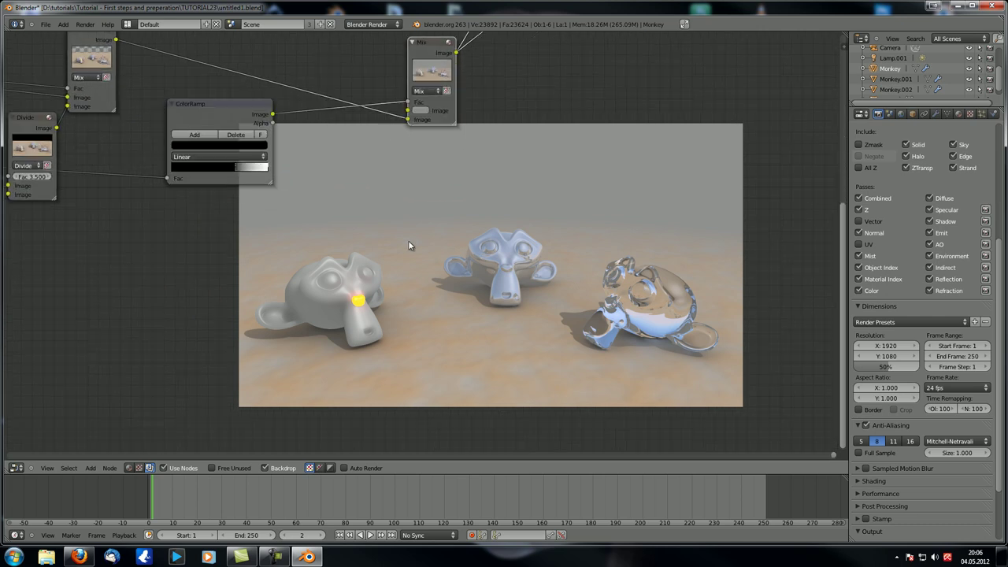
middle_drag(280, 188, 338, 208)
drag(286, 183, 300, 185)
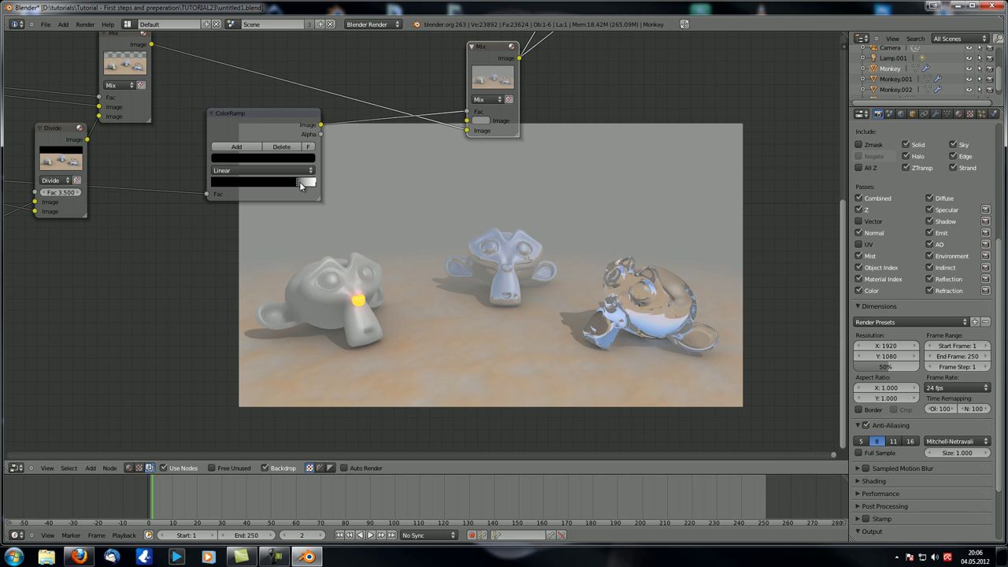
Tint the final Mix node's first Image colour brown, about R 0.282, G 0.220, B 0.149
middle_drag(414, 205, 418, 238)
scroll(443, 209, up, 3)
scroll(439, 200, down, 4)
scroll(473, 231, down, 4)
scroll(540, 223, up, 4)
middle_drag(576, 223, 534, 261)
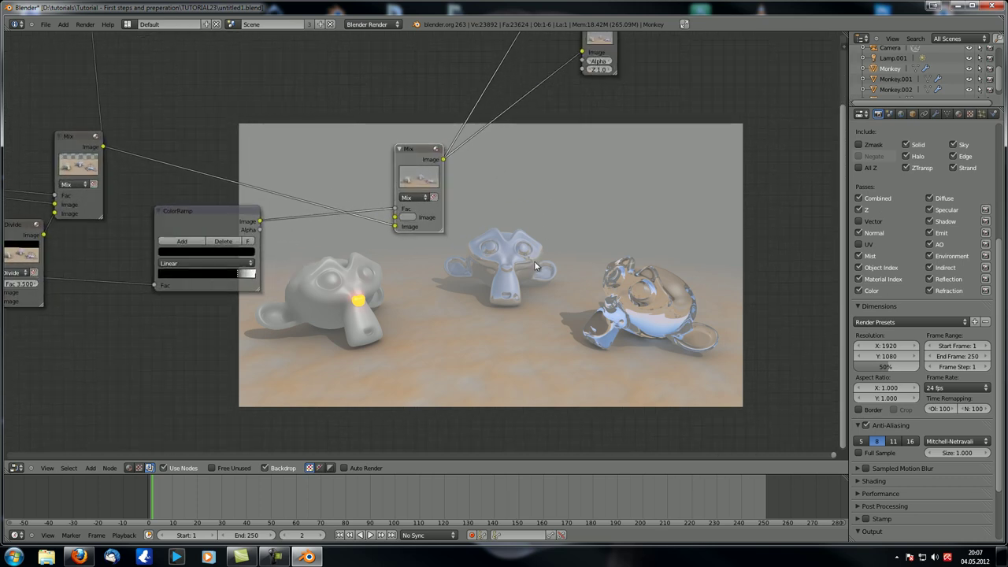
middle_drag(488, 184, 486, 250)
scroll(482, 235, up, 1)
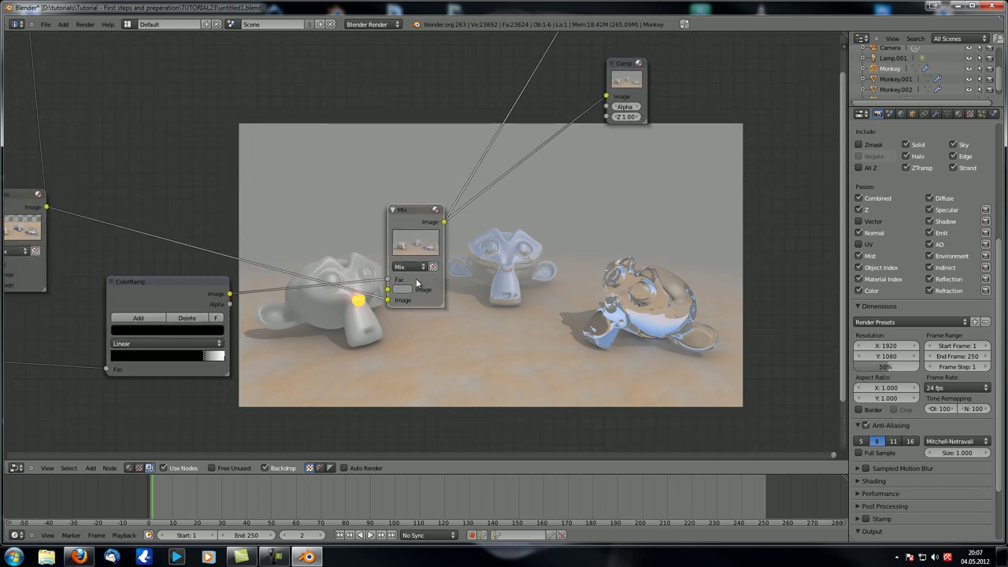
click(403, 289)
drag(428, 191, 425, 197)
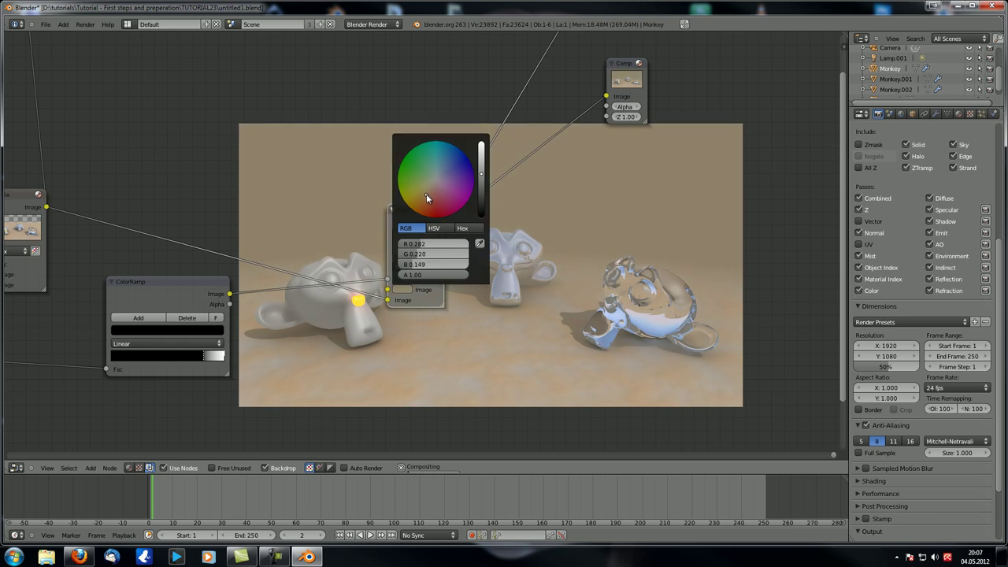
Move the ColorRamp and final Mix nodes apart and insert a new Mix node into the link between them
middle_drag(535, 396, 647, 260)
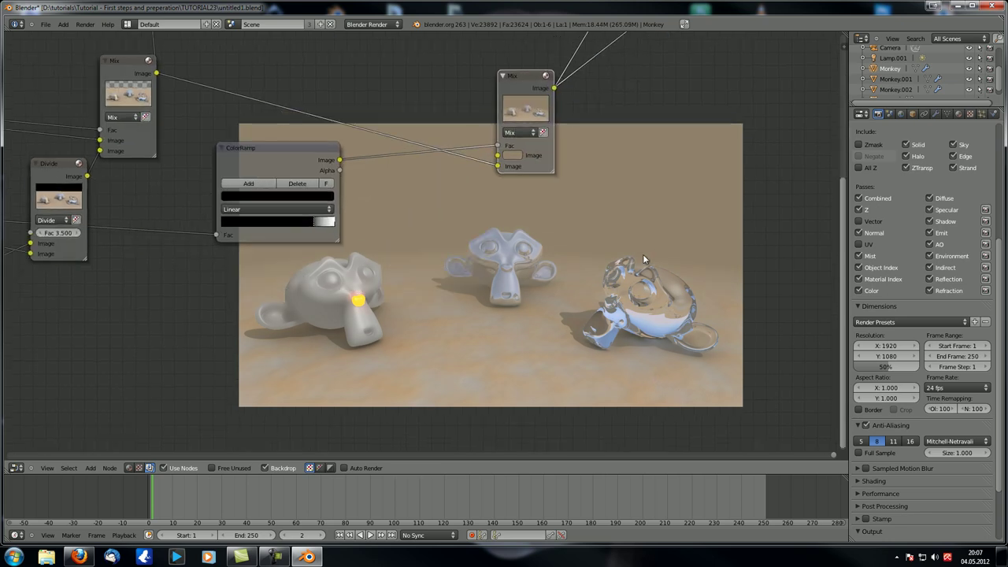
middle_drag(409, 322, 500, 309)
drag(375, 144, 348, 156)
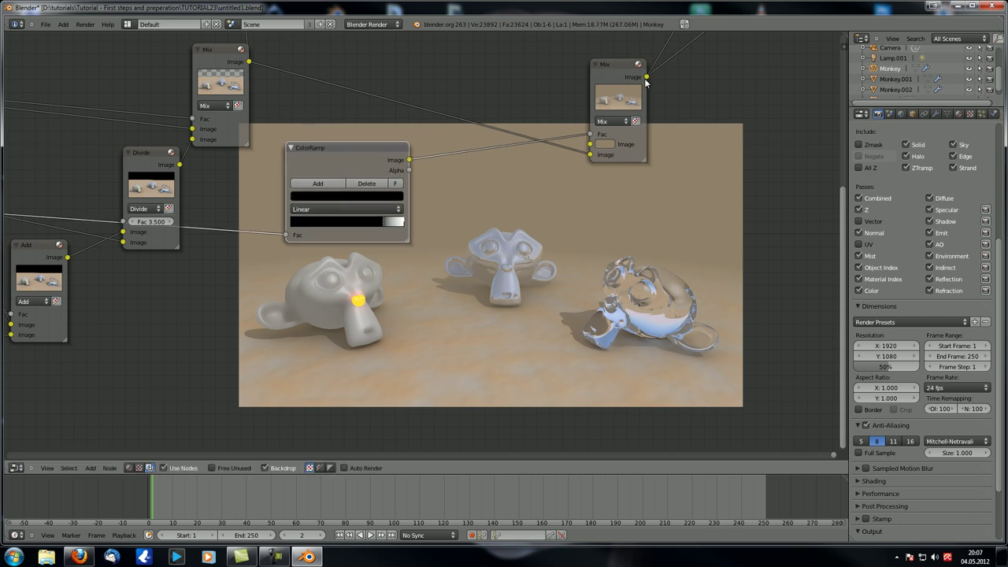
drag(648, 83, 673, 88)
drag(325, 157, 311, 162)
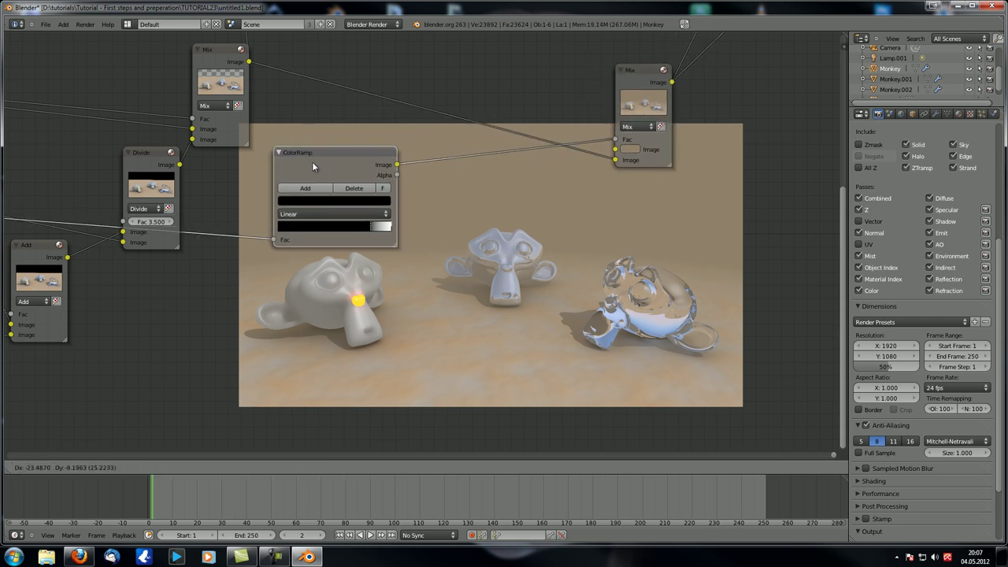
key(shift+a)
mouse_move(375, 348)
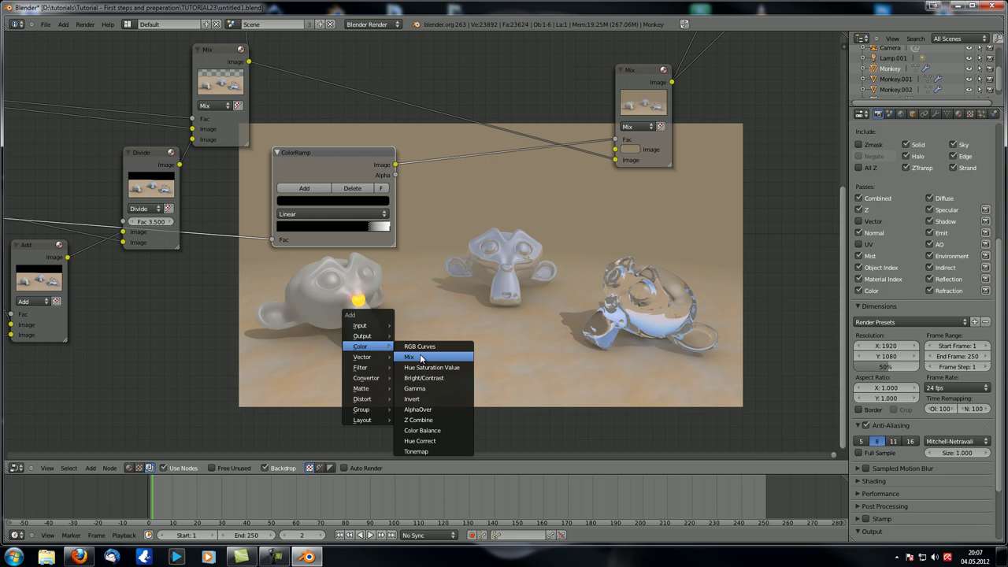
click(425, 350)
click(486, 165)
drag(486, 166, 500, 207)
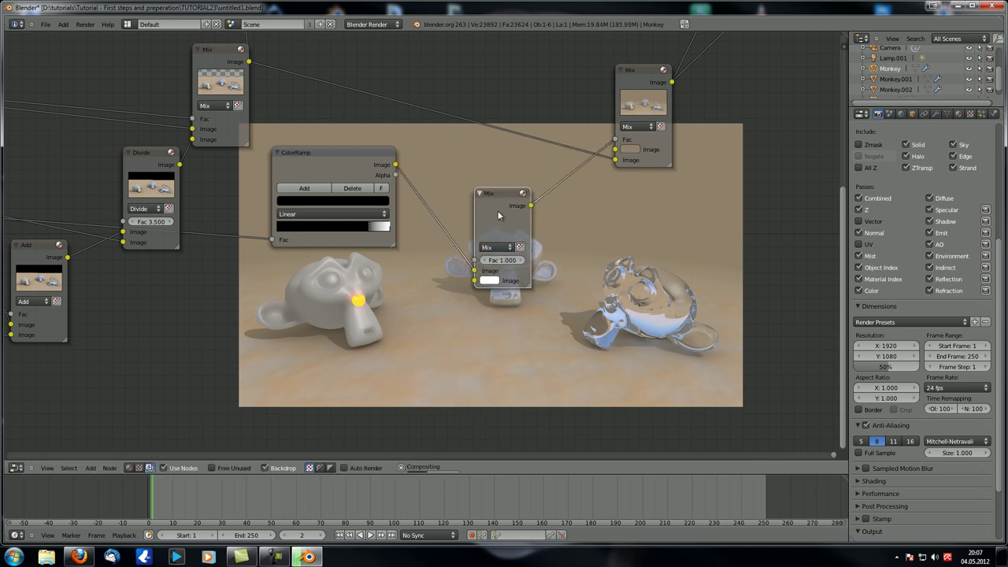
Add a Texture input node and place it below the ColorRamp node
key(shift+a)
mouse_move(393, 389)
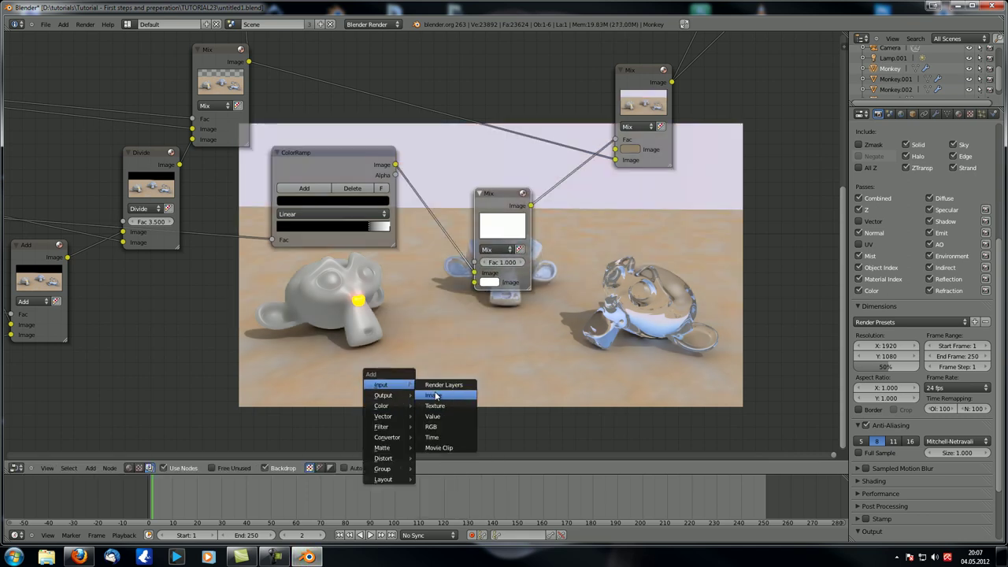
click(441, 406)
click(322, 360)
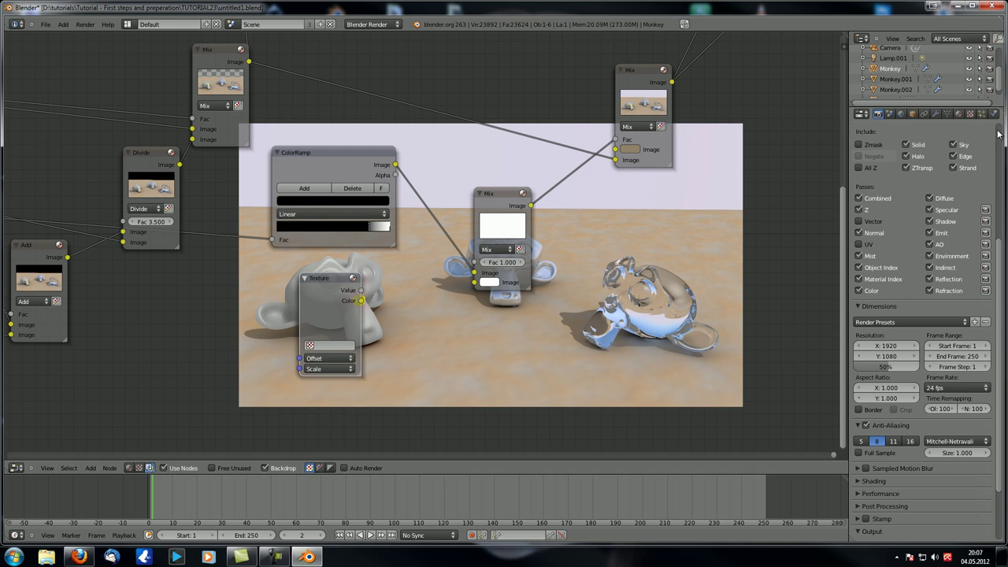
Create a new texture in the monkey material's first texture slot, keep the slot disabled and set the texture type to Noise
click(971, 115)
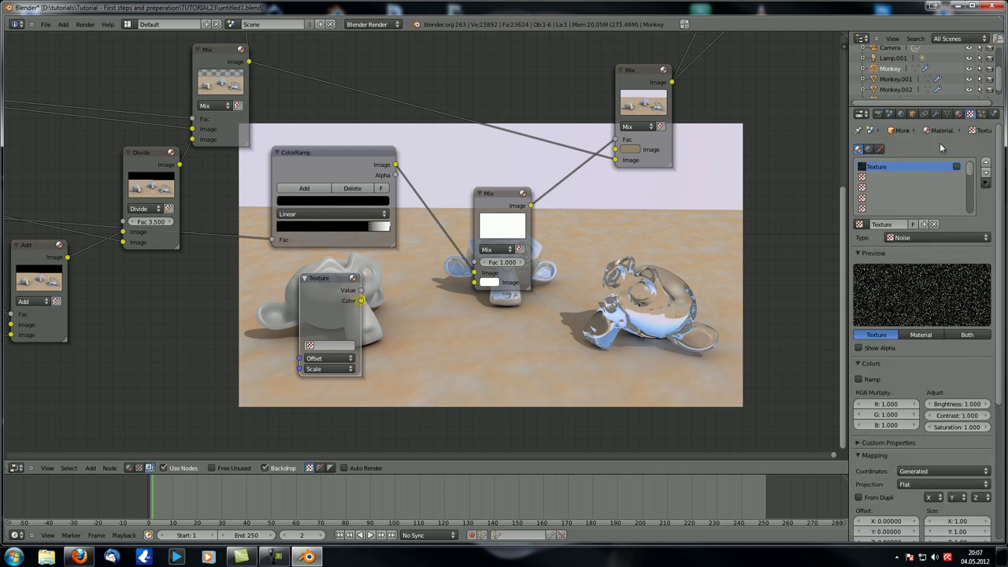
click(958, 114)
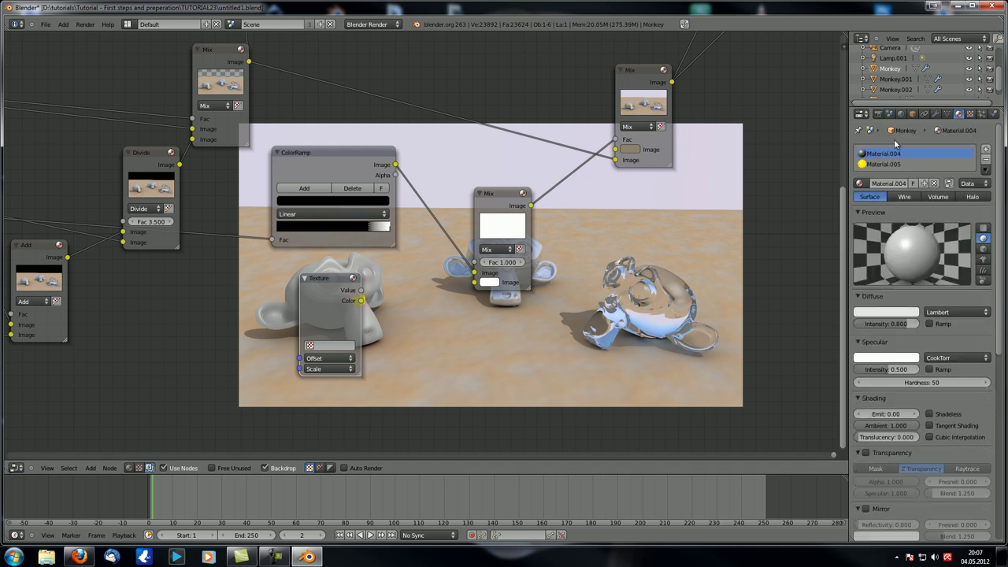
click(970, 114)
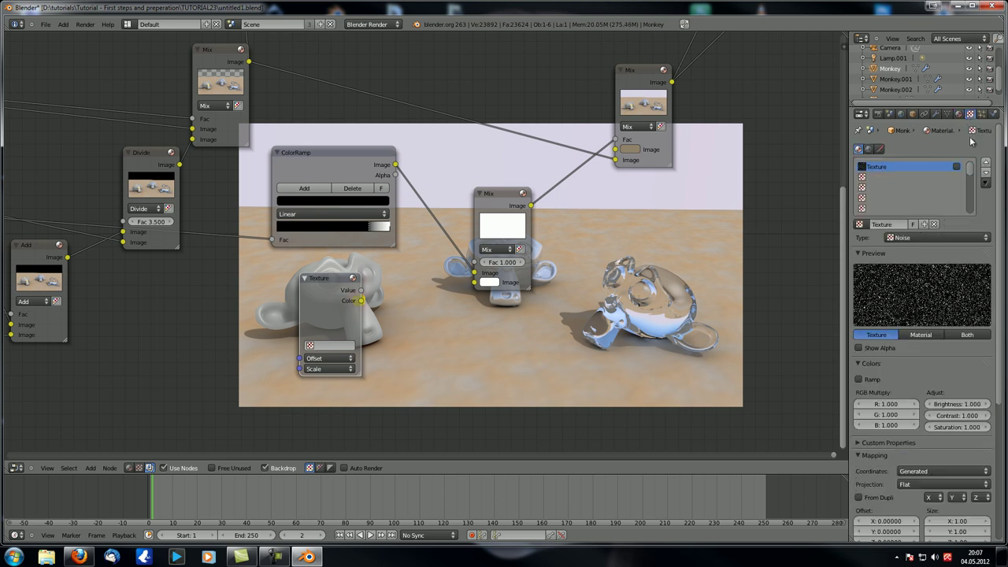
click(958, 113)
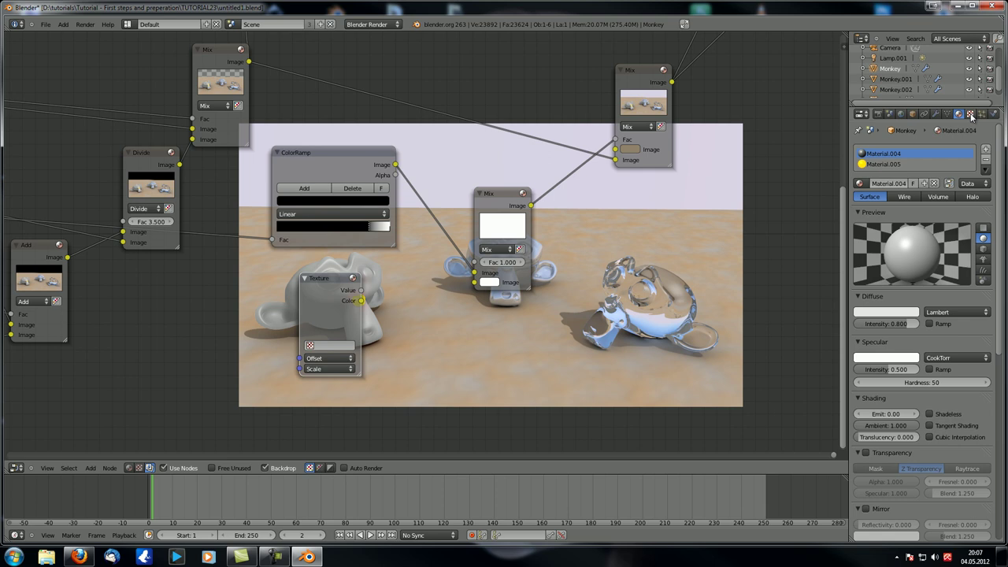
click(969, 114)
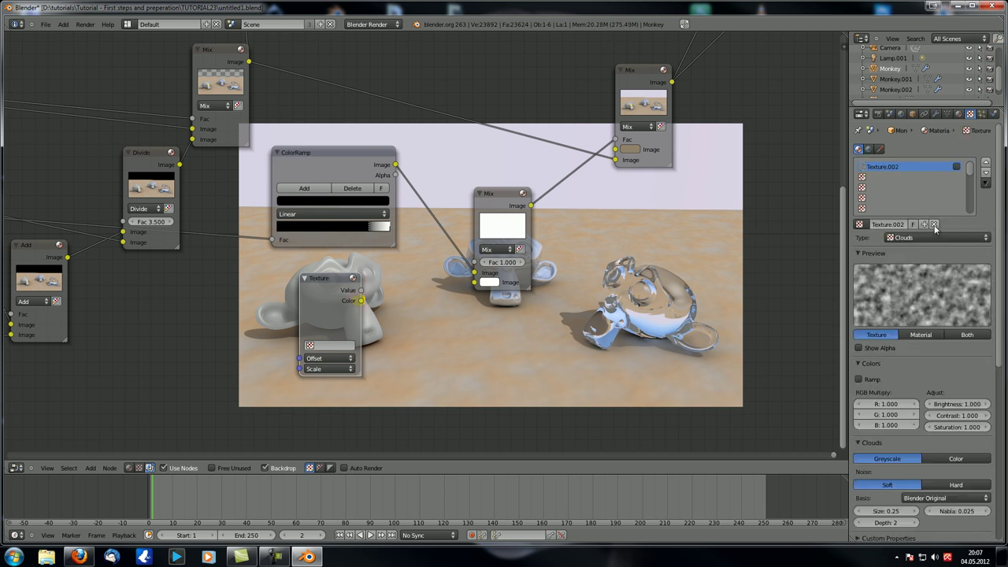
click(955, 167)
click(951, 237)
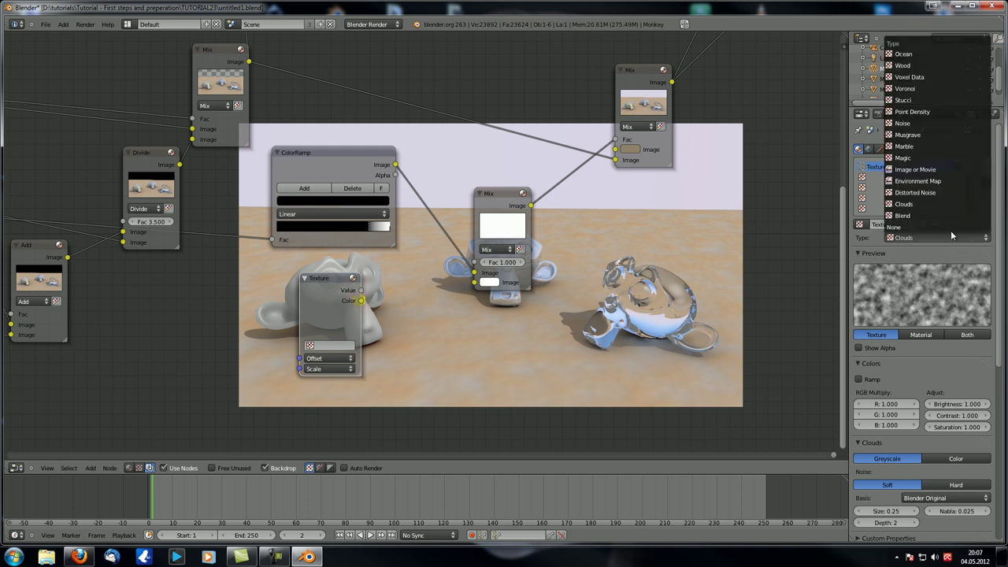
click(952, 235)
click(918, 236)
click(923, 123)
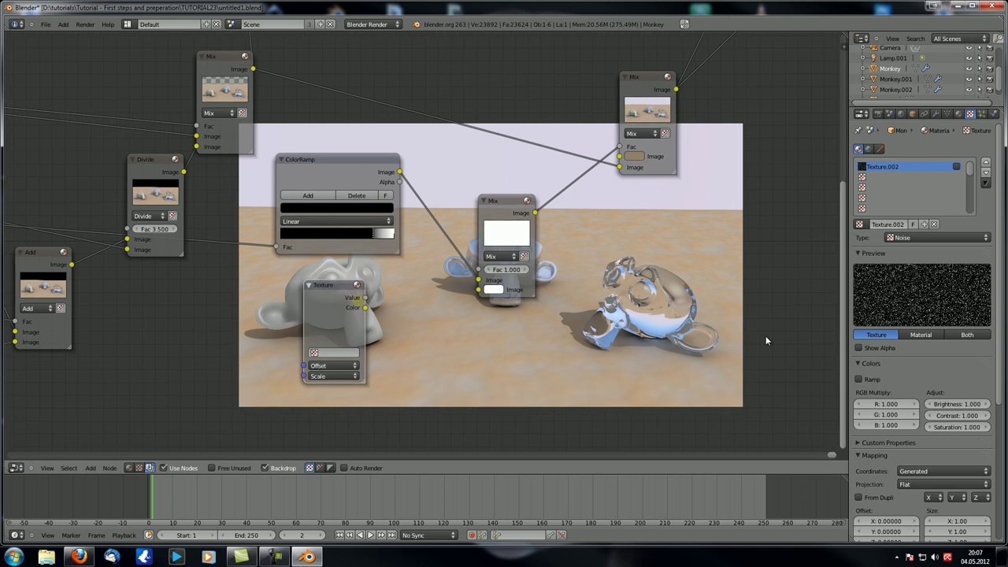
Assign Texture.002 to the Texture node and connect its Color output to the inserted Mix node's Fac
click(333, 352)
click(337, 387)
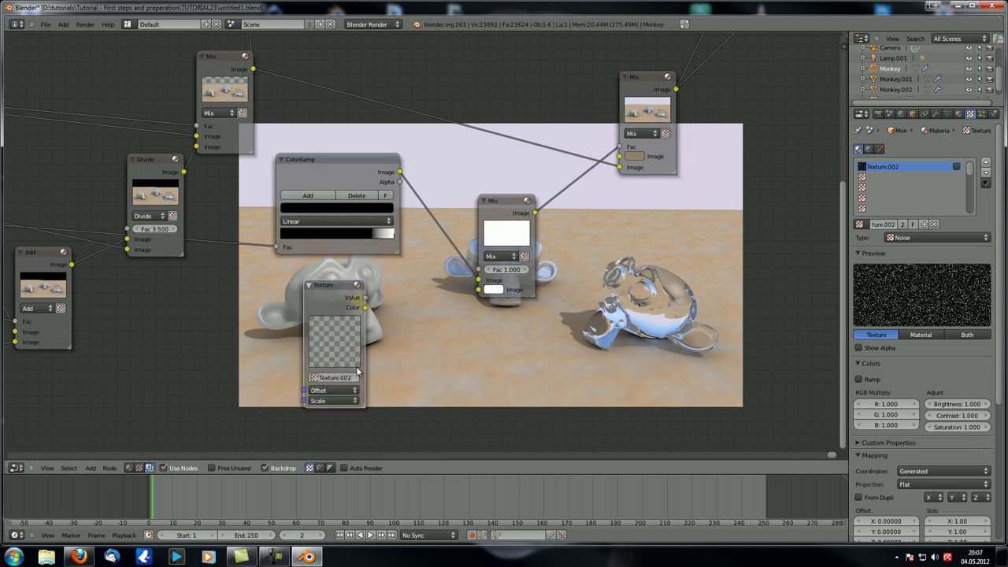
drag(364, 307, 478, 270)
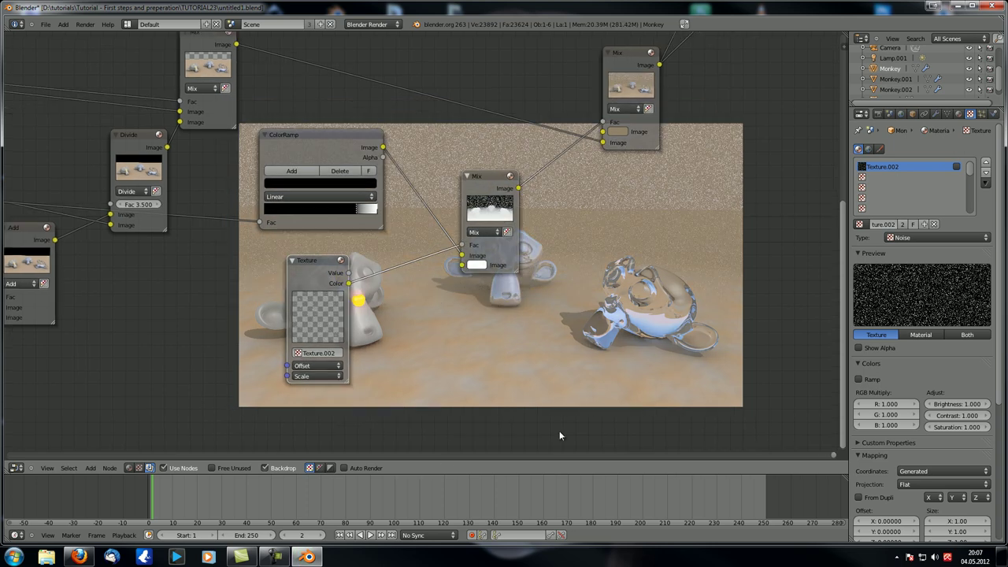
Set the inserted Mix node's second Image colour to black
middle_drag(582, 433, 521, 354)
scroll(522, 356, up, 4)
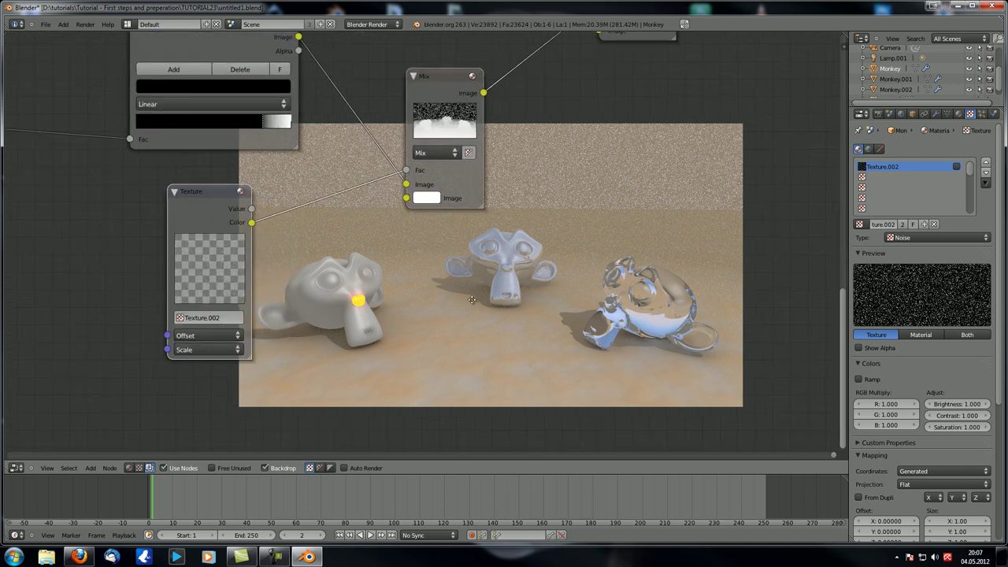
scroll(503, 332, down, 1)
middle_drag(484, 287, 463, 337)
scroll(503, 333, down, 2)
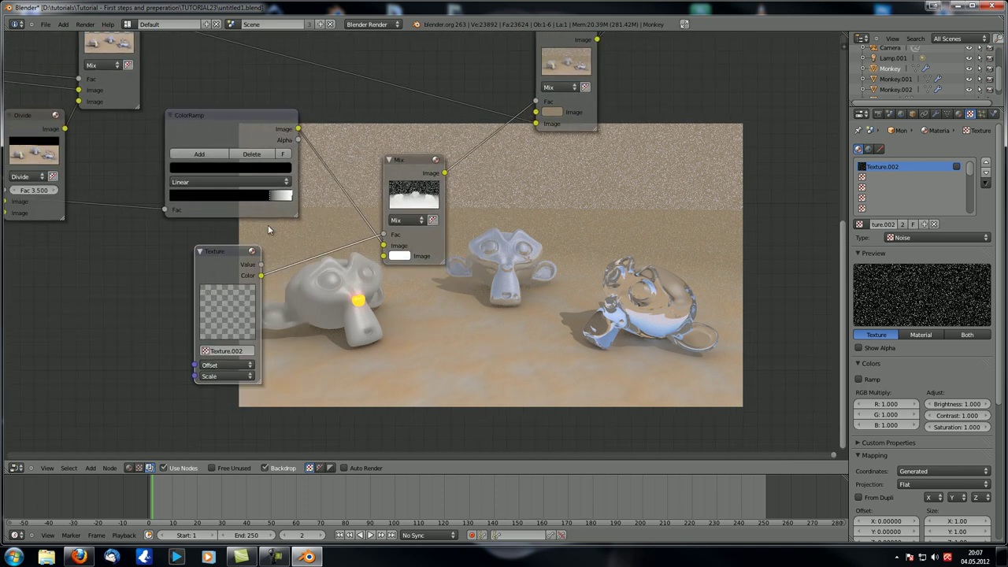
click(400, 256)
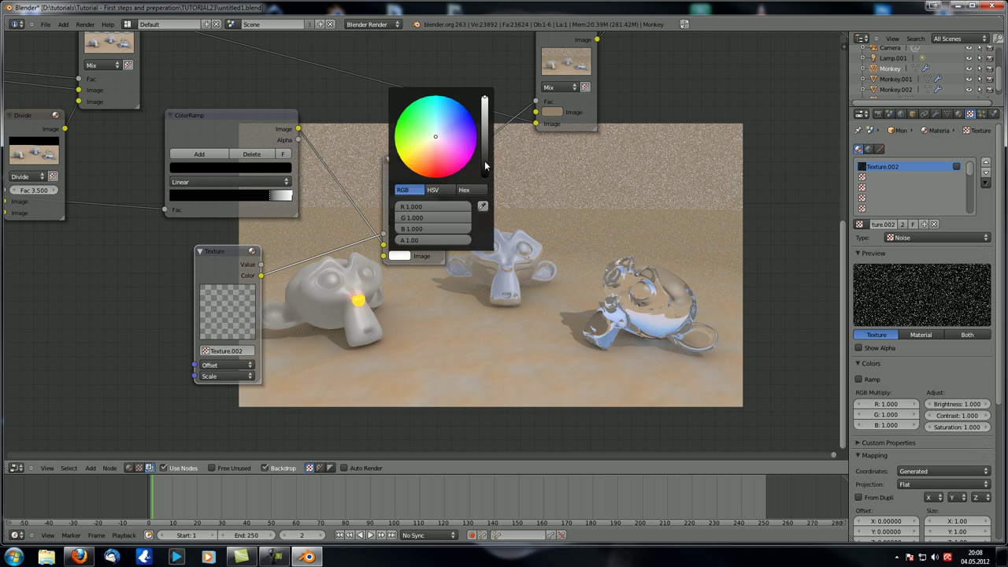
drag(484, 161, 479, 202)
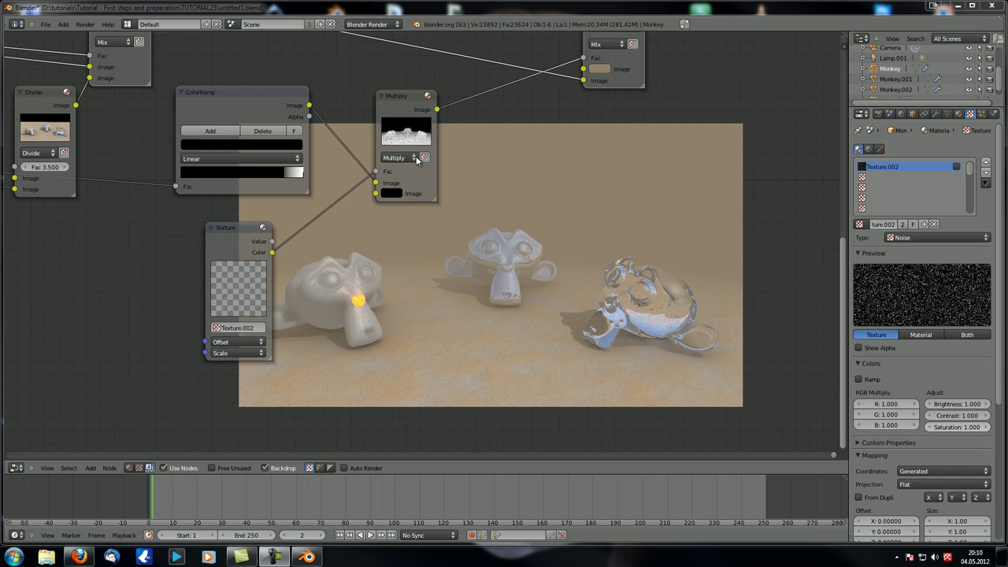
Nudge the Multiply node upward and try white as its second Image colour
drag(383, 99, 387, 88)
click(396, 183)
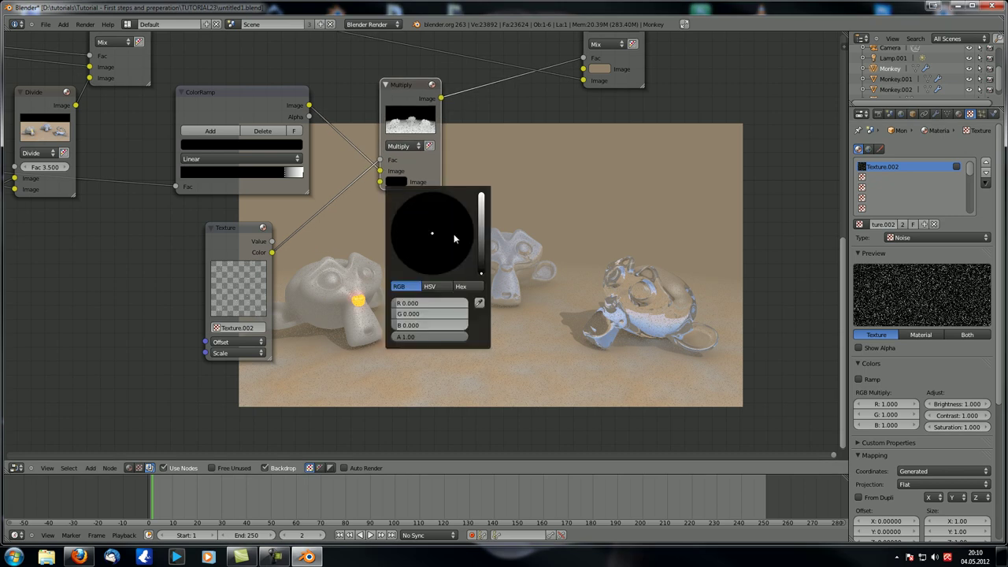
drag(485, 274, 484, 204)
scroll(502, 185, down, 1)
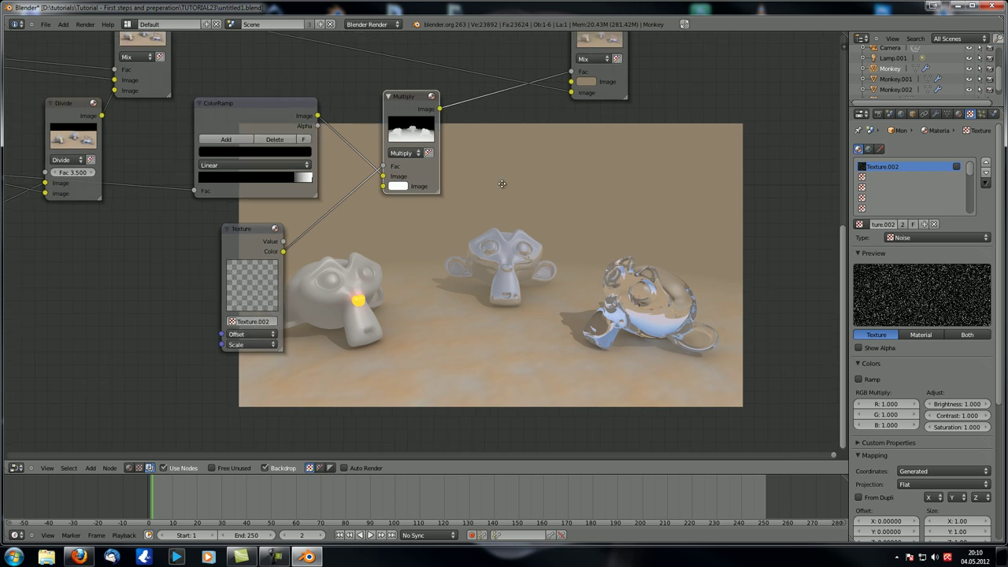
middle_drag(502, 184, 500, 230)
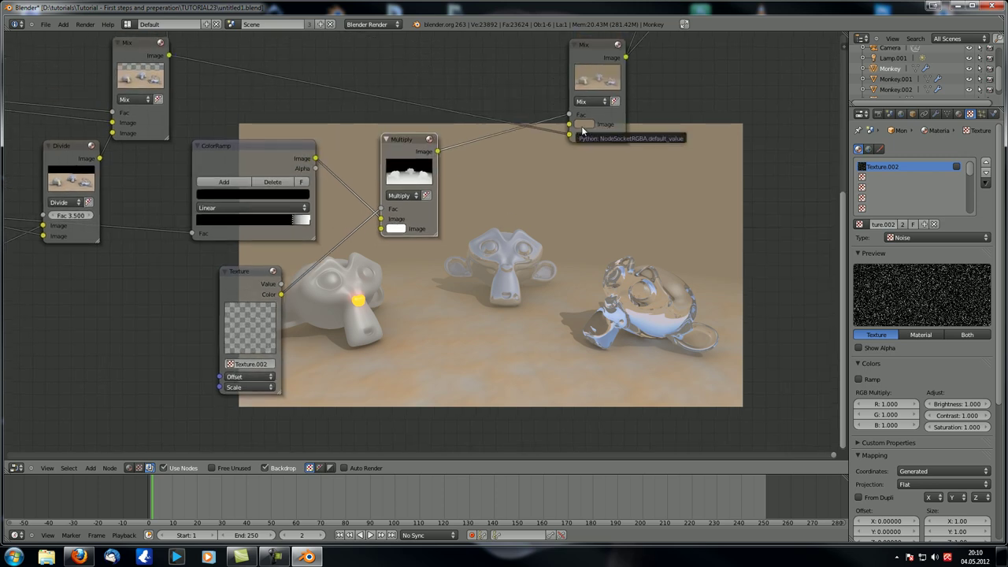
Return the Multiply node's second Image colour to black
drag(404, 142, 401, 138)
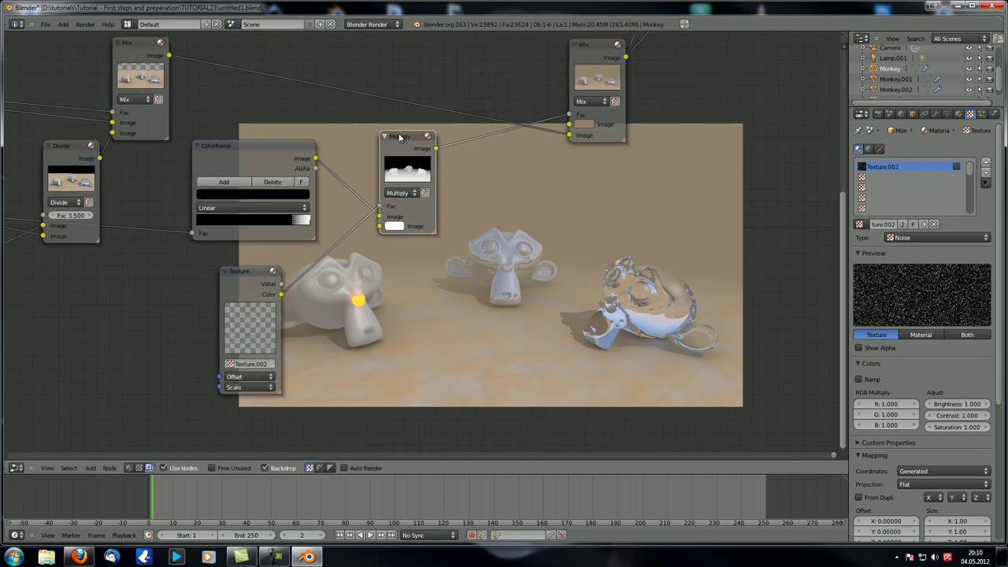
click(403, 227)
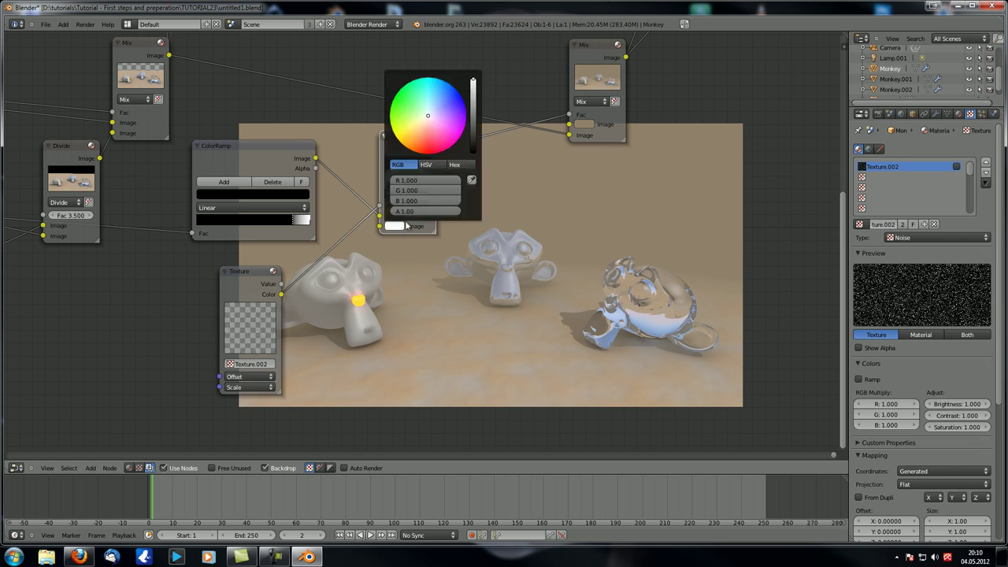
click(472, 148)
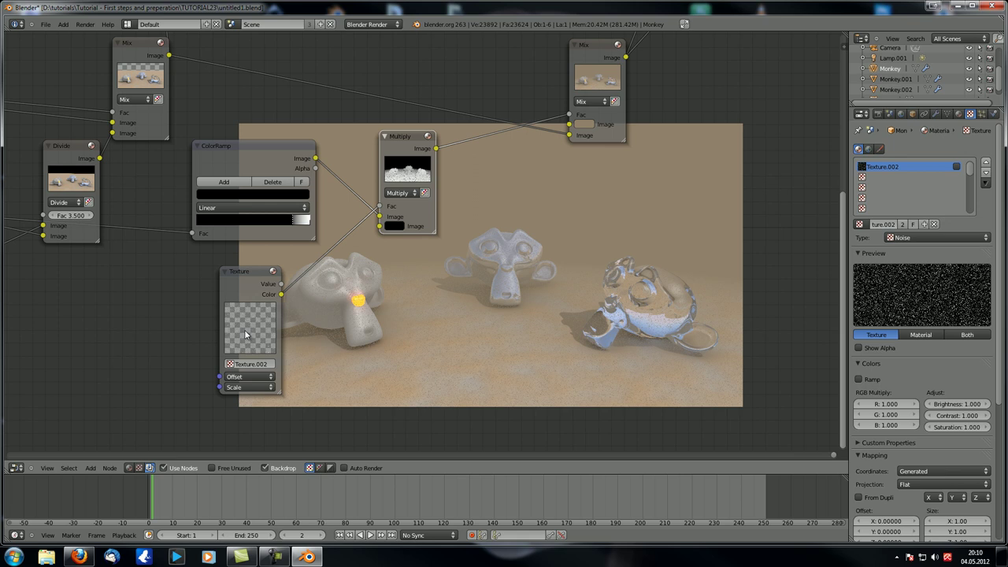
Darken the mist colour of the final Mix node to about R 0.171, G 0.134, B 0.090
middle_drag(490, 310, 391, 252)
middle_drag(360, 212, 419, 242)
scroll(417, 237, up, 1)
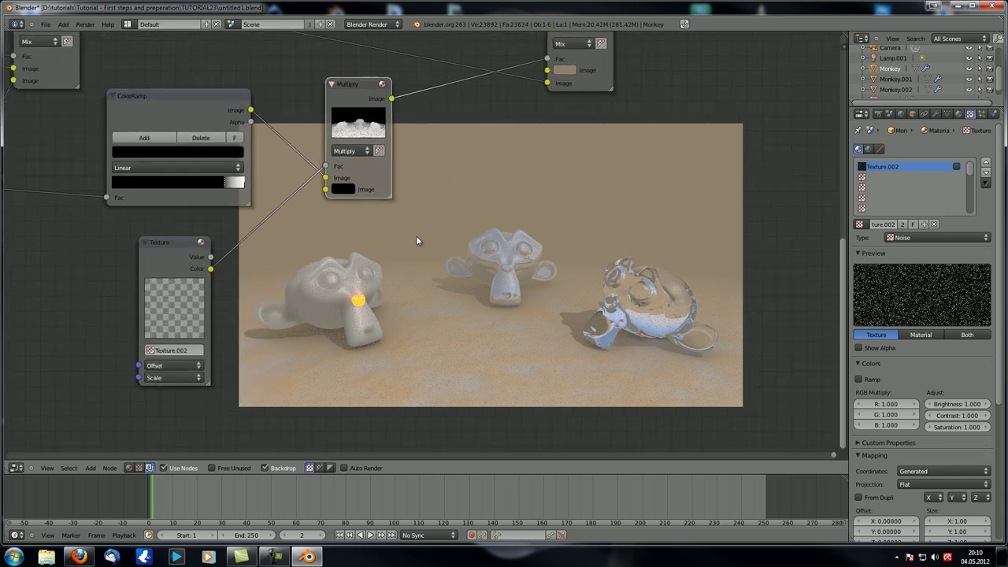
scroll(456, 267, up, 1)
shift+scroll(530, 193, up, 2)
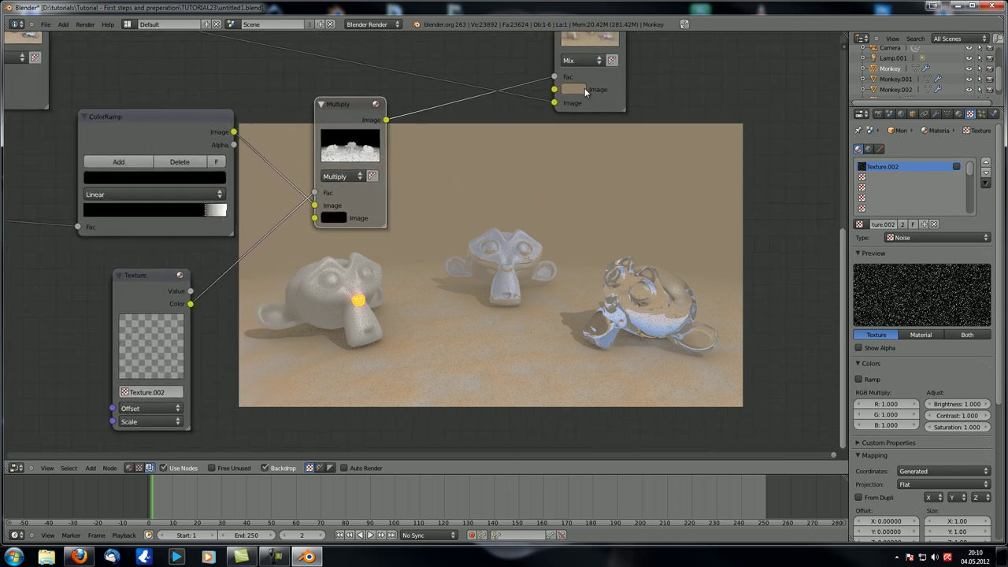
click(584, 88)
drag(673, 142, 673, 152)
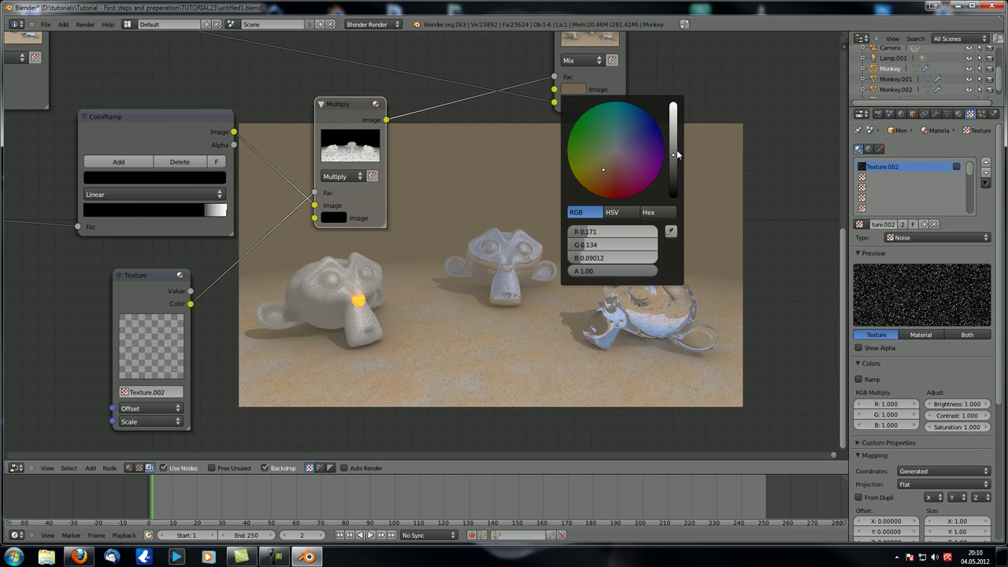
Try thicker mist by moving the ColorRamp's black stop closer to its white stop
drag(210, 213, 219, 211)
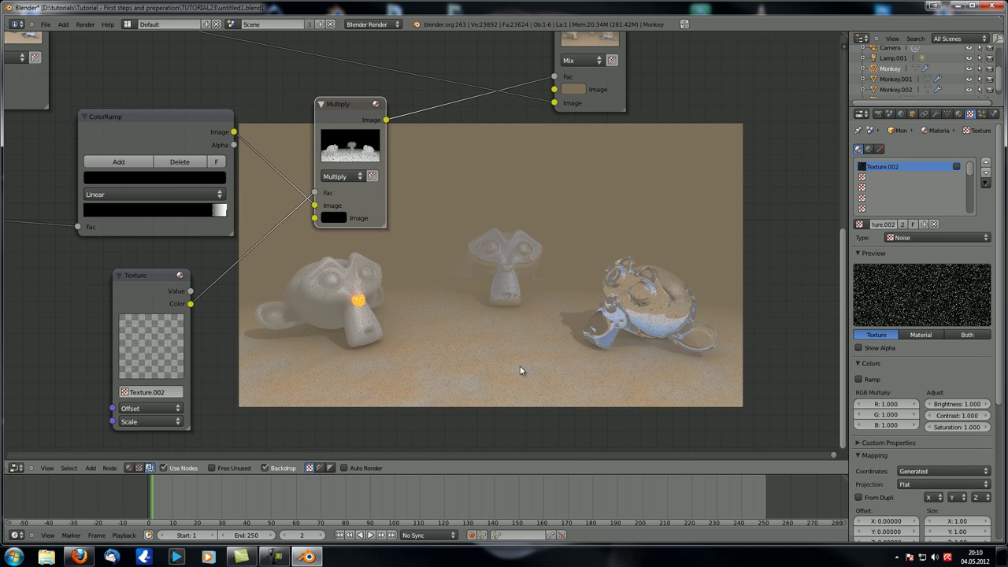
scroll(414, 339, down, 2)
mouse_move(414, 306)
middle_down()
mouse_move(408, 300)
mouse_move(416, 303)
middle_up()
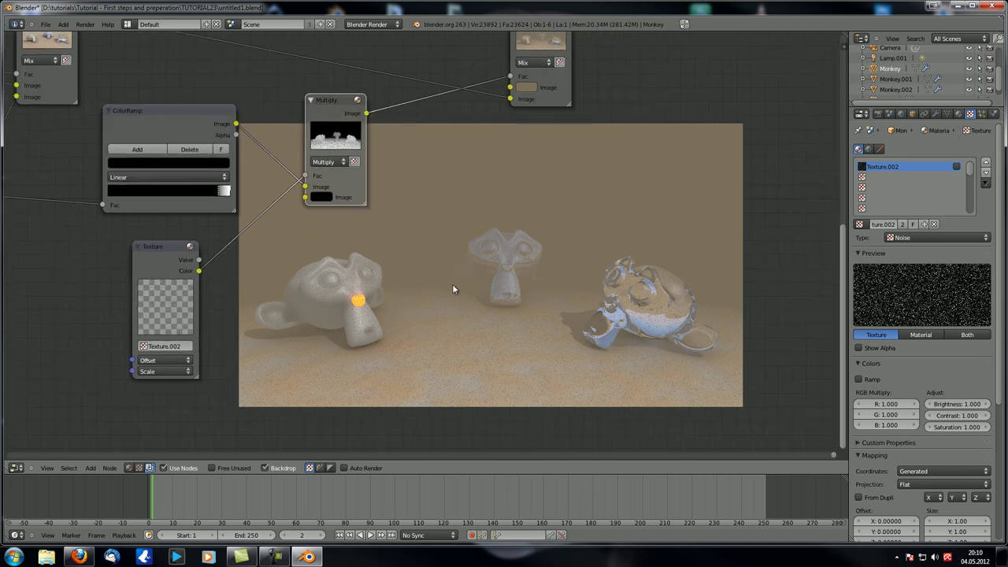
scroll(467, 228, down, 2)
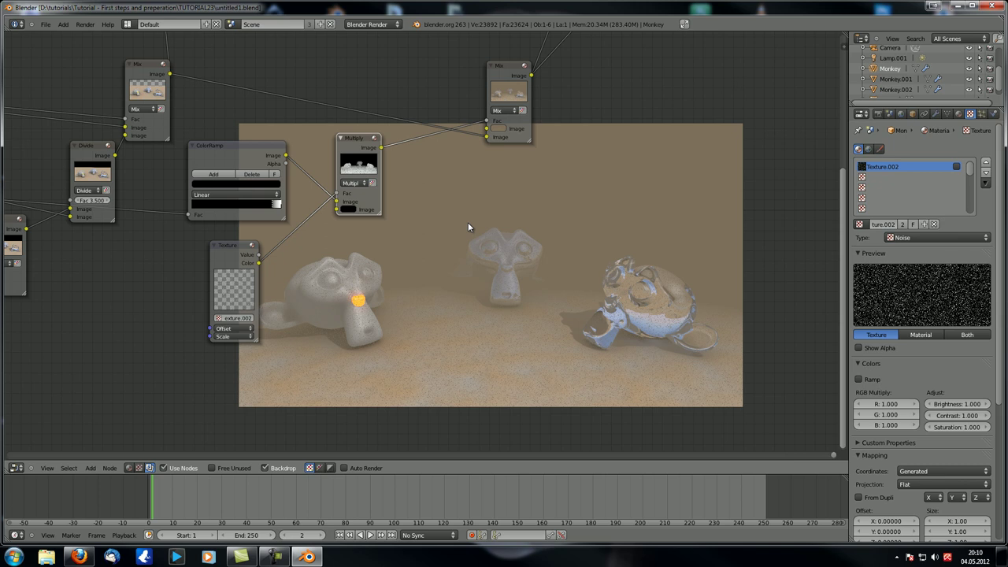
ctrl+middle_drag(468, 227, 444, 314)
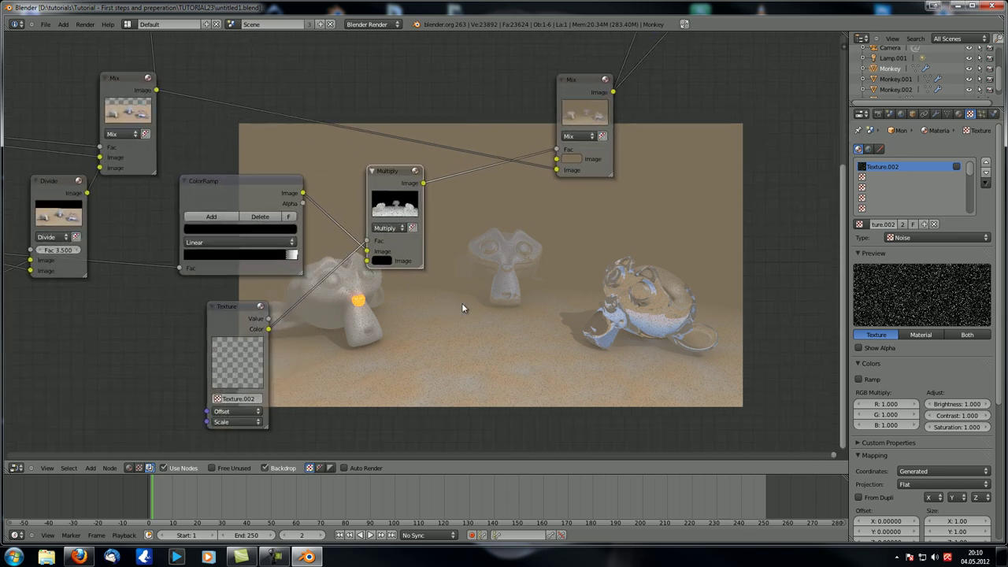
Widen the ColorRamp's gradient by placing the black stop about two thirds along the ramp, and save the file
drag(292, 255, 263, 256)
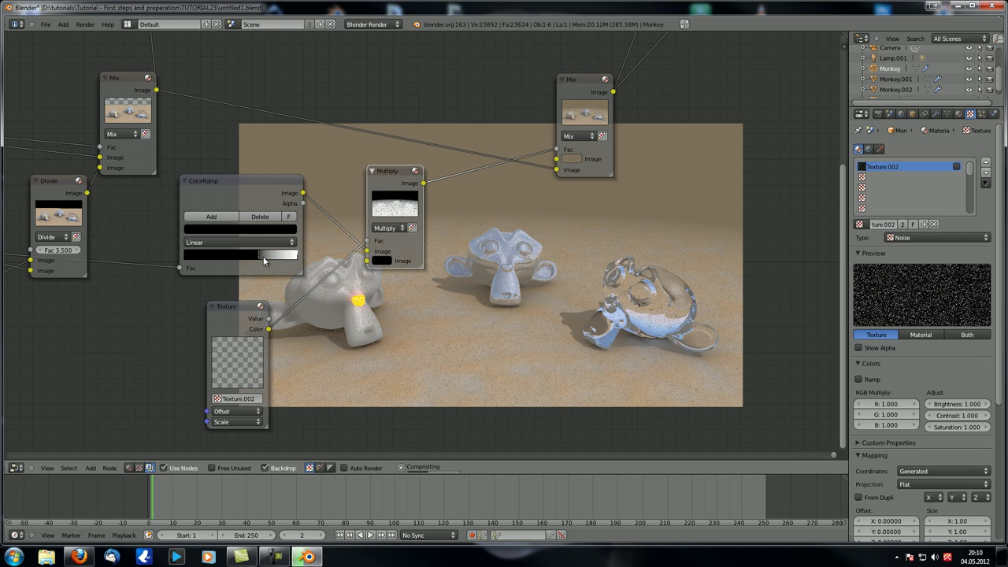
key(ctrl+s)
click(490, 334)
Change the node editor area to the 3D View and select the middle monkey, Monkey.001
click(16, 468)
click(30, 457)
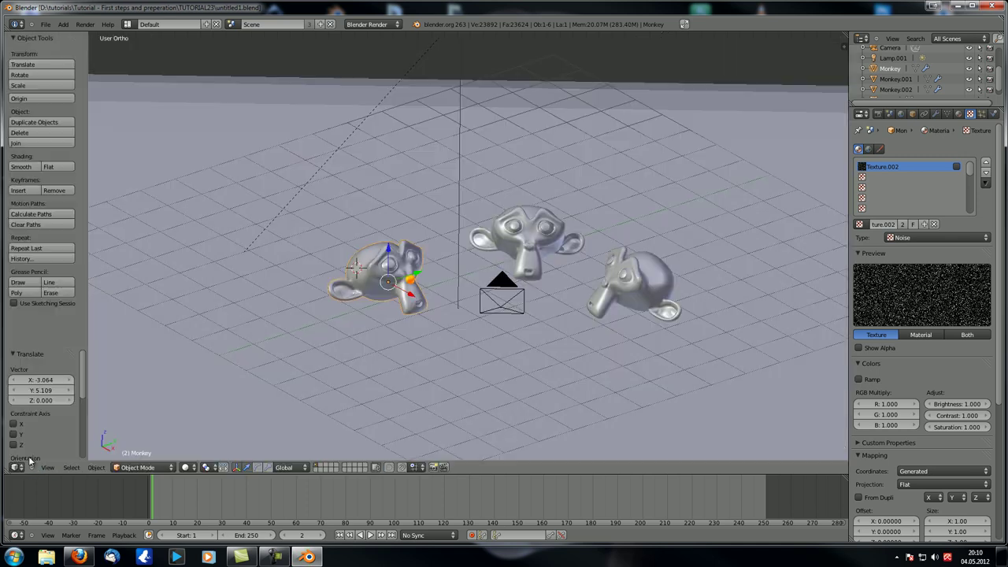
scroll(393, 275, down, 5)
middle_drag(421, 237, 480, 303)
scroll(481, 294, up, 3)
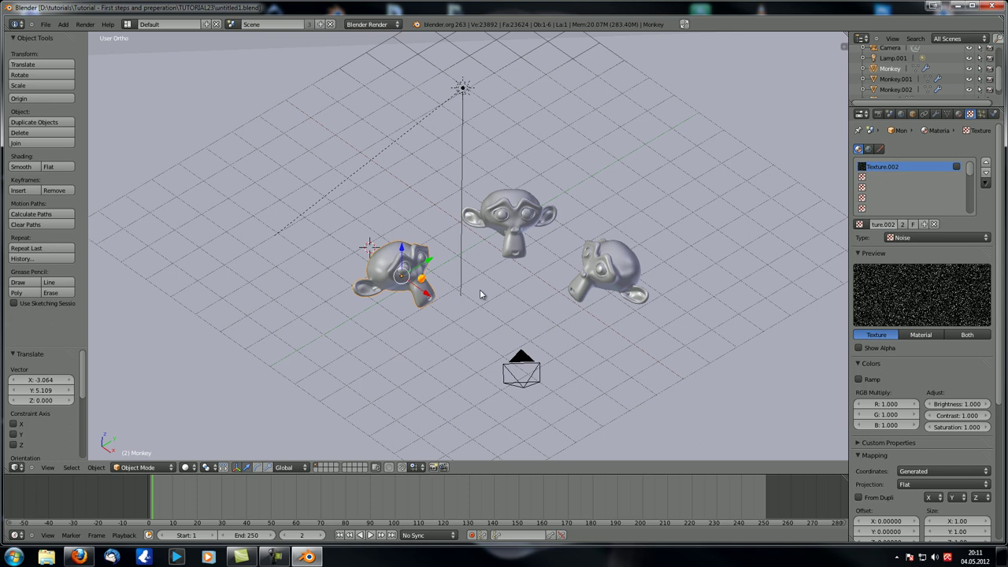
right_click(488, 233)
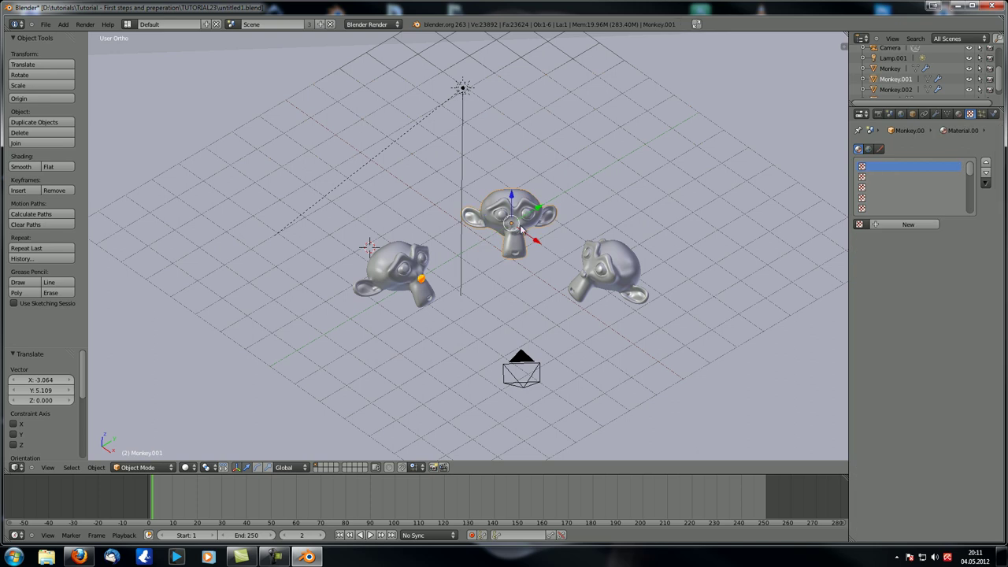
From the top view, set the transform orientation to Local and move Monkey.001 along its local X axis by about X 4.40, Y 5.93, Z -0.43
scroll(524, 246, down, 2)
scroll(524, 246, down, 1)
key(KP_7)
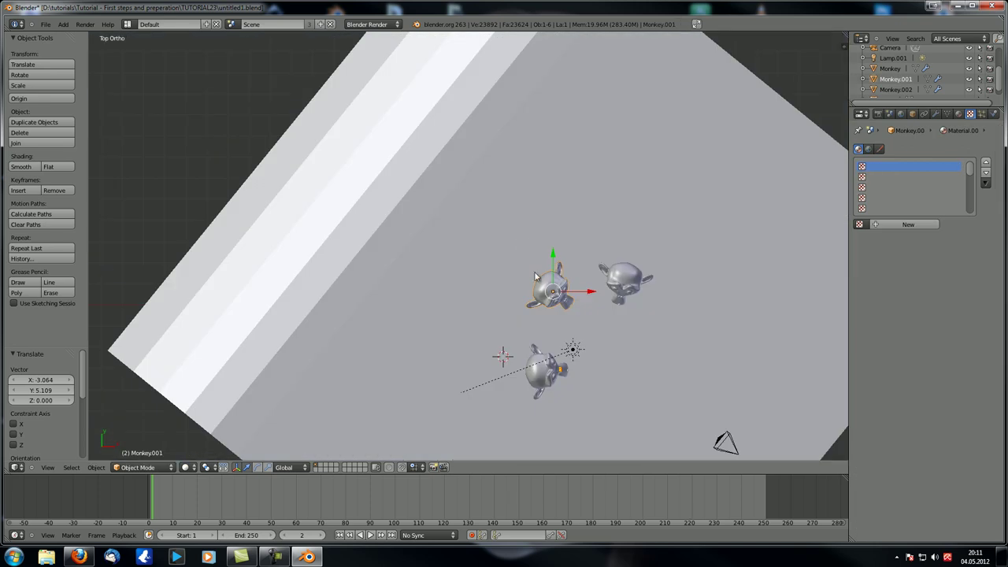
shift+middle_drag(511, 329, 296, 336)
click(283, 467)
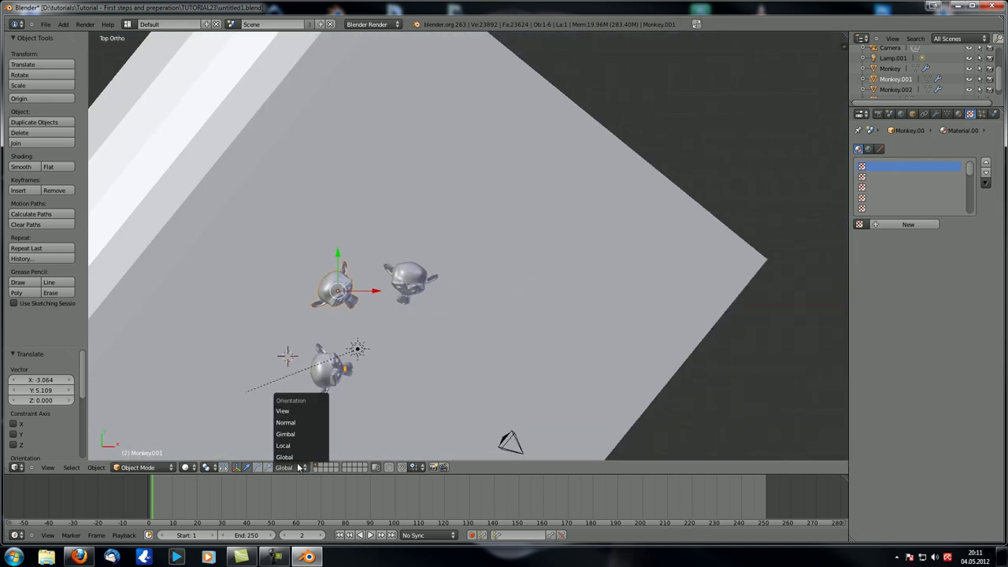
click(302, 448)
drag(358, 268, 486, 204)
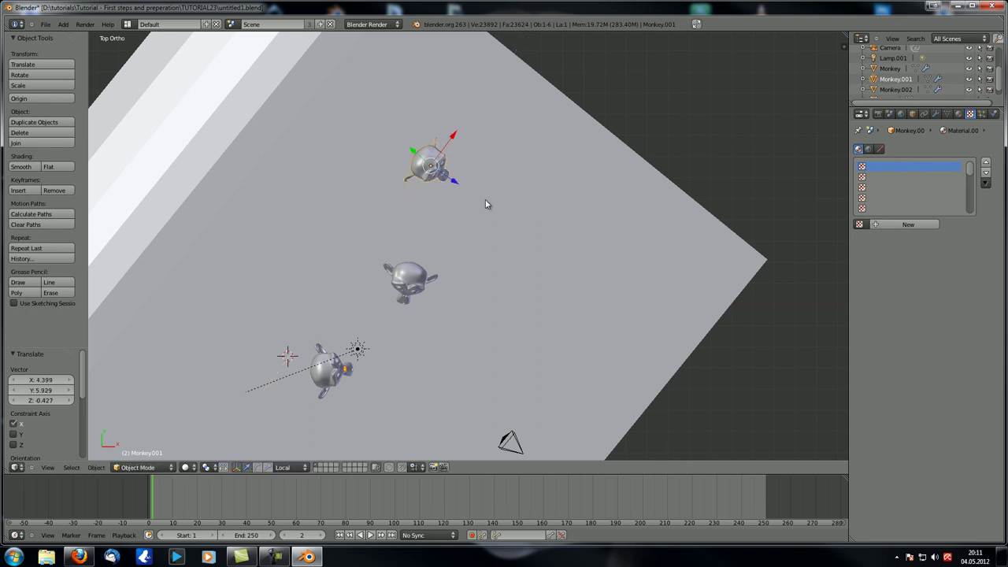
Insert a Location keyframe for Monkey.001 at frame 1
click(341, 535)
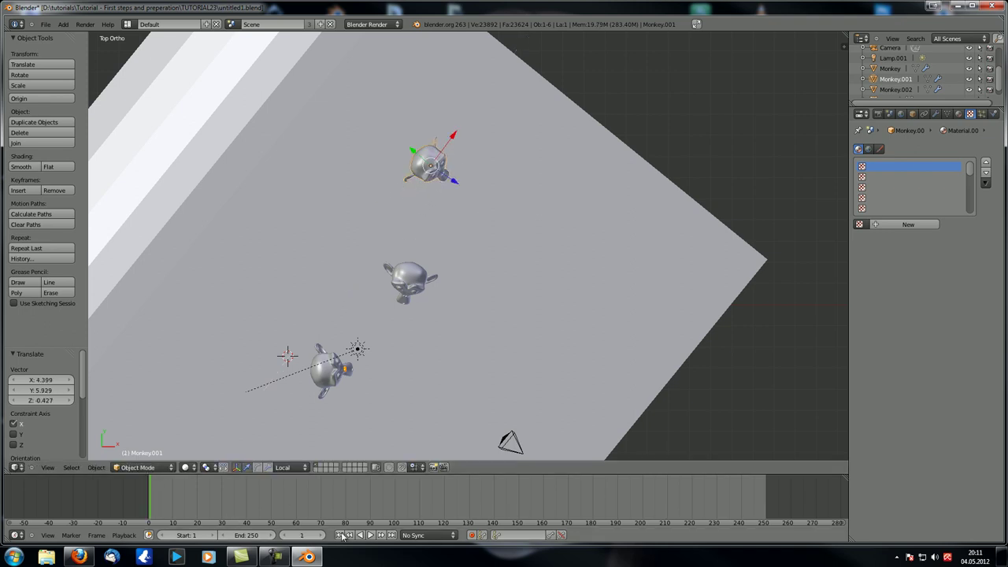
key(i)
click(500, 152)
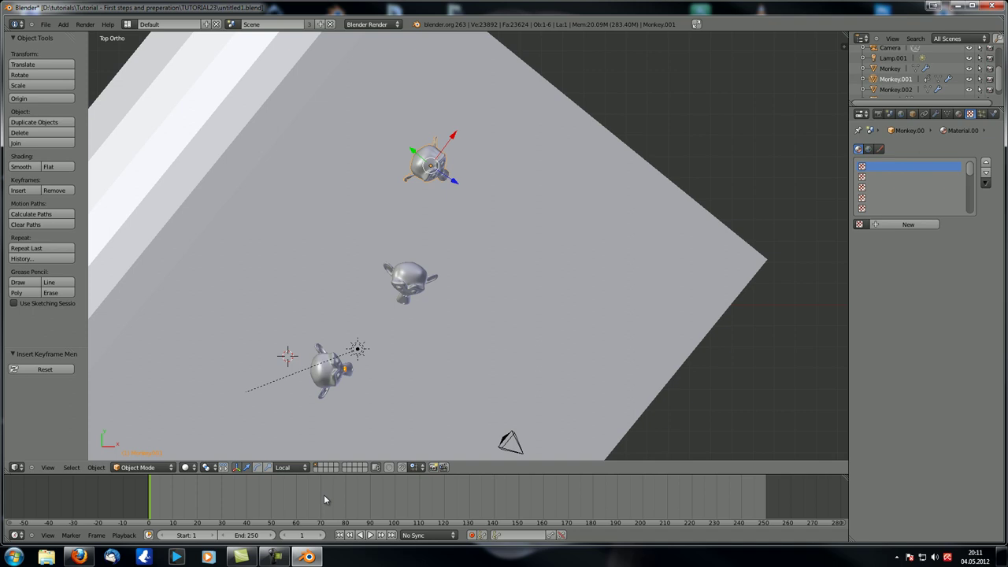
At frame 30, move Monkey.001 about -21.1 units along its local X axis past the other monkeys and insert a Location keyframe
click(222, 509)
scroll(469, 189, down, 4)
key(g)
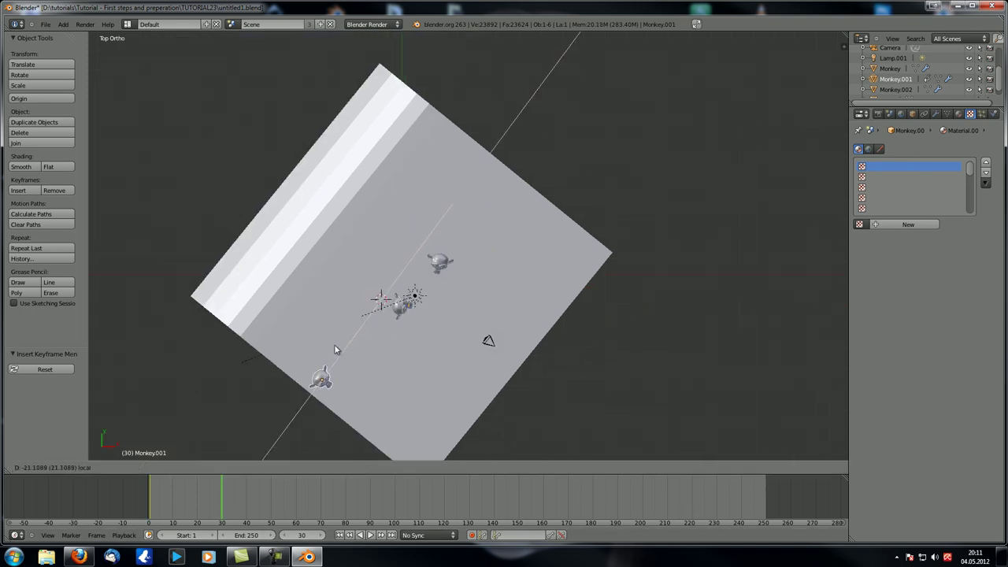
click(334, 349)
key(i)
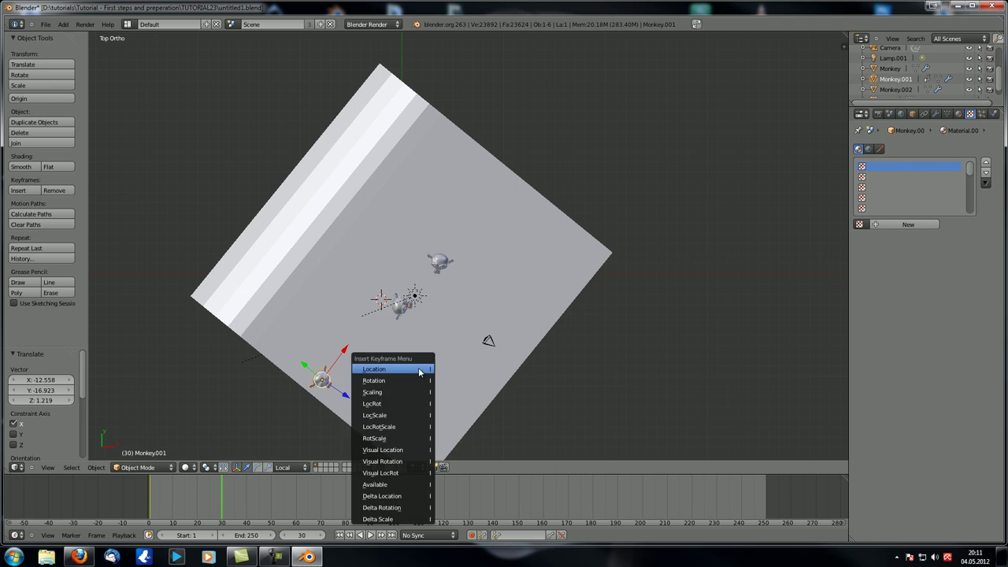
click(419, 373)
Play the monkey's animation from frame 1, and scrub back to frame 13 to check its position
click(340, 535)
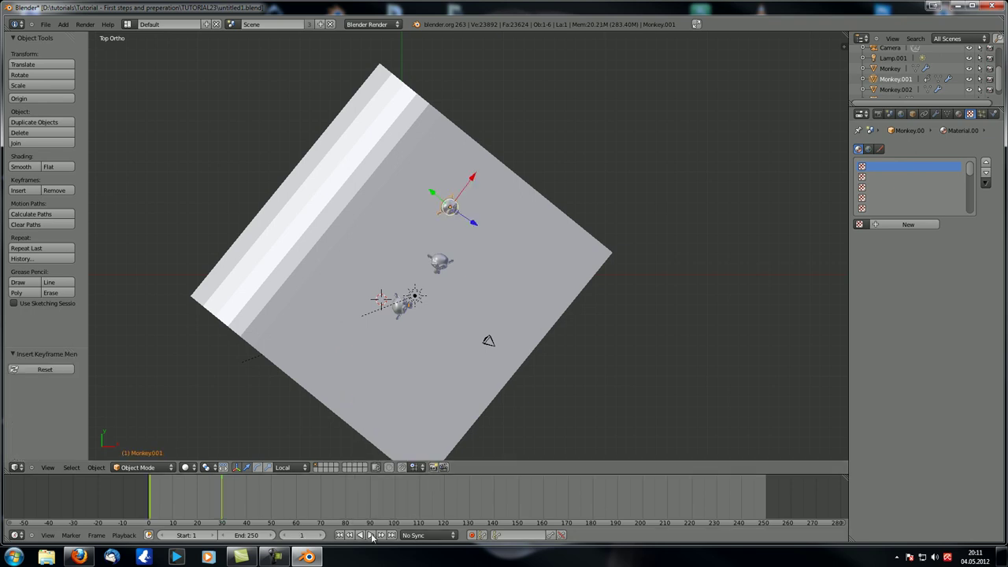
click(371, 534)
click(366, 536)
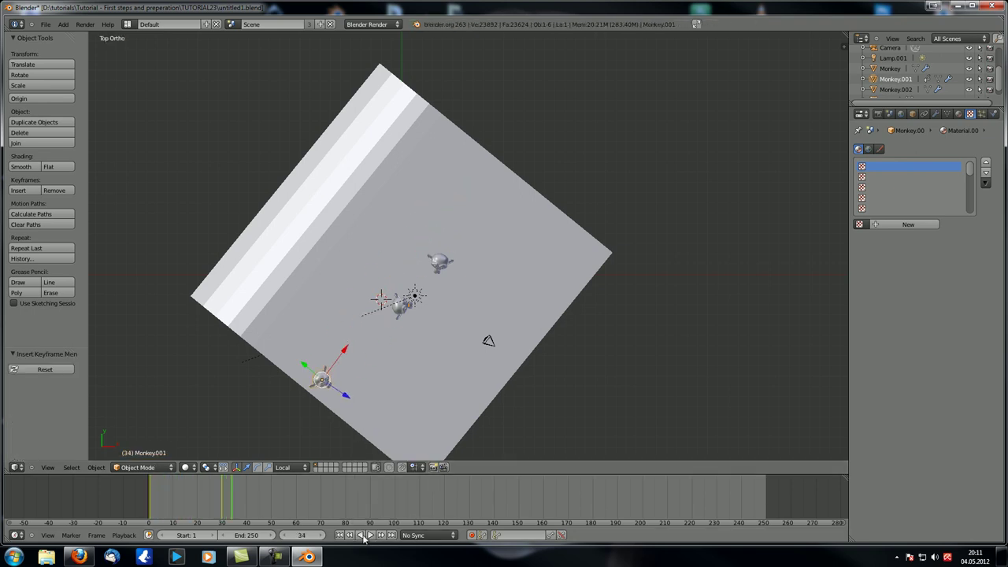
drag(230, 515, 185, 516)
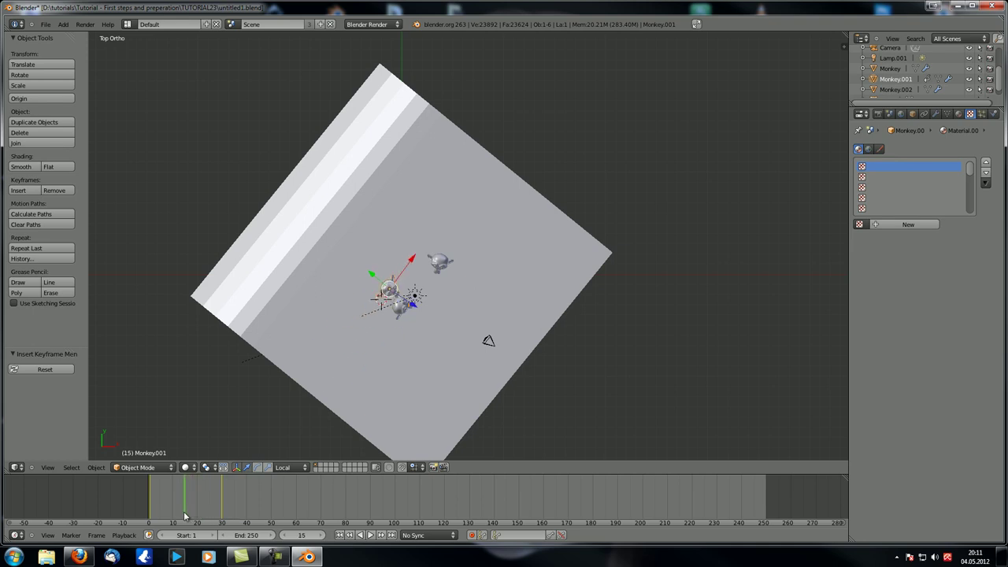
click(179, 499)
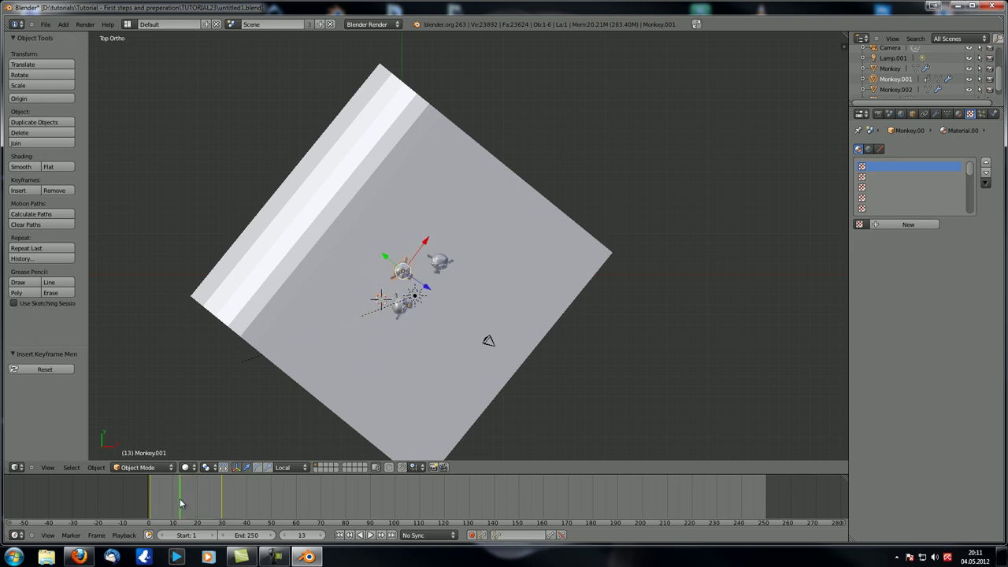
Select the right-hand monkey, Monkey.002, check the camera view, and set the transform orientation to Global
middle_drag(427, 318, 530, 246)
scroll(482, 254, up, 2)
middle_drag(469, 255, 578, 276)
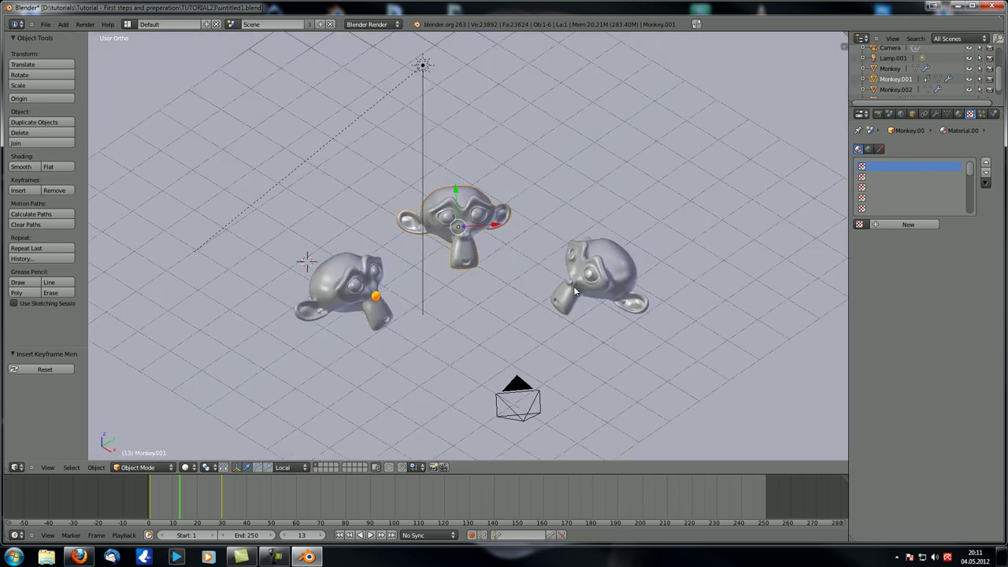
shift+right_click(592, 276)
key(KP_0)
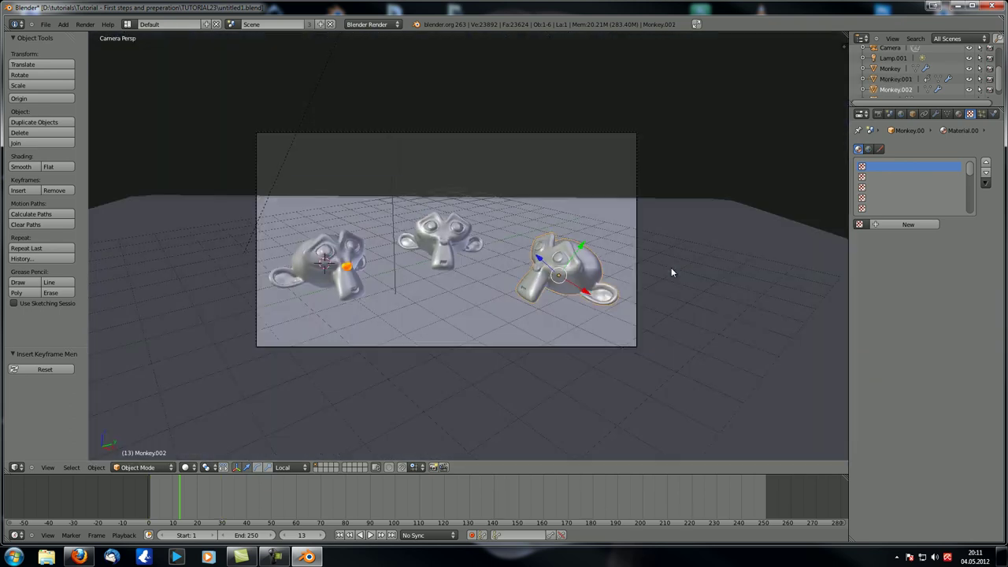
key(KP_0)
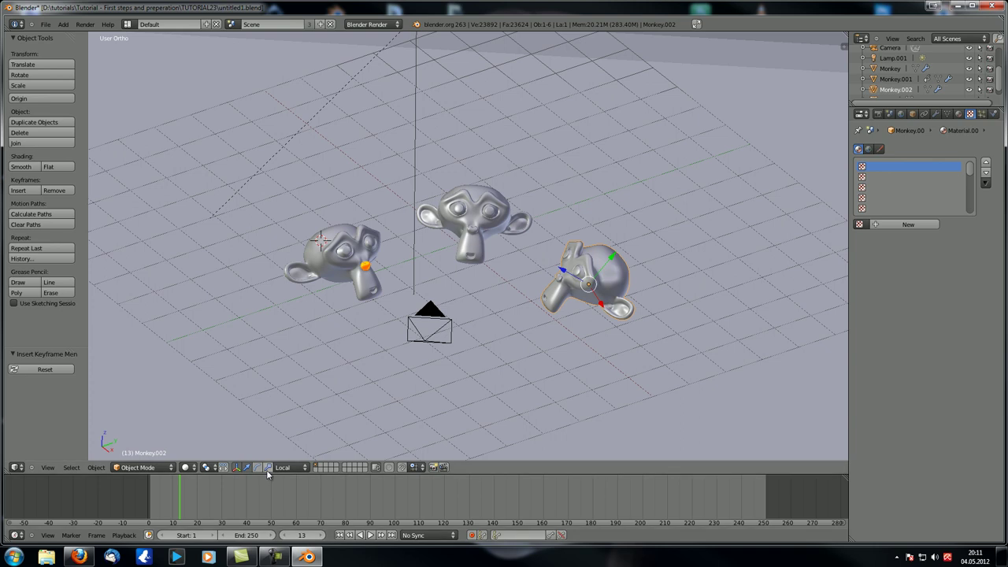
click(284, 468)
click(284, 467)
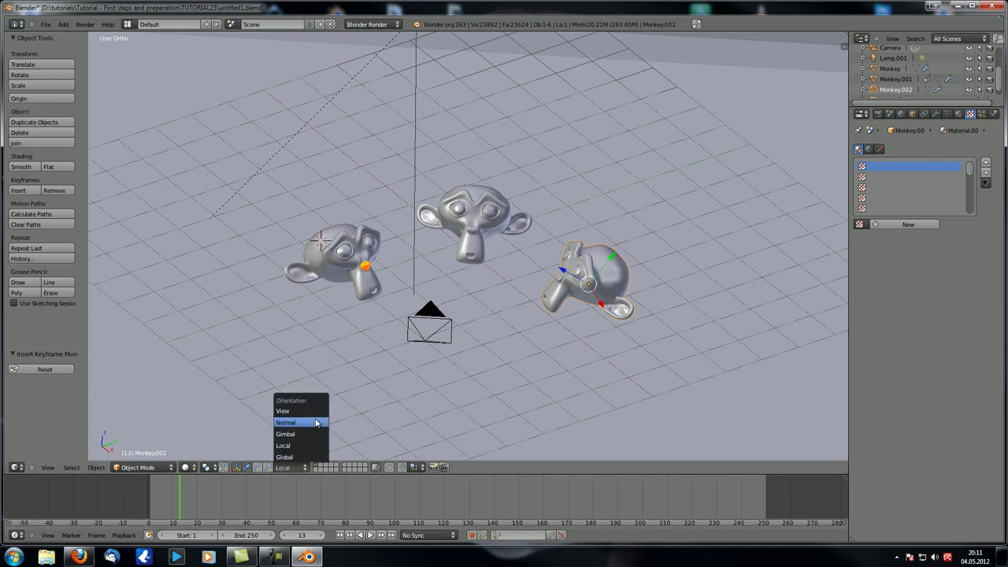
click(295, 457)
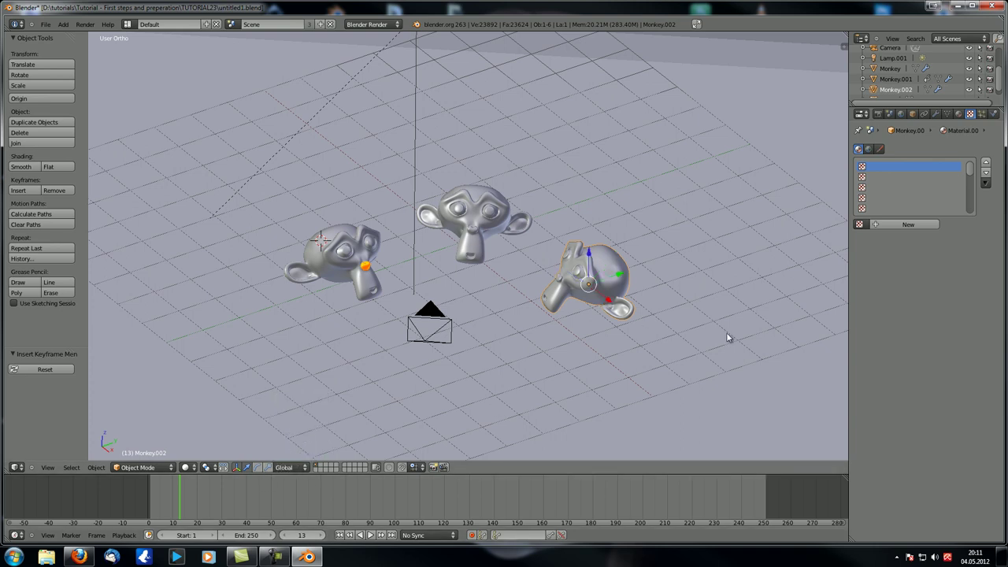
Insert a Location keyframe for Monkey.002 at frame 1
key(i)
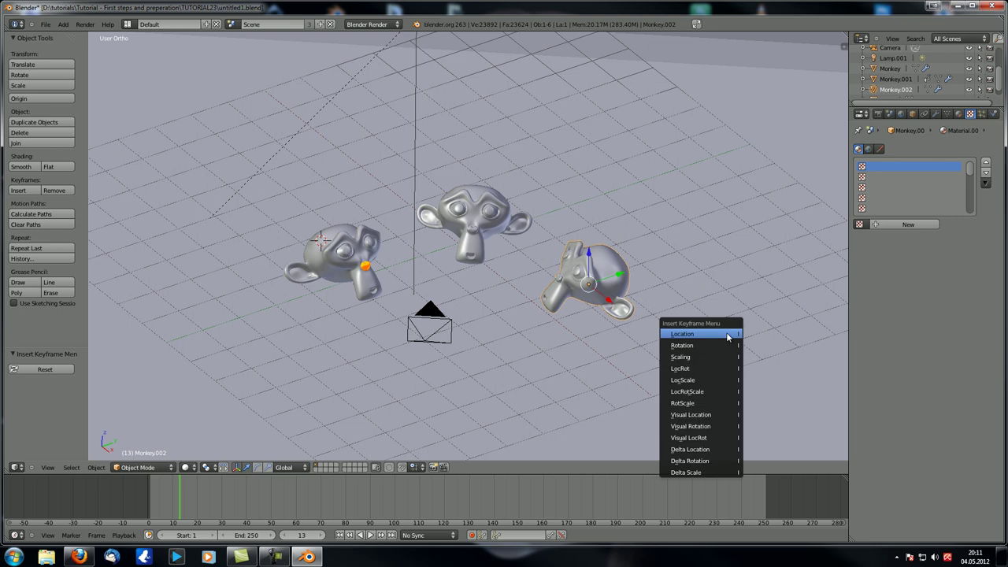
click(726, 337)
click(340, 534)
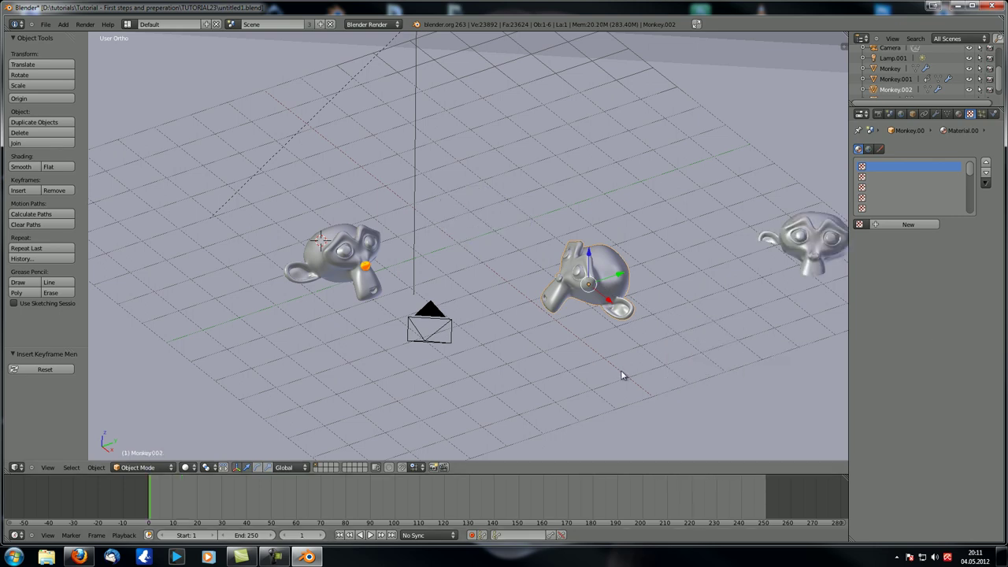
key(i)
click(622, 375)
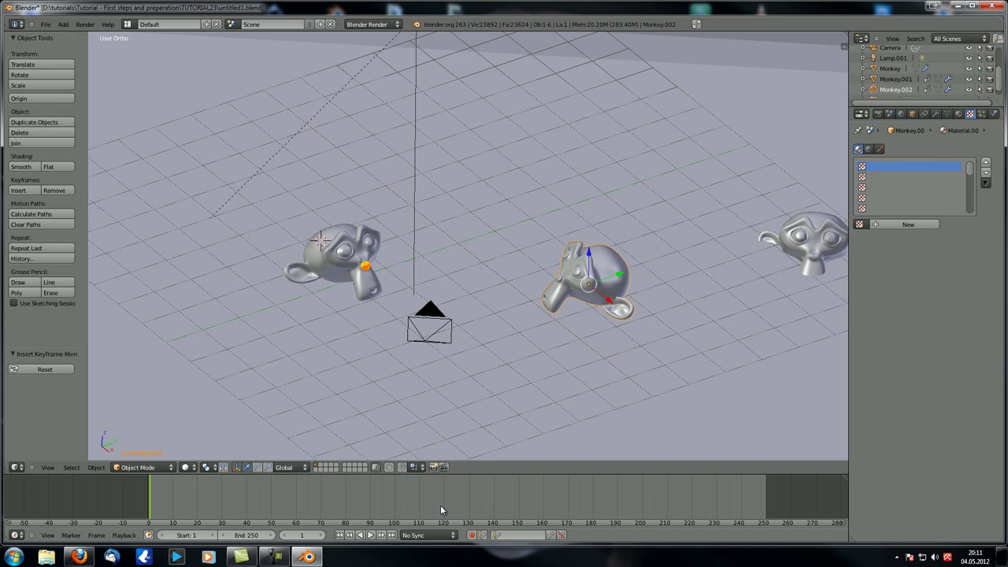
At frame 50, rotate Monkey.002 about -1000° around the global Z axis, insert a Rotation keyframe, and return to frame 1
click(217, 504)
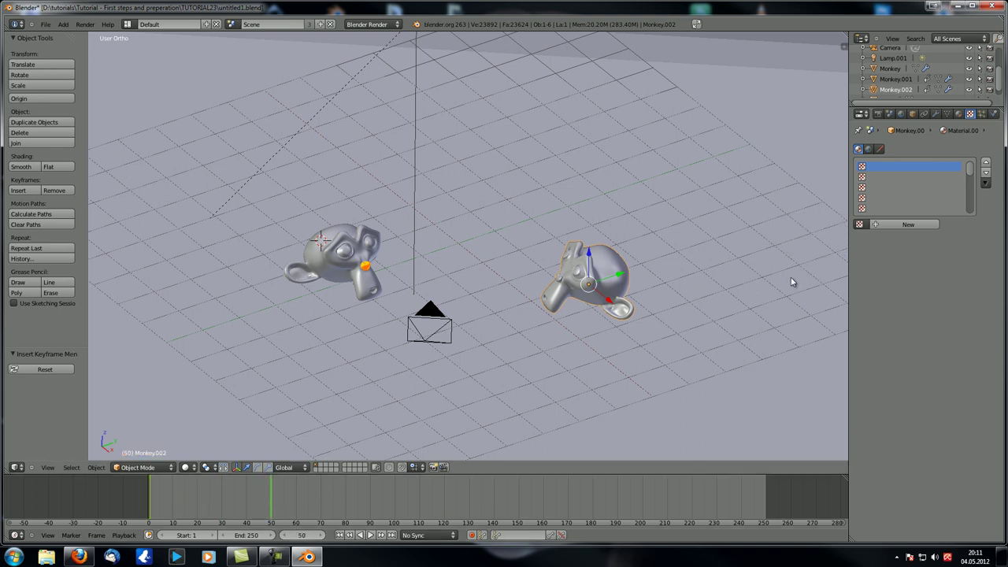
key(r)
key(z)
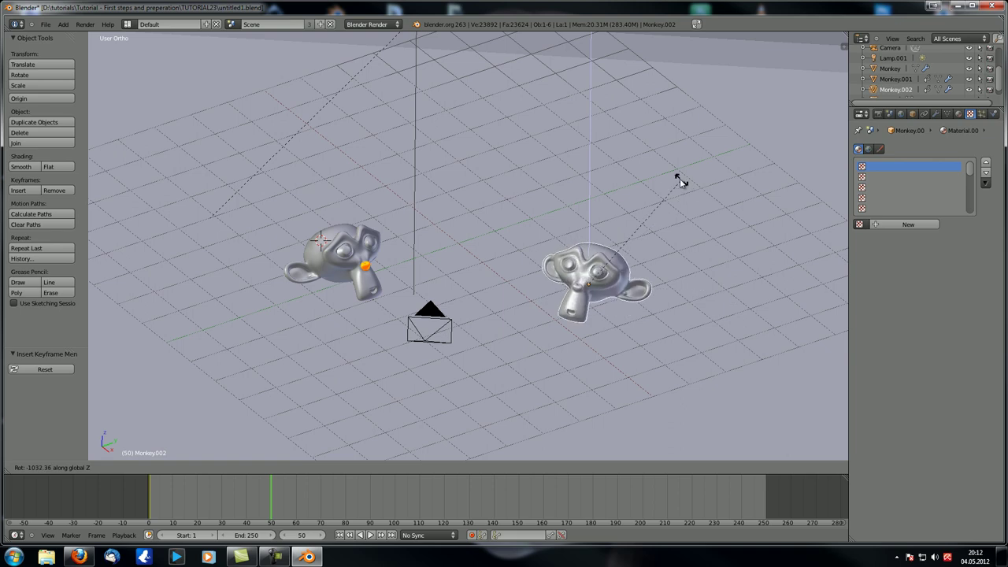
click(608, 174)
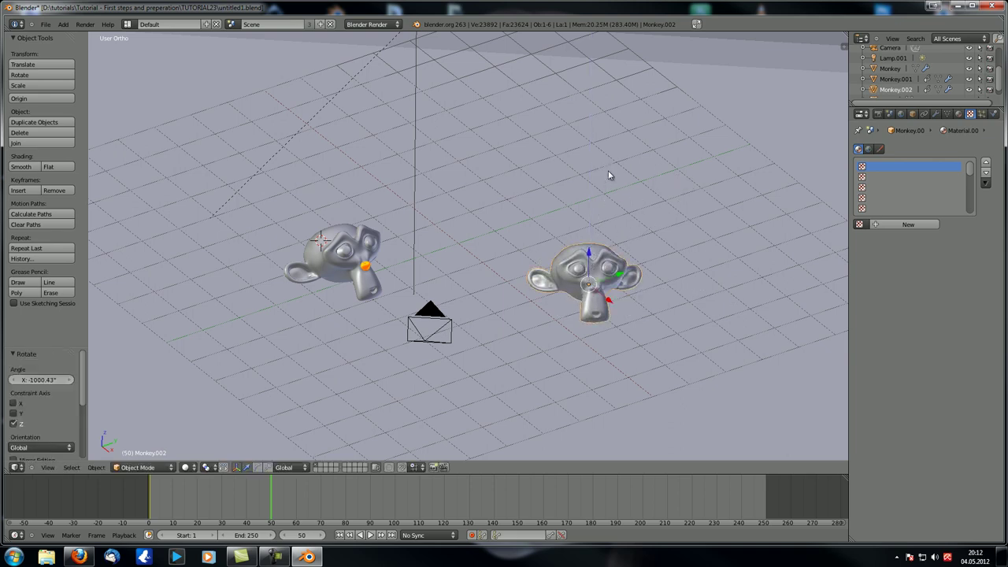
key(i)
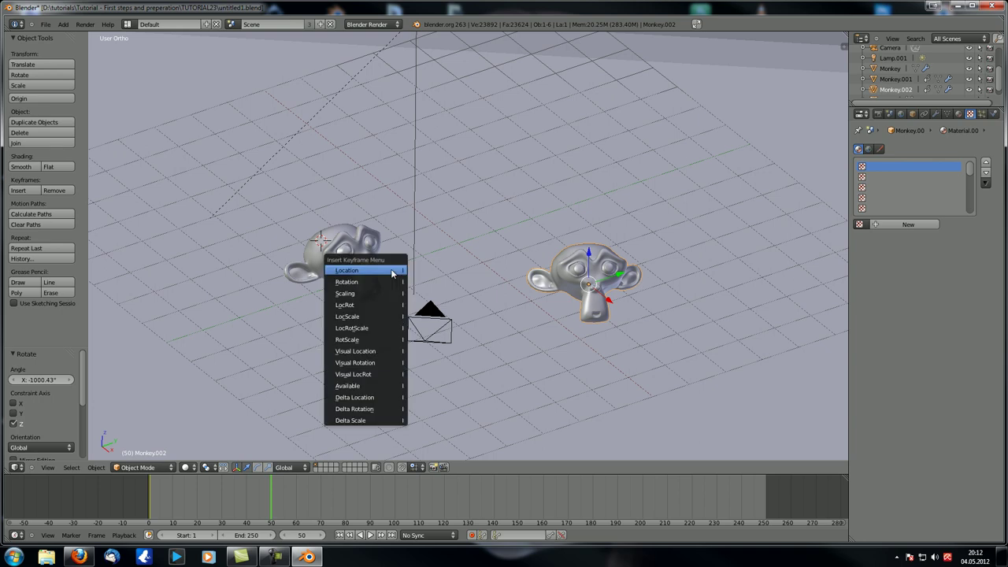
click(393, 281)
drag(255, 501, 151, 502)
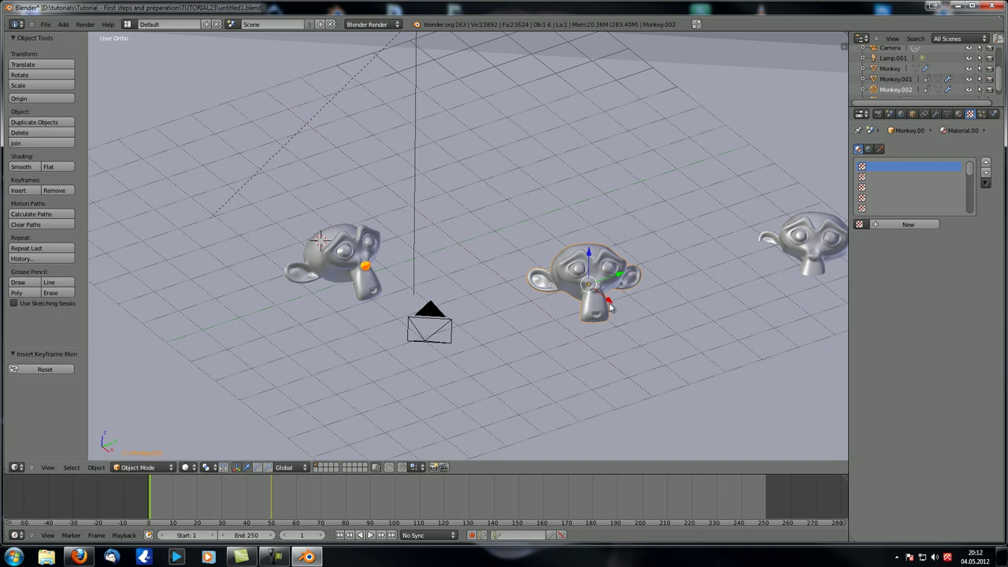
At frame 1, rotate Monkey.002 about 1000° around the global Z axis and insert a Rotation keyframe
middle_drag(599, 311, 604, 308)
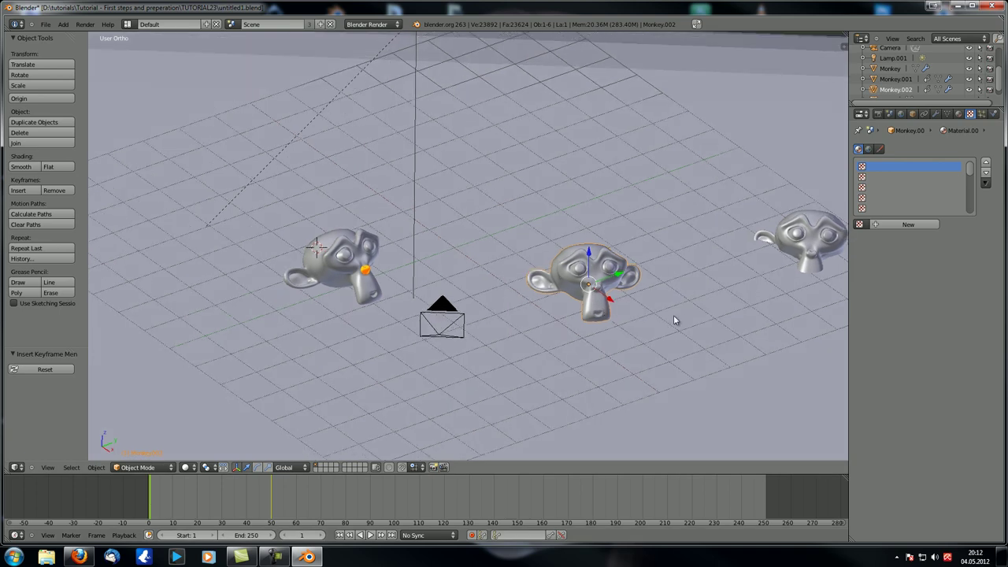
key(r)
key(z)
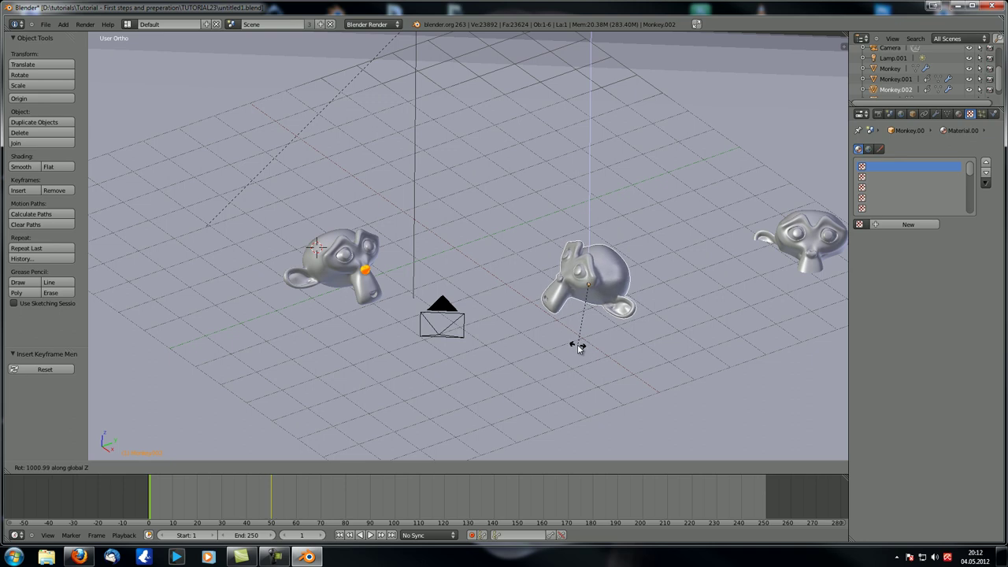
click(577, 347)
key(i)
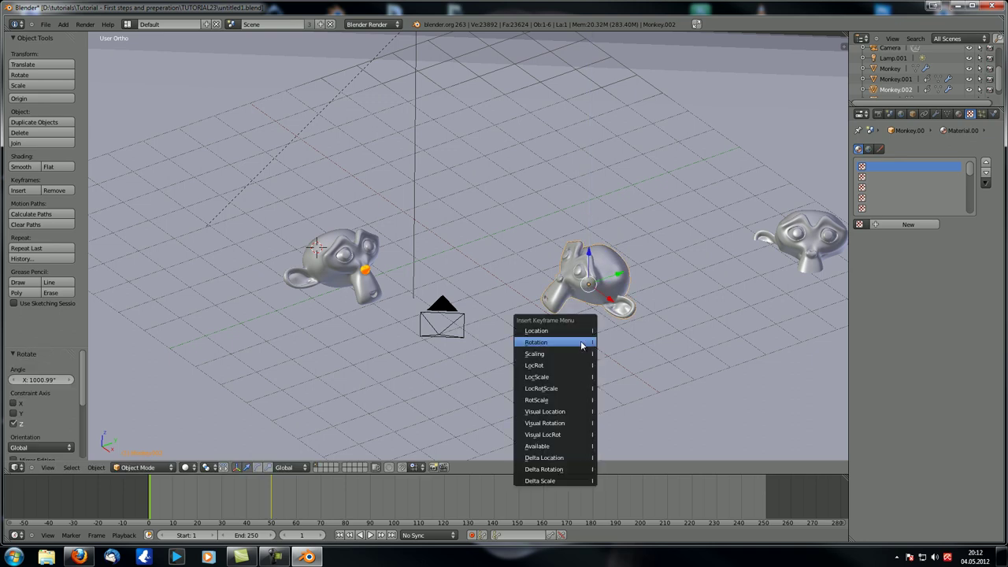
click(580, 340)
Move to frame 13 in the camera view and save over the existing untitled1.blend file
drag(149, 504, 180, 507)
key(KP_0)
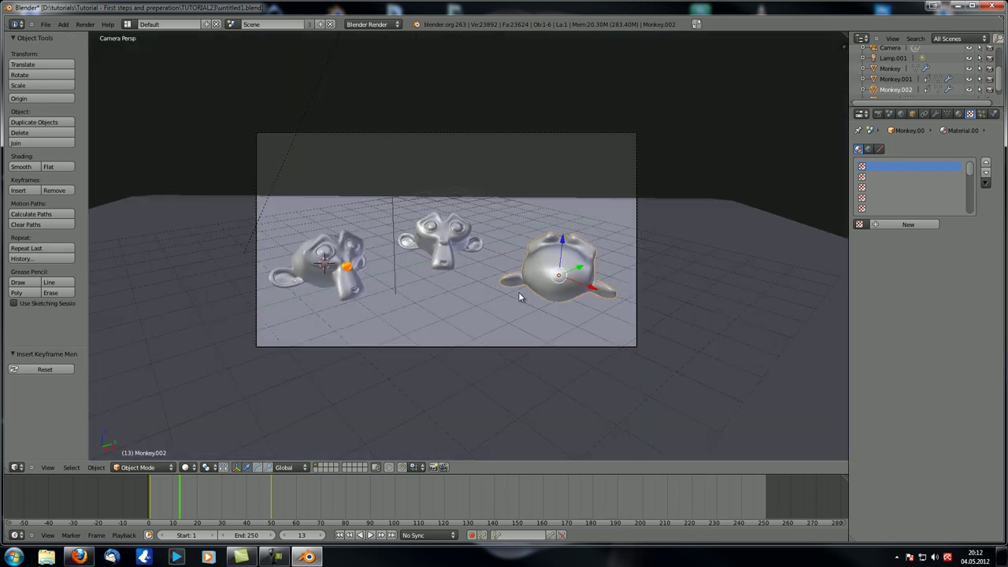
scroll(518, 291, up, 3)
key(ctrl+s)
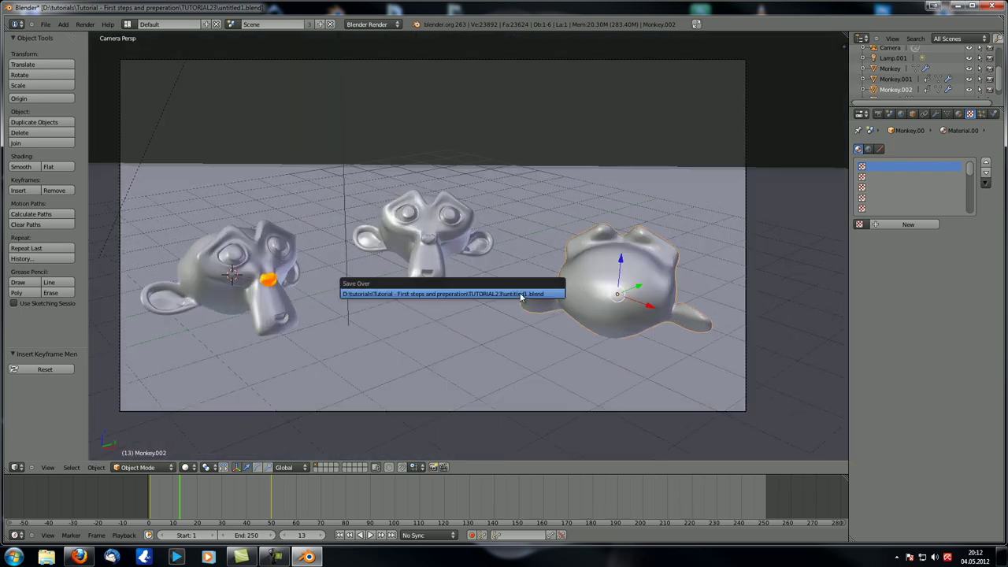
click(521, 294)
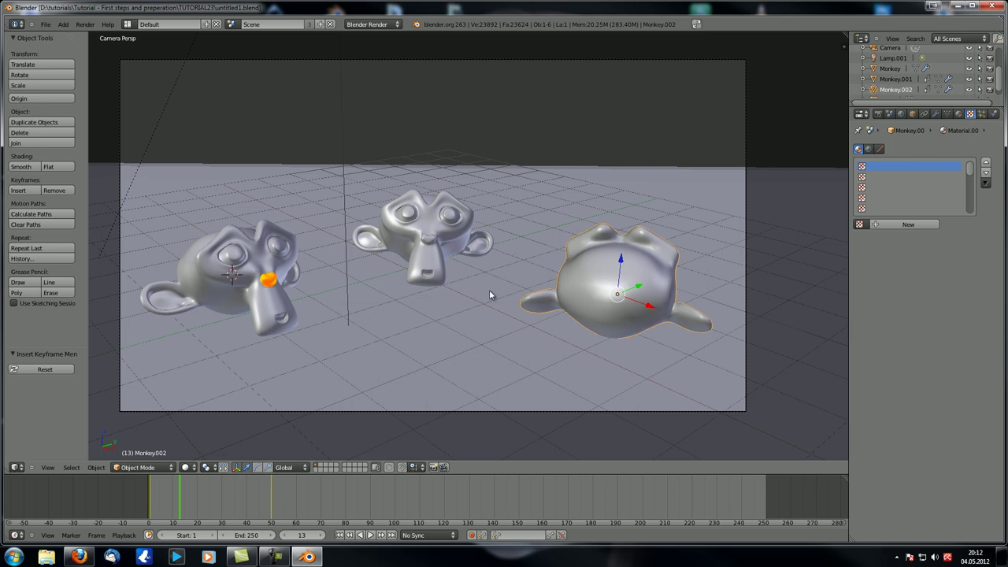
Enable the Vector pass for the RenderLayer and render frame 13
click(877, 113)
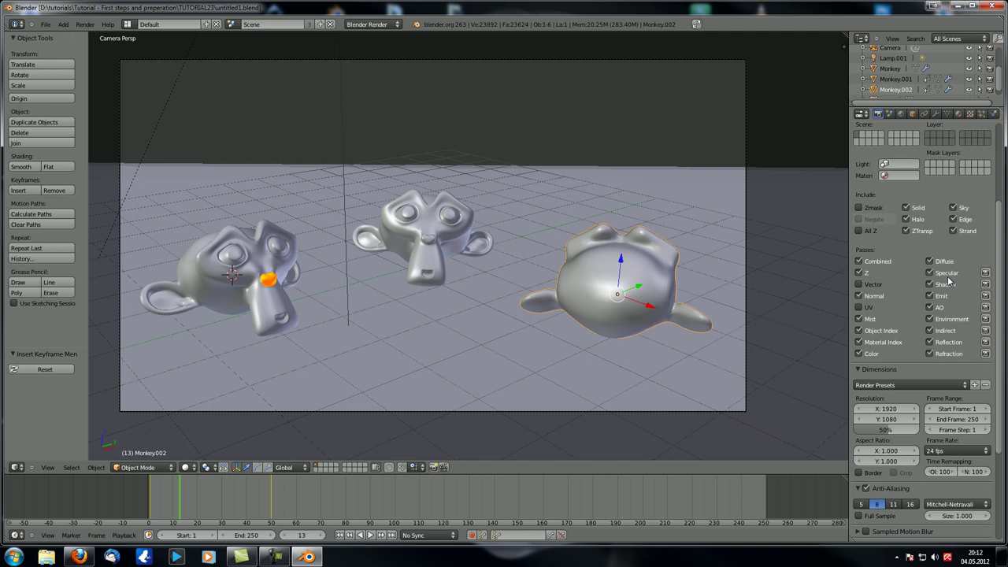
scroll(948, 277, up, 2)
click(870, 327)
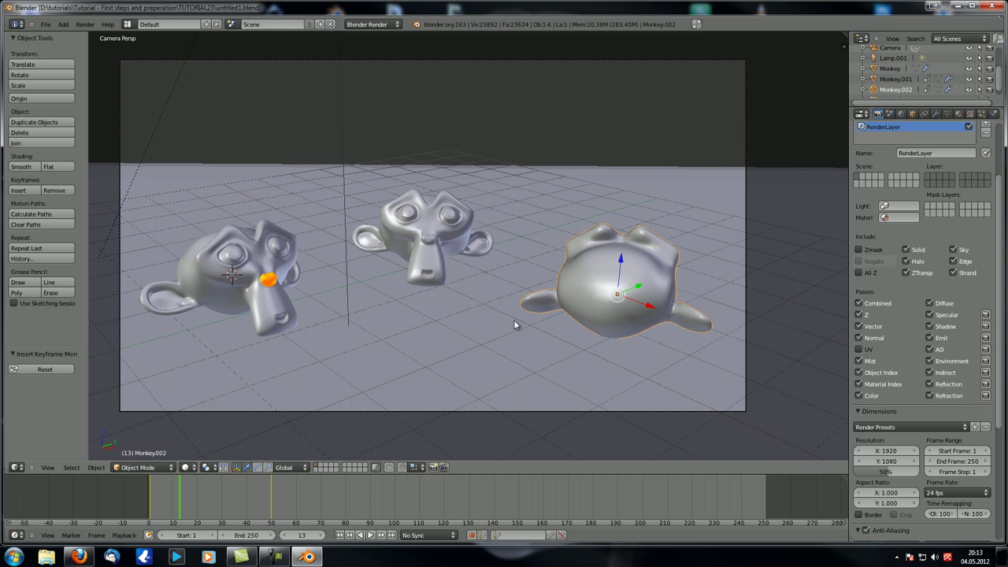
key(F12)
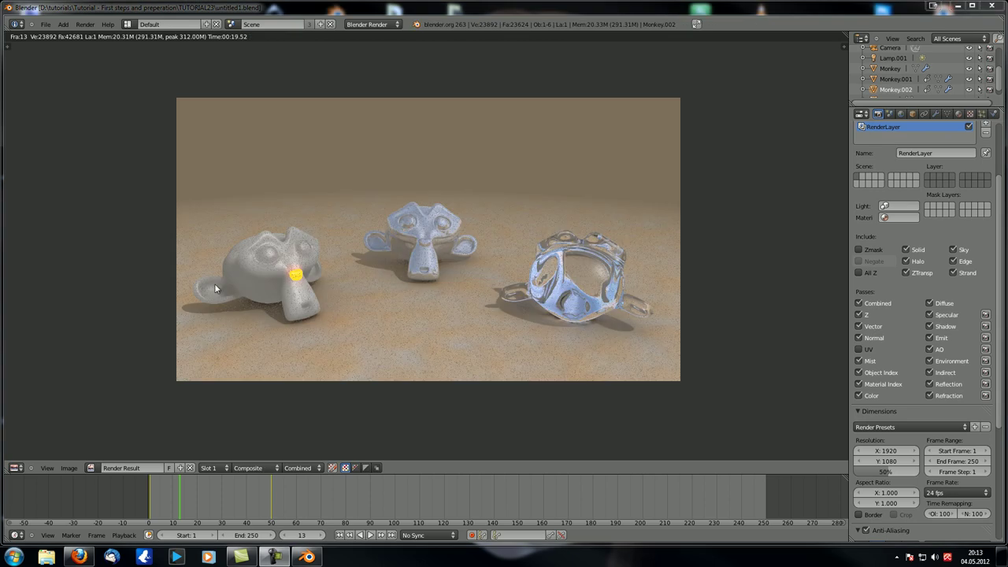
Switch the render result area to the node editor and look over the compositing node tree from Render Layers to the outputs
click(15, 467)
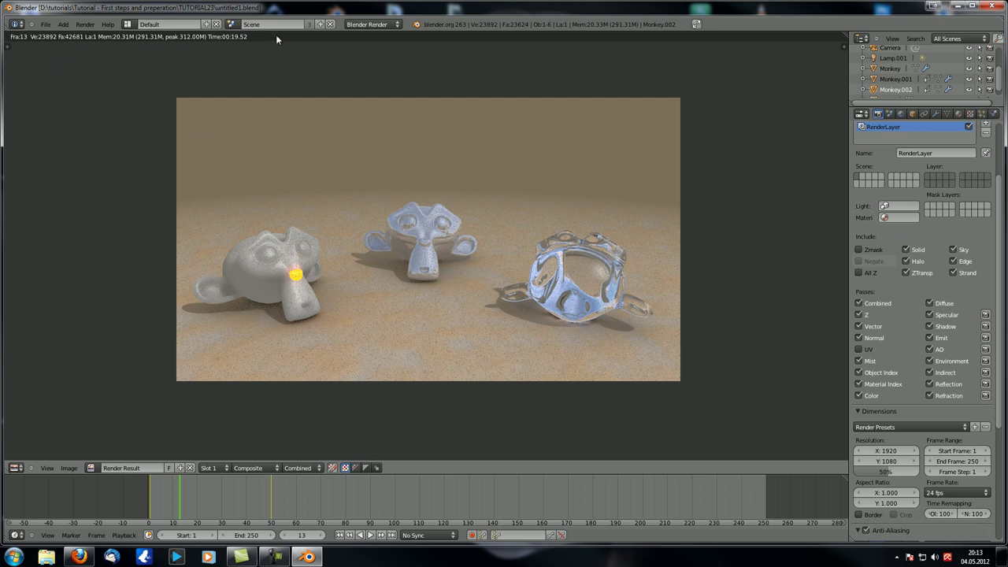
click(15, 468)
click(48, 355)
scroll(423, 245, down, 2)
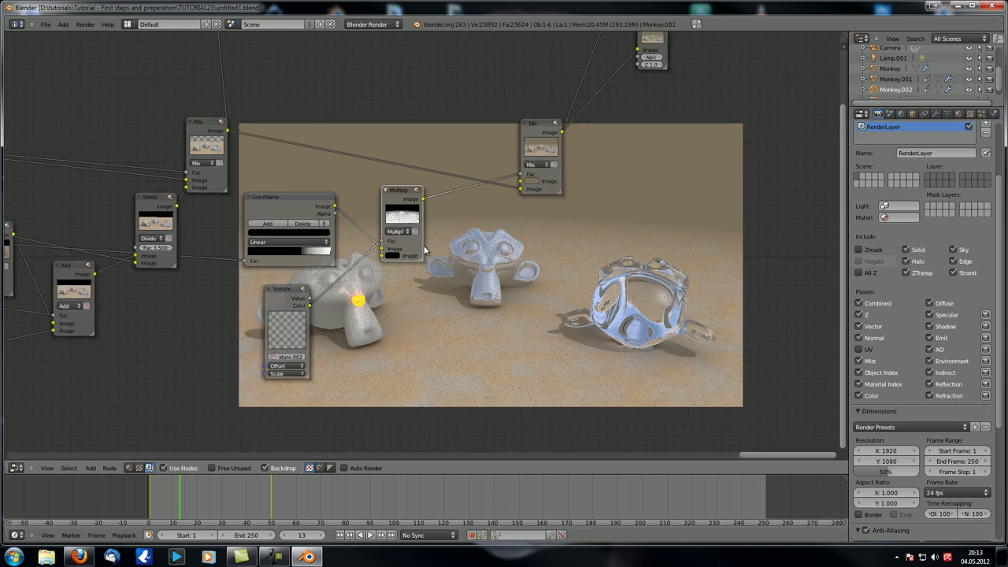
scroll(424, 245, down, 5)
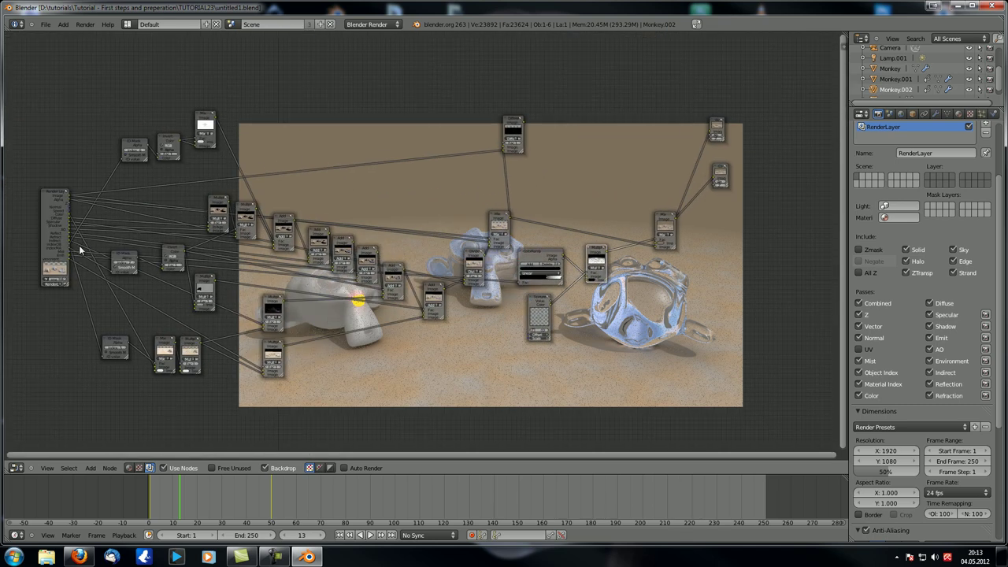
scroll(75, 211, up, 5)
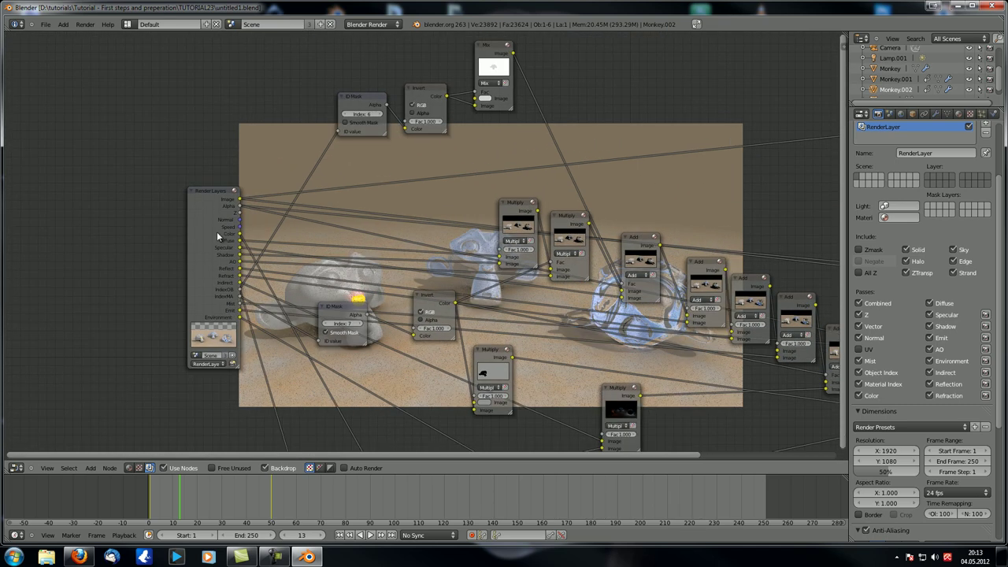
scroll(175, 230, down, 4)
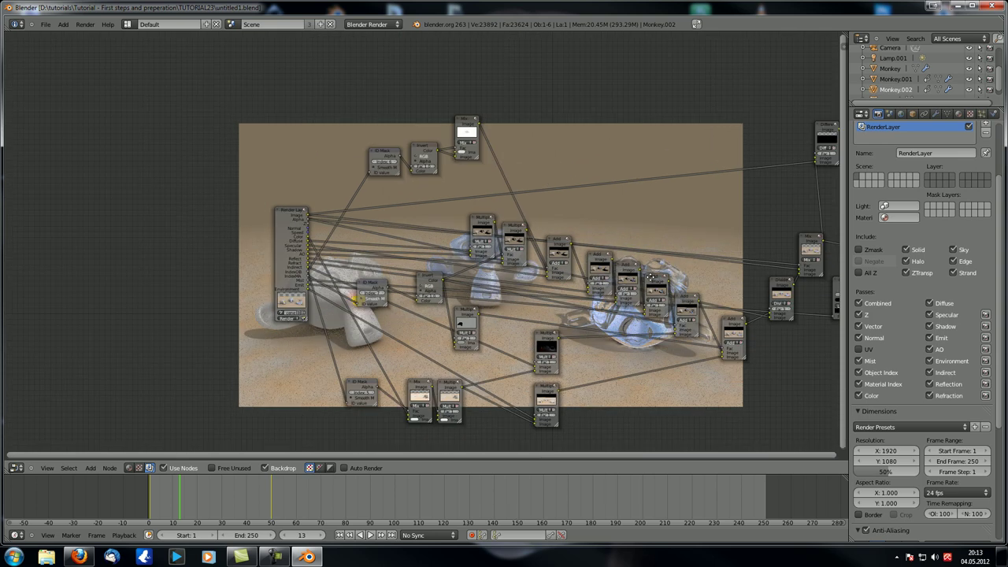
scroll(608, 238, up, 5)
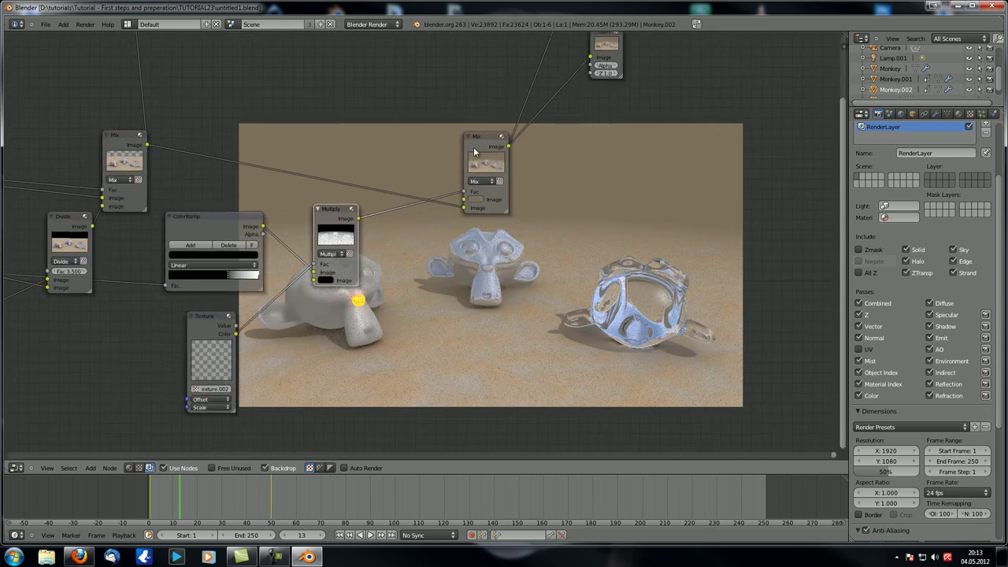
Reposition the mist Mix node and its neighbouring nodes to make room in the compositing tree
drag(477, 142, 352, 106)
middle_drag(480, 149, 498, 249)
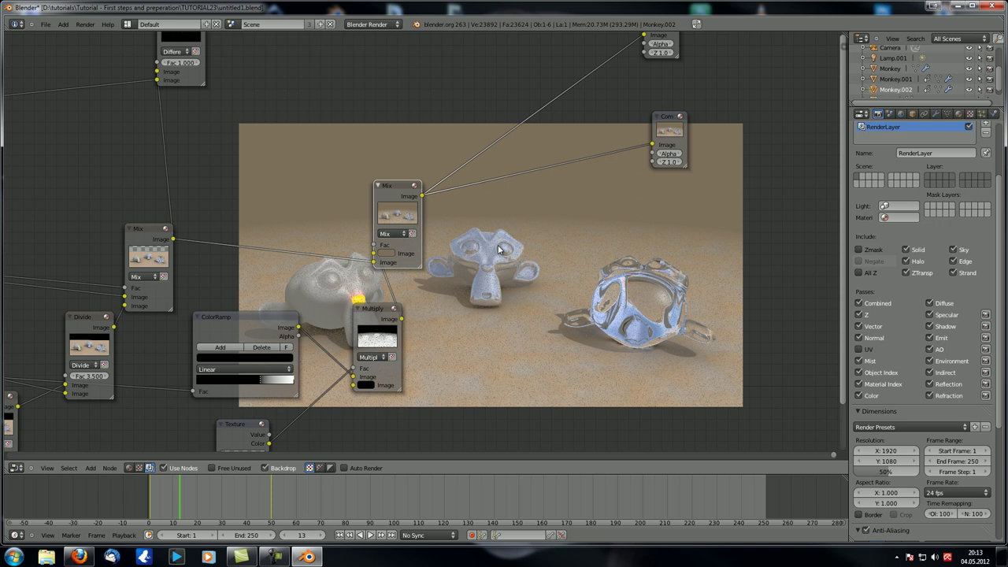
key(shift+a)
mouse_move(492, 250)
middle_drag(344, 206, 445, 197)
key(g)
click(557, 168)
scroll(556, 168, down, 3)
middle_drag(369, 189, 898, 167)
middle_drag(118, 202, 510, 206)
scroll(424, 210, up, 3)
drag(373, 154, 140, 149)
Shift the Divide node and the Mix node before the mist slightly, and link that Mix node's image to the Viewer
scroll(442, 252, down, 8)
middle_drag(630, 256, 334, 240)
scroll(660, 219, down, 3)
middle_drag(553, 228, 560, 198)
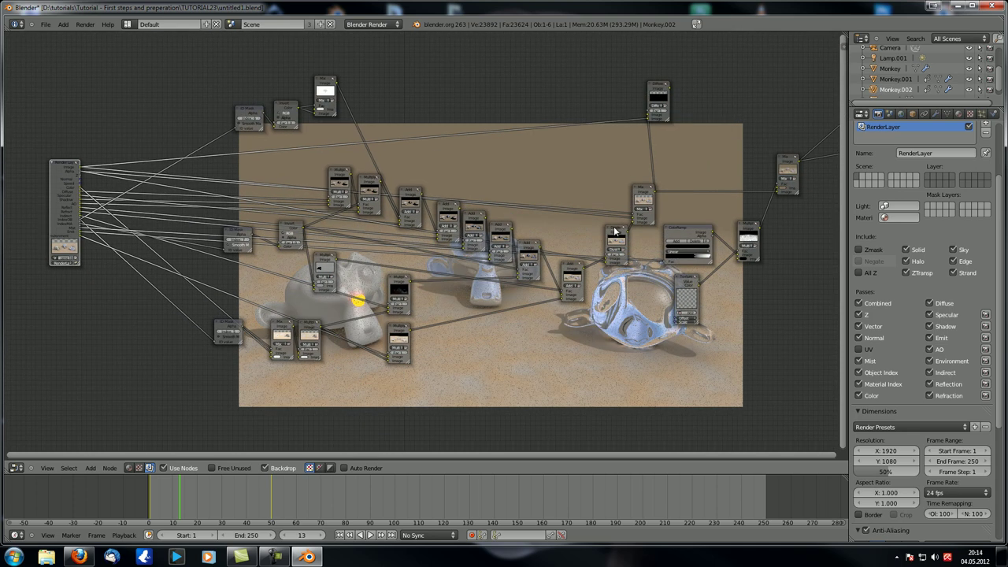
mouse_move(612, 230)
mouse_down()
mouse_move(600, 216)
mouse_move(601, 230)
mouse_up()
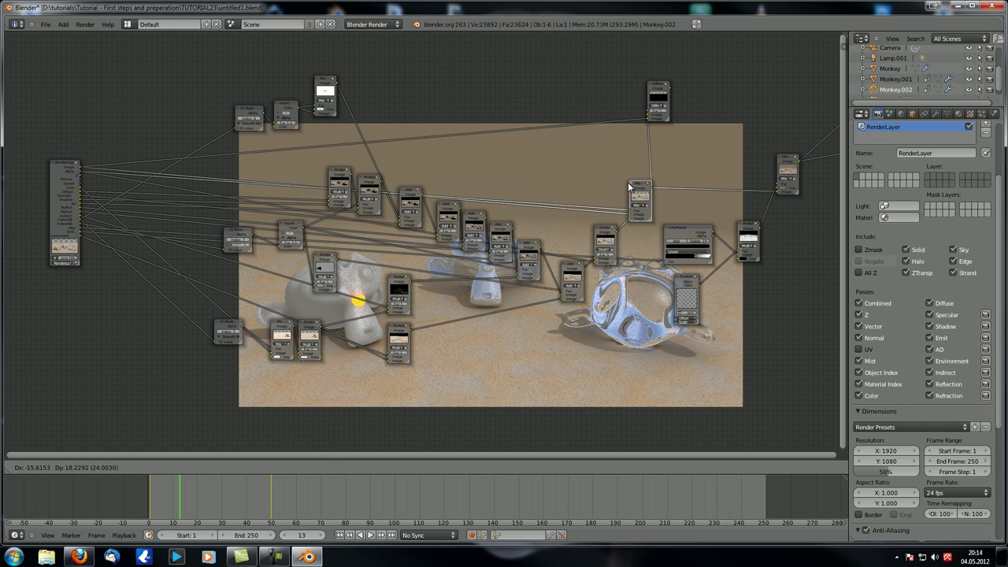
middle_drag(619, 180, 464, 159)
scroll(464, 160, up, 2)
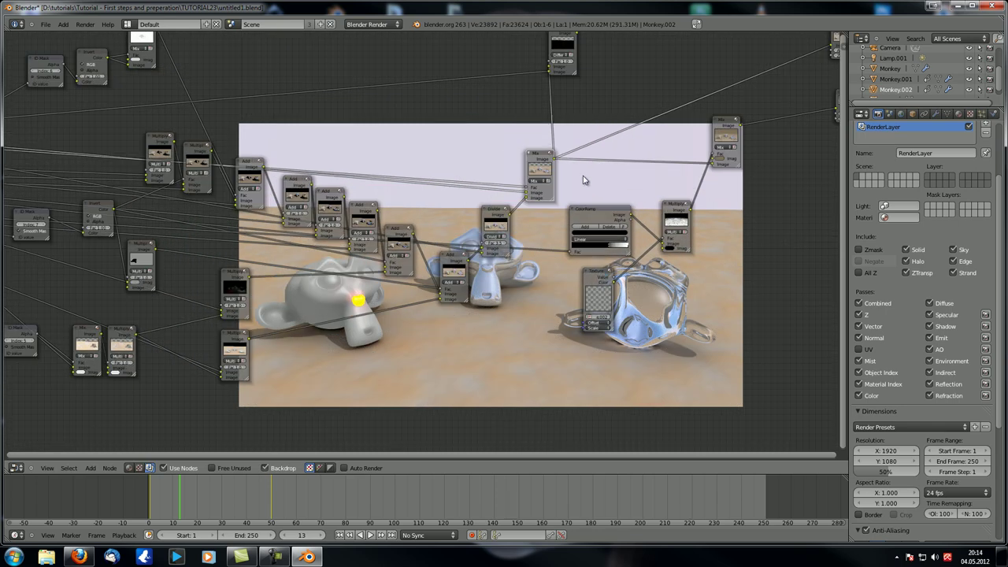
Insert a Vector Blur node between the two Mix nodes and link its image output to the Viewer
key(shift+a)
mouse_move(572, 188)
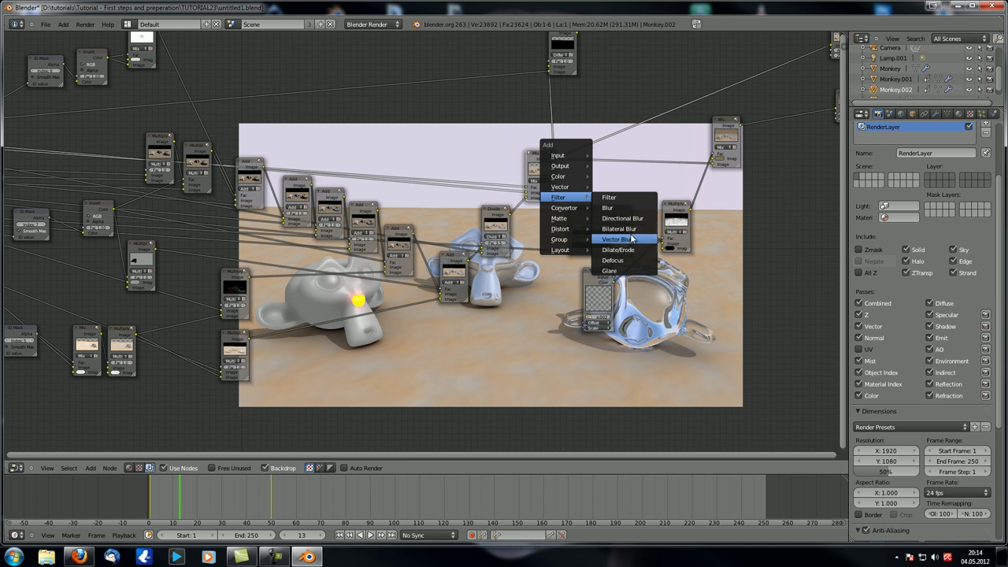
click(629, 240)
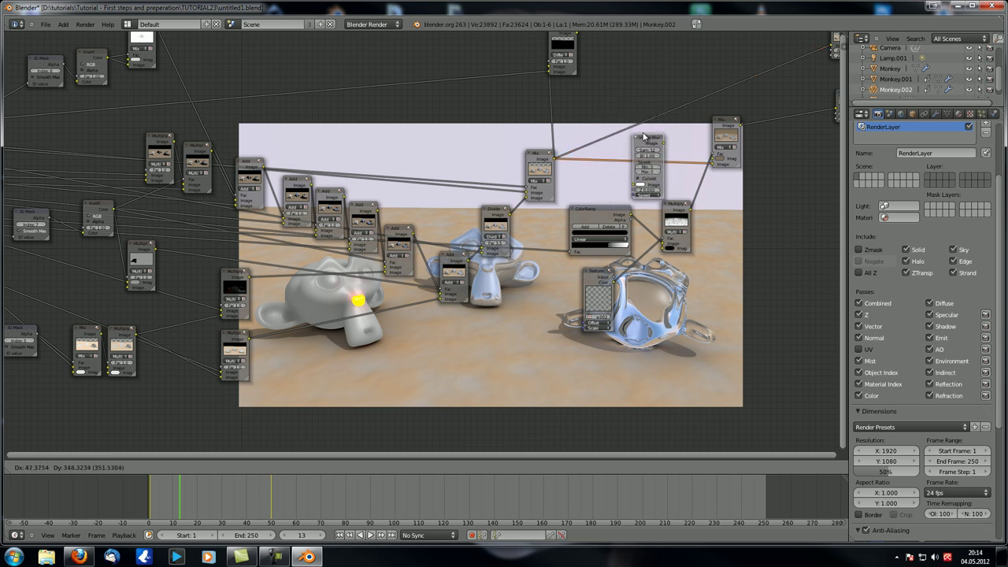
click(641, 142)
scroll(583, 130, down, 2)
scroll(570, 123, up, 2)
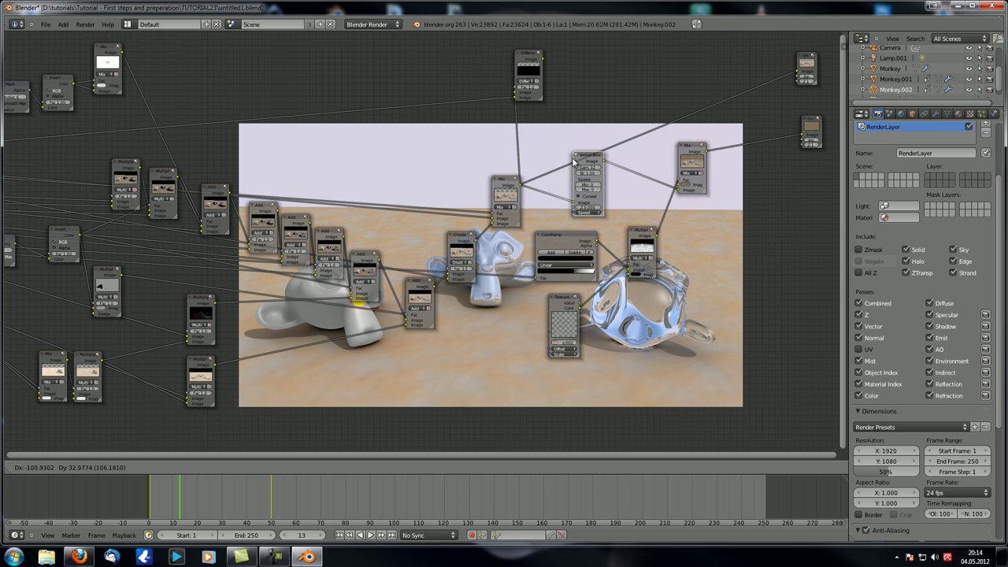
drag(603, 160, 799, 72)
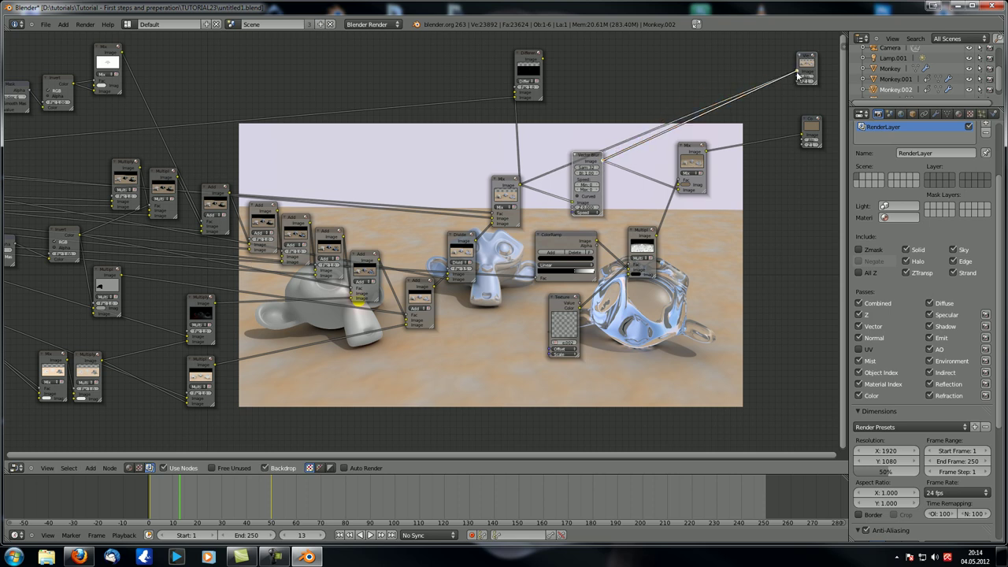
Connect the Speed and Z outputs of Render Layers to the matching inputs of the Vector Blur node
middle_drag(522, 170, 562, 182)
scroll(517, 220, up, 4)
scroll(441, 221, down, 5)
middle_drag(386, 211, 451, 221)
scroll(452, 222, down, 3)
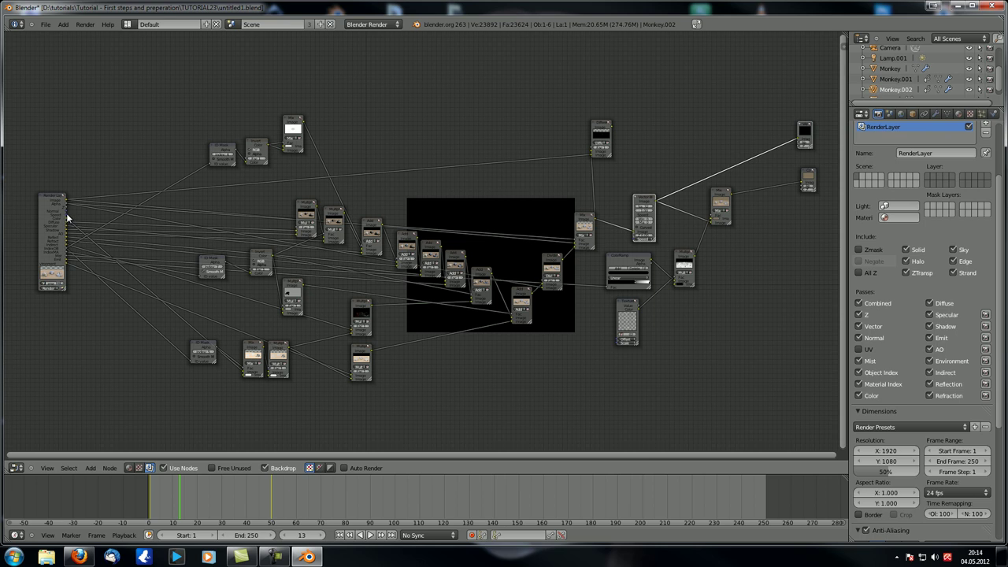
drag(67, 214, 628, 239)
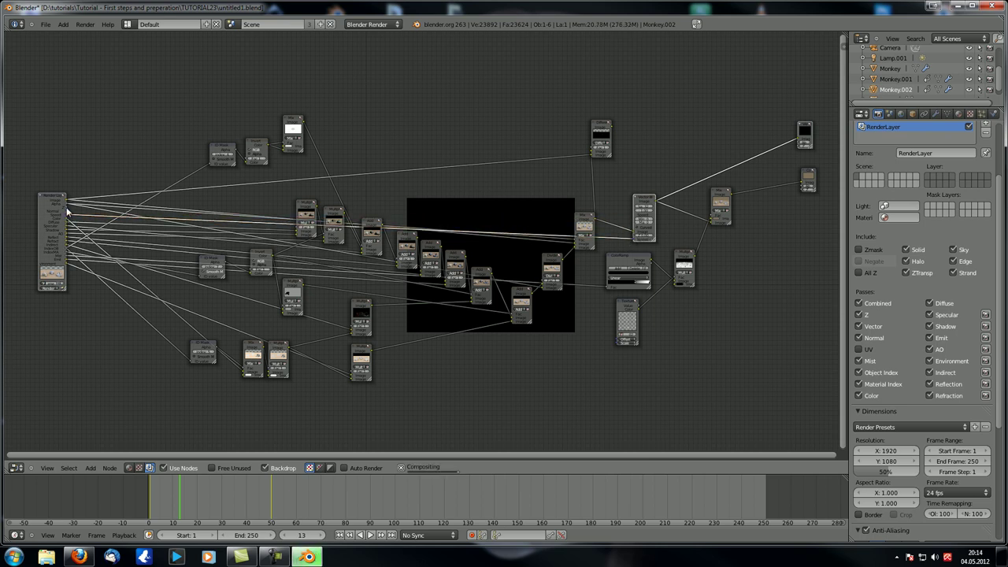
drag(67, 207, 630, 235)
scroll(739, 274, up, 3)
middle_drag(387, 269, 248, 263)
scroll(364, 265, up, 7)
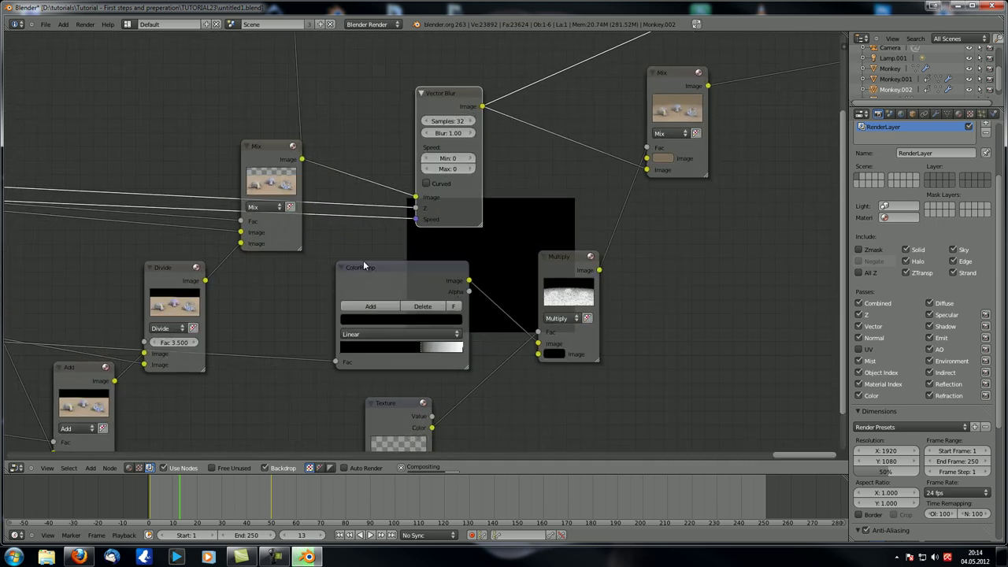
middle_drag(355, 203, 301, 263)
scroll(270, 231, up, 1)
scroll(566, 262, up, 1)
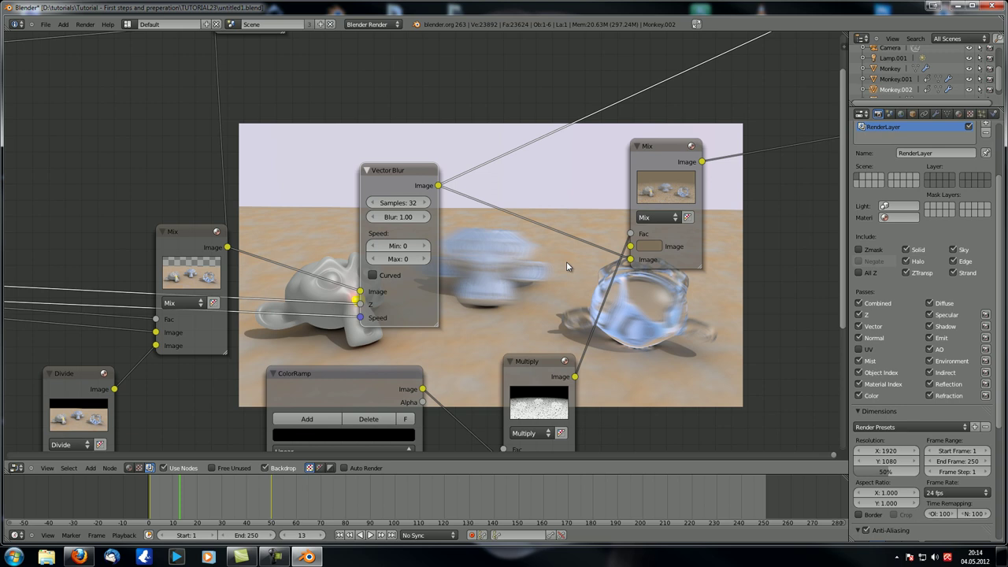
Try a stronger Blur value of 1.87 on the Vector Blur node
middle_drag(540, 220, 496, 180)
scroll(496, 179, up, 6)
middle_drag(537, 222, 470, 214)
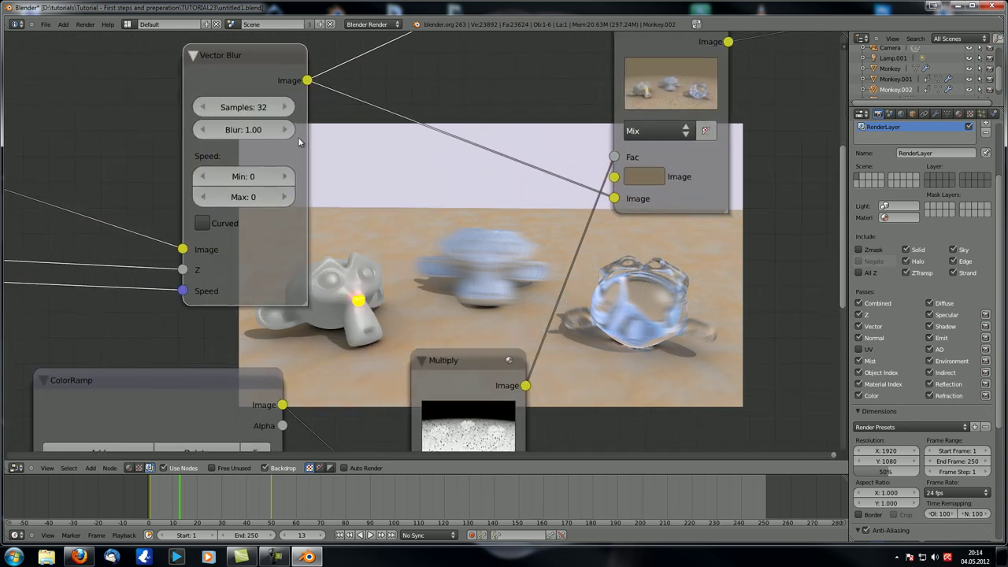
drag(257, 132, 339, 139)
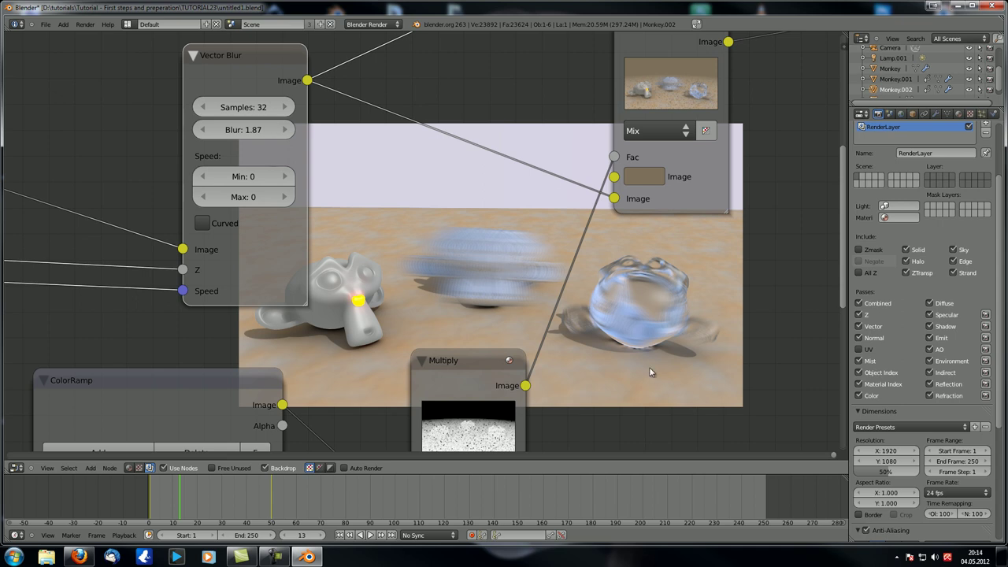
Set the Vector Blur node's Blur value to 0.2
click(256, 129)
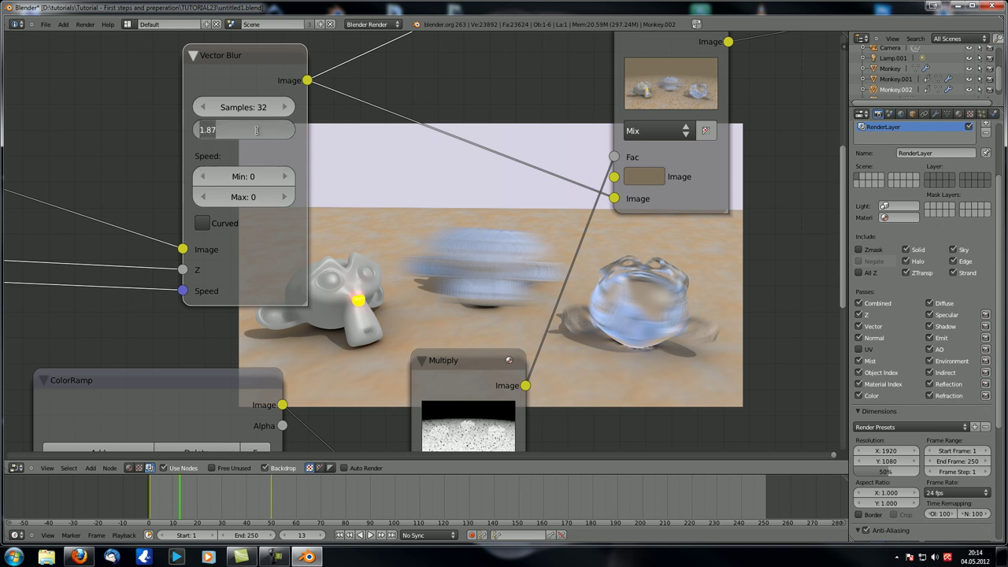
text(0.2)
key(Return)
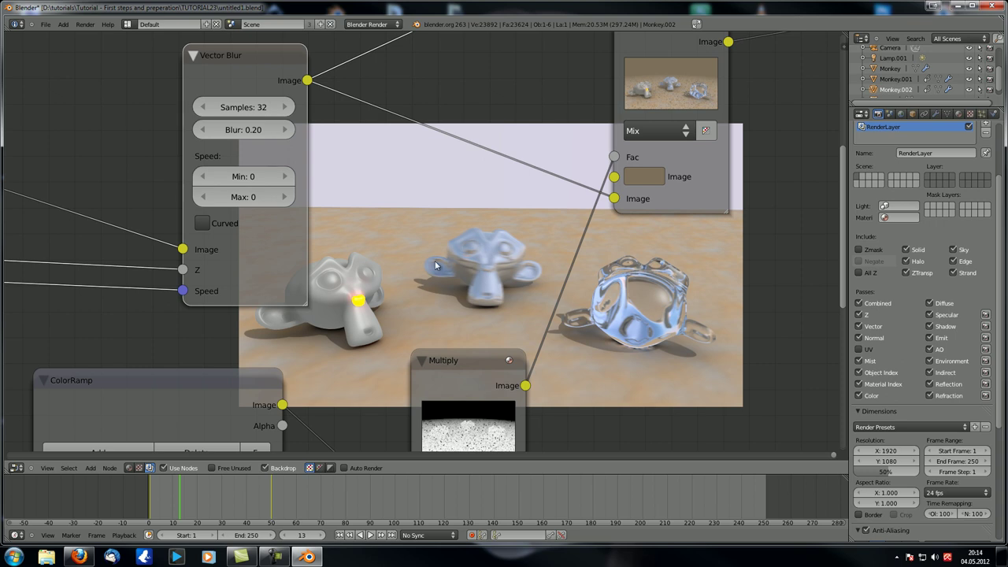
Turn on the Curved option of the Vector Blur node
scroll(386, 242, up, 2)
middle_drag(392, 219, 454, 303)
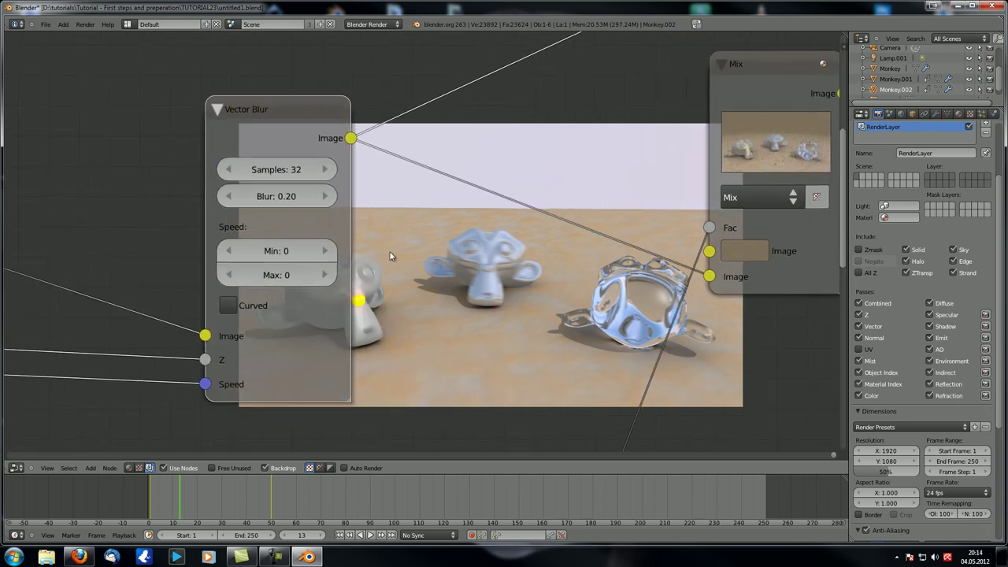
click(254, 305)
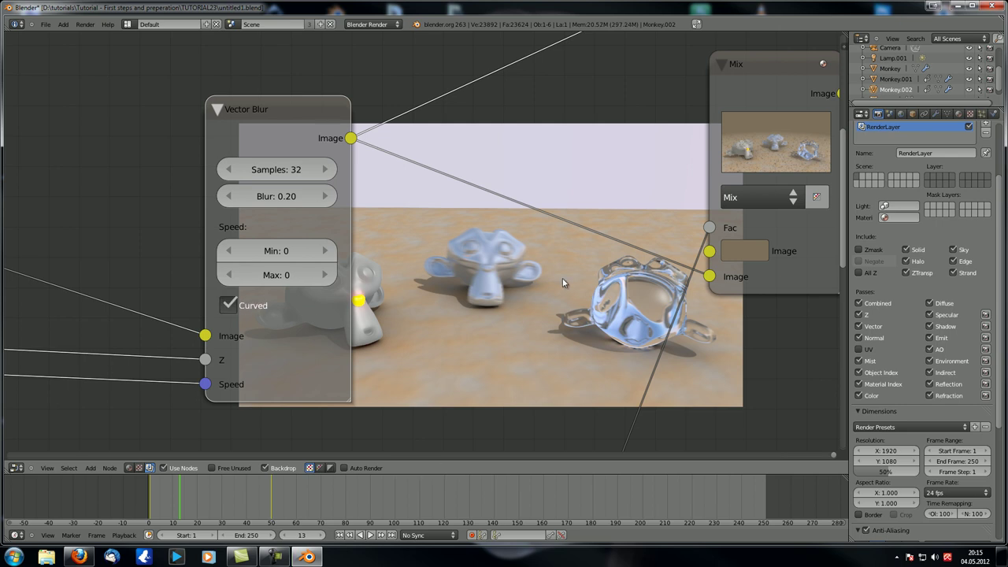
Enlarge the backdrop around the middle monkey and toggle Curved off and on again to compare the blur
scroll(480, 284, down, 1)
key(alt+v)
key(alt+v)
key(alt+v)
key(alt+v)
key(alt+v)
key(alt+v)
key(alt+v)
key(alt+v)
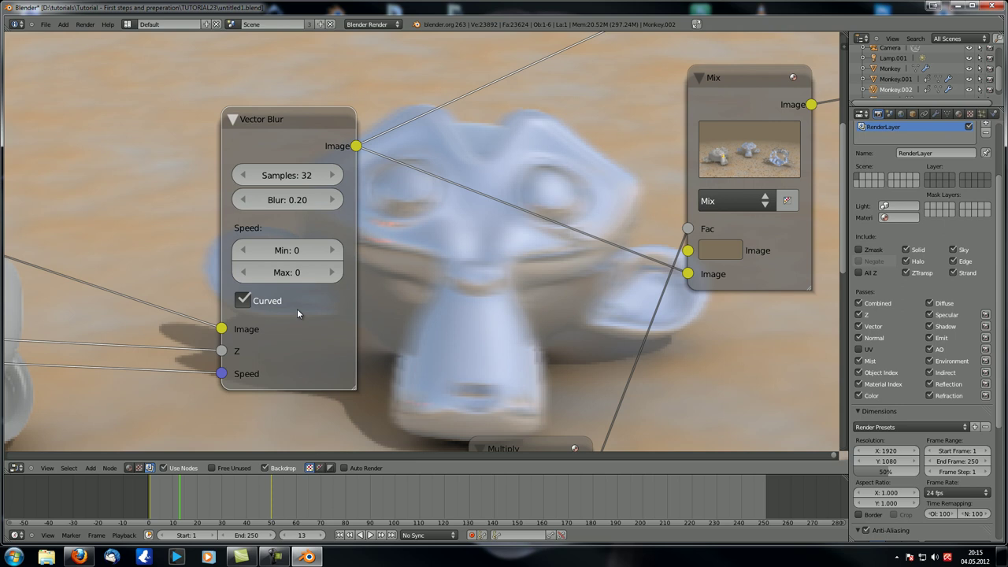
click(243, 301)
click(243, 301)
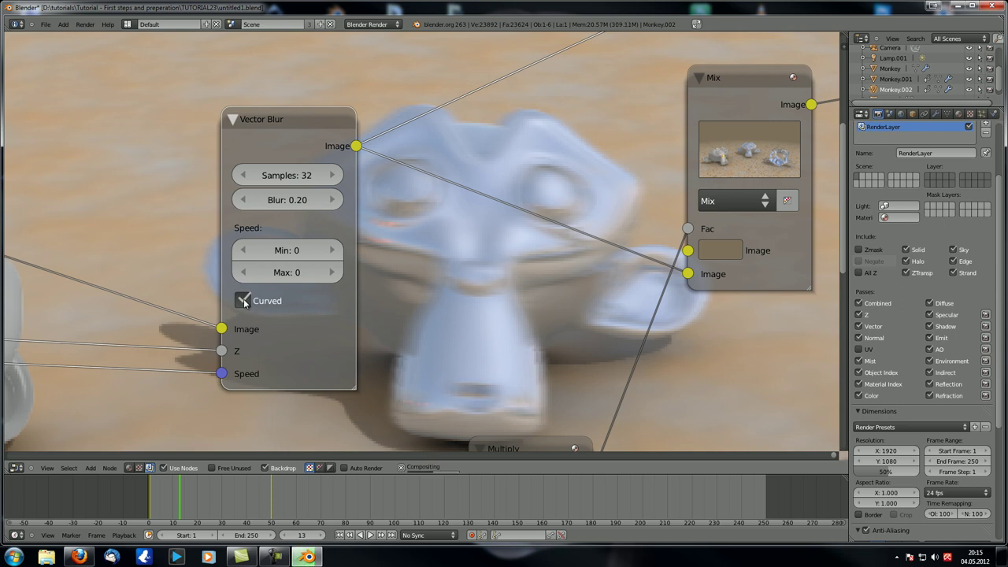
Toggle the Vector Blur node's Curved option off and back on to compare the blur
click(243, 302)
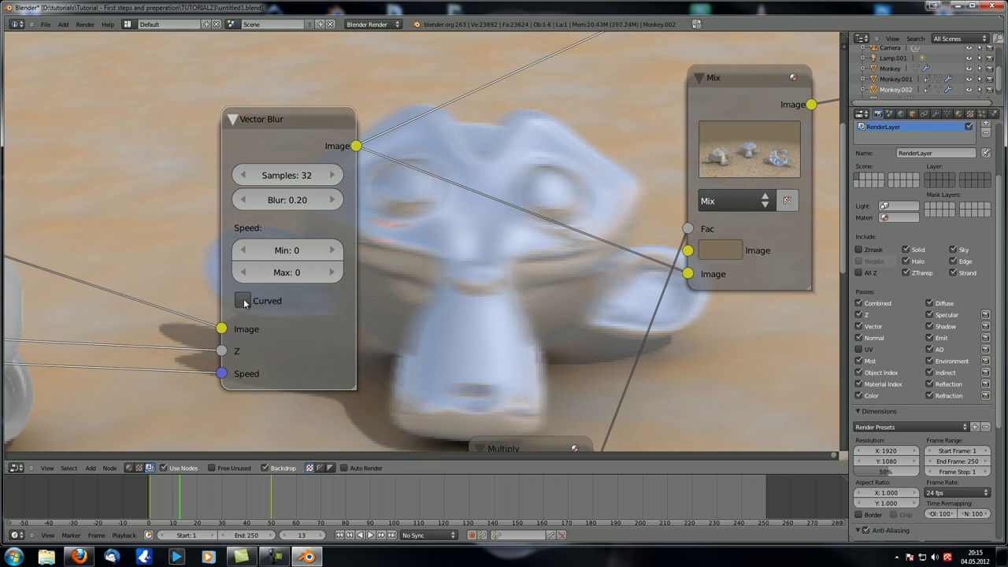
click(243, 302)
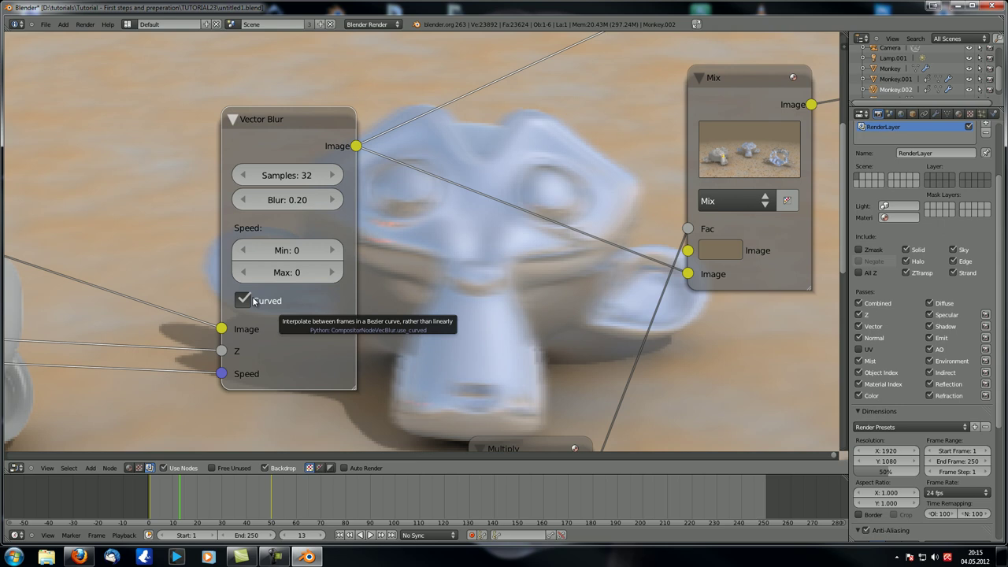
Try a low Samples value of 5 on the Vector Blur node
middle_drag(418, 307, 336, 311)
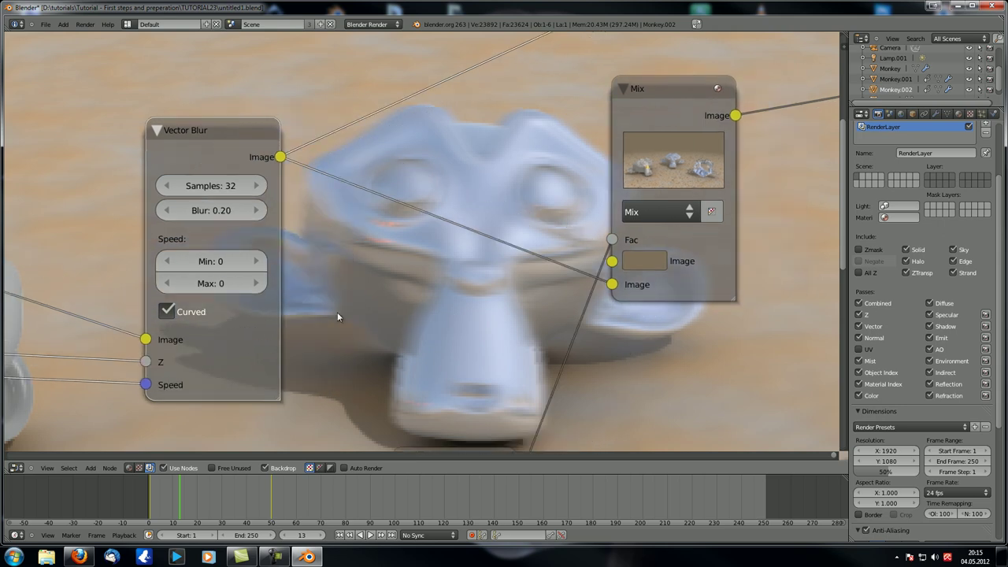
click(216, 188)
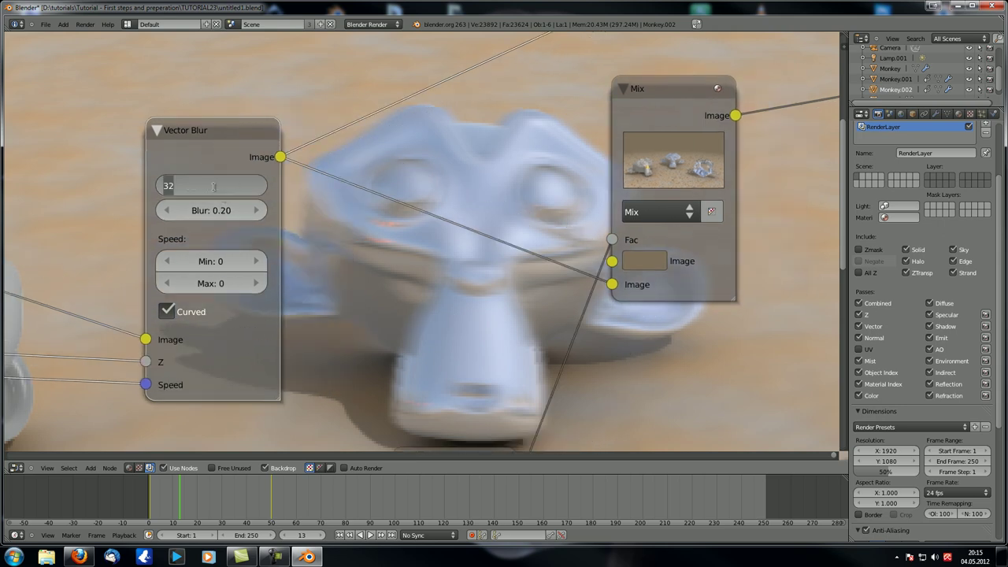
text(5)
key(Return)
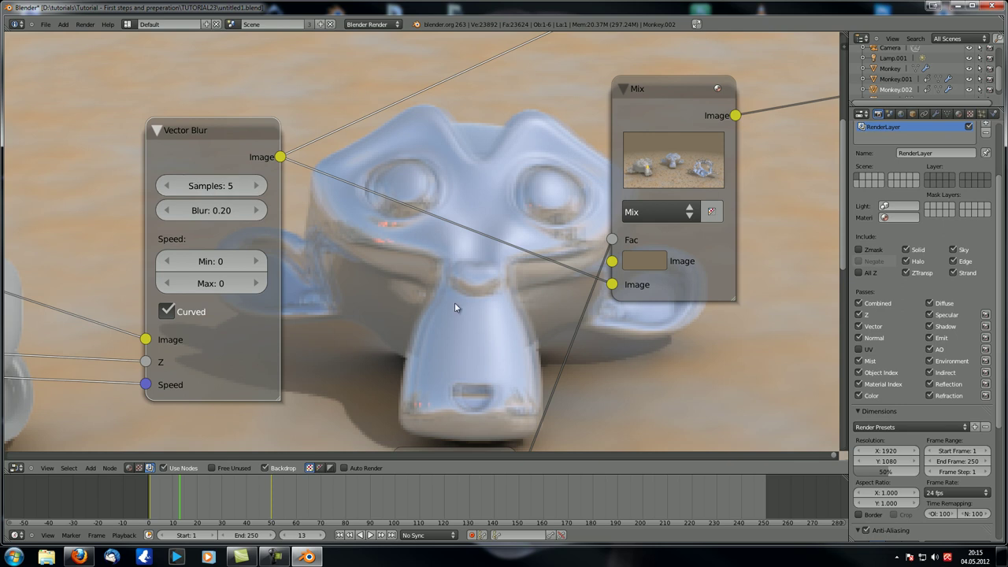
Try a stronger Blur value of 1 on the Vector Blur node with the low sample count
scroll(454, 303, down, 1)
middle_drag(486, 302, 593, 359)
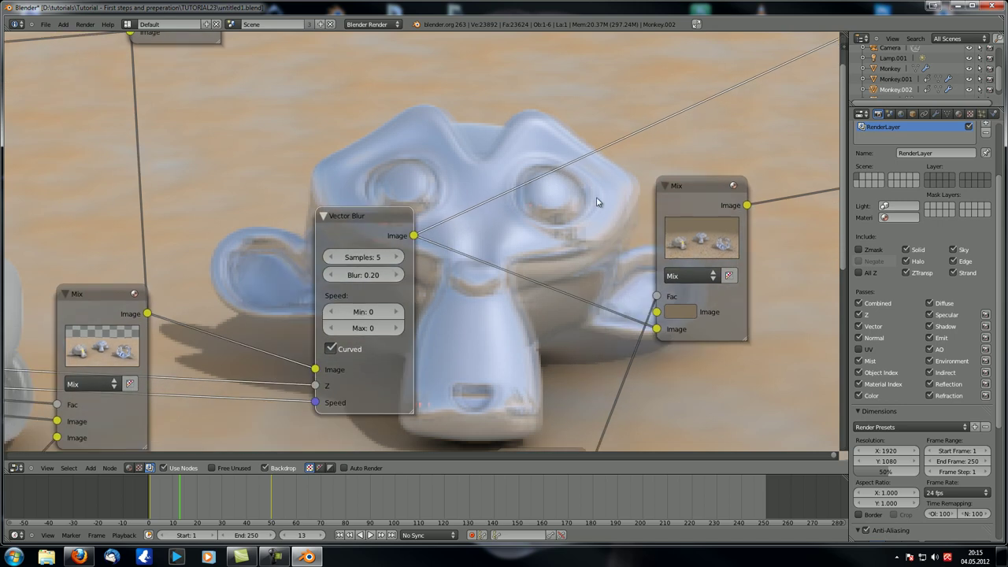
click(361, 275)
text(1)
key(Return)
Try Samples values of 10, 20, 100 and 64 on the Vector Blur node to compare the smoothness
middle_drag(363, 277, 476, 233)
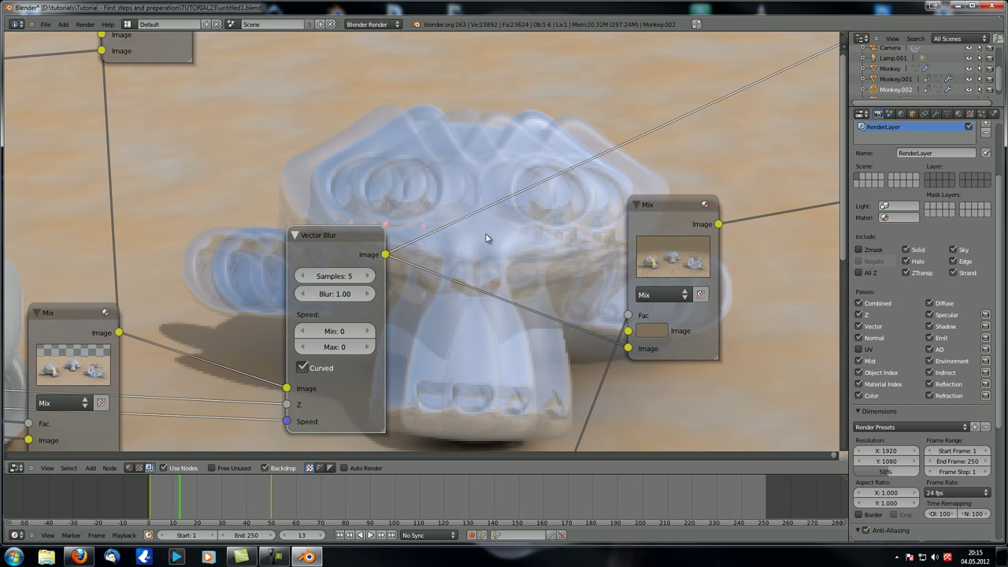
click(337, 276)
text(10)
key(Return)
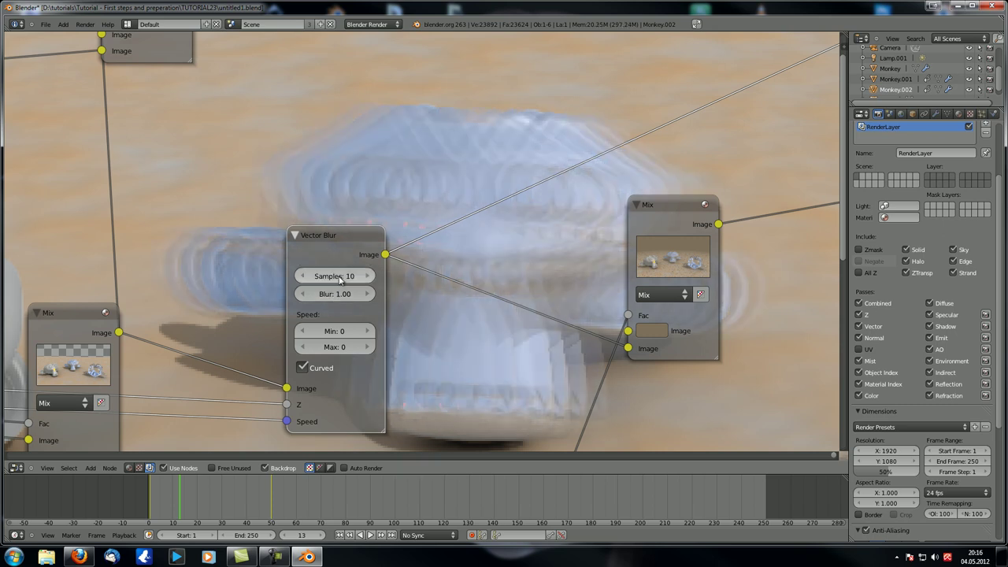
click(326, 275)
text(20)
key(Return)
click(327, 274)
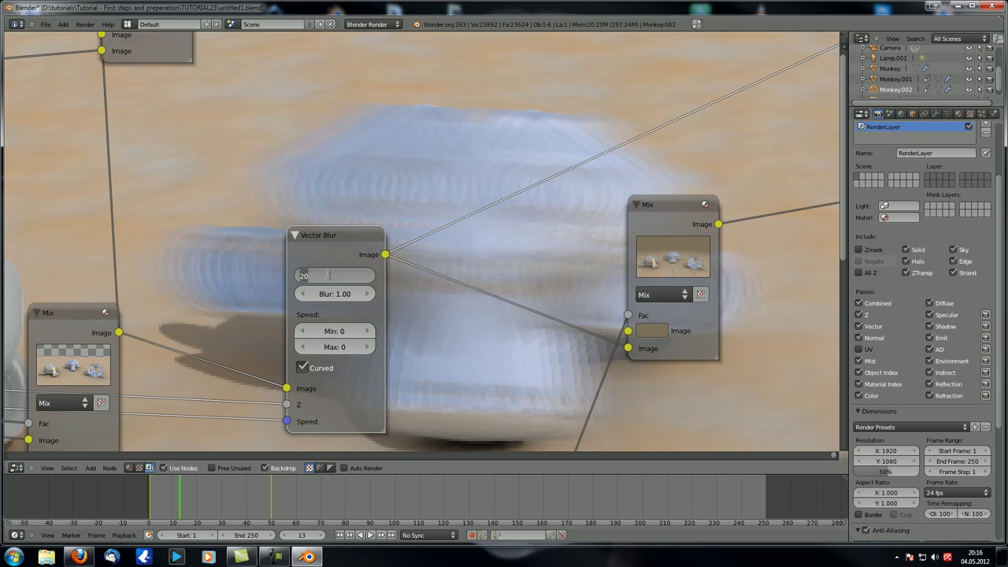
text(100)
key(Return)
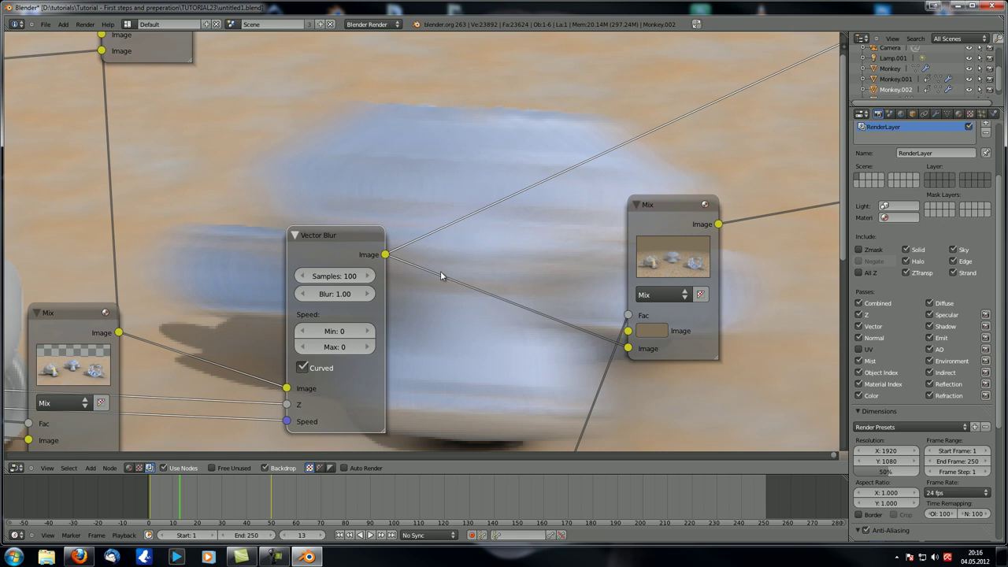
click(334, 276)
text(64)
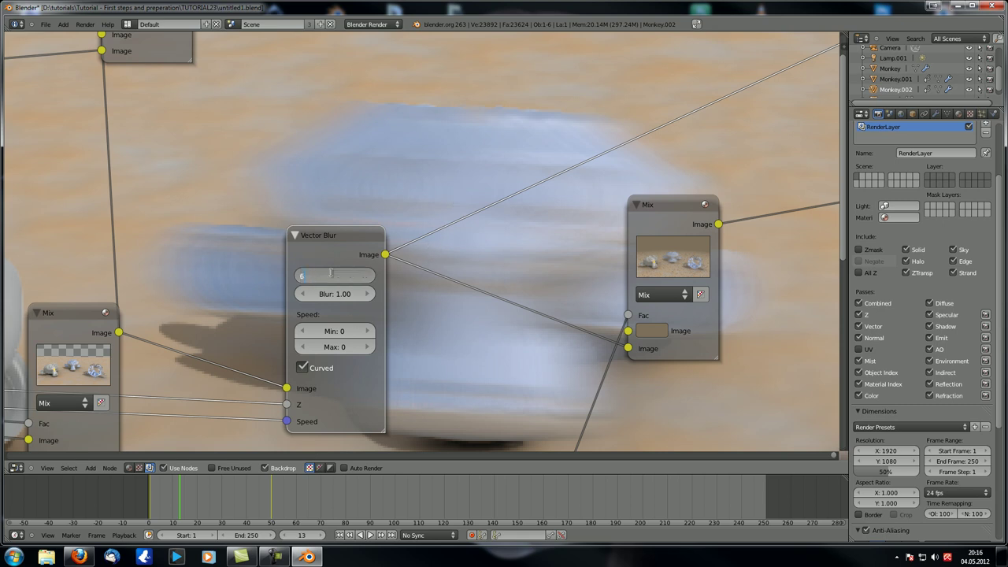
key(Return)
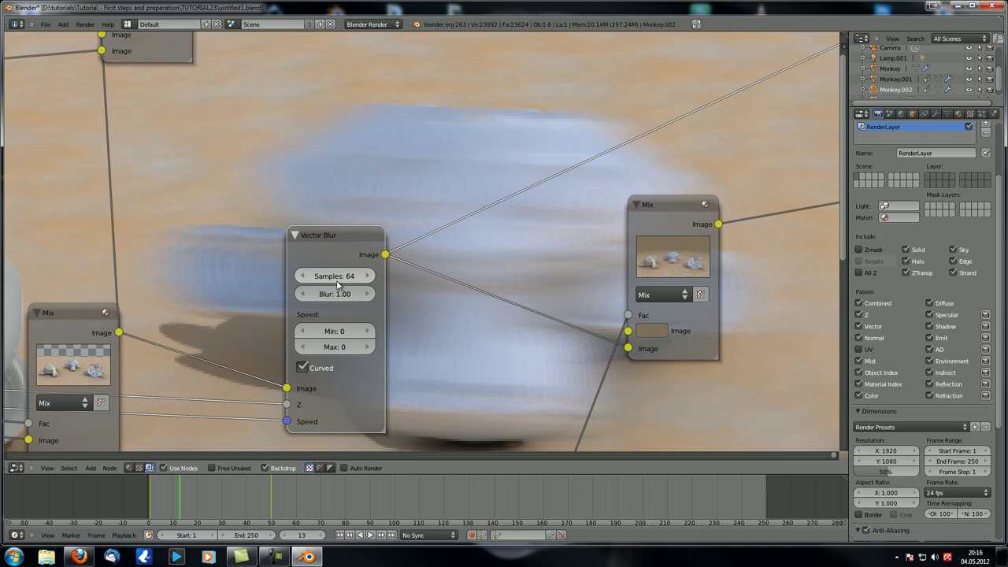
Set the Vector Blur node's Samples to 32 and its Blur value to 0.5
click(333, 275)
text(32)
key(Return)
click(338, 294)
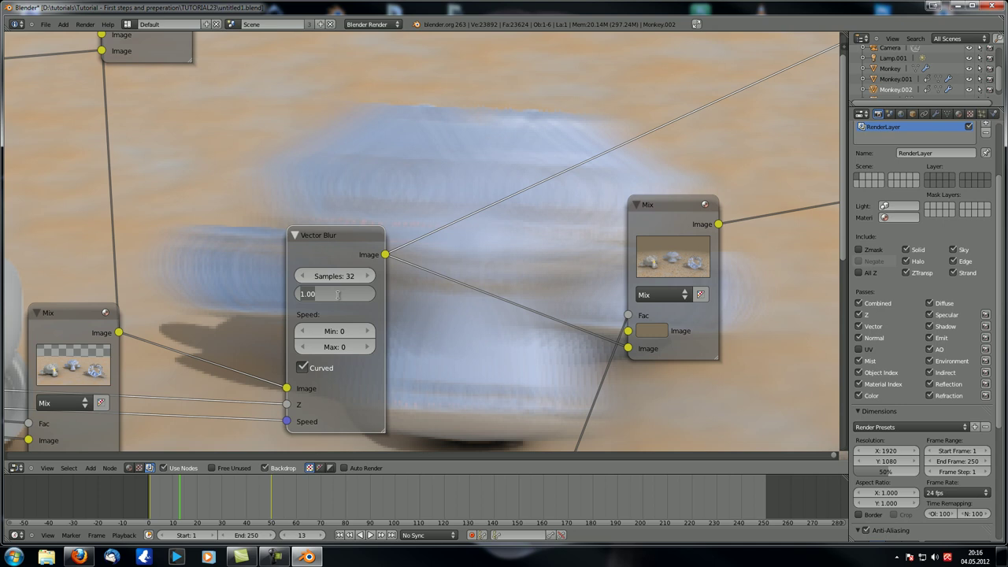
text(0.5)
key(Return)
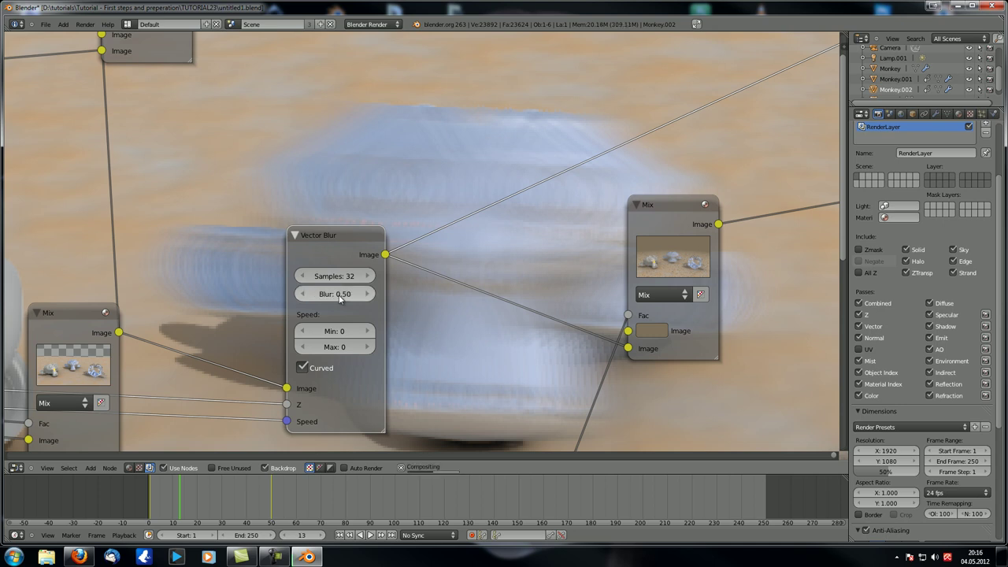
Try Samples values of 64 and 128 on the Vector Blur node at the 0.5 blur strength
middle_drag(418, 228, 364, 226)
click(282, 228)
text(64)
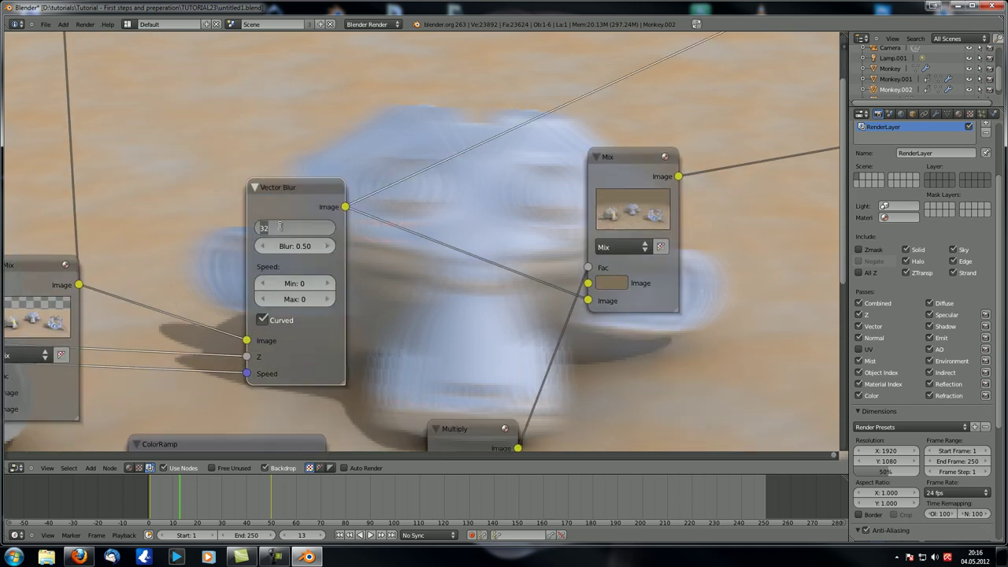
key(Return)
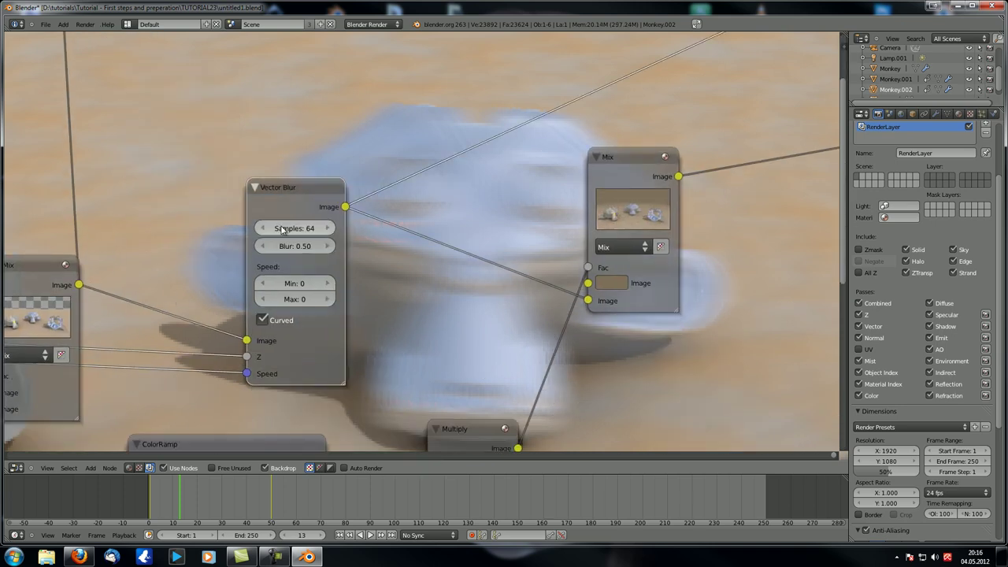
middle_drag(471, 282, 478, 223)
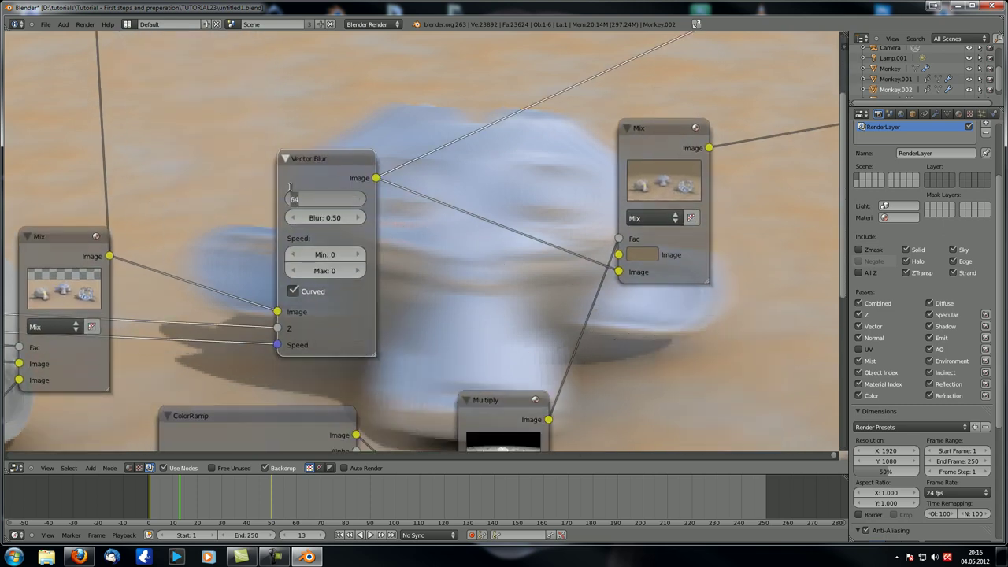
text(128)
key(Return)
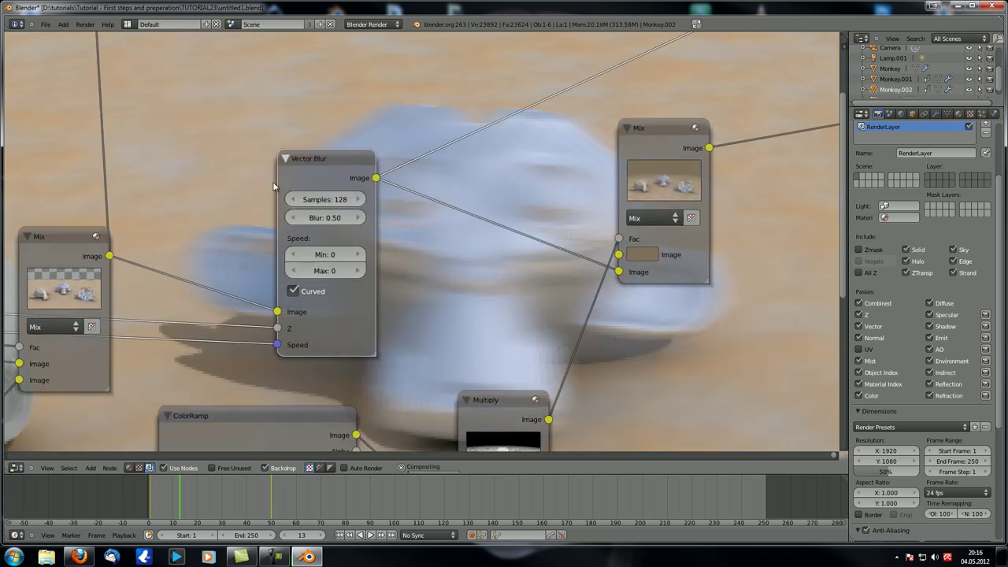
Set the Vector Blur node's Samples to 64
middle_drag(463, 129, 460, 174)
scroll(400, 247, down, 1)
click(329, 250)
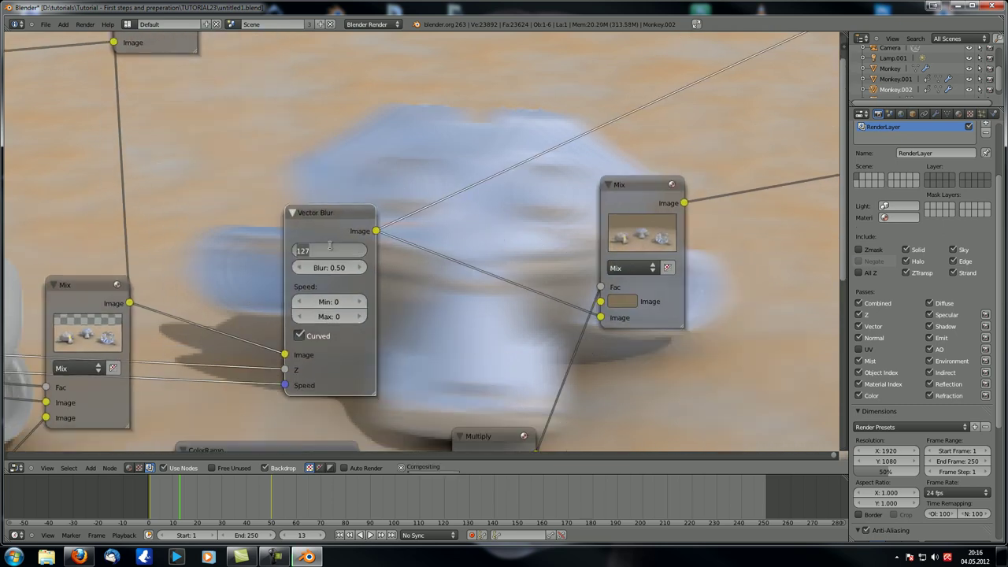
text(64)
key(Return)
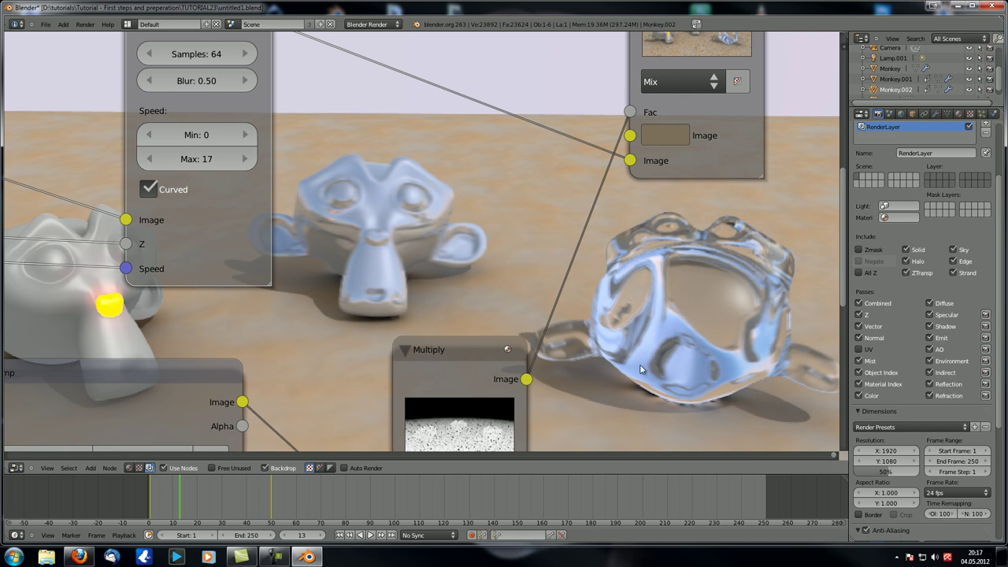
Try raising the Vector Blur node's maximum speed to 28 and on to 1024
click(243, 161)
drag(242, 162, 260, 162)
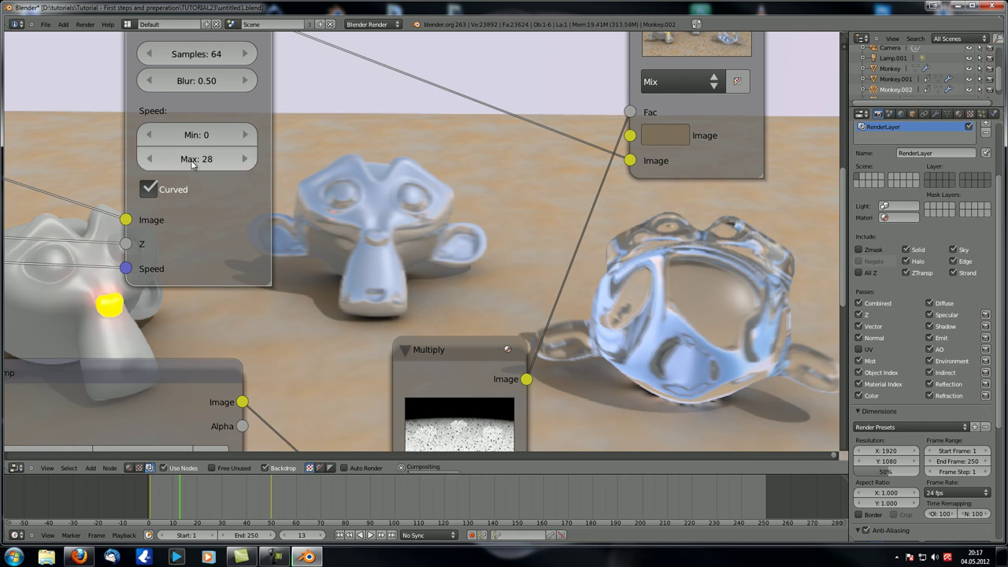
drag(194, 161, 737, 192)
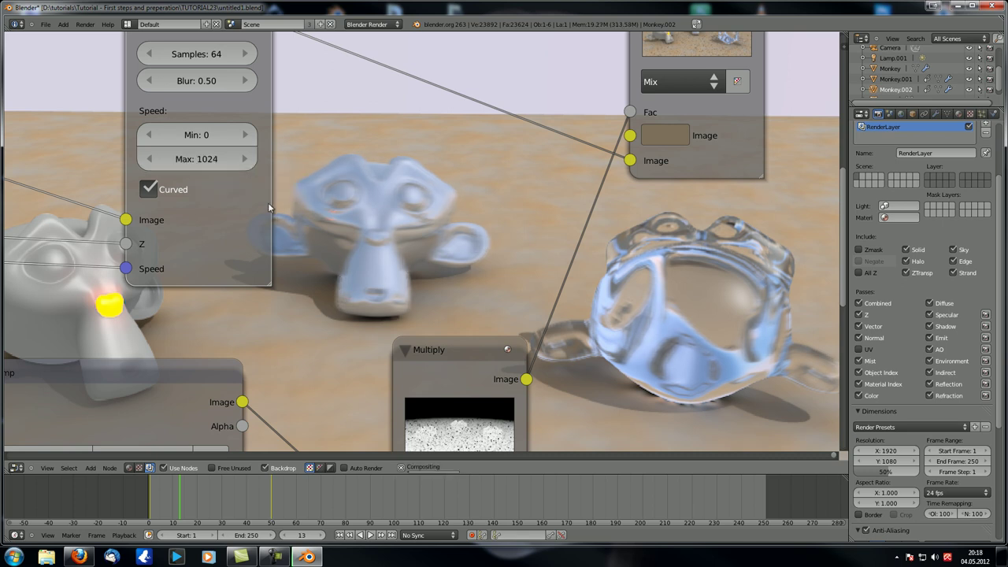
Try a maximum speed of 500 and a minimum speed of 20 on the Vector Blur node
click(209, 161)
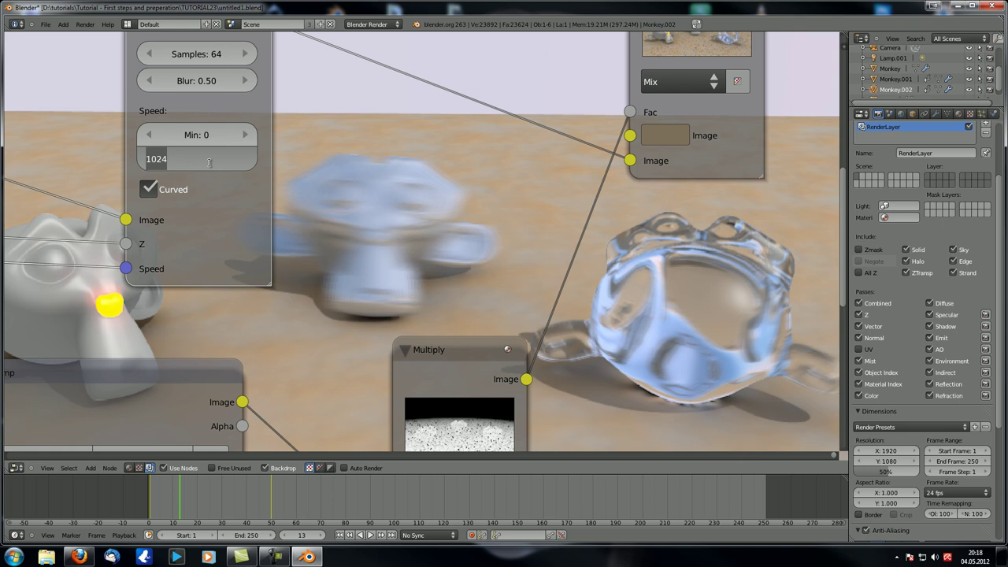
text(500)
key(Return)
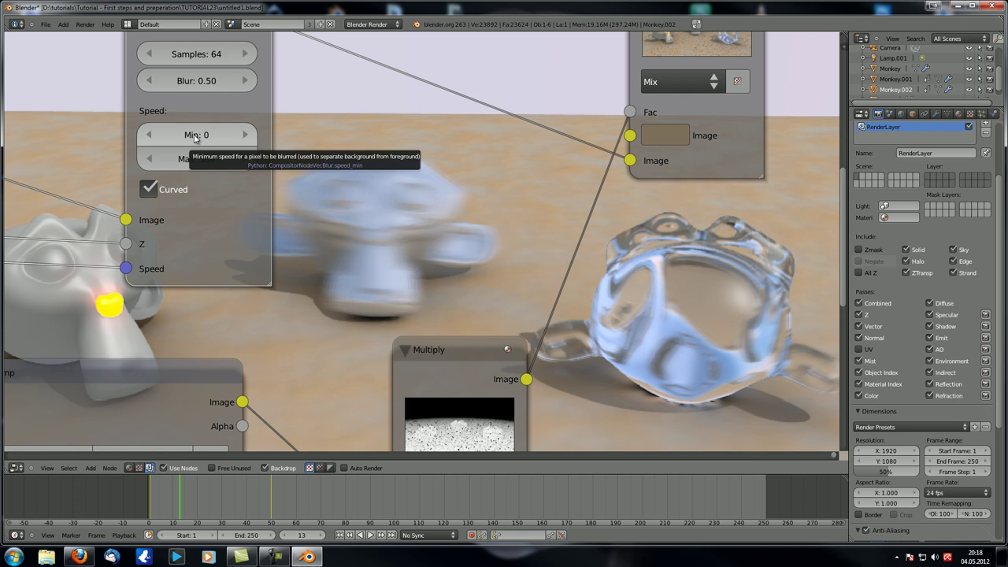
click(195, 135)
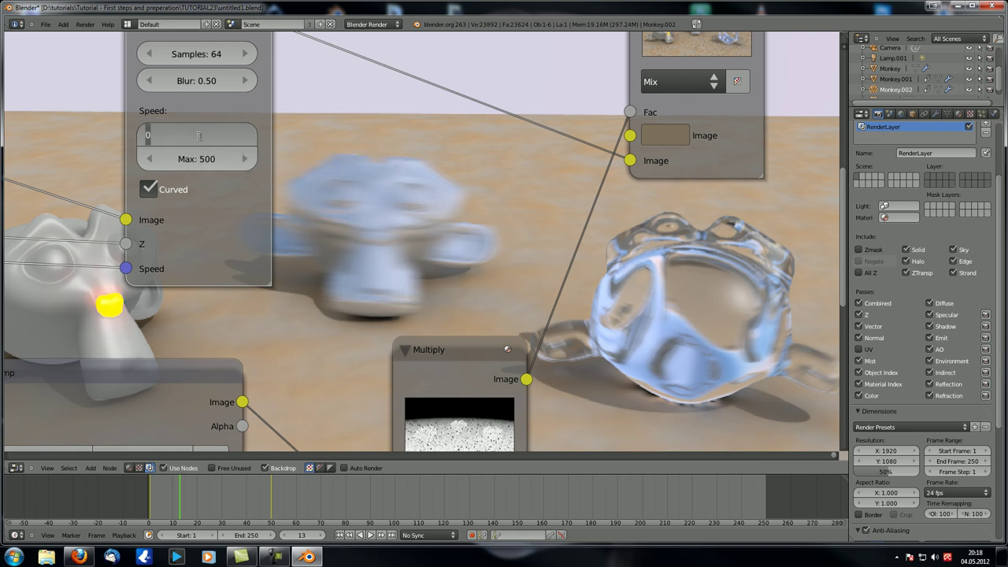
text(20)
key(Return)
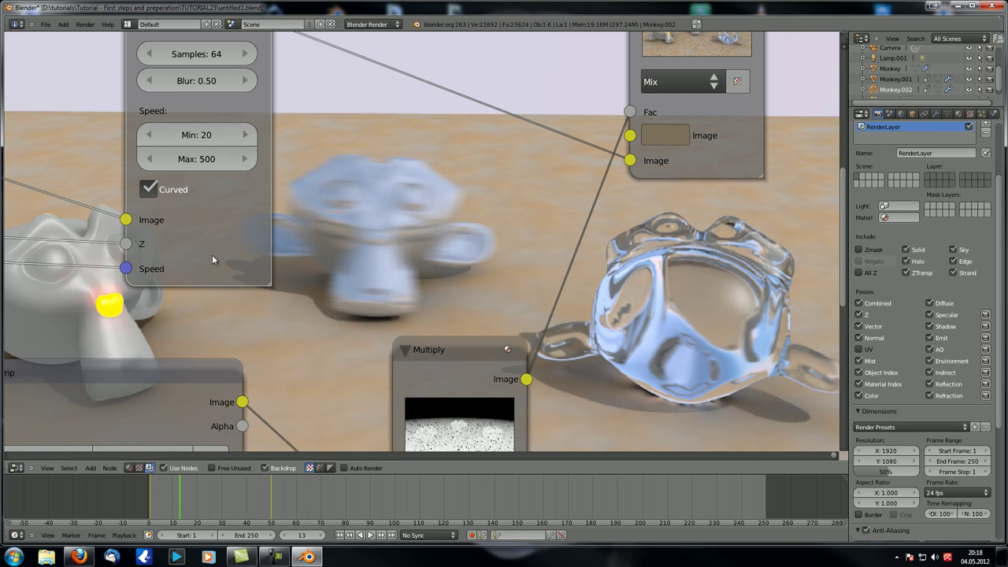
Reset the Vector Blur node's minimum and maximum speed to 0
scroll(211, 198, down, 3)
middle_drag(211, 198, 189, 253)
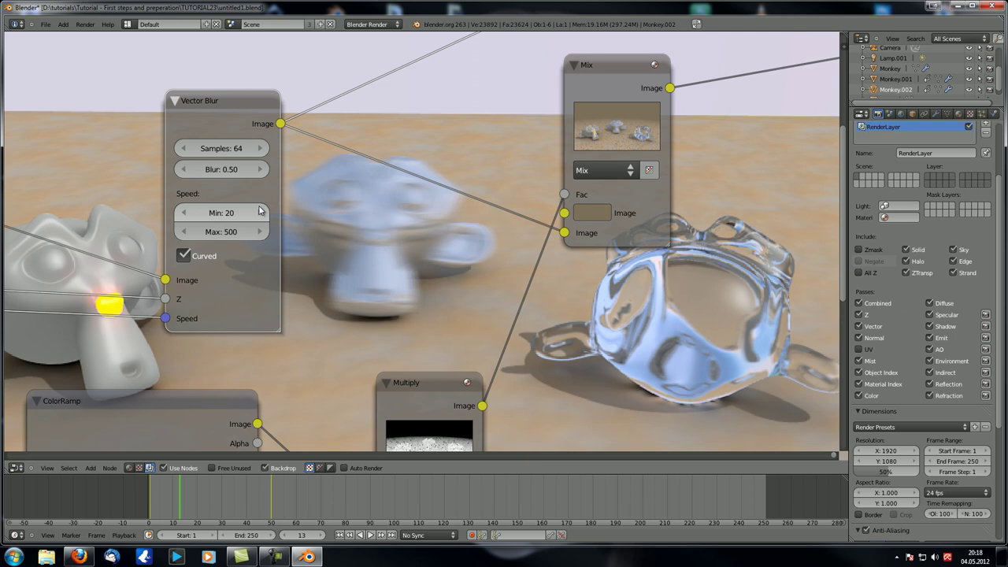
scroll(385, 301, down, 5)
middle_drag(385, 300, 401, 285)
scroll(401, 285, up, 8)
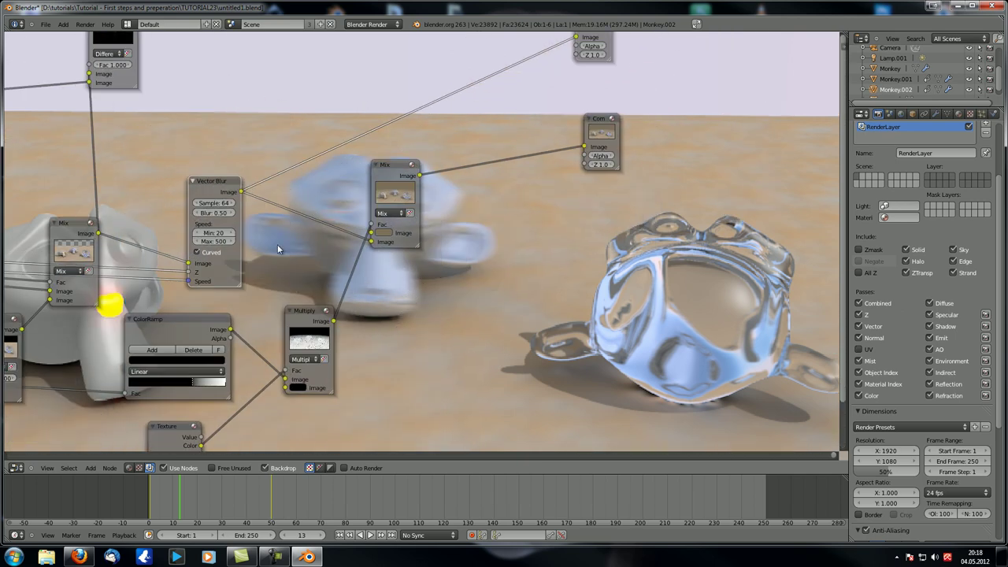
drag(146, 229, 110, 241)
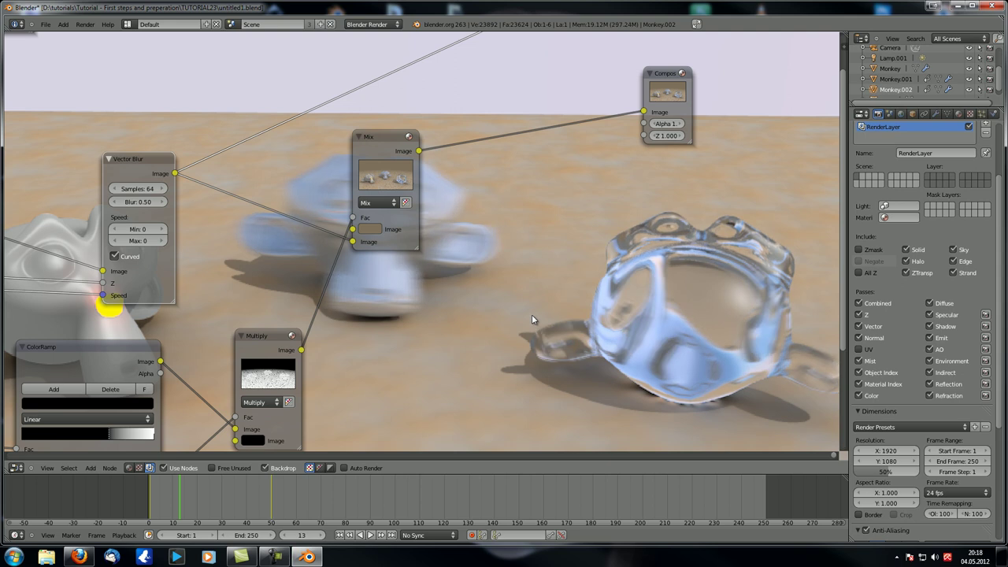
Route the final Mix node's output to the Viewer and shrink the backdrop until the whole composite is visible
scroll(532, 318, down, 3)
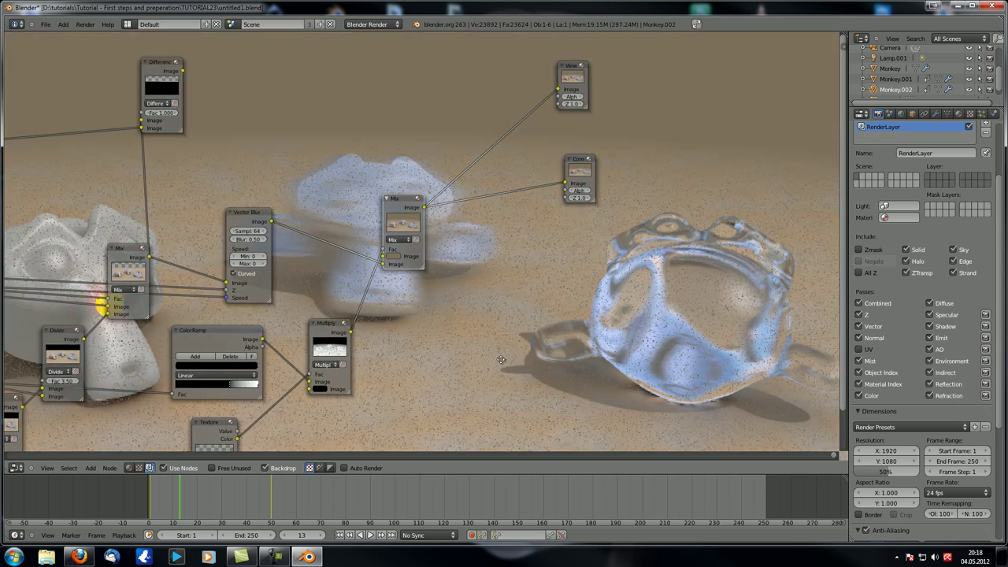
middle_drag(507, 384, 490, 299)
scroll(504, 299, down, 1)
scroll(512, 295, up, 1)
key(alt+v)
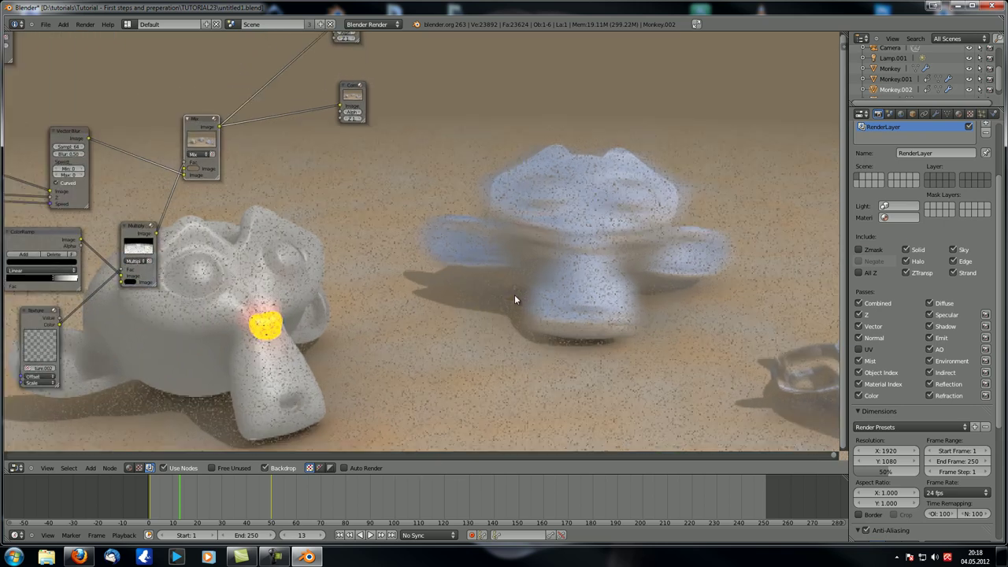
key(v)
key(v)
key(v)
key(v)
alt+middle_drag(583, 294, 433, 312)
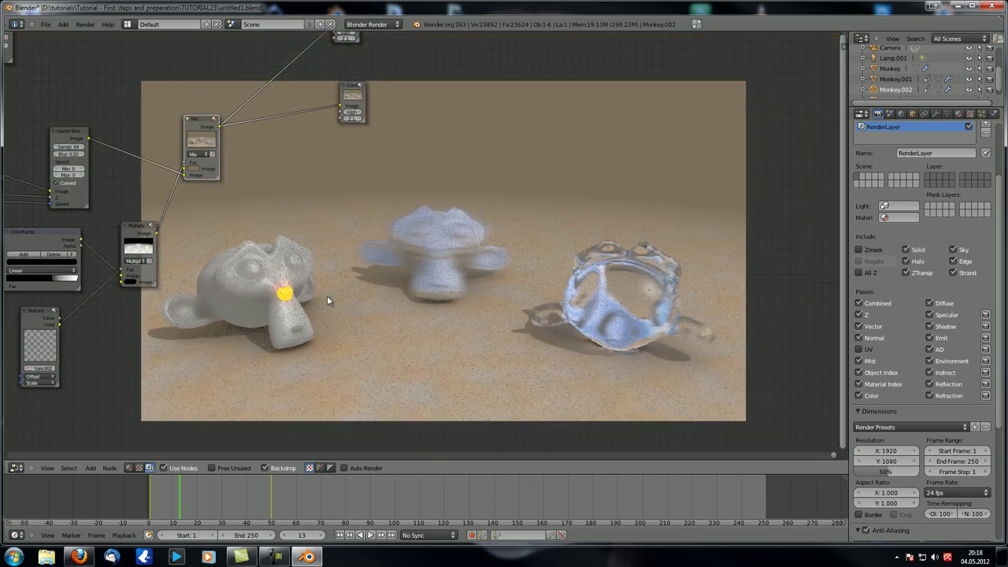
alt+middle_drag(347, 295, 371, 273)
middle_drag(307, 264, 508, 260)
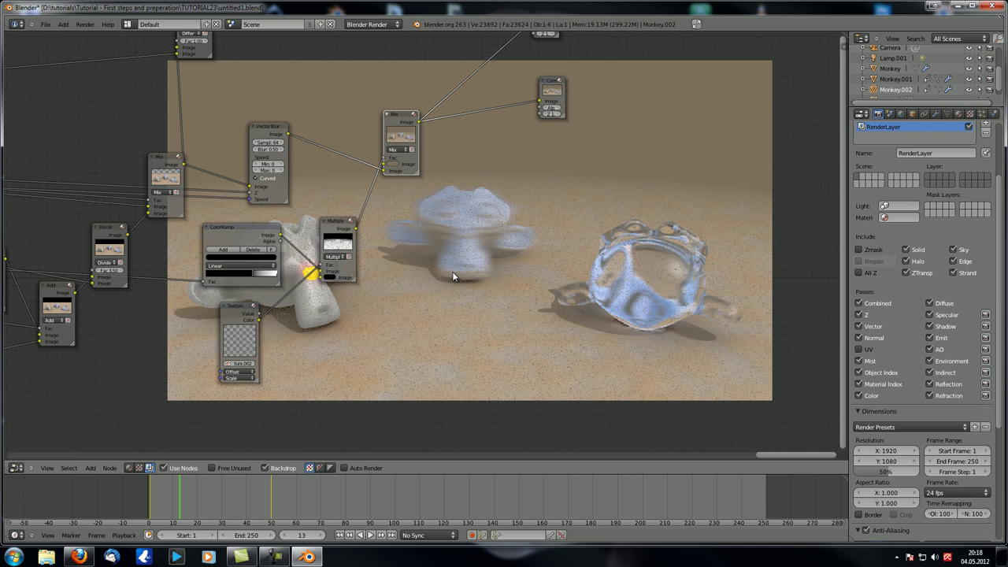
scroll(452, 272, down, 3)
middle_drag(407, 240, 391, 263)
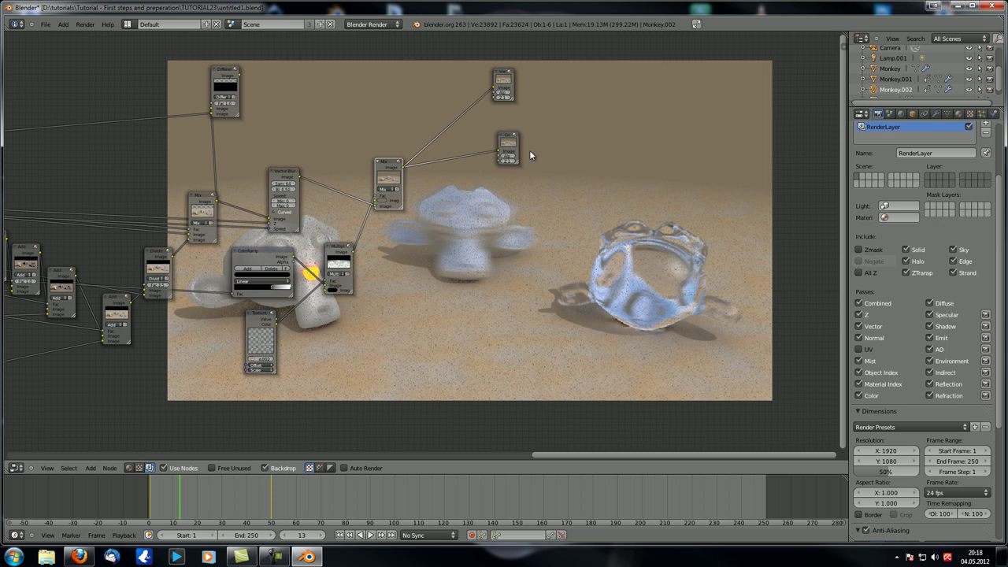
middle_drag(234, 164, 215, 92)
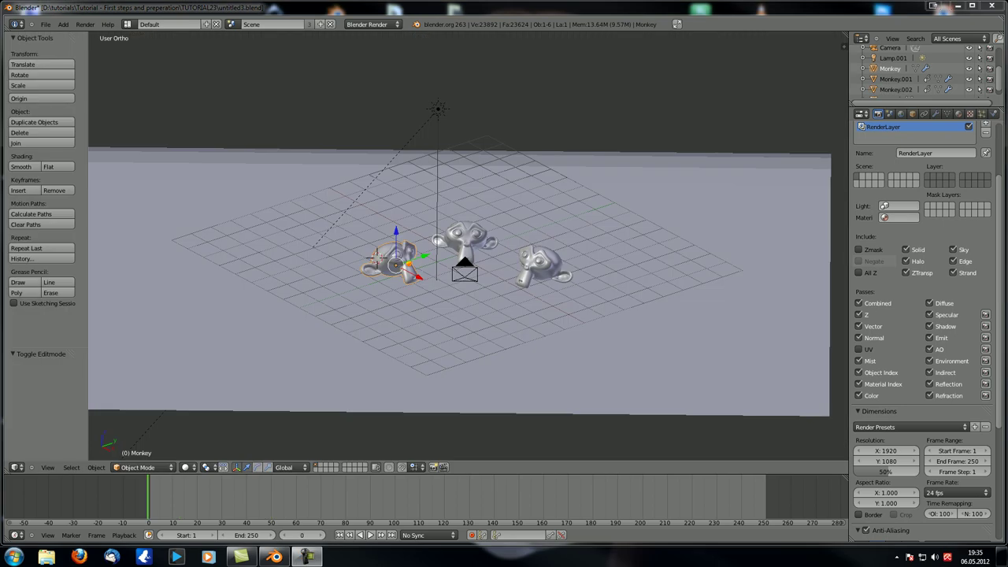
Enable the UV pass for the render layer
middle_drag(359, 288, 365, 289)
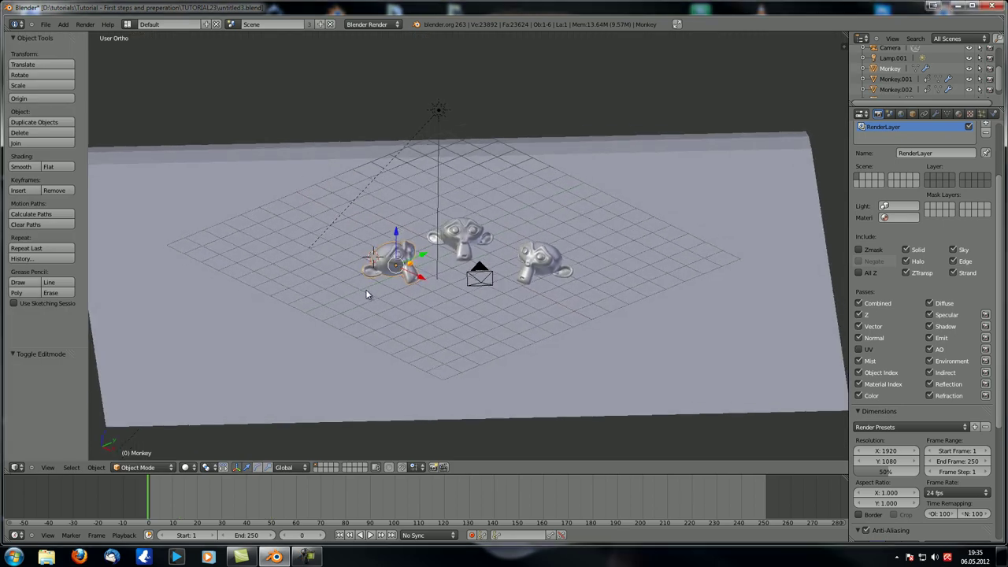
click(858, 349)
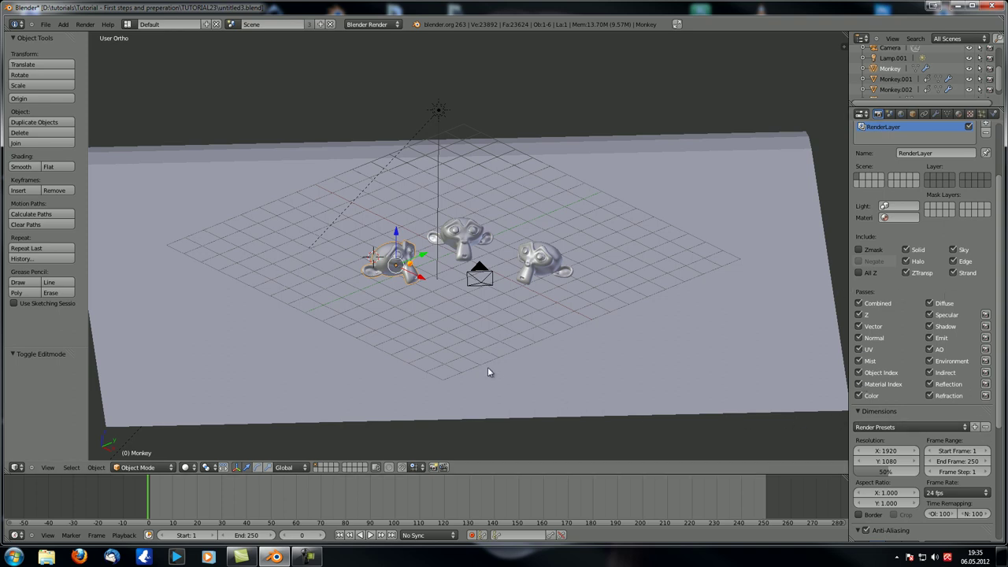
middle_drag(487, 372, 476, 365)
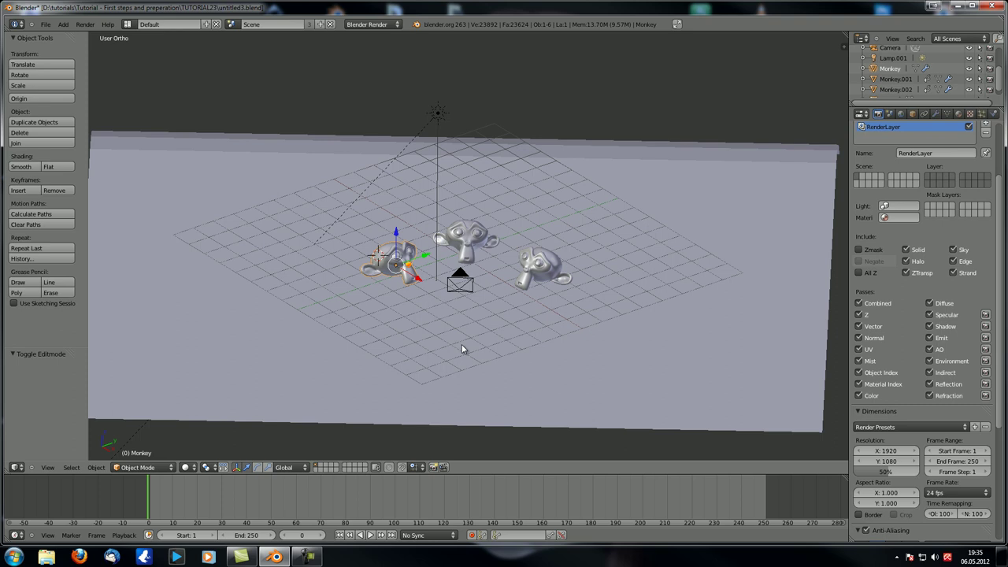
Check the middle monkey's keyframes in an enlarged DopeSheet and return that area to the Timeline
right_click(468, 241)
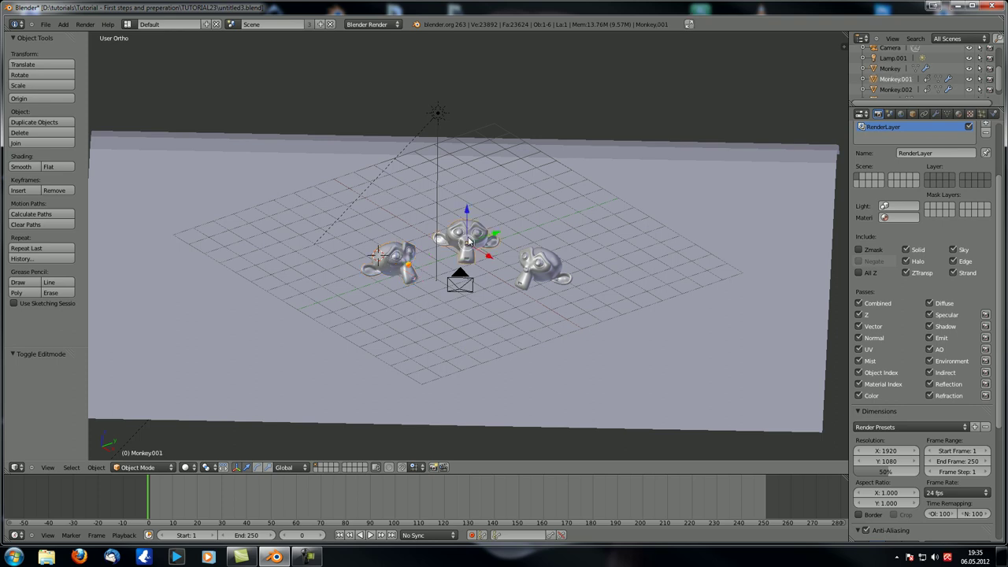
click(16, 535)
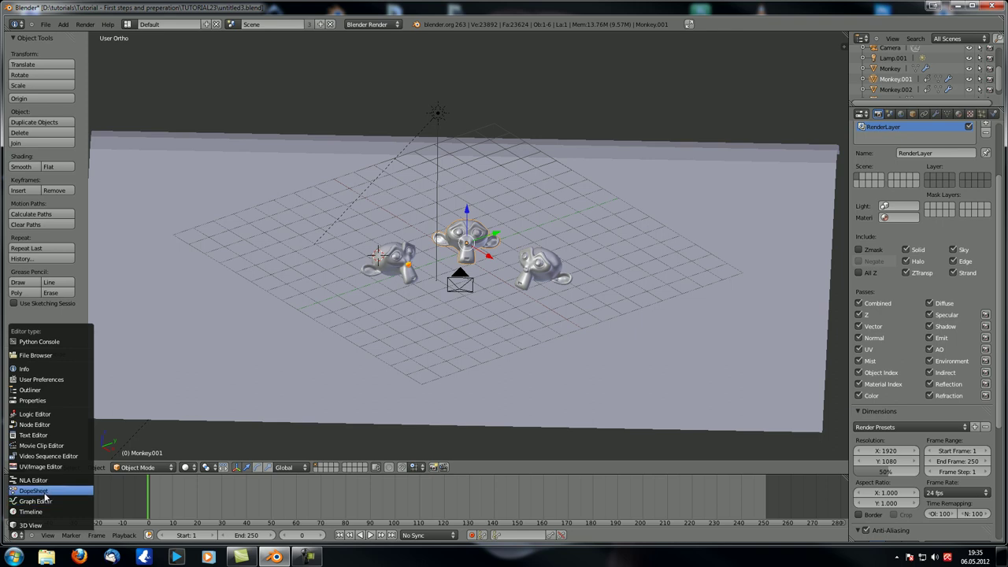
click(45, 491)
drag(459, 476, 120, 395)
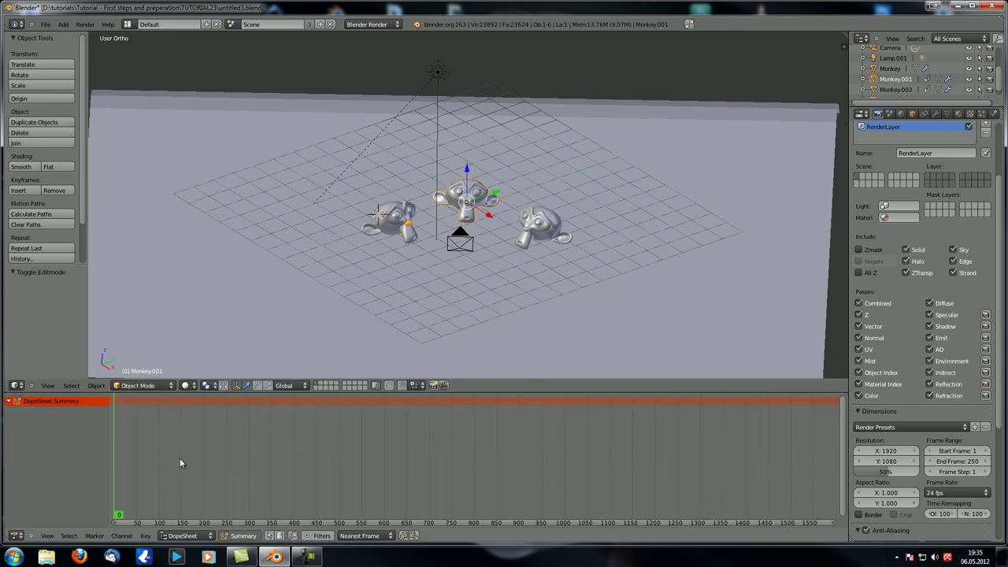
key(a)
drag(527, 391, 530, 471)
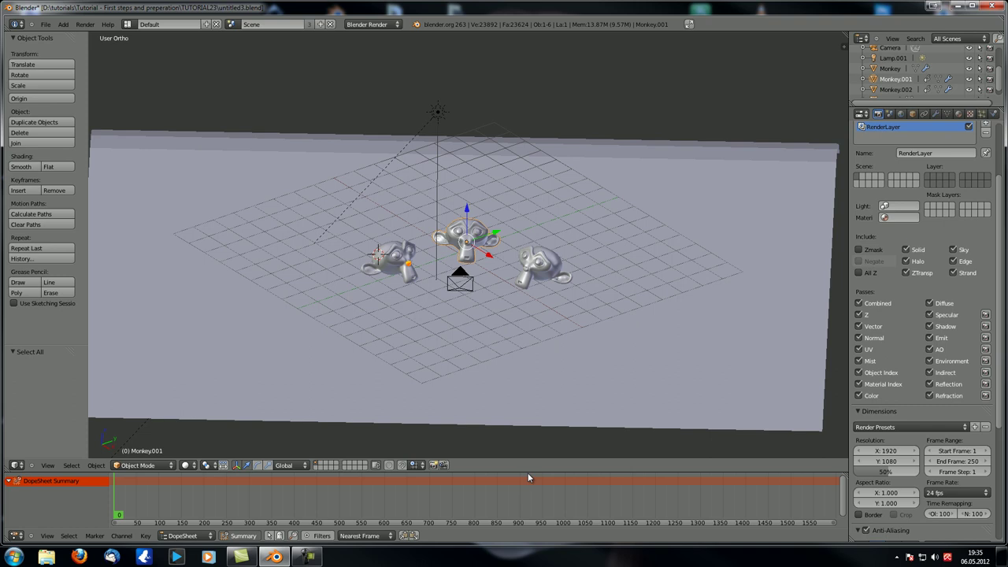
drag(130, 500, 17, 510)
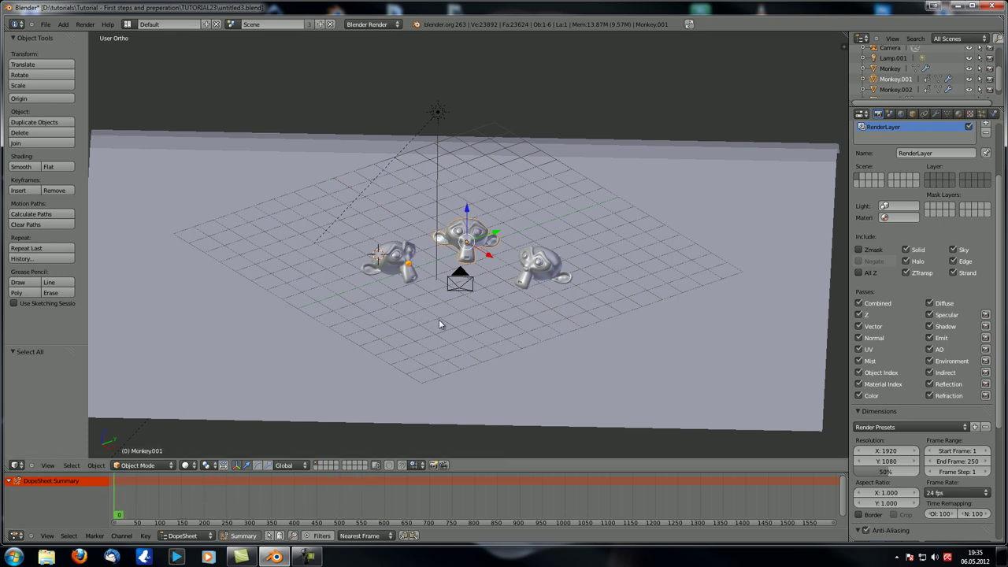
middle_drag(439, 323, 435, 314)
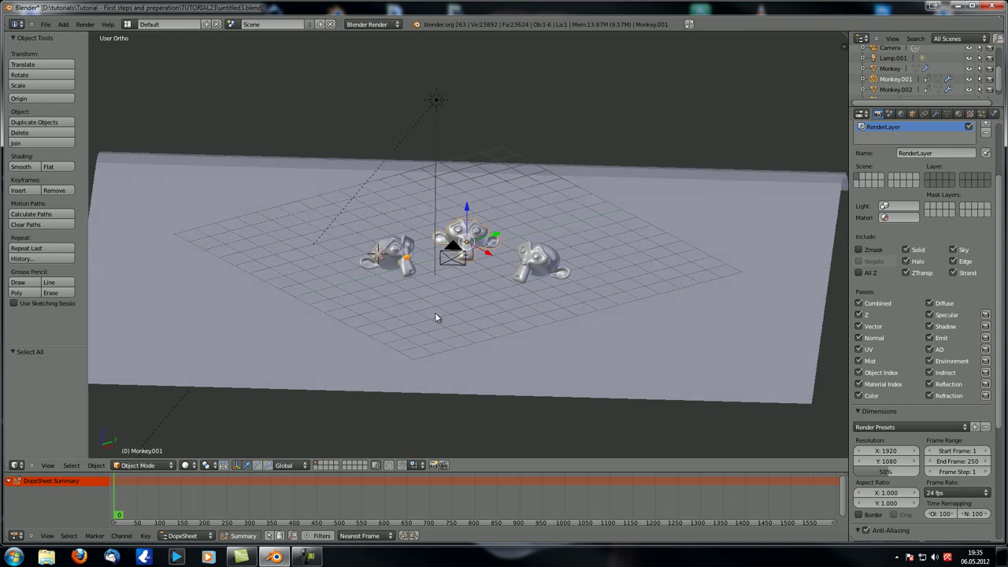
click(22, 537)
click(31, 522)
Render the current frame and look over the whole compositing node tree in the Node Editor
middle_drag(348, 333, 352, 340)
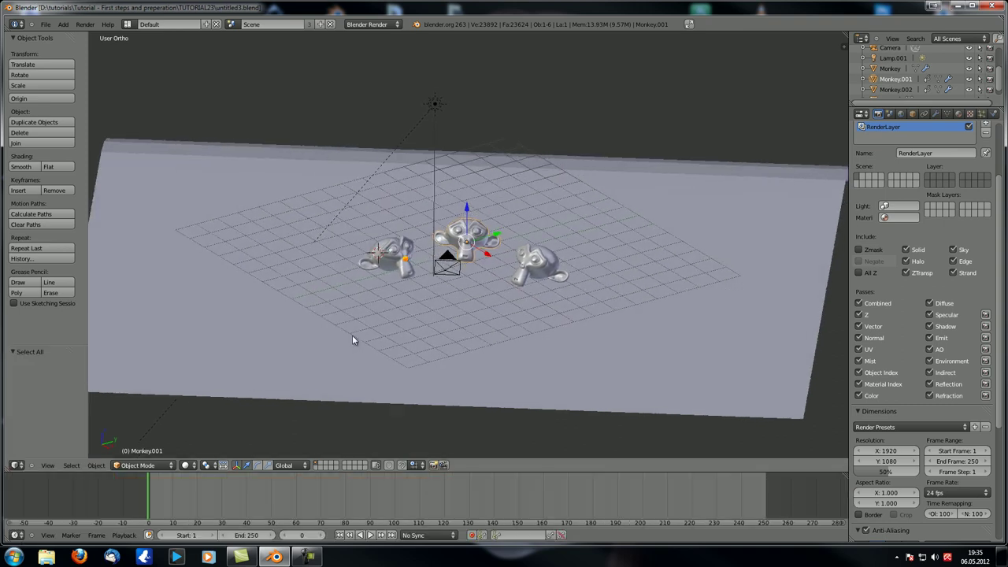
key(F12)
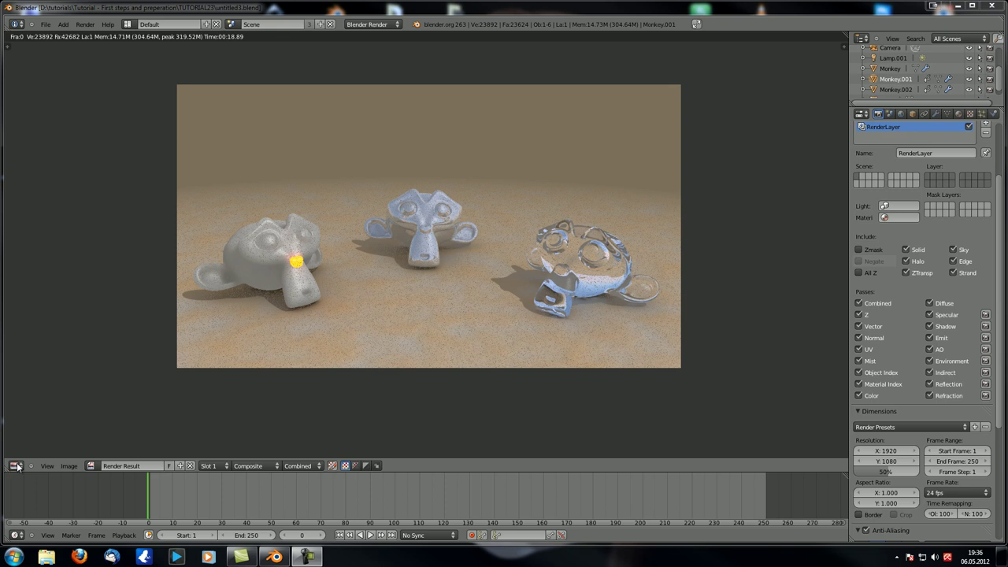
click(16, 466)
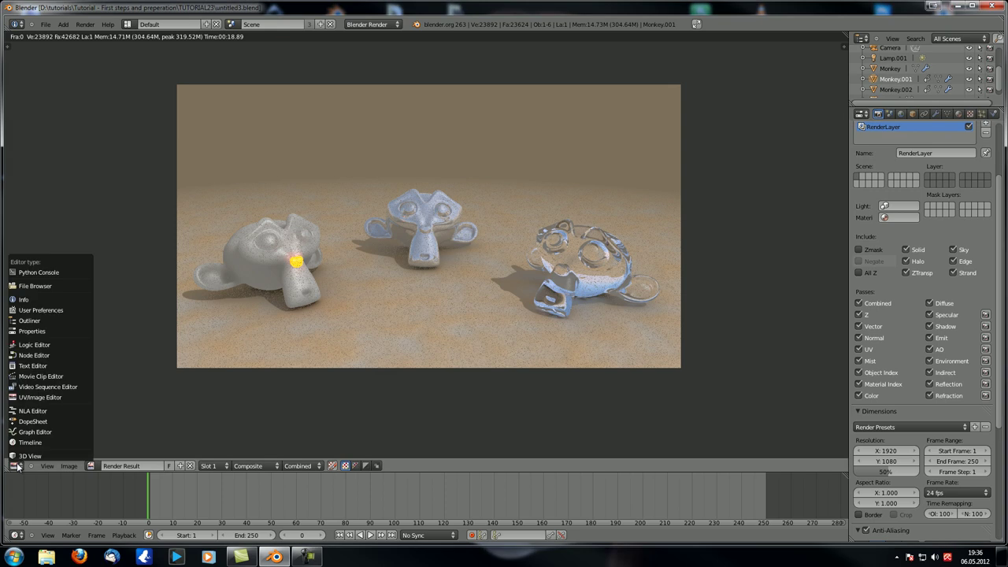
click(48, 355)
scroll(488, 252, up, 3)
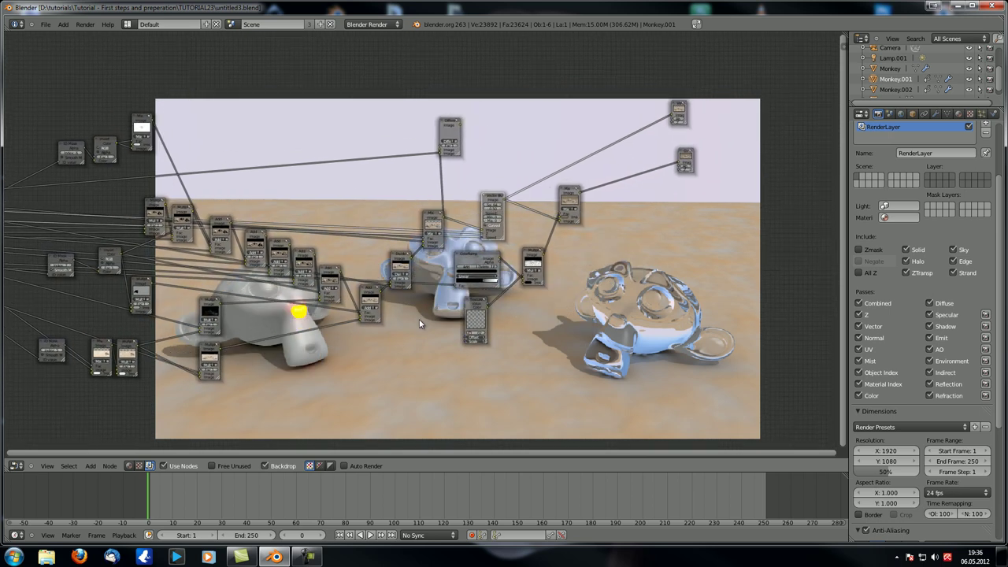
scroll(456, 263, down, 2)
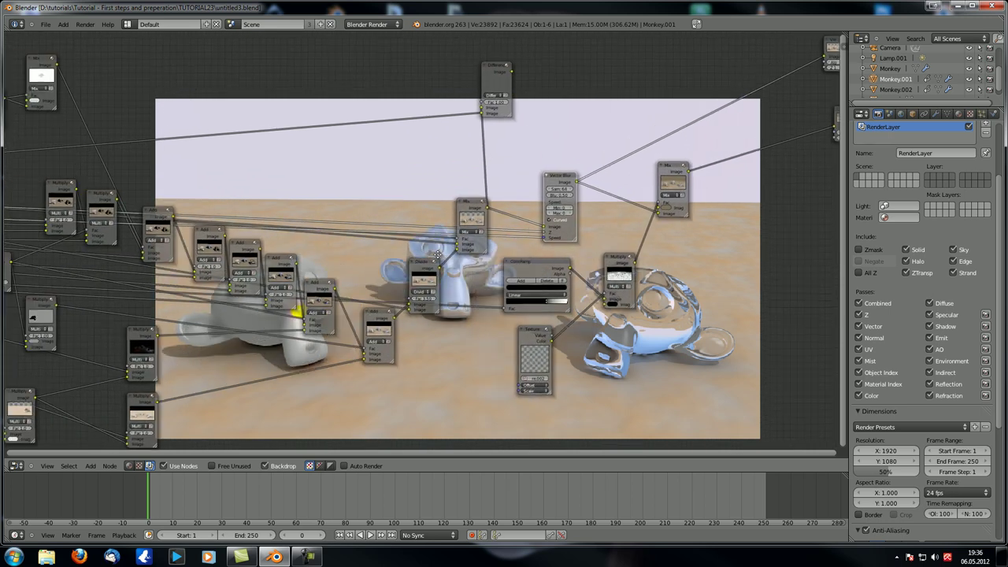
scroll(451, 262, down, 1)
middle_drag(398, 230, 402, 200)
scroll(402, 200, down, 3)
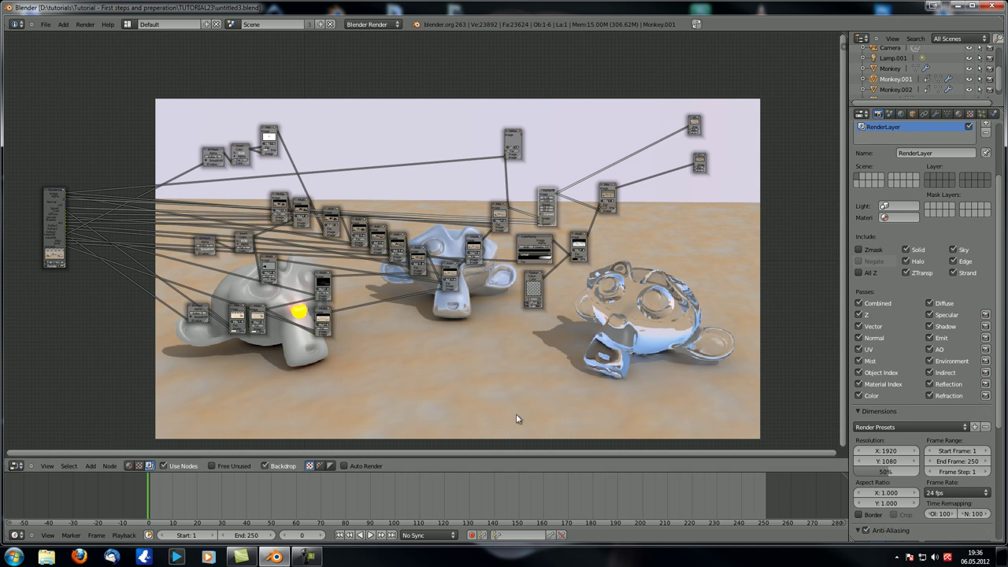
Return to the 3D View, split it vertically in two, and make the second area a UV/Image Editor
click(20, 461)
click(22, 458)
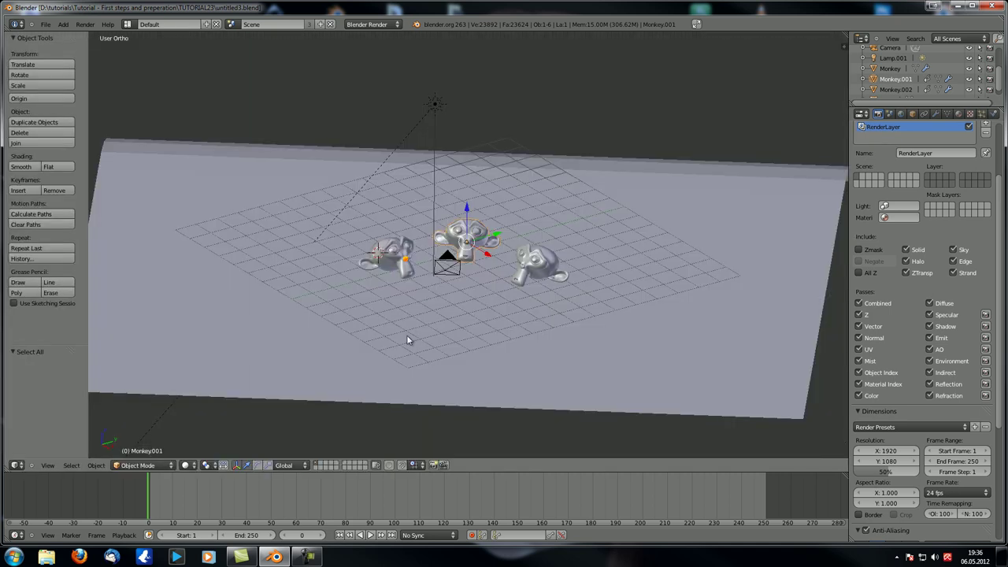
scroll(406, 339, down, 3)
drag(844, 41, 500, 228)
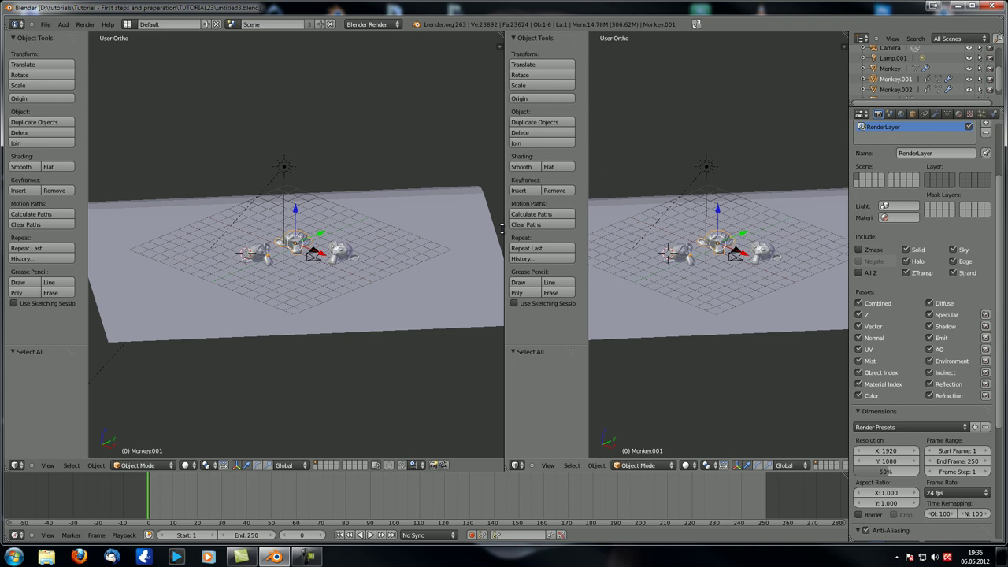
click(516, 464)
click(556, 390)
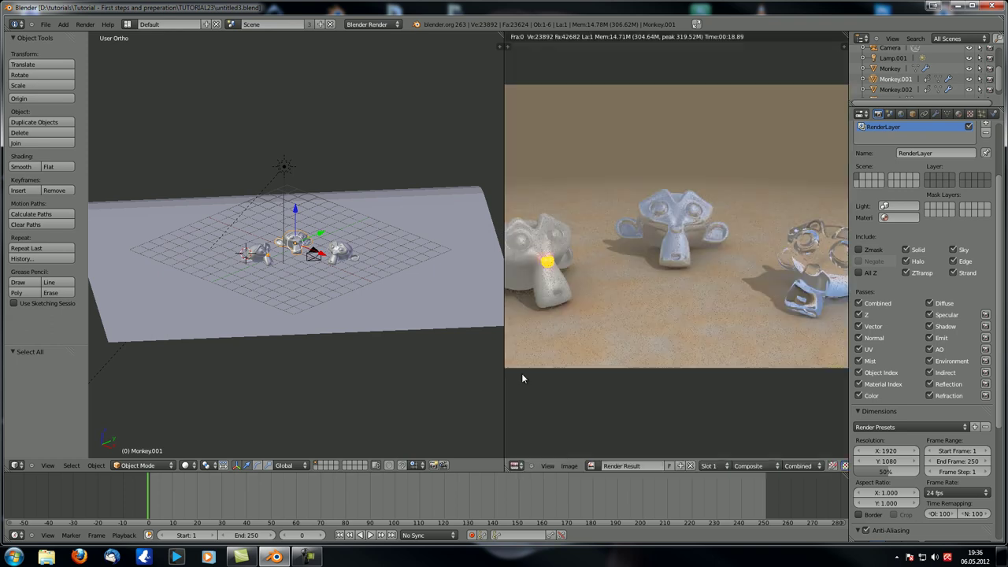
Put the leftmost monkey into Edit Mode and display the image "untitled" behind its UV layout
right_click(255, 252)
key(Tab)
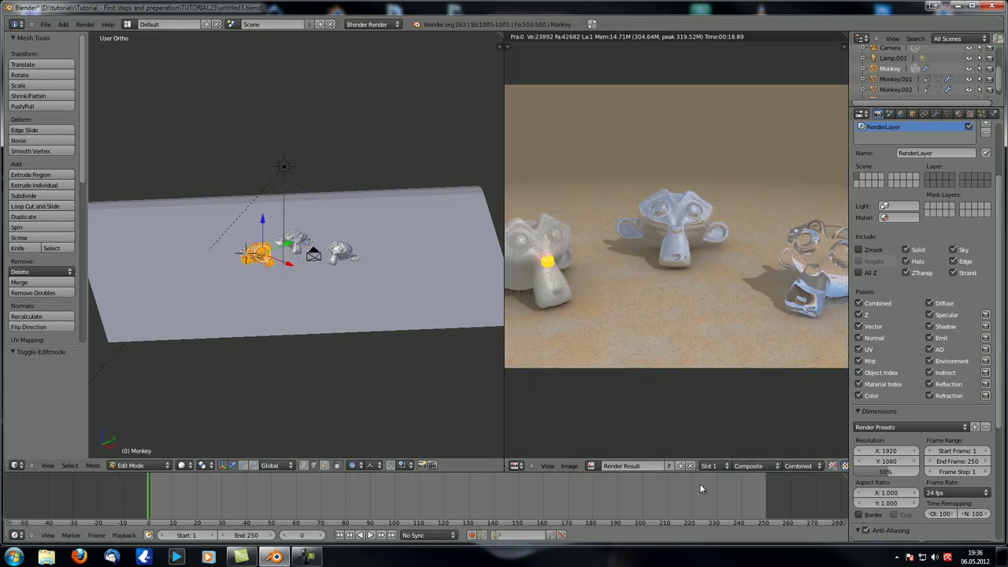
click(592, 465)
click(622, 370)
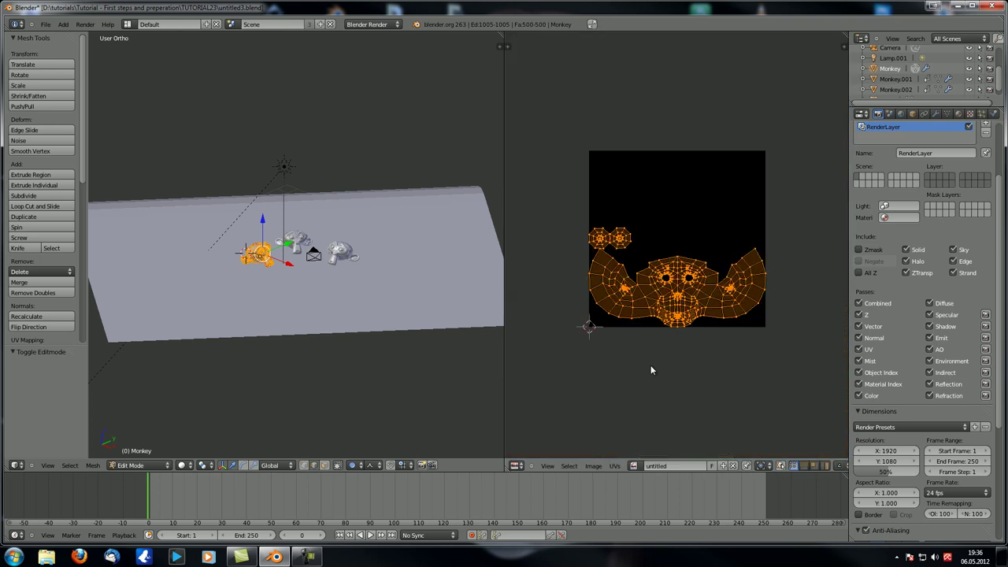
Examine the leftmost monkey and its unwrapped face, mouth and ears in the UV layout
scroll(673, 365, up, 2)
middle_drag(232, 272, 287, 246)
scroll(218, 270, up, 6)
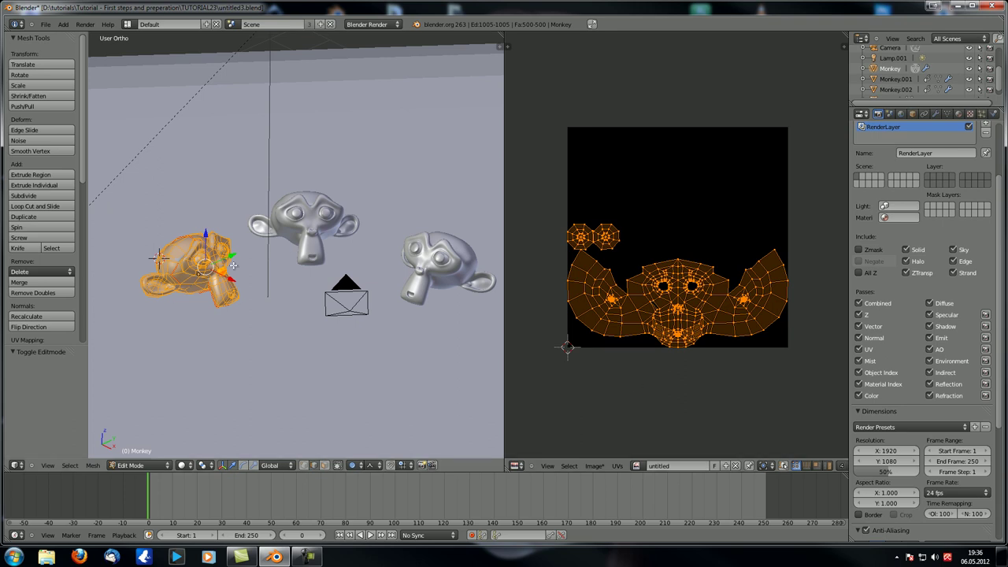
scroll(651, 36, up, 7)
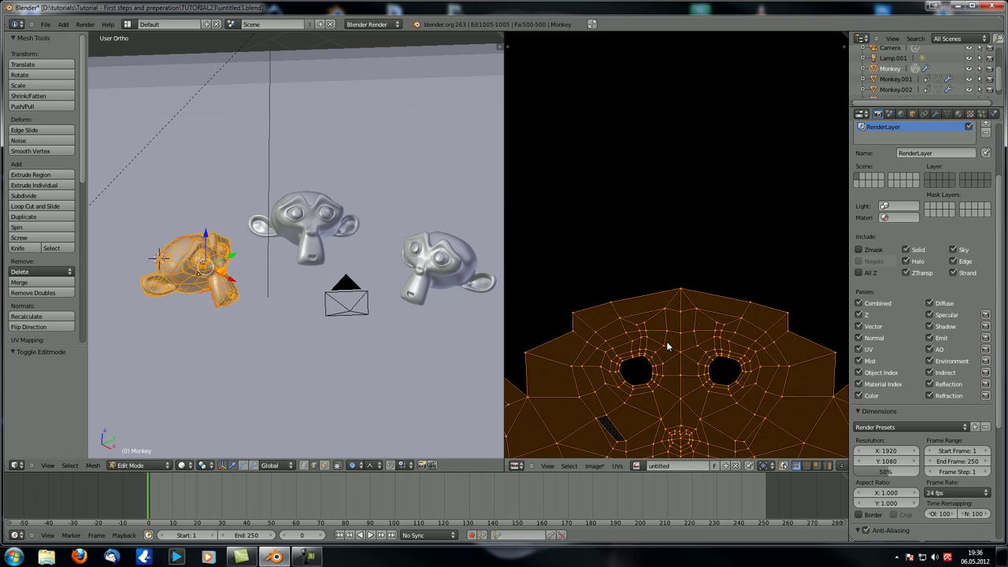
middle_drag(587, 366, 570, 256)
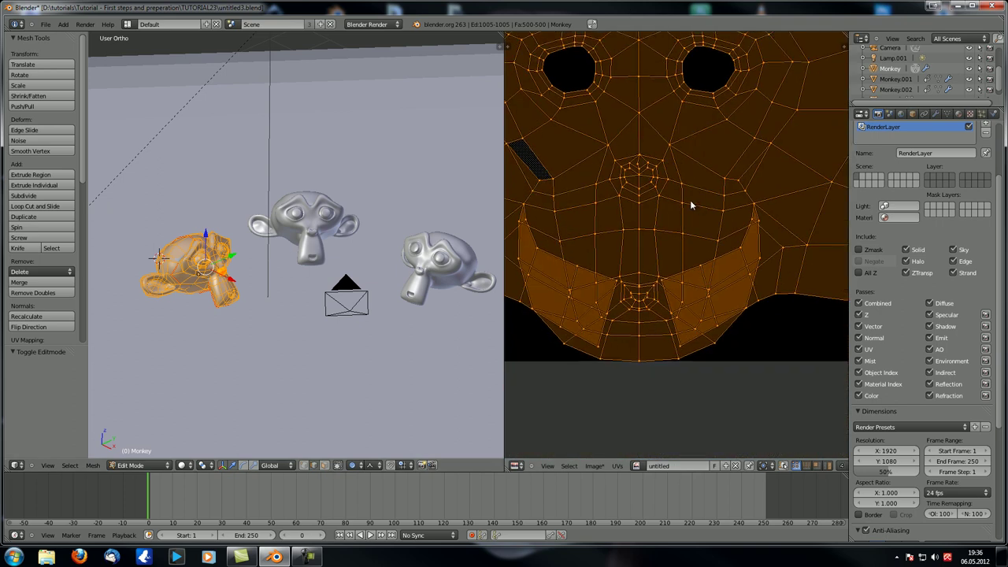
scroll(690, 200, down, 8)
scroll(635, 286, up, 1)
scroll(635, 286, up, 1)
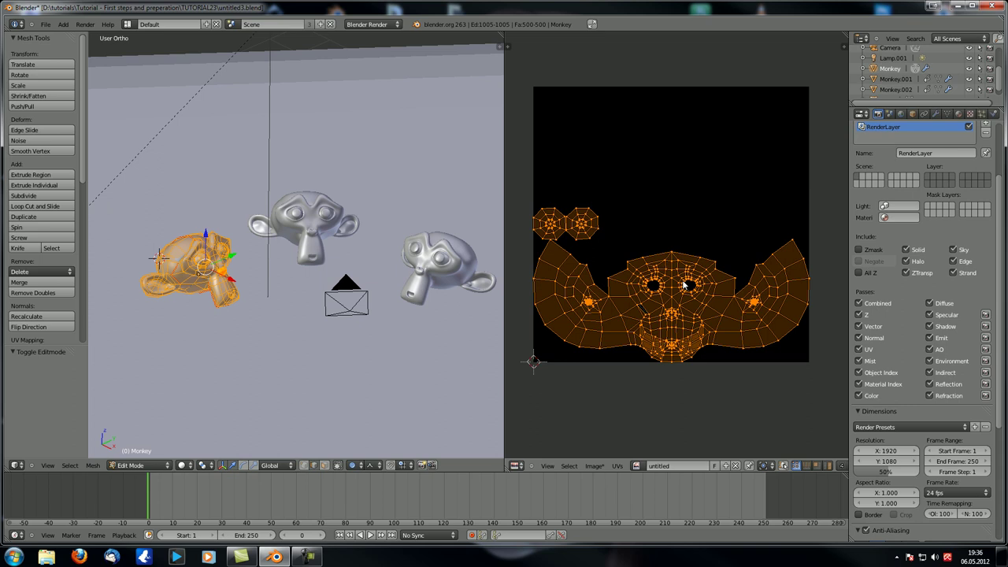
Create a new 2048 by 2048 image with the UV Test Grid option for the monkey's UV layout
click(593, 466)
click(606, 456)
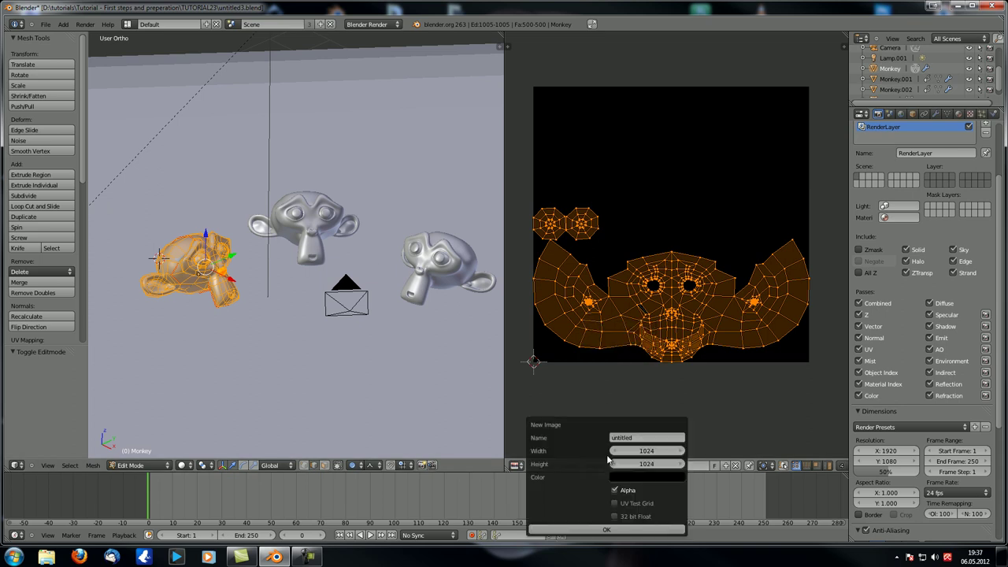
click(614, 505)
click(659, 450)
text(2)
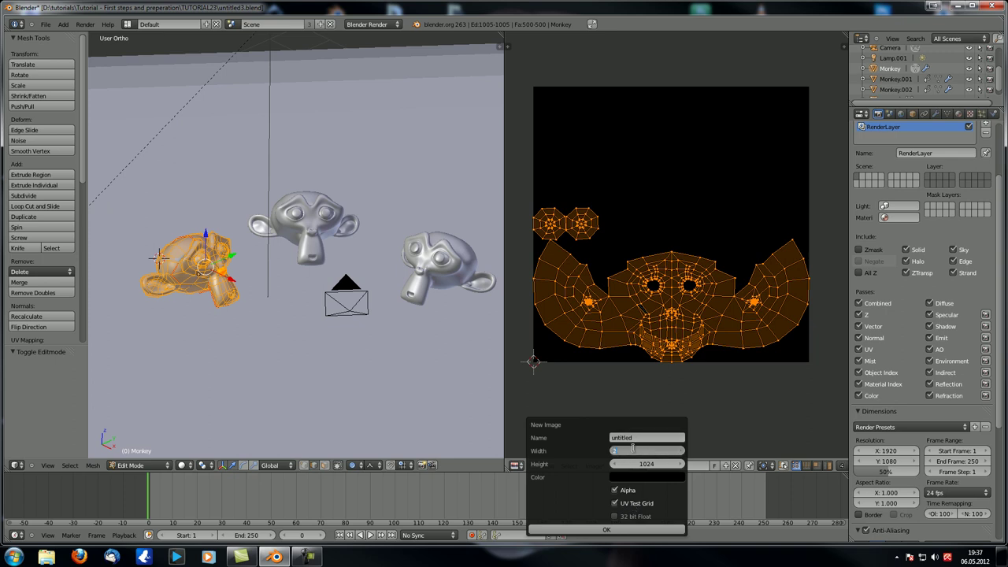
text(048)
click(637, 464)
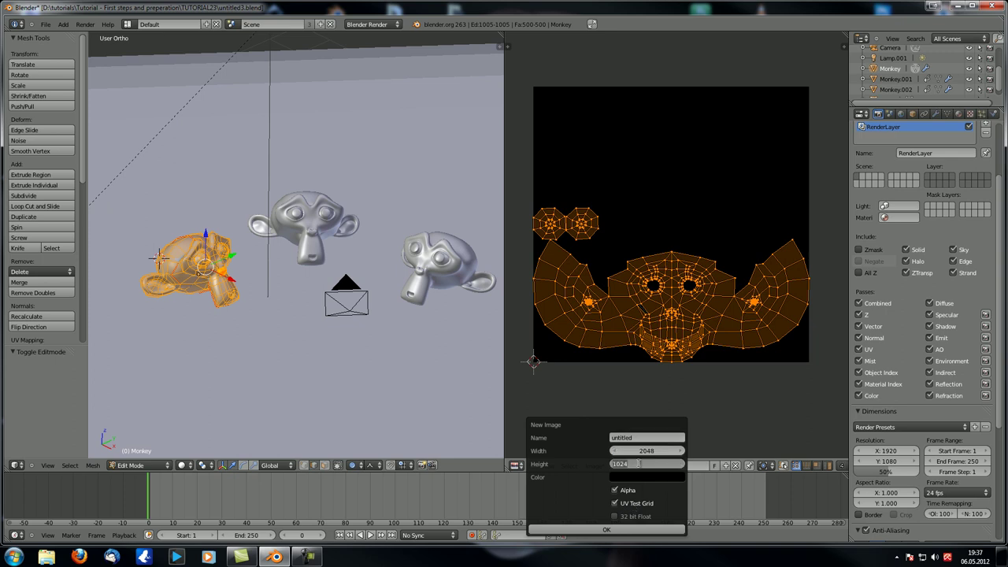
text(2048)
key(Return)
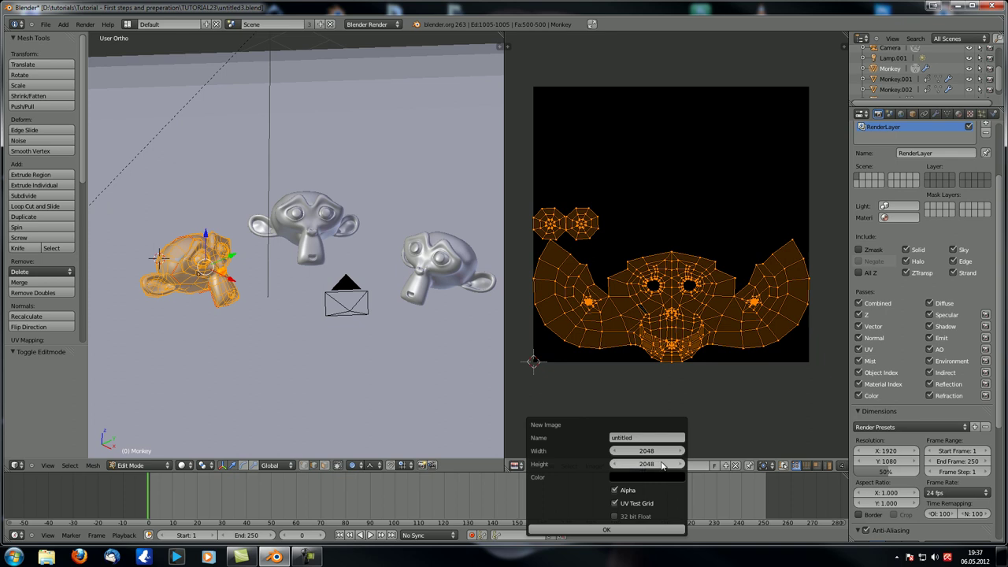
click(606, 529)
Examine how the test grid lines up with the monkey's UV faces around the eyes, ear and mouth
scroll(679, 227, down, 6)
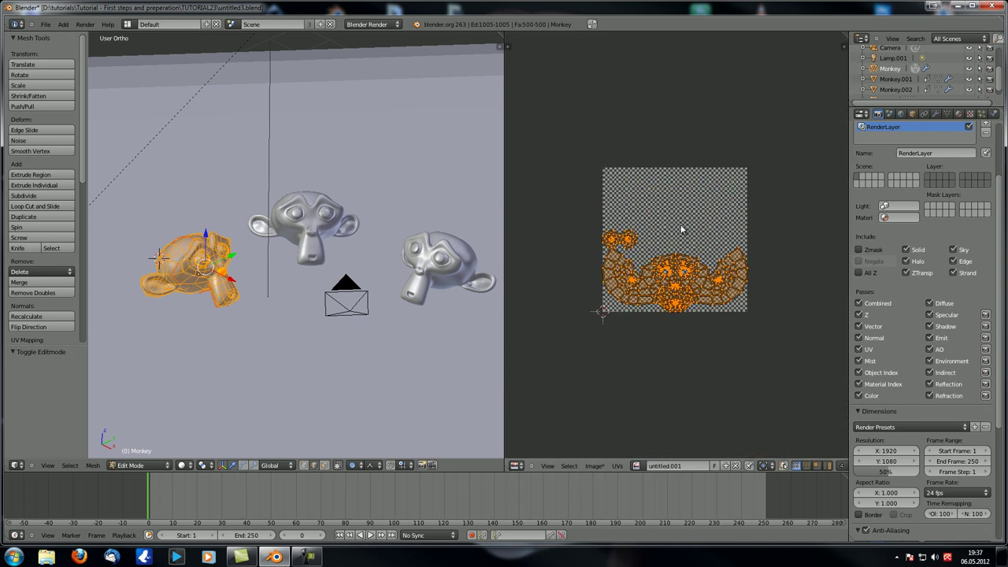
scroll(669, 244, up, 3)
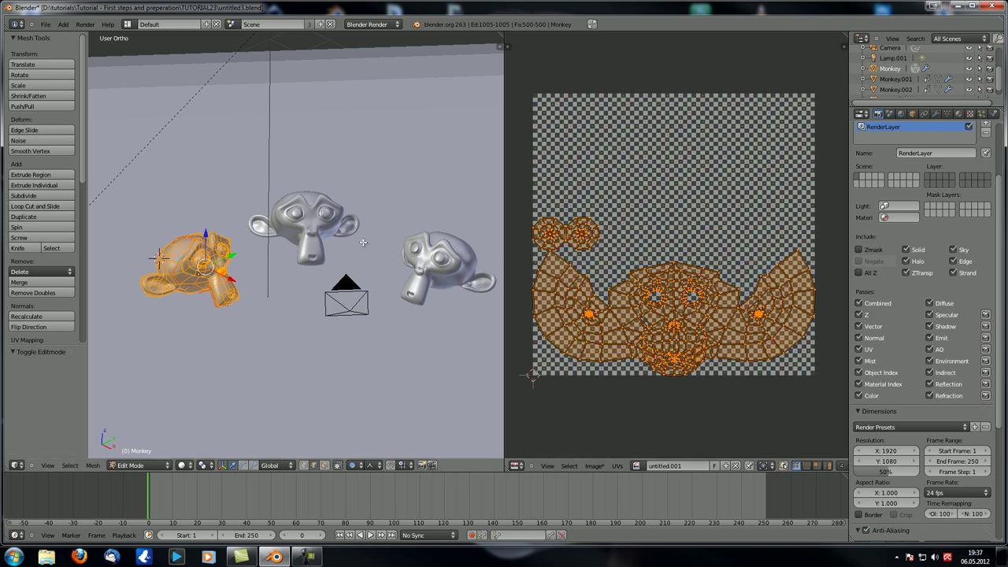
scroll(631, 262, up, 6)
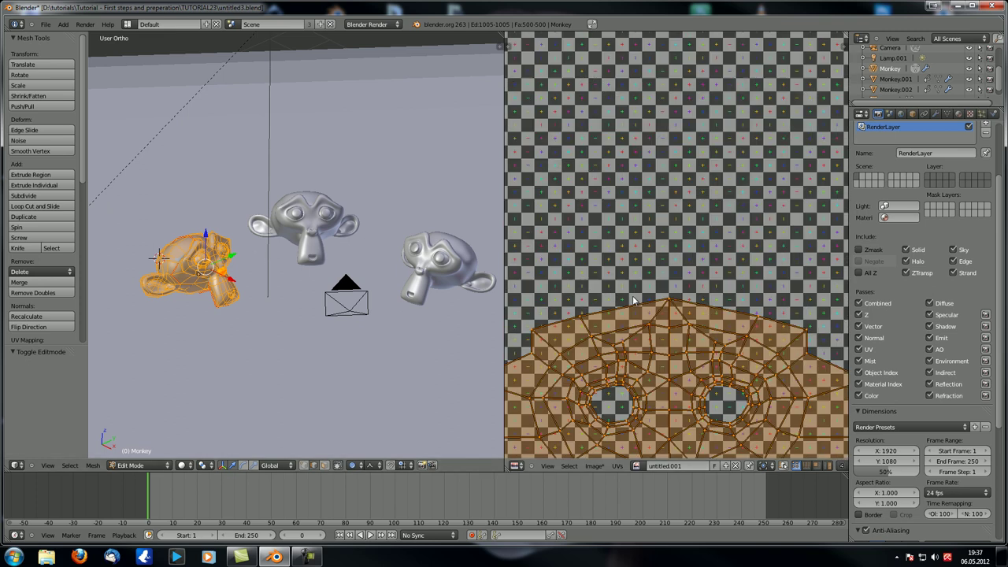
middle_drag(652, 278, 901, 37)
scroll(761, 171, down, 4)
scroll(618, 228, up, 2)
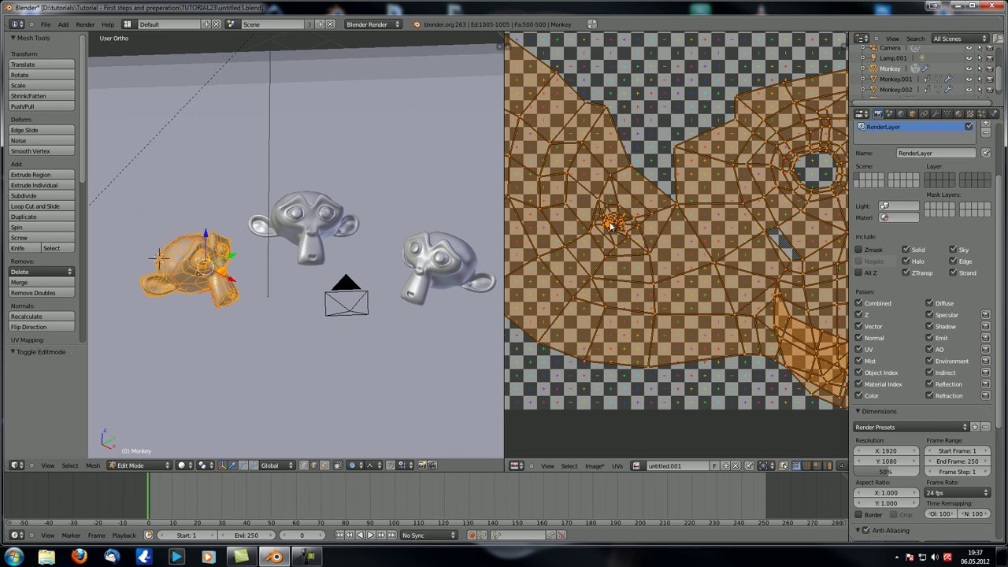
scroll(614, 225, down, 3)
scroll(664, 227, up, 3)
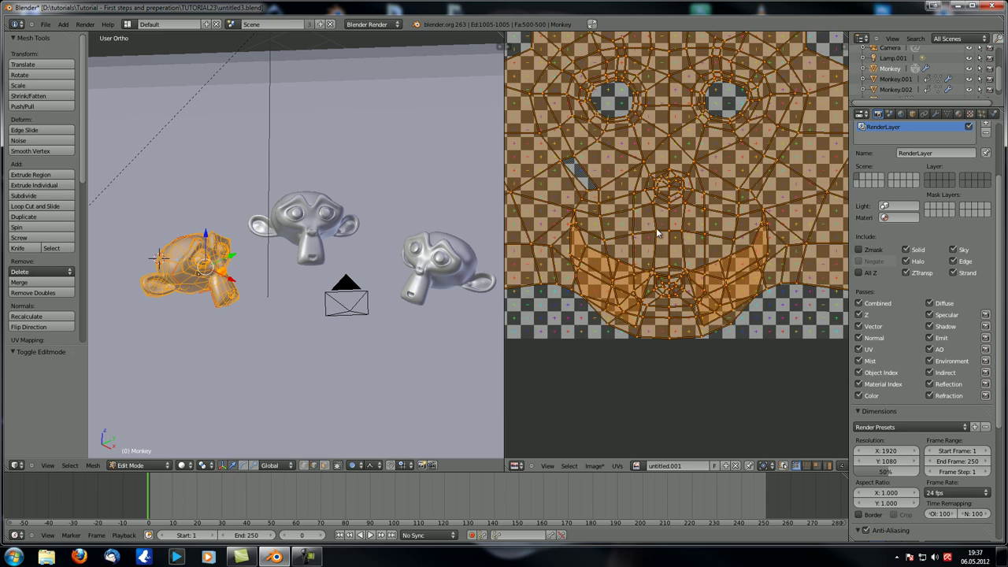
scroll(664, 226, up, 1)
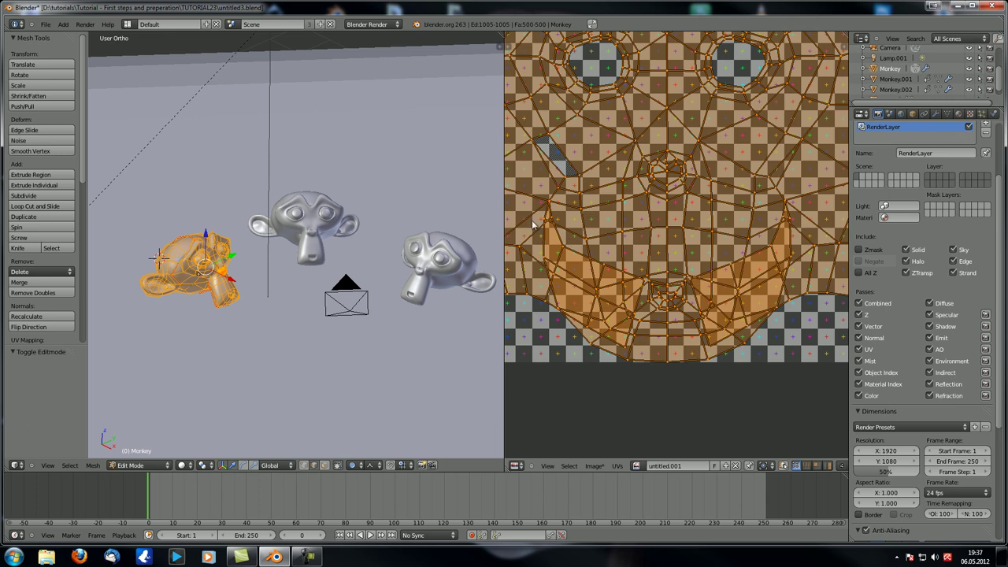
scroll(700, 247, down, 6)
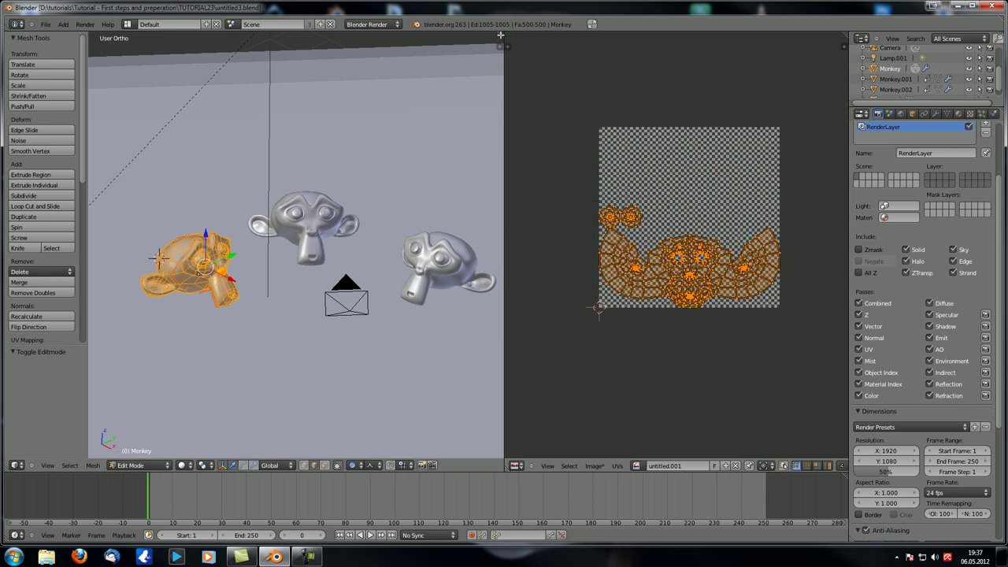
Merge the UV editor area into the 3D view and return the leftmost monkey to Object Mode
drag(501, 31, 599, 273)
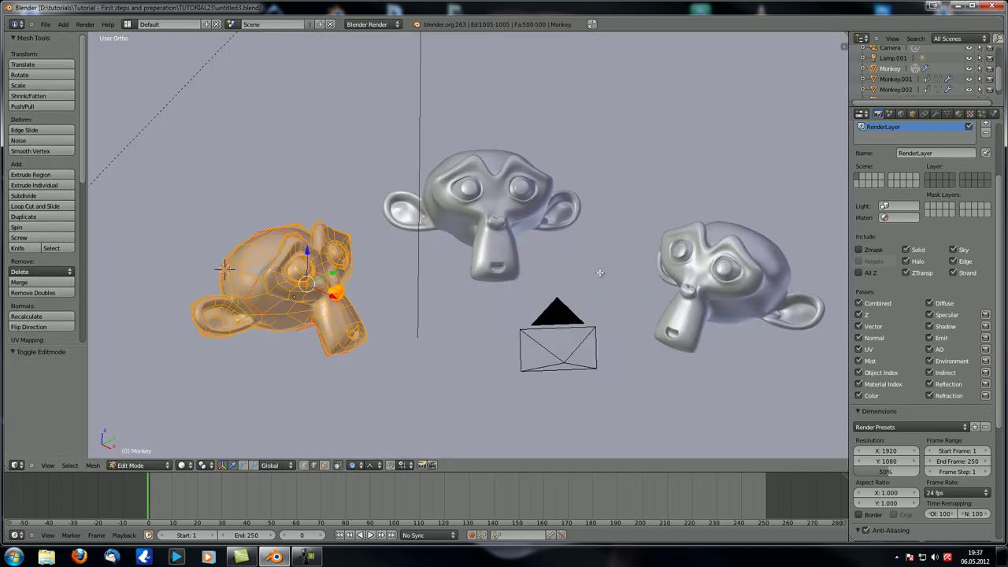
key(Tab)
scroll(269, 287, down, 5)
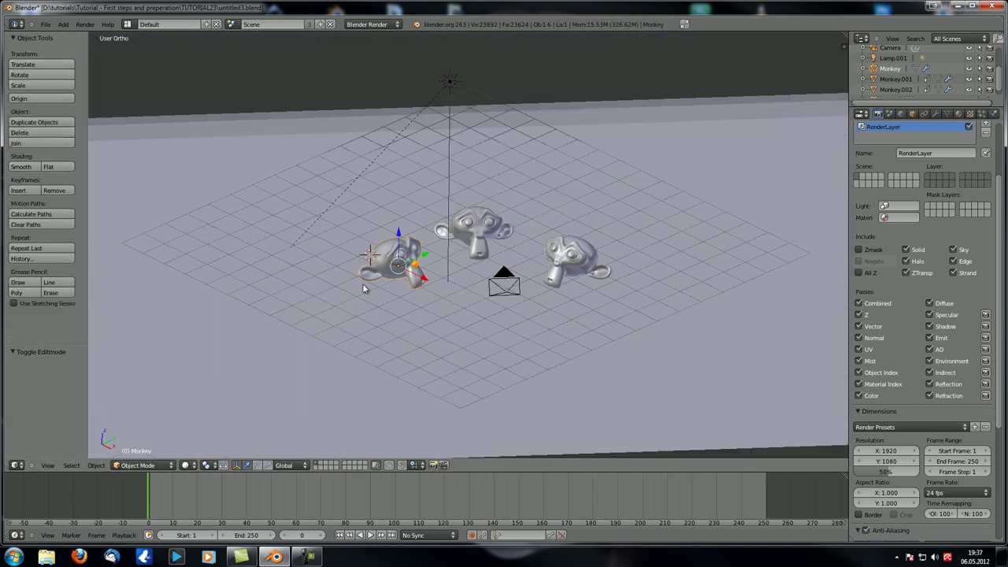
Save the blend file and switch the 3D view area to the compositing node editor
key(ctrl+s)
click(364, 289)
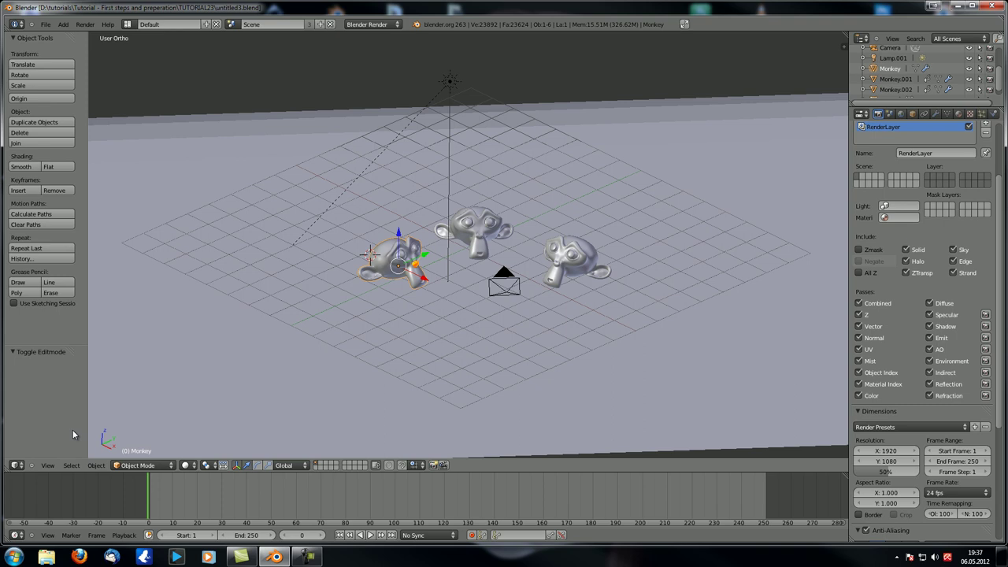
click(19, 465)
click(50, 355)
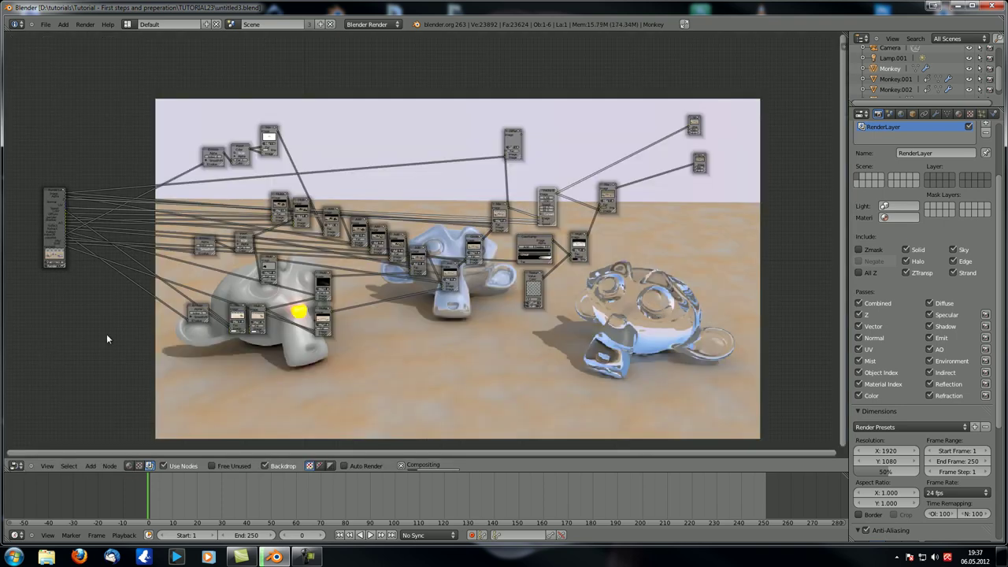
Add a Map UV distort node and place it in the free space above the compositing node tree
scroll(445, 330, up, 2)
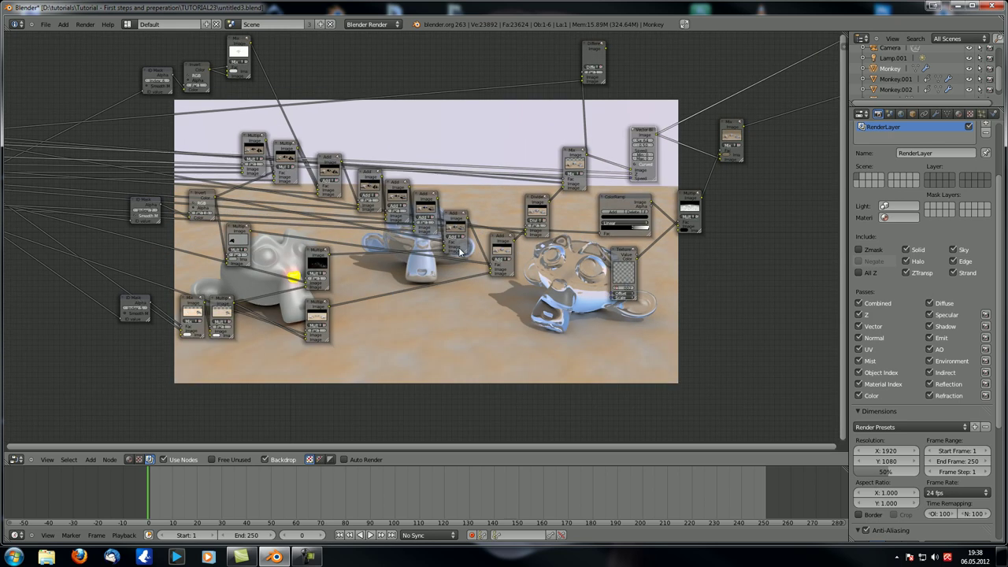
scroll(551, 264, up, 3)
middle_drag(551, 265, 452, 288)
scroll(463, 245, down, 3)
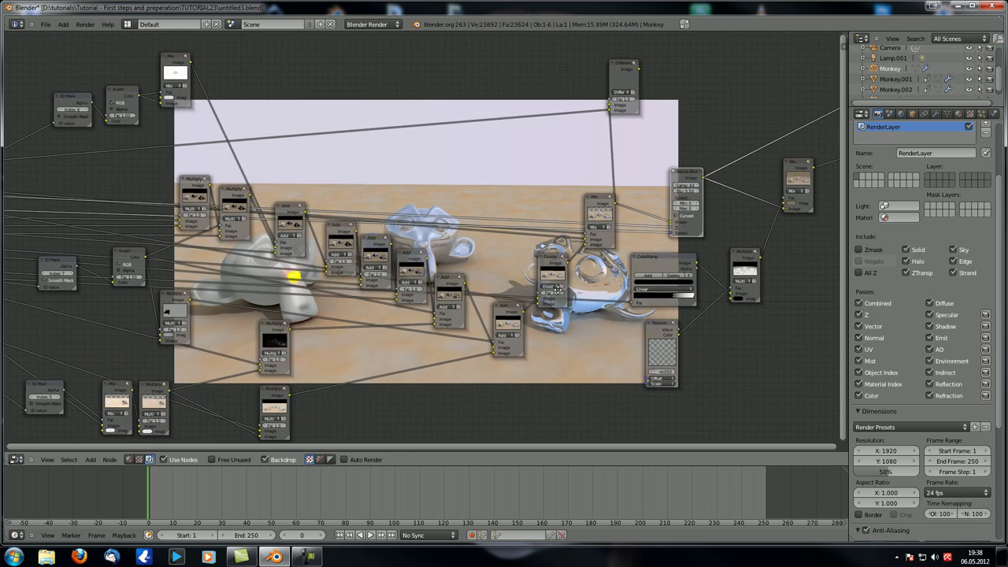
middle_drag(536, 267, 546, 274)
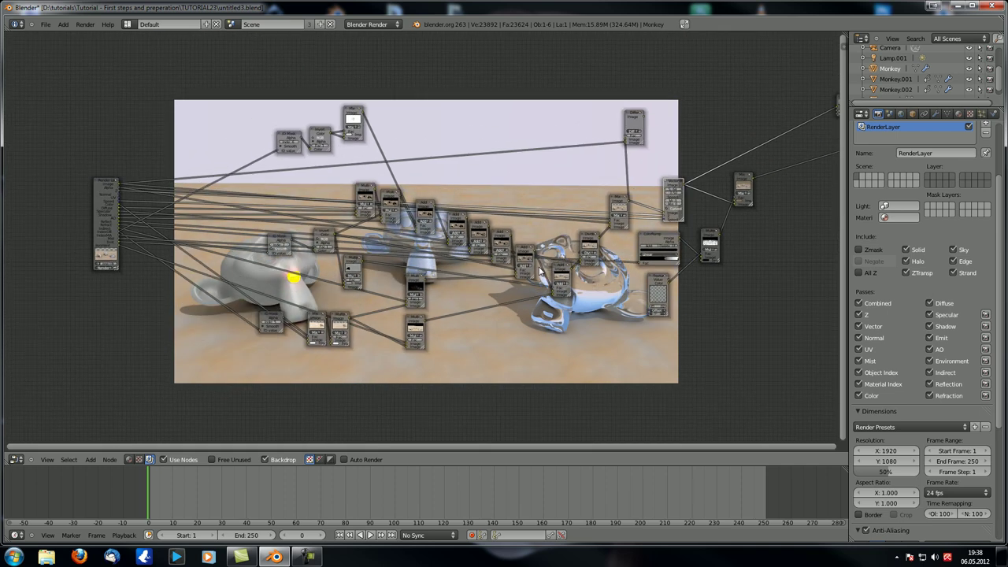
click(118, 195)
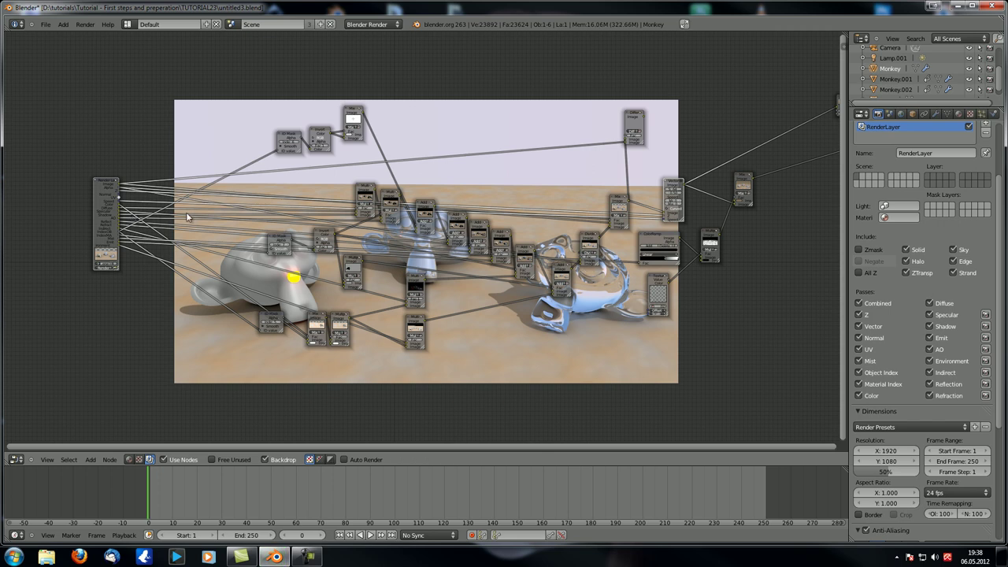
middle_drag(464, 184, 433, 229)
key(shift+a)
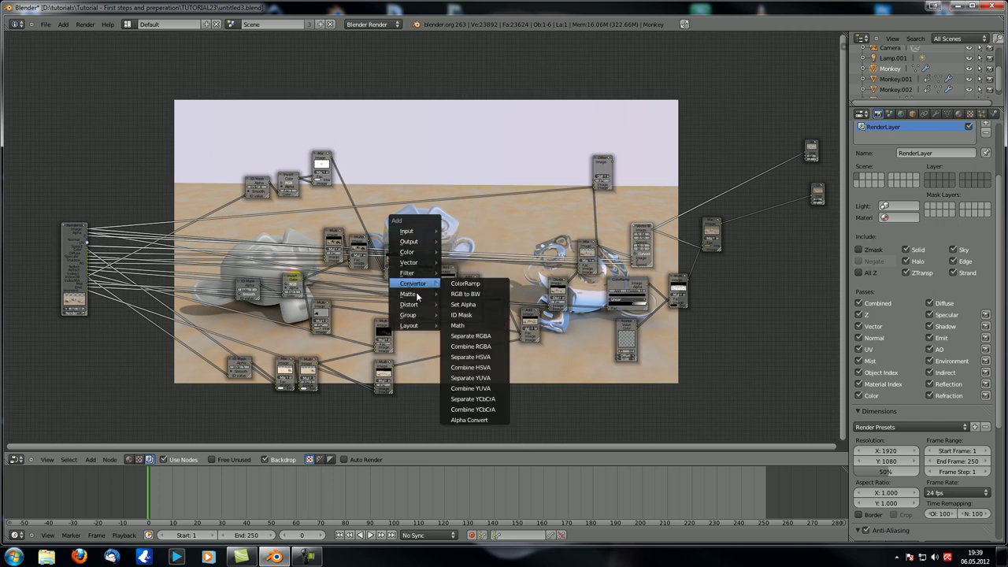
mouse_move(413, 303)
click(461, 368)
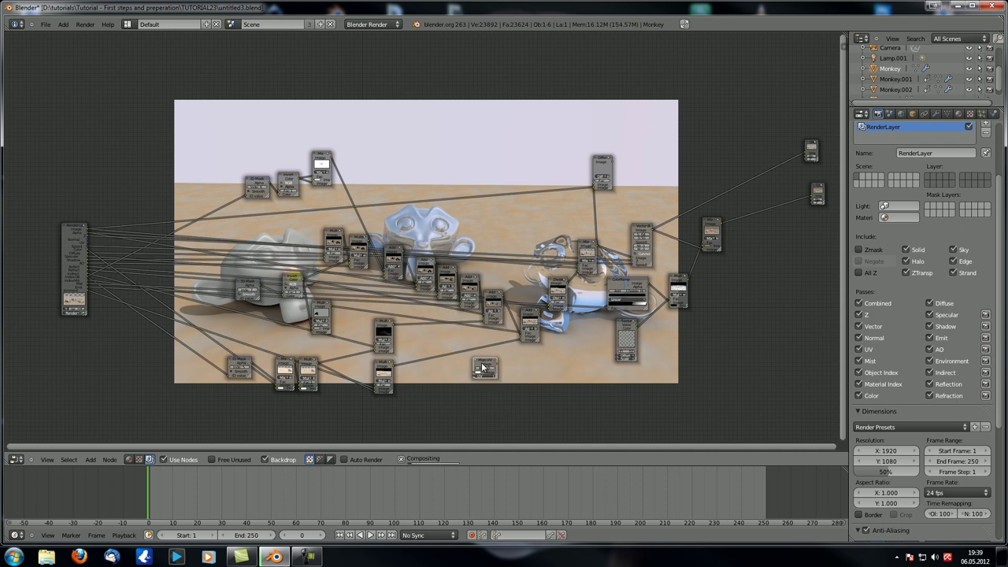
scroll(477, 129, up, 2)
middle_drag(461, 147, 525, 191)
Add an Image input node above the node tree, assign it the image untitled.001 and view it in the backdrop
key(shift+a)
mouse_move(459, 103)
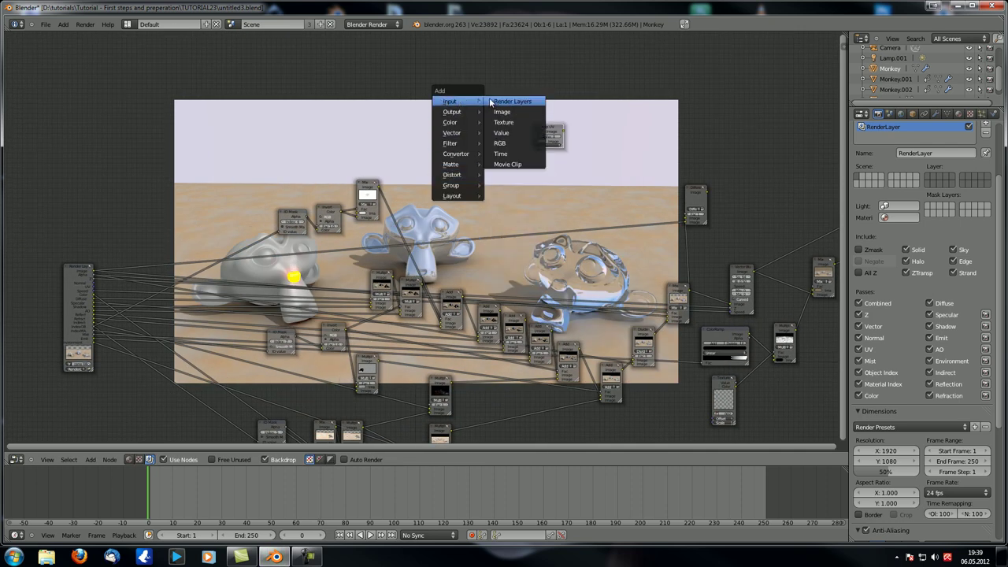
click(504, 113)
click(443, 71)
scroll(448, 86, up, 4)
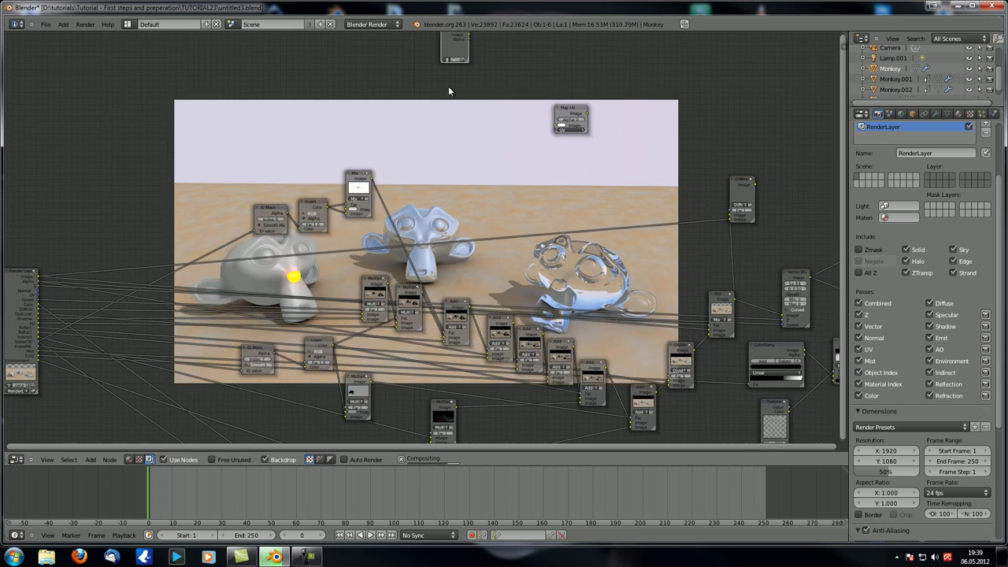
click(452, 170)
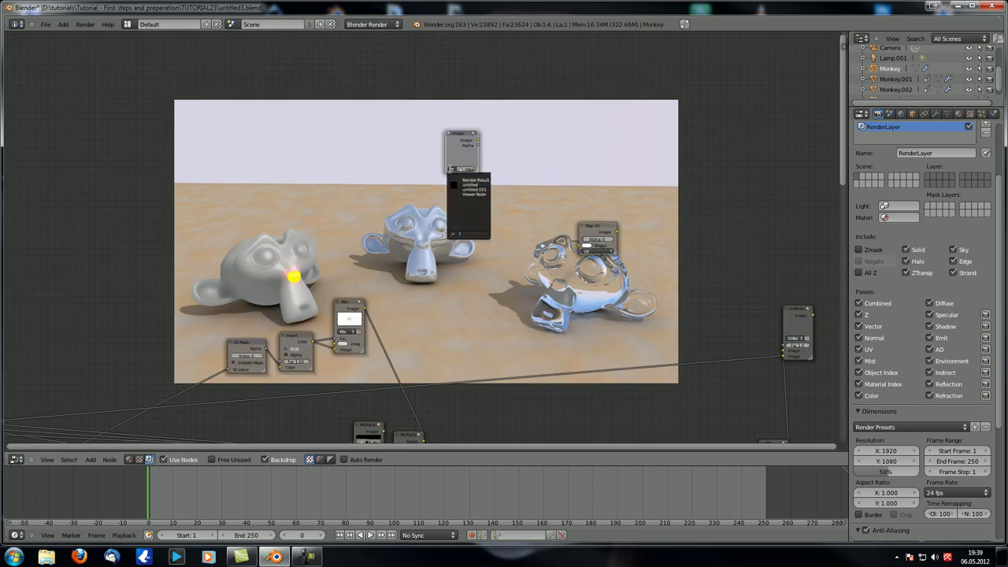
click(486, 191)
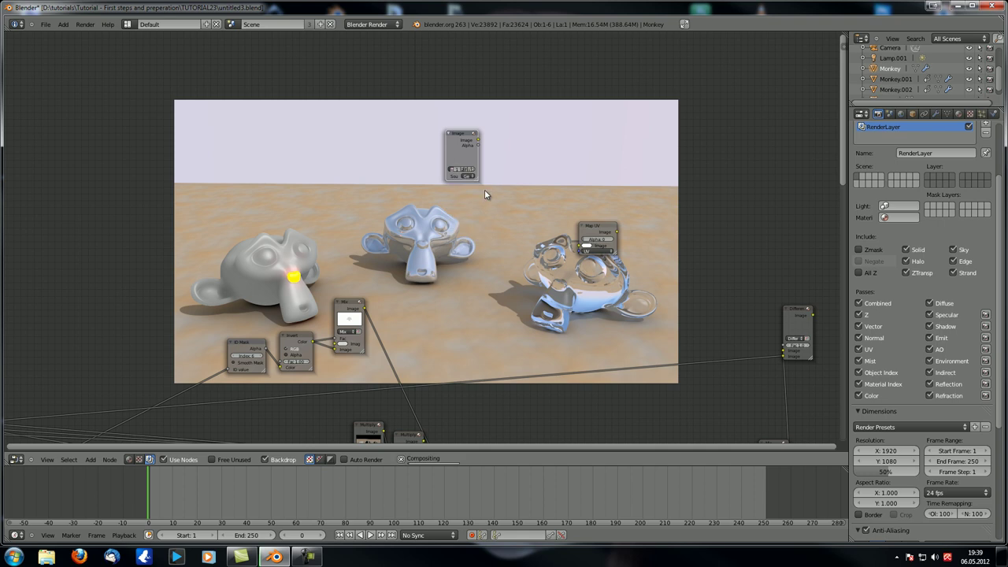
ctrl+shift+click(463, 143)
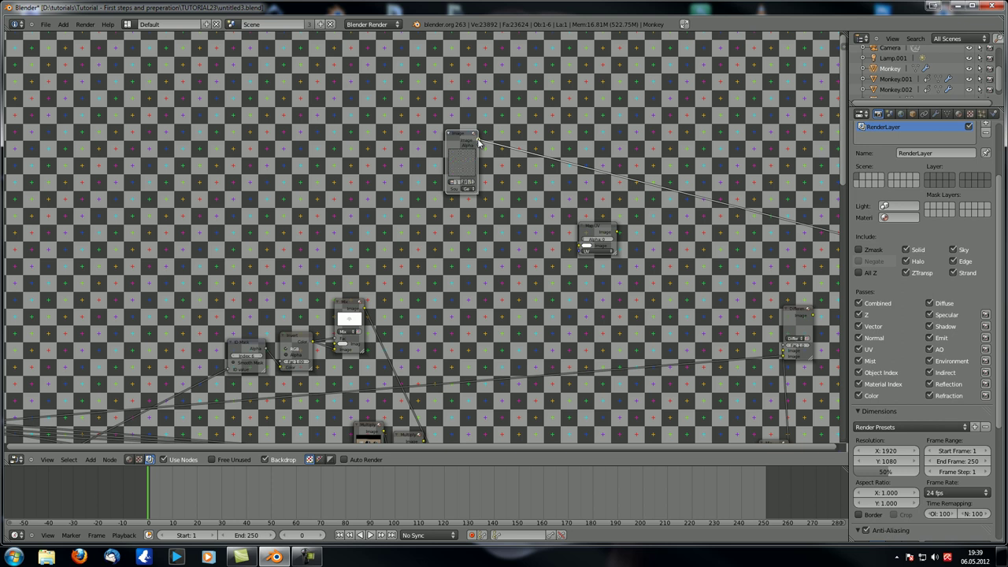
Feed the test grid image and the Render Layers UV pass into the Map UV node and view its output in the backdrop
drag(477, 140, 581, 248)
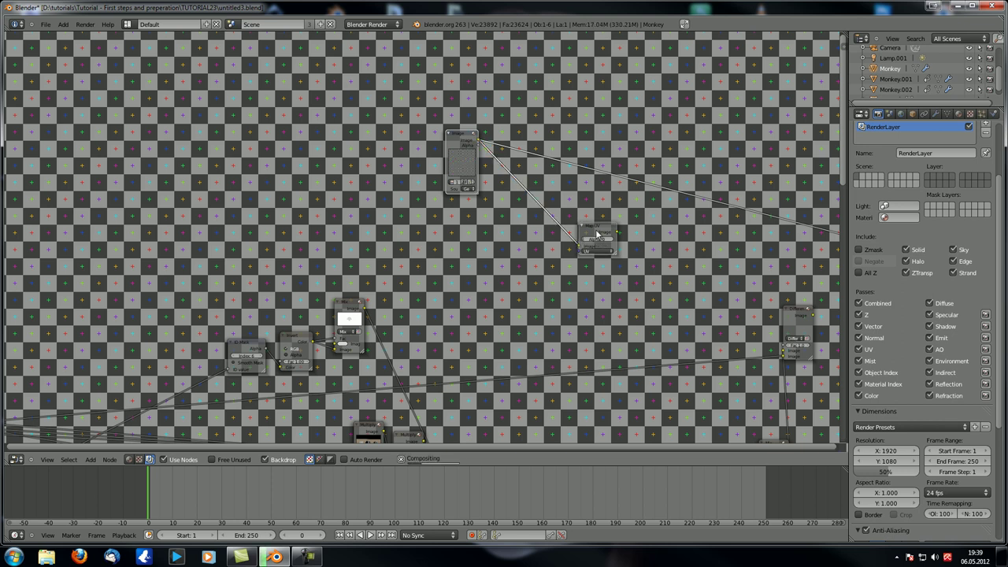
ctrl+shift+click(597, 233)
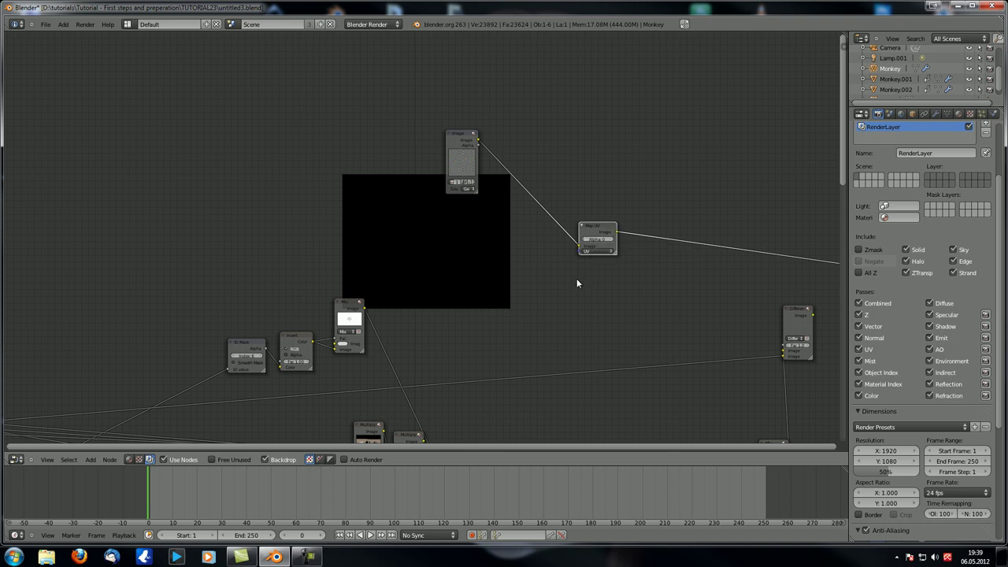
scroll(576, 282, down, 2)
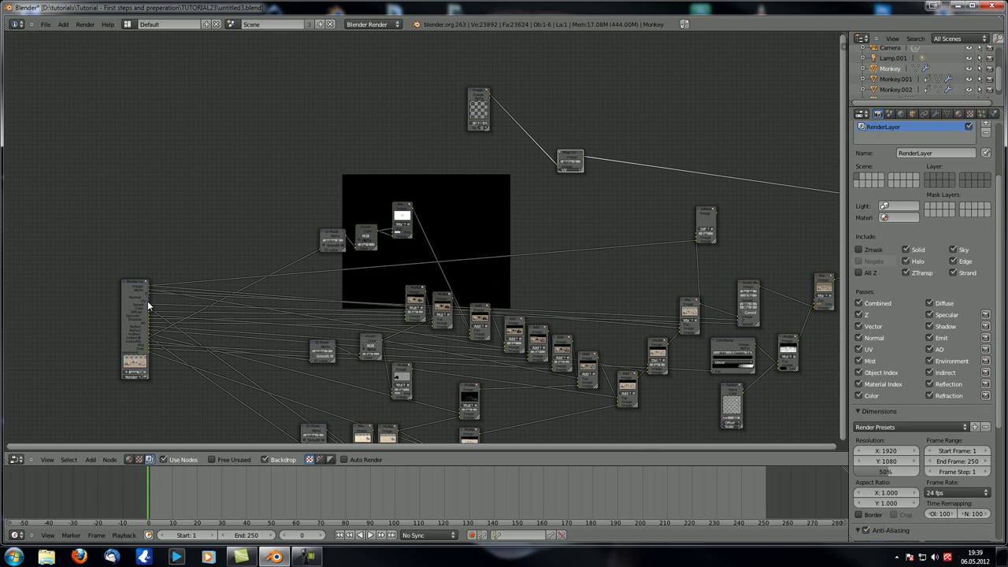
drag(147, 301, 556, 171)
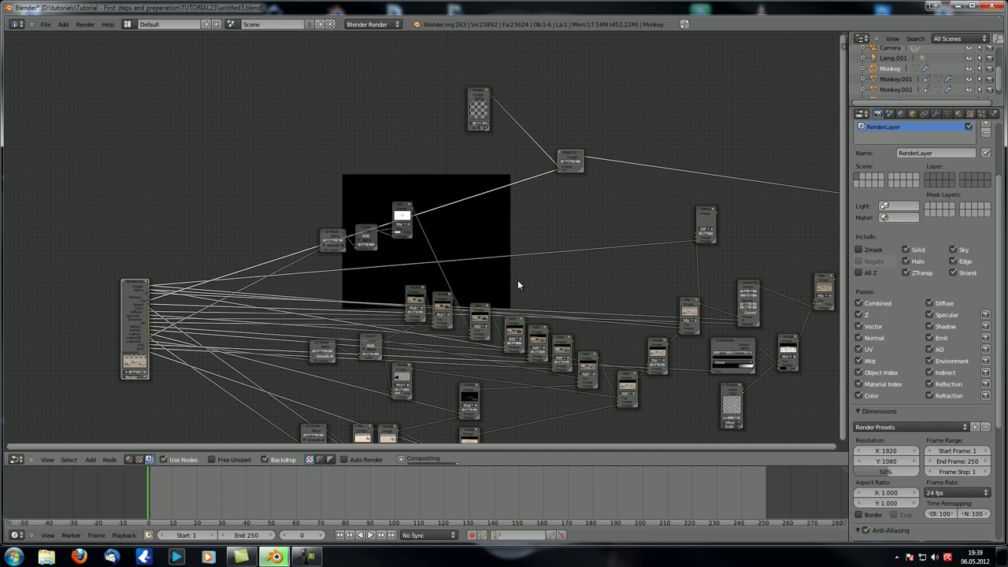
middle_drag(518, 279, 164, 278)
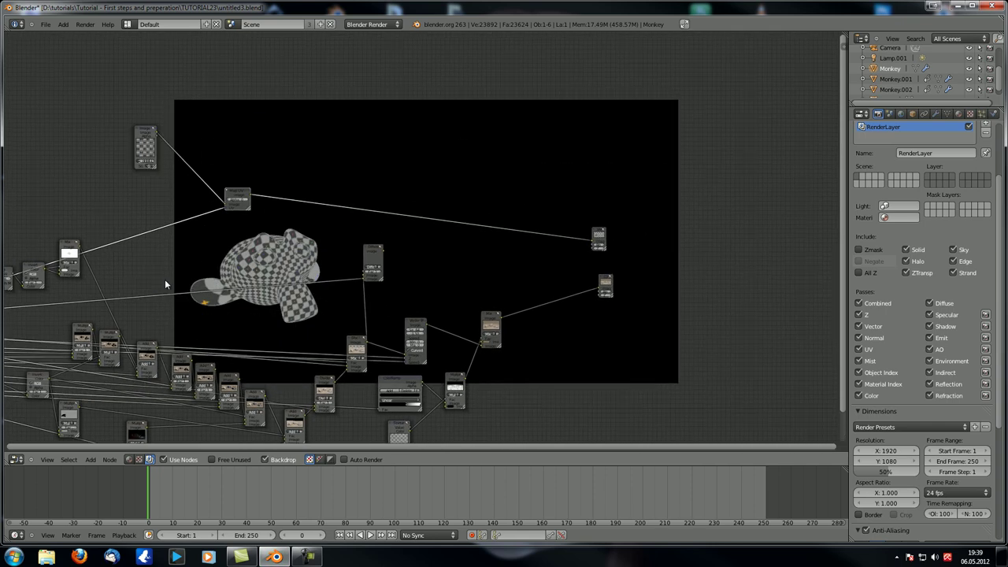
Shift the backdrop away from the node tree and move the Map UV node off the textured monkey, closer to the Image node
alt+middle_drag(252, 261, 453, 144)
middle_drag(408, 231, 571, 259)
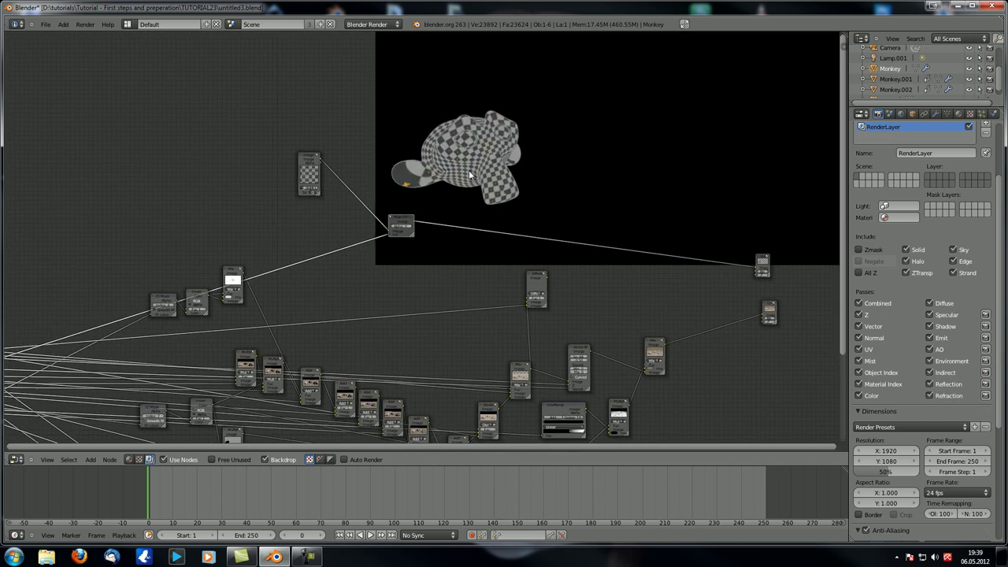
middle_drag(315, 310, 331, 247)
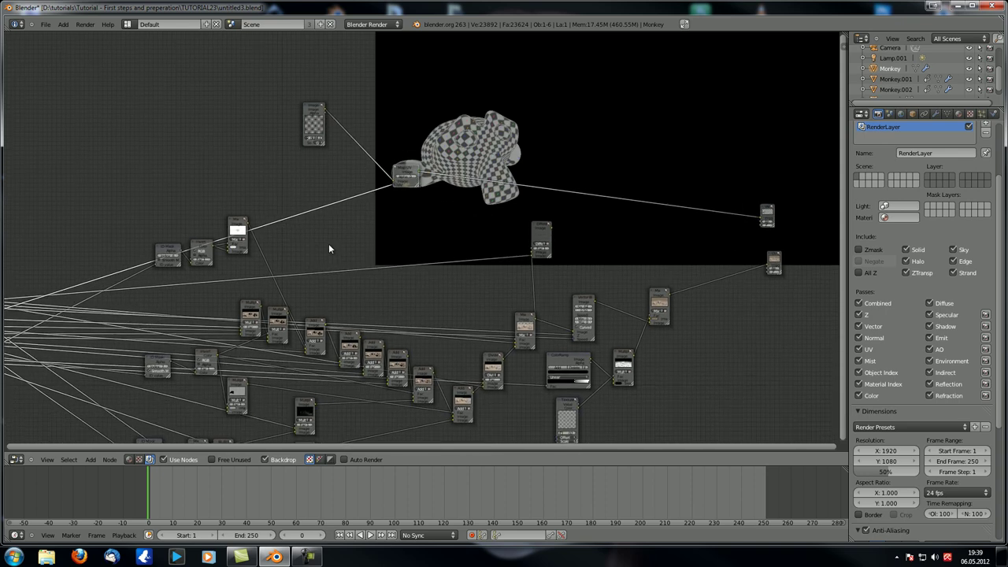
drag(396, 169, 356, 146)
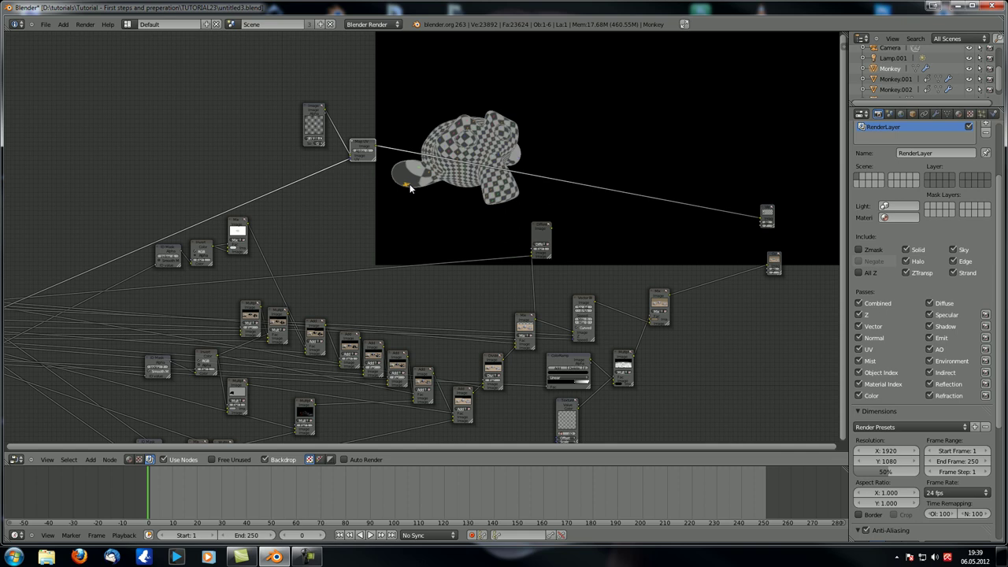
Move the Mix node that feeds the Composite output slightly away from the Vector Blur node
middle_drag(394, 228, 448, 177)
scroll(431, 190, down, 2)
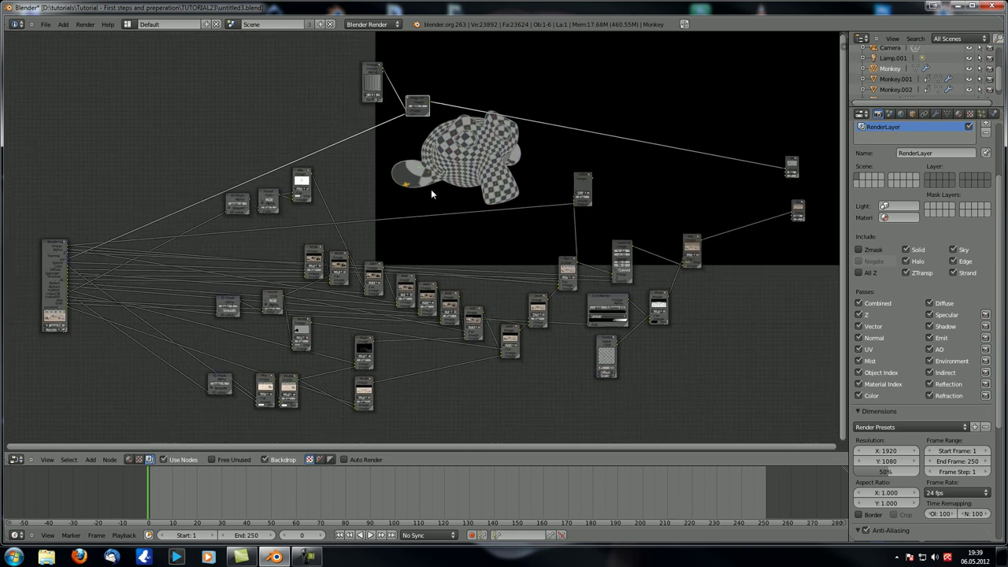
scroll(409, 190, up, 1)
mouse_move(692, 240)
mouse_down()
mouse_move(670, 264)
mouse_move(708, 233)
mouse_up()
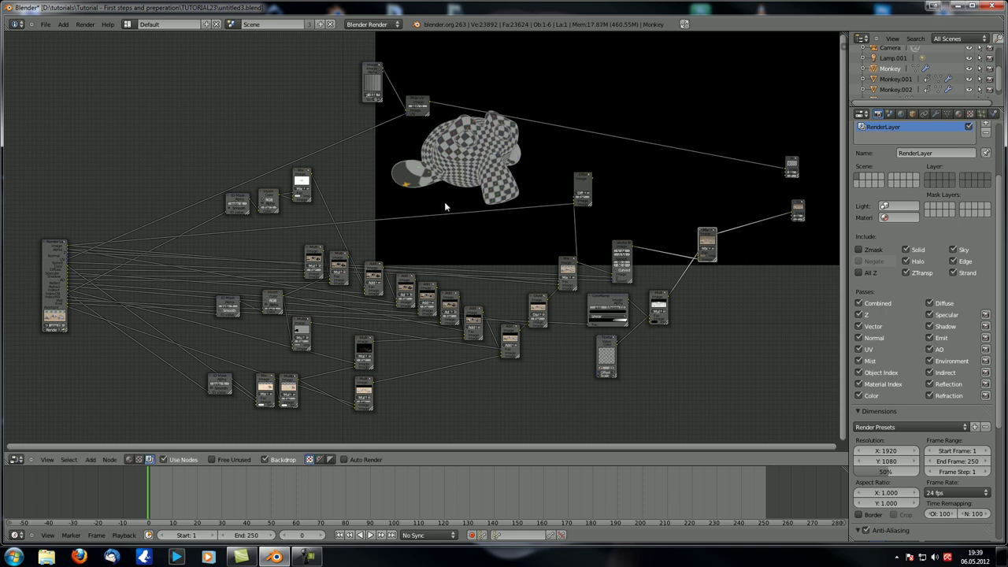
Add a second Image input node and place it beside the test grid's Image node
middle_drag(384, 214, 379, 211)
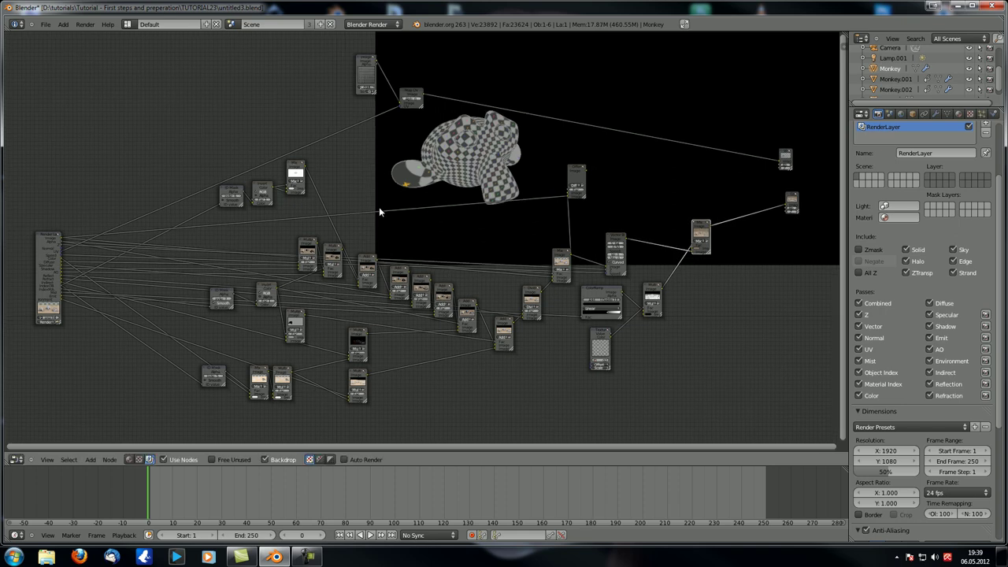
scroll(381, 208, up, 2)
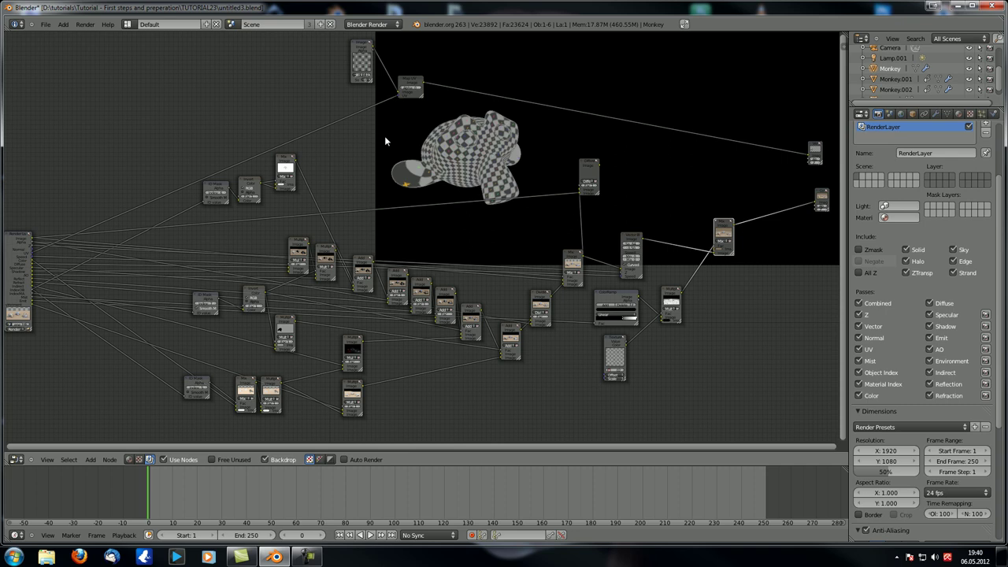
scroll(403, 214, up, 1)
key(shift+a)
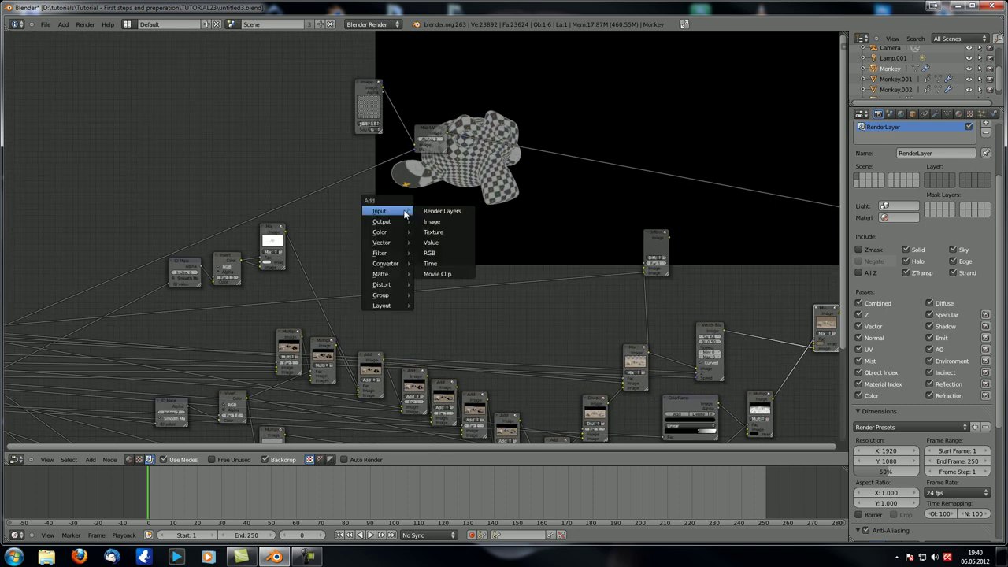
click(438, 211)
click(263, 114)
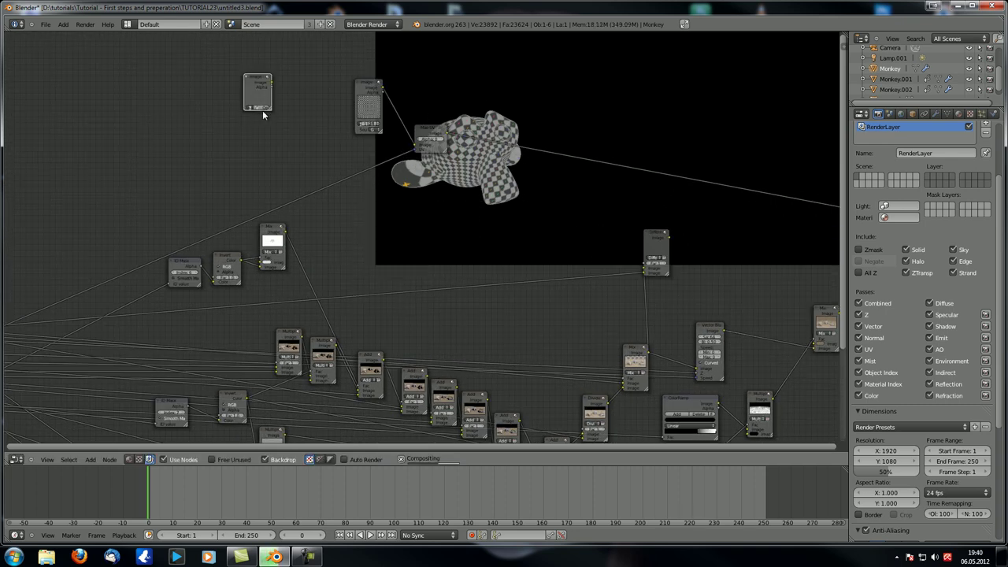
Load the star-field frame 0213.jpg from the starfield project's Final Output folder into the new Image node
click(262, 109)
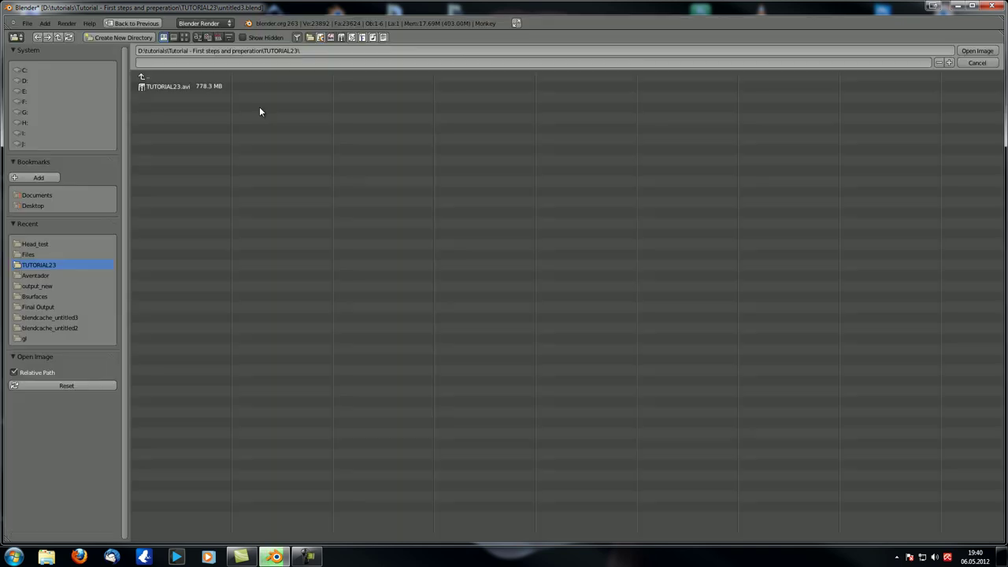
click(52, 287)
click(184, 38)
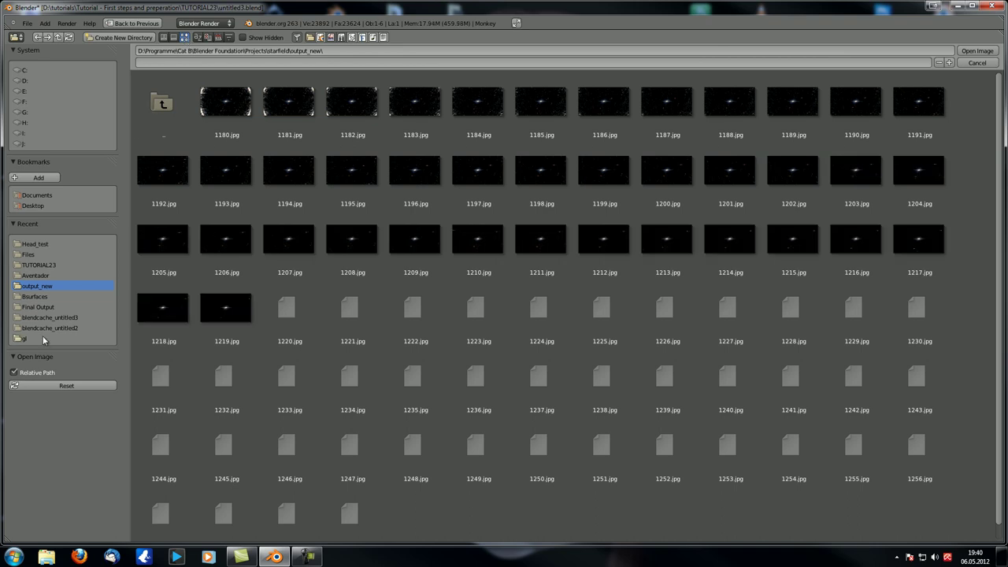
click(57, 307)
scroll(608, 234, down, 5)
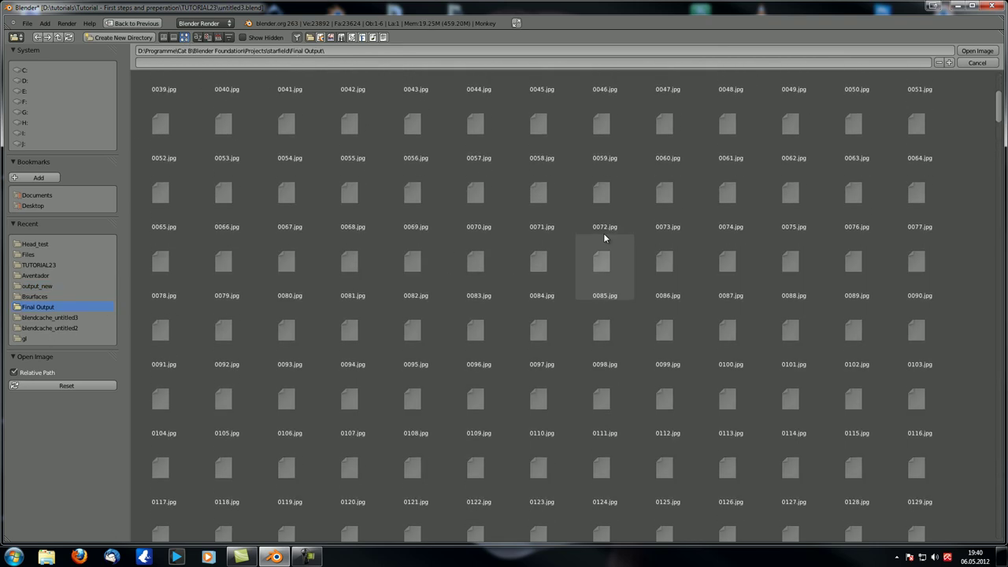
scroll(604, 236, down, 10)
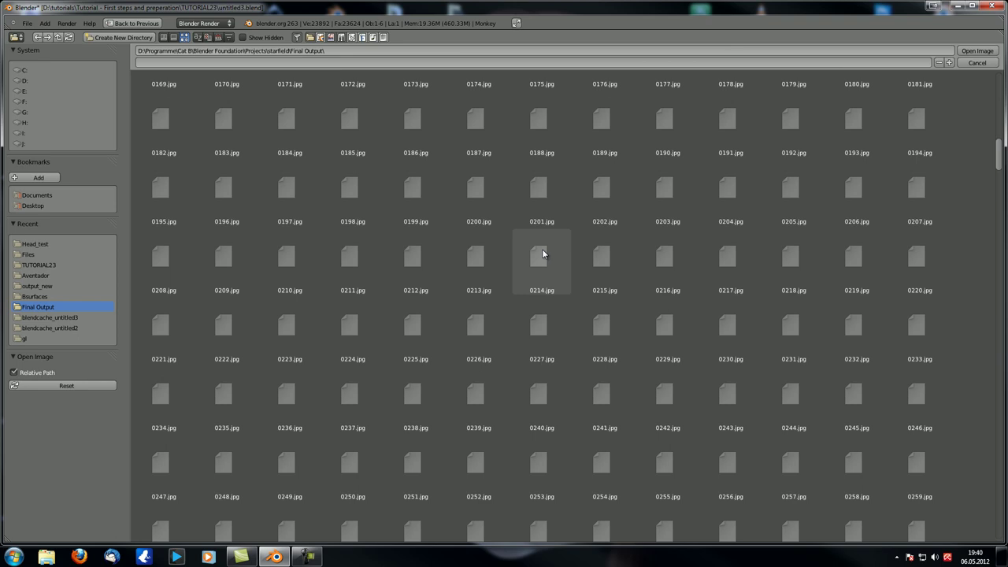
double_click(470, 289)
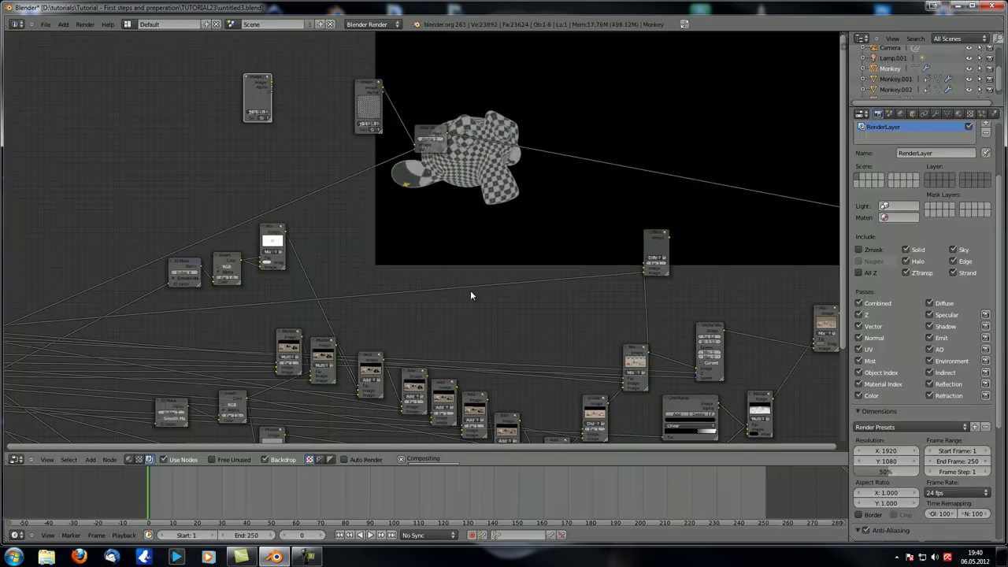
scroll(285, 132, up, 3)
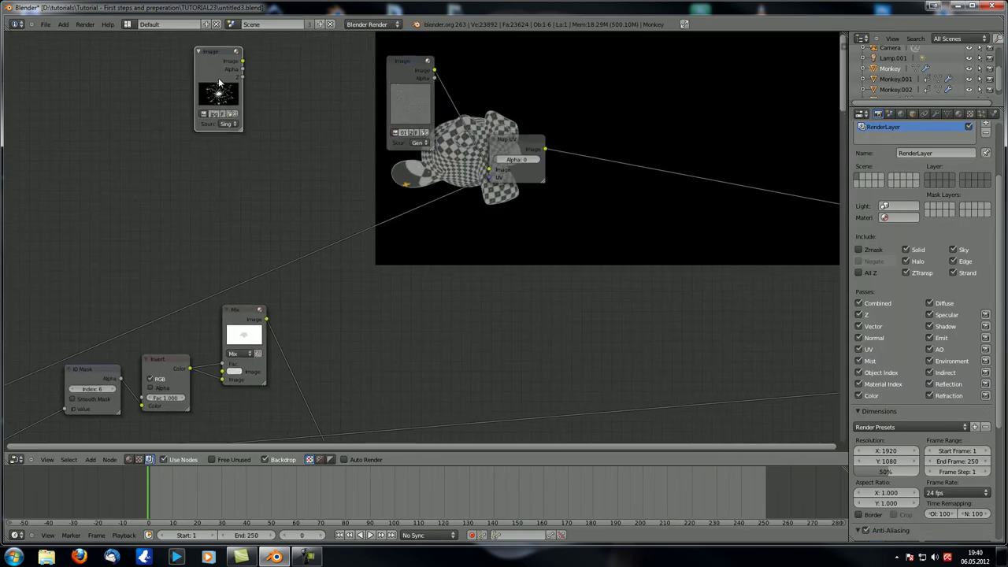
Connect the star-field Image node to the Map UV node's Image input and show the Map UV result in the backdrop
ctrl+shift+click(212, 70)
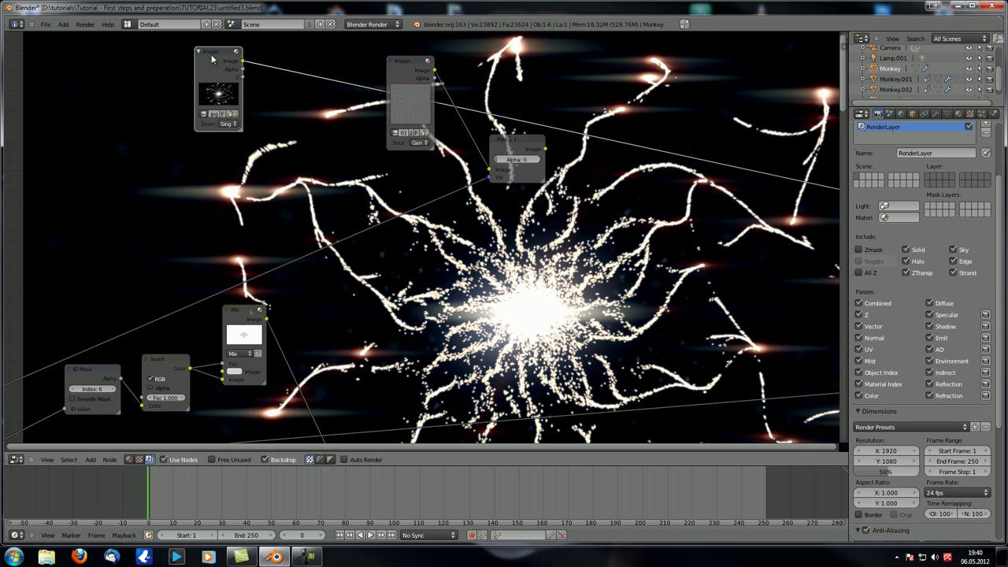
drag(214, 58, 489, 170)
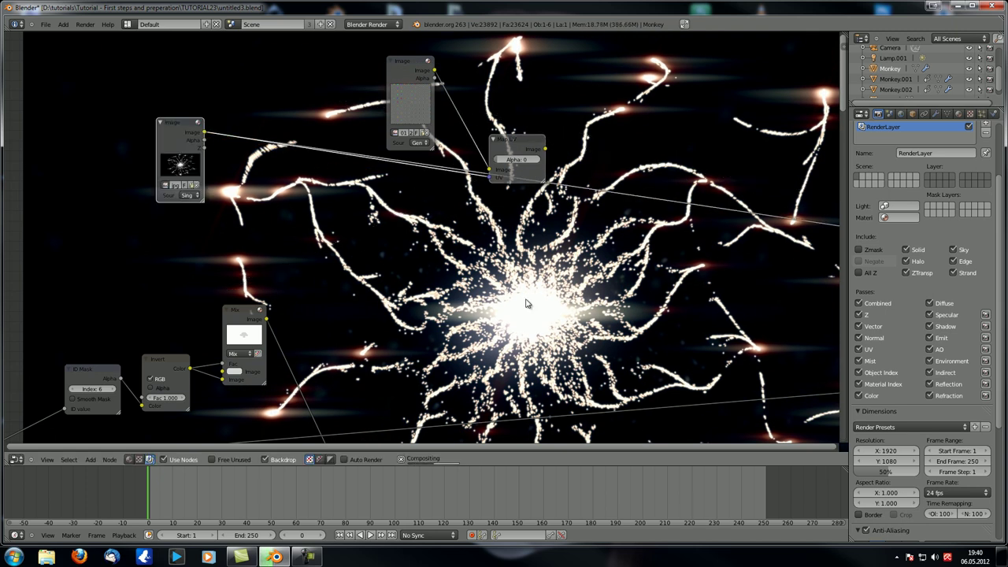
ctrl+shift+click(507, 145)
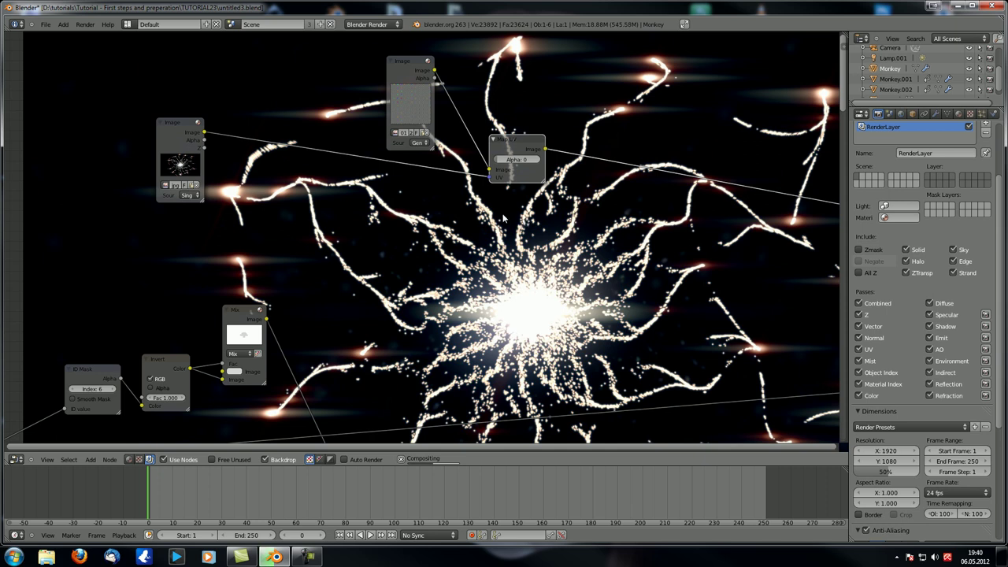
Connect the Render Layers node's UV pass to the Map UV node's UV input
scroll(503, 218, down, 2)
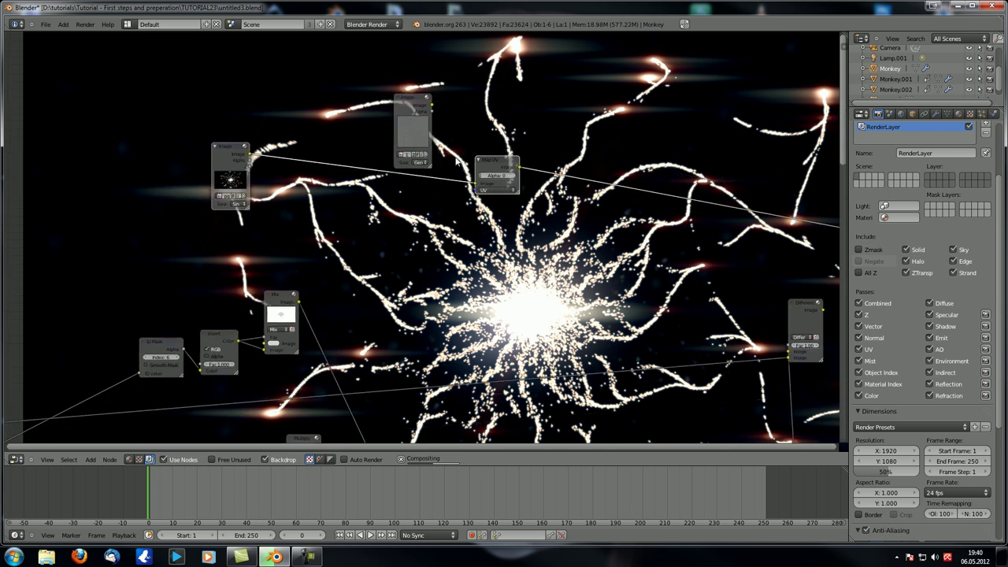
scroll(456, 159, down, 2)
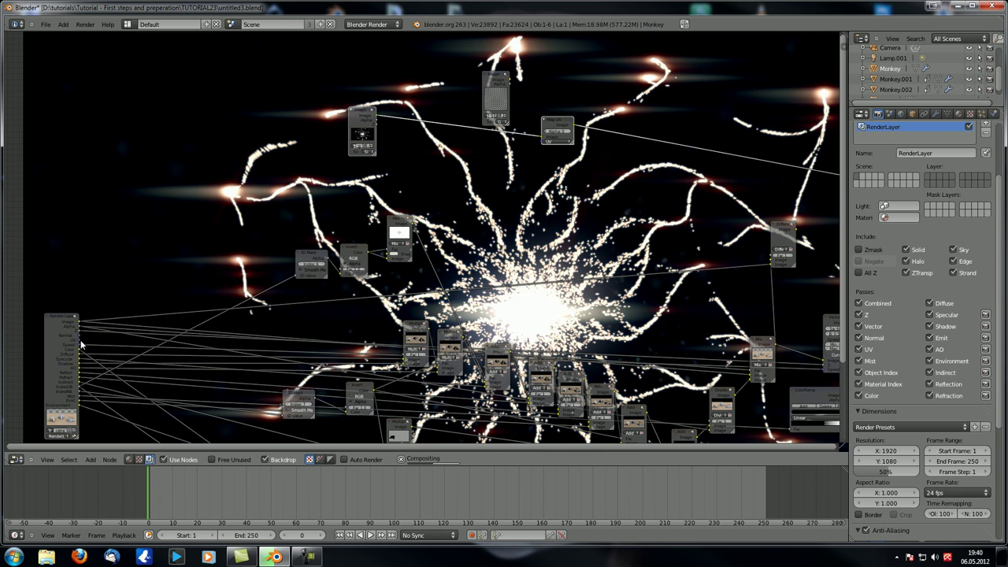
drag(80, 344, 542, 140)
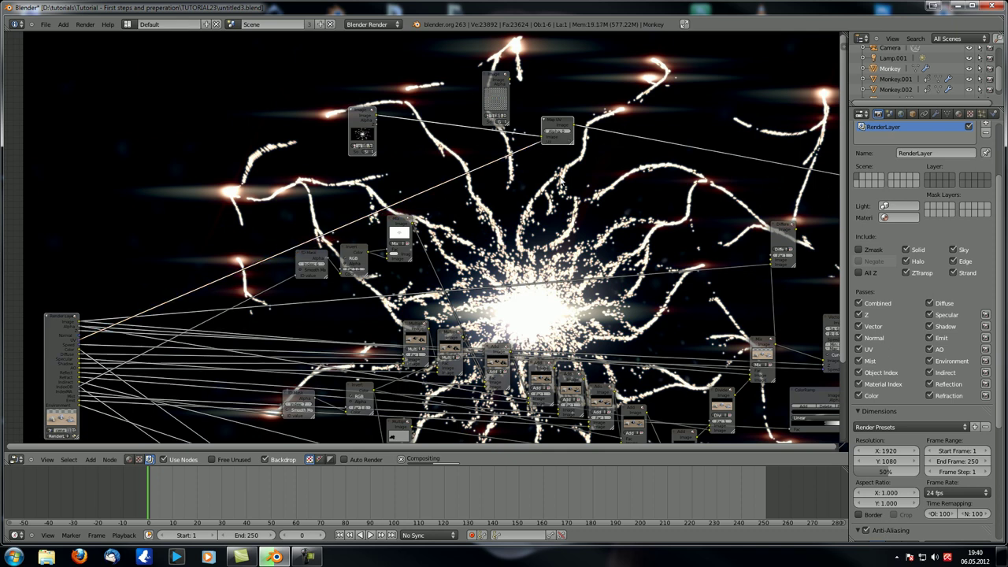
scroll(426, 236, down, 3)
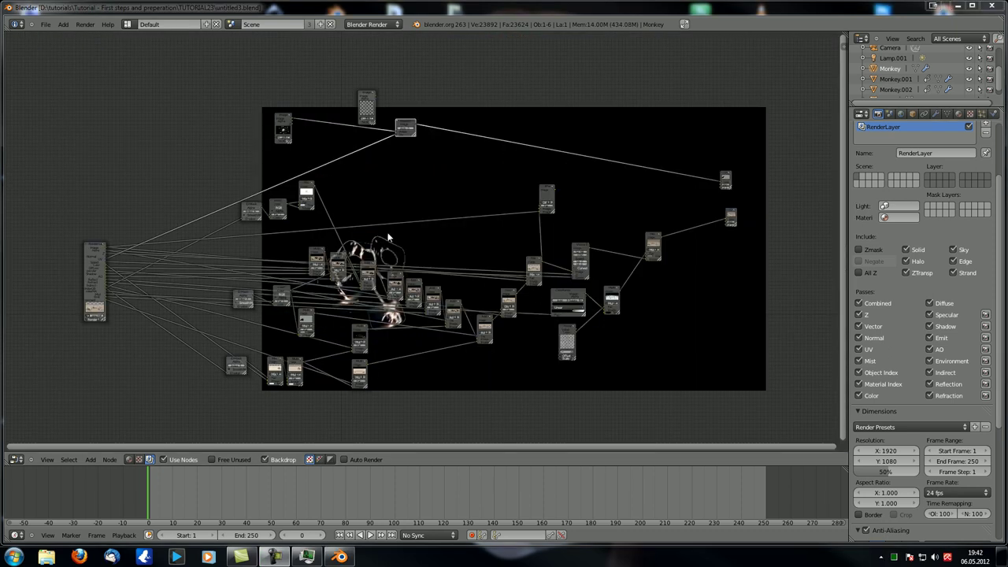
Examine the Map UV node's links and the star-field texture wrapped around the monkey in the backdrop
mouse_move(379, 233)
middle_down()
mouse_move(337, 320)
mouse_move(332, 274)
mouse_move(386, 225)
middle_up()
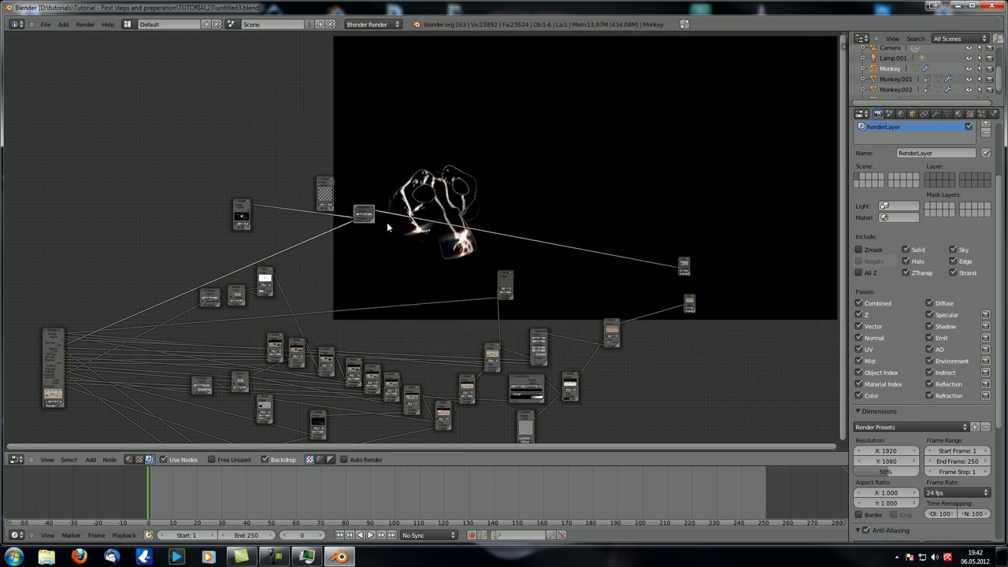
scroll(300, 309, up, 4)
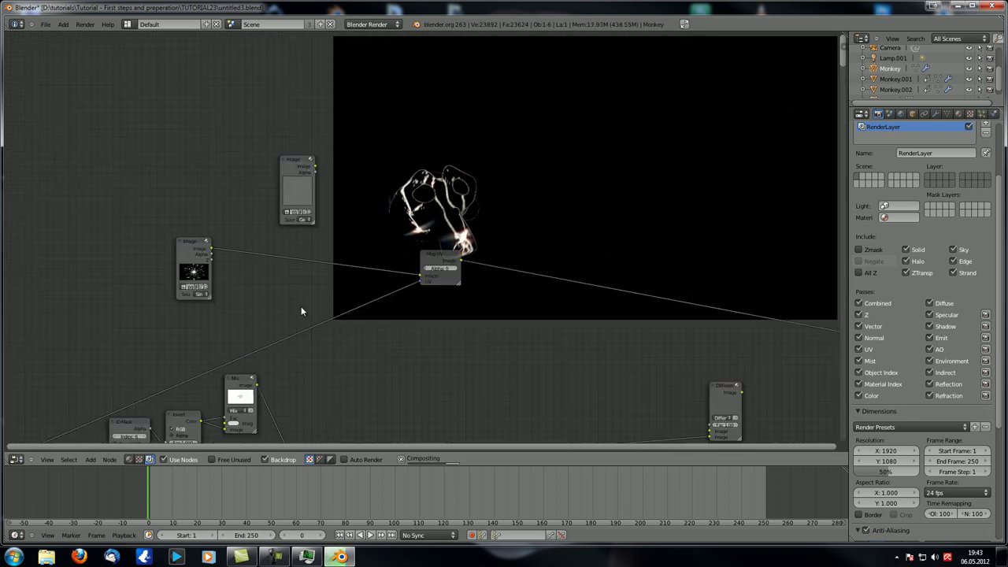
scroll(307, 309, down, 1)
middle_drag(318, 310, 320, 294)
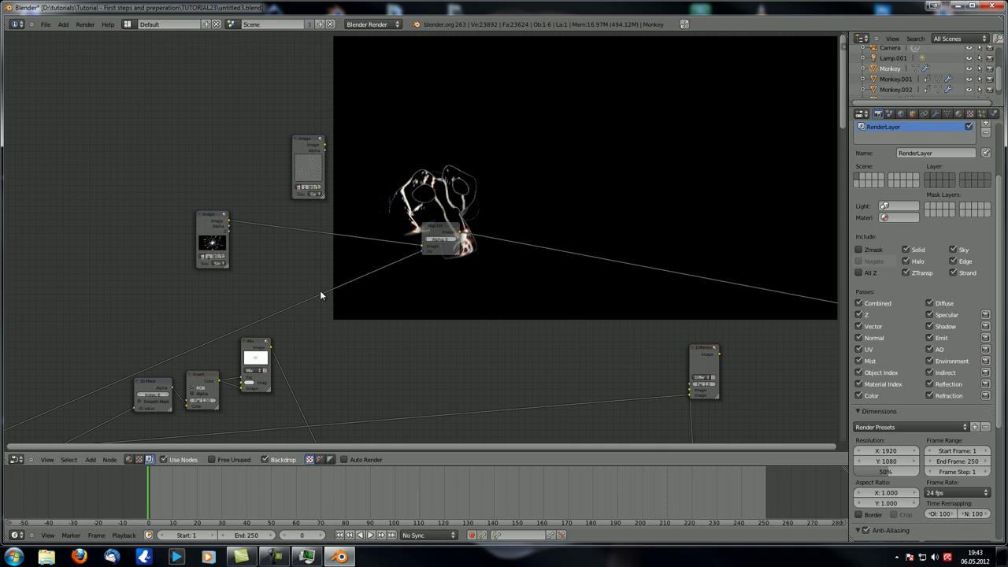
middle_drag(331, 282, 365, 240)
scroll(158, 349, down, 4)
scroll(389, 251, up, 10)
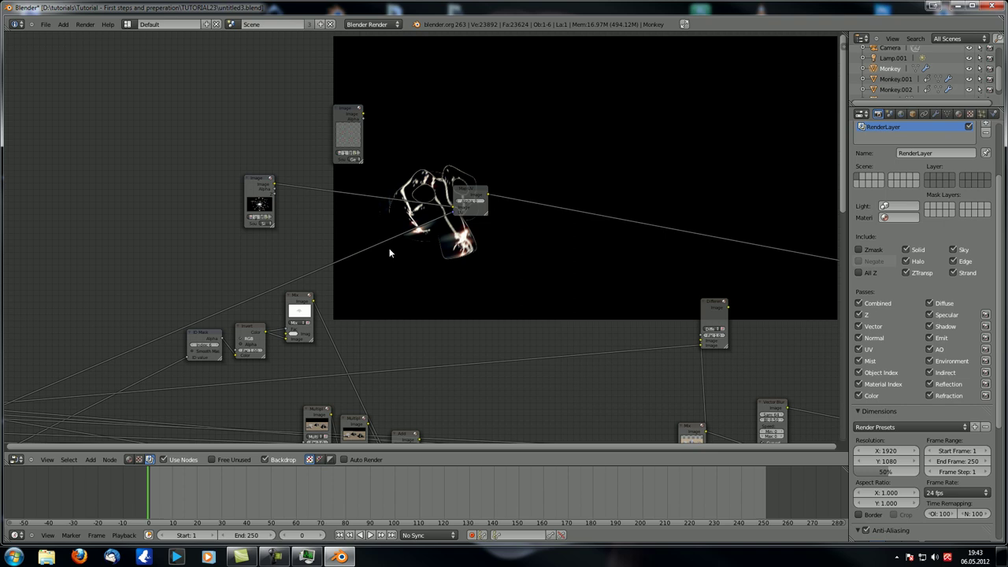
scroll(167, 248, down, 1)
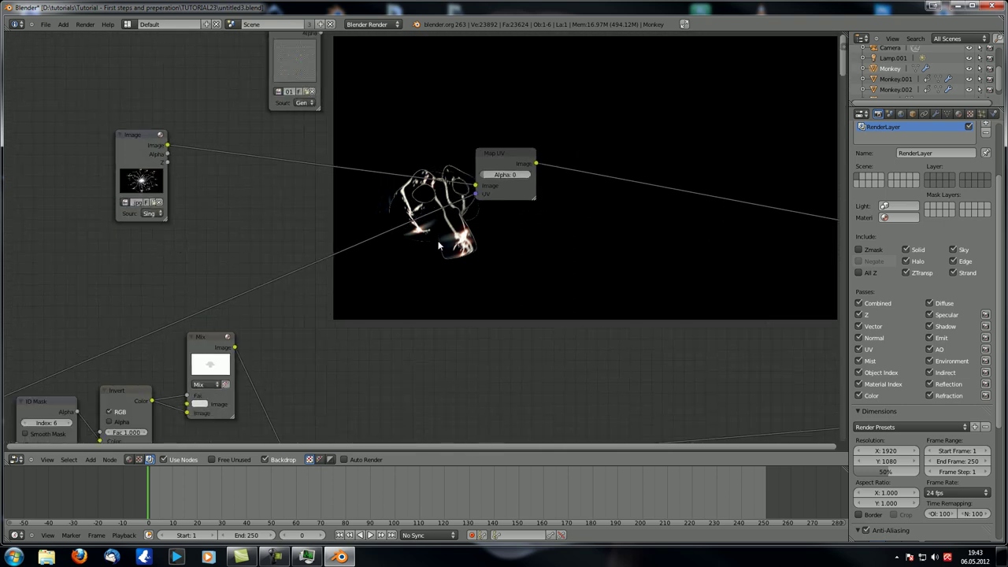
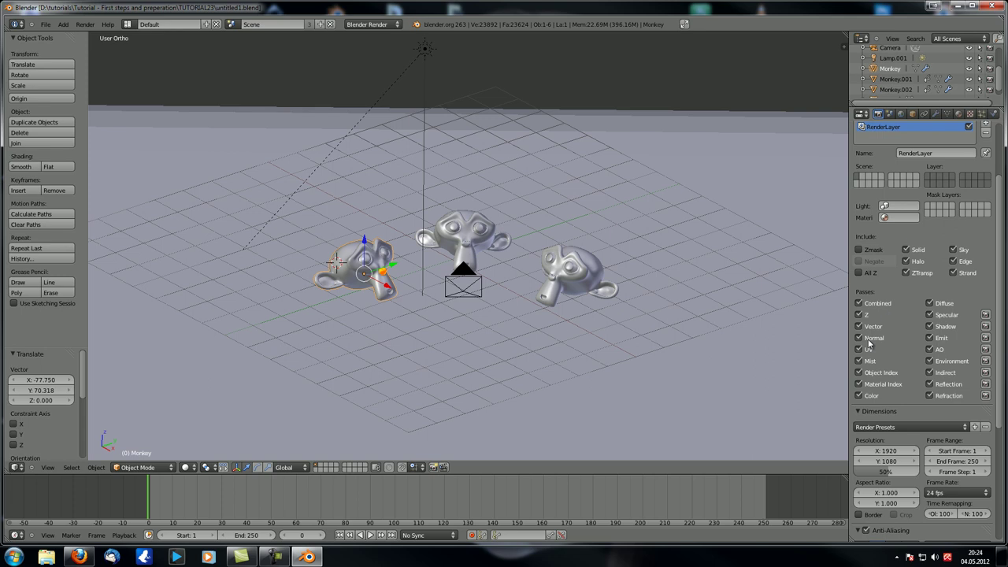
Change the 3D View area to the Node Editor to display the compositing node tree
click(17, 468)
click(34, 356)
scroll(435, 237, down, 4)
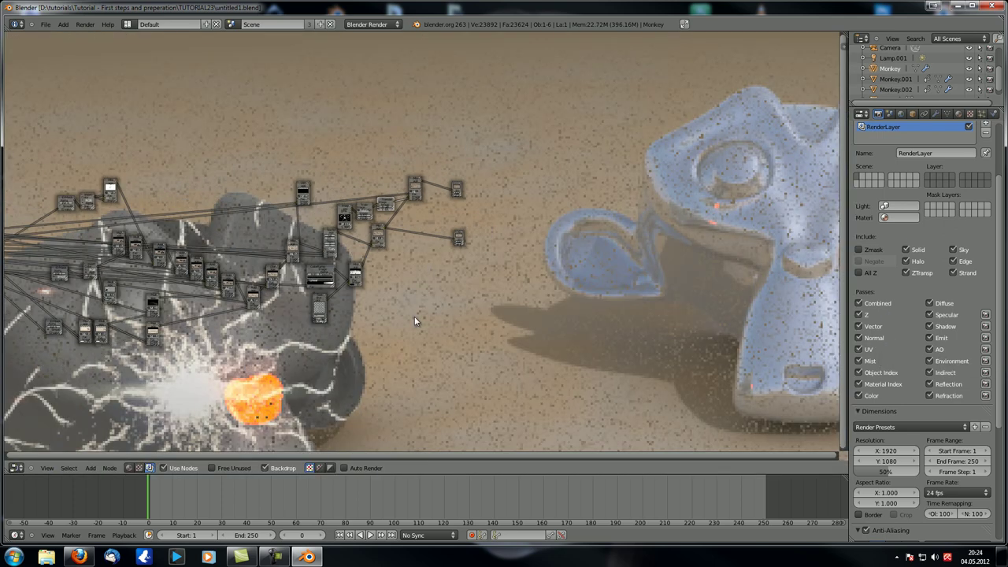
Shrink the backdrop image and shift it so the rendered monkeys are visible behind the nodes
key(v)
key(v)
key(v)
key(v)
key(v)
key(v)
key(v)
alt+middle_drag(655, 336, 231, 267)
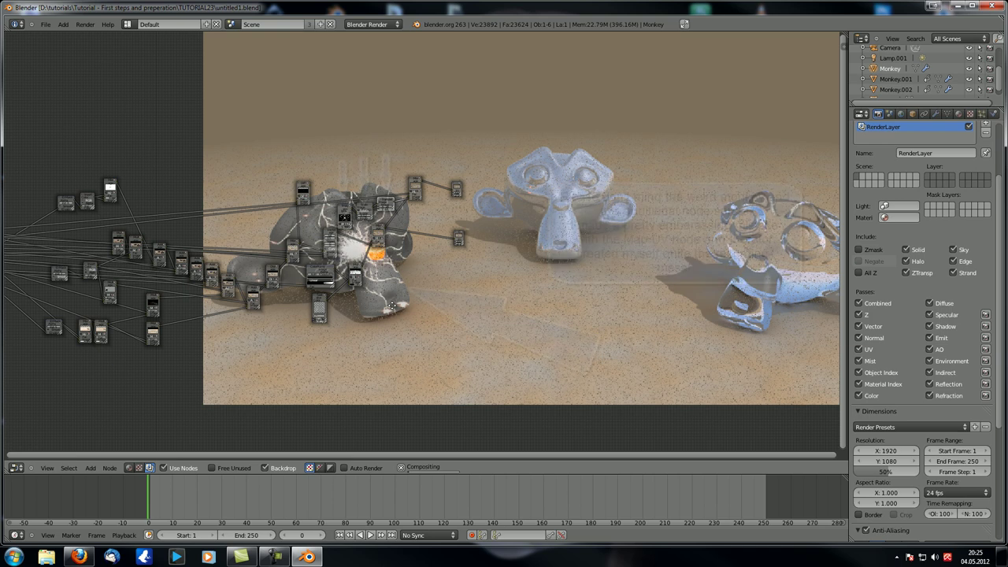
Show the Render Layers node's Normal pass in the backdrop and reposition the backdrop so all three monkeys fit in the editor
middle_drag(392, 305, 656, 331)
scroll(400, 308, up, 8)
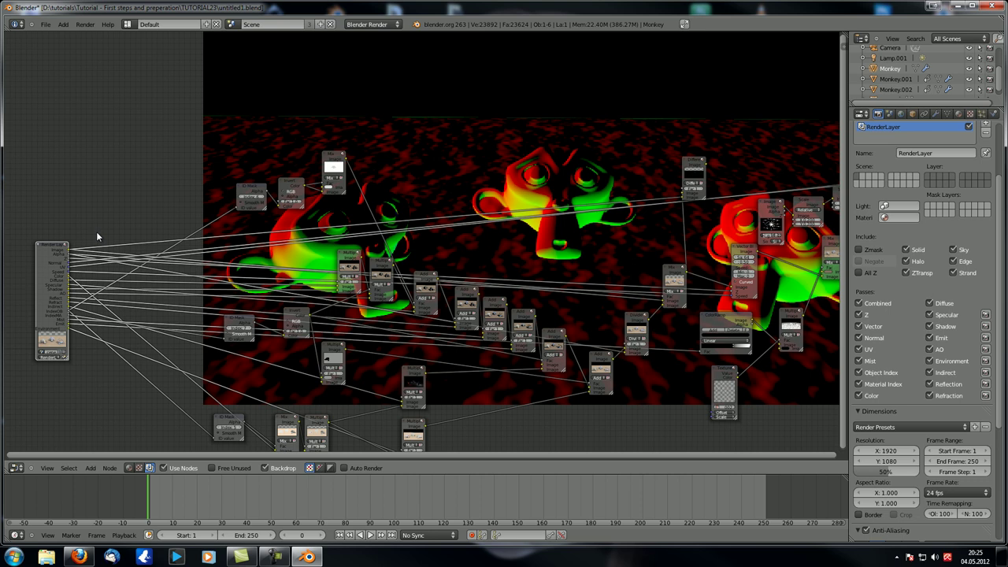
middle_drag(461, 195, 465, 350)
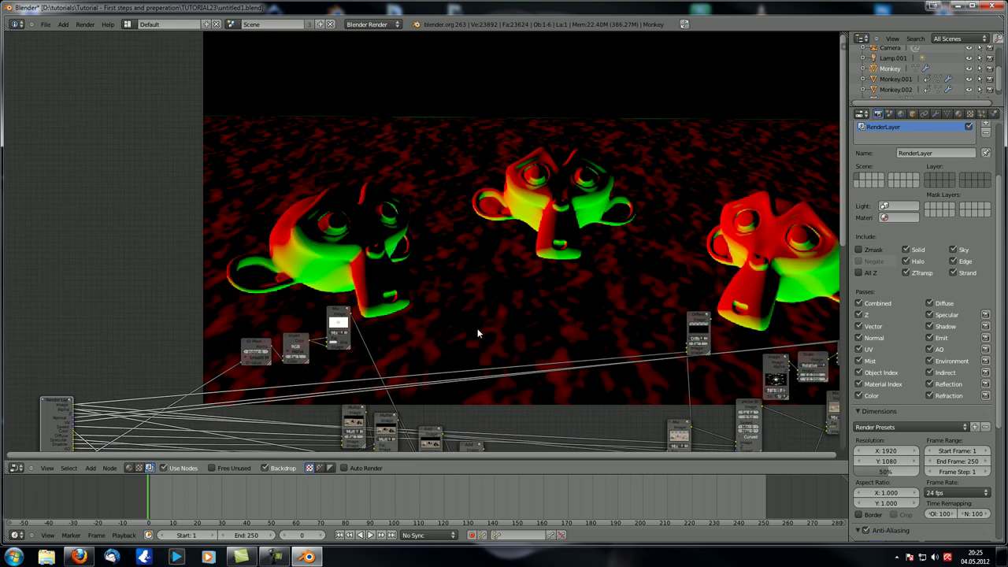
alt+middle_drag(562, 270, 402, 248)
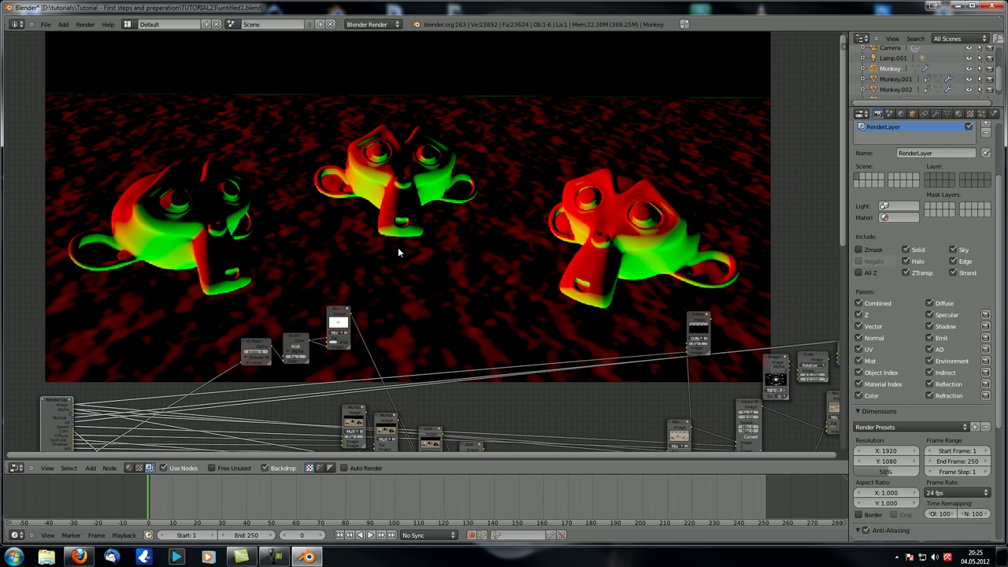
scroll(398, 248, down, 3)
middle_drag(404, 248, 405, 237)
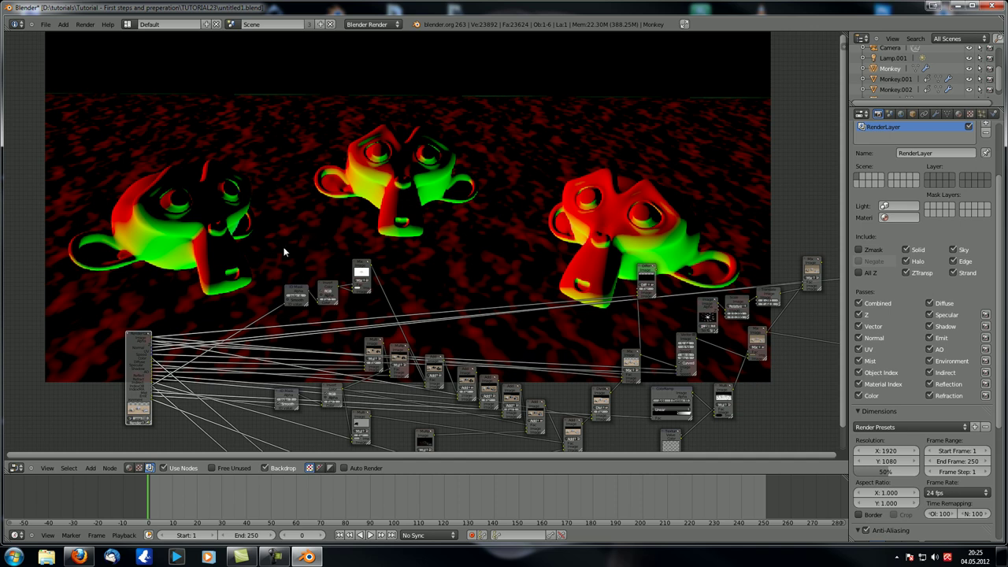
Add a Normal vector node and place it in the free space above the node tree
middle_drag(290, 235, 253, 206)
key(shift+a)
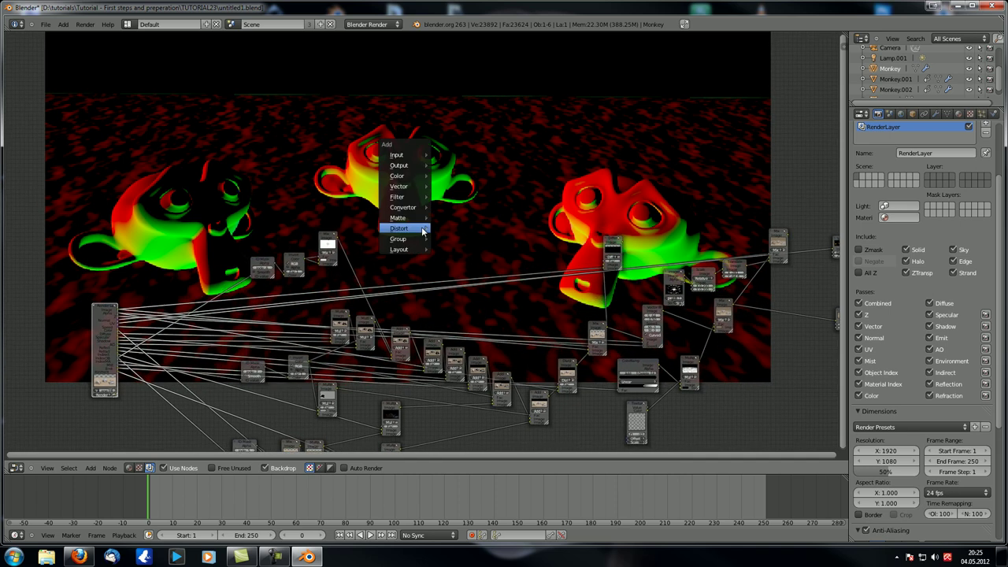
mouse_move(422, 228)
mouse_move(410, 207)
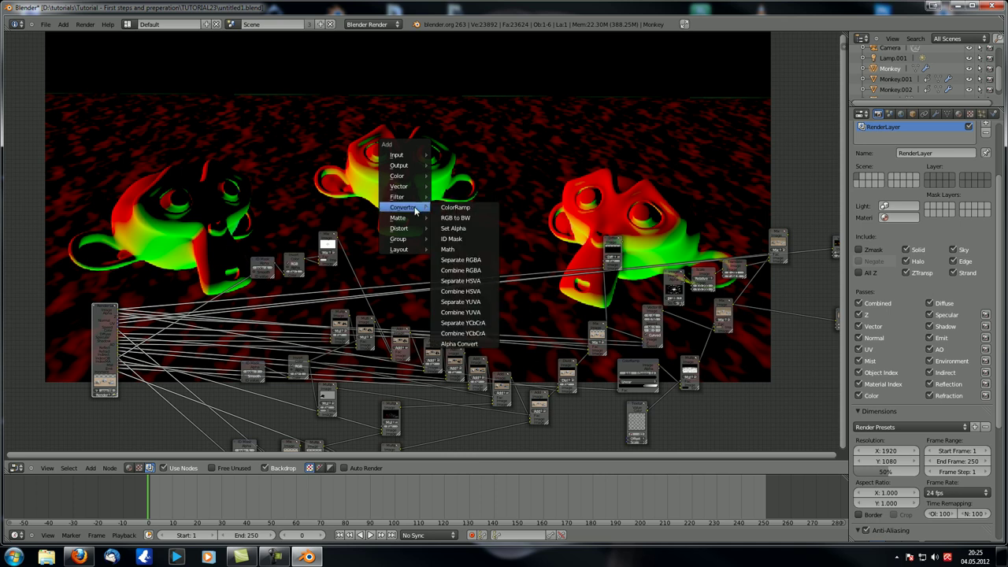
click(456, 186)
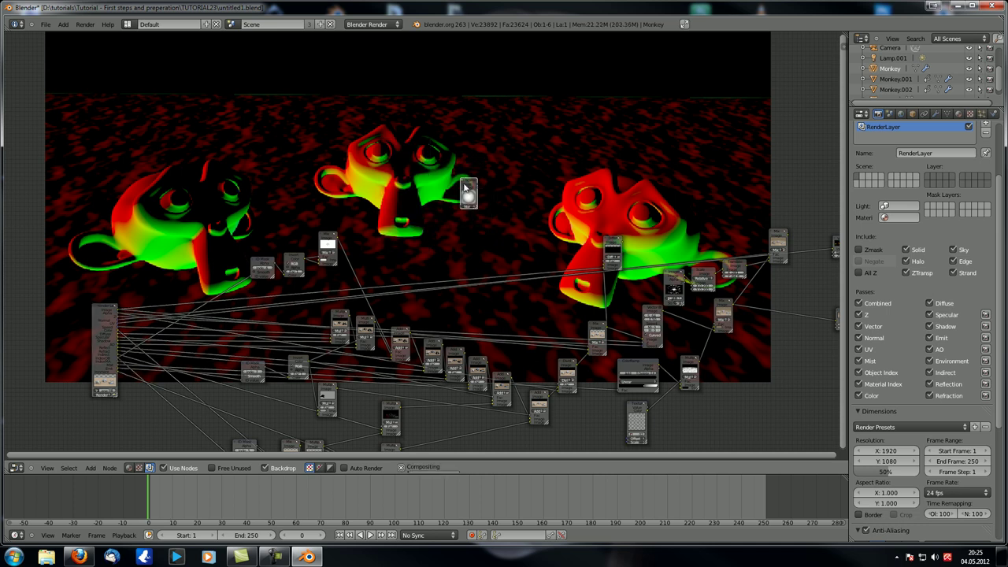
click(447, 151)
Connect the Render Layers node's Normal pass to the Normal node and show the Normal node's Dot output in the backdrop
ctrl+shift+click(456, 158)
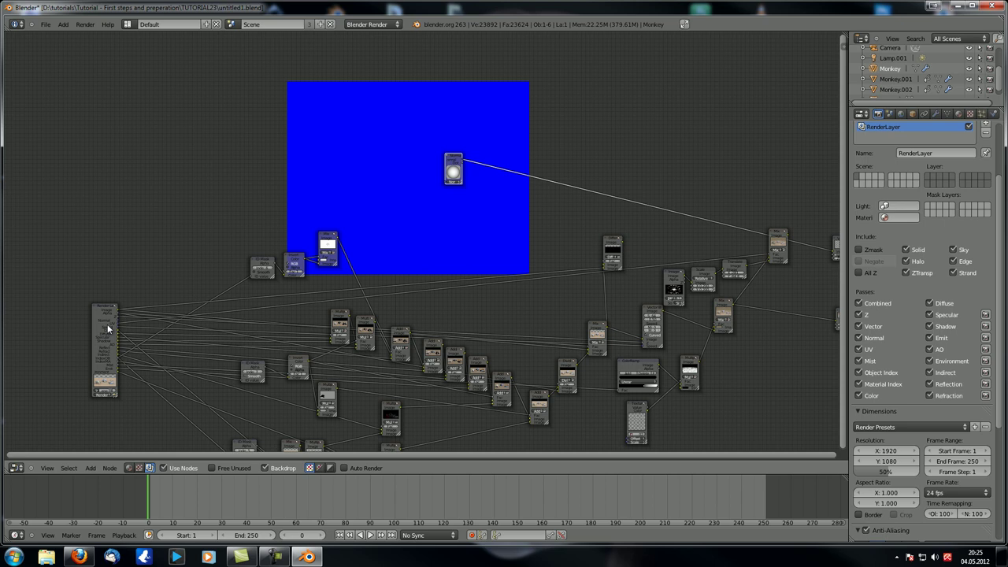
drag(117, 319, 451, 184)
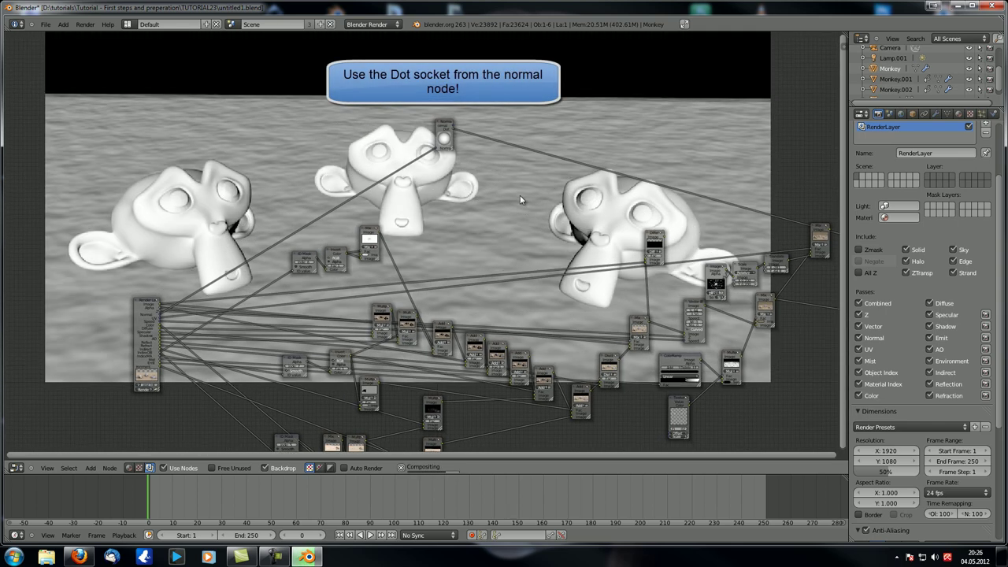
middle_drag(520, 196, 517, 226)
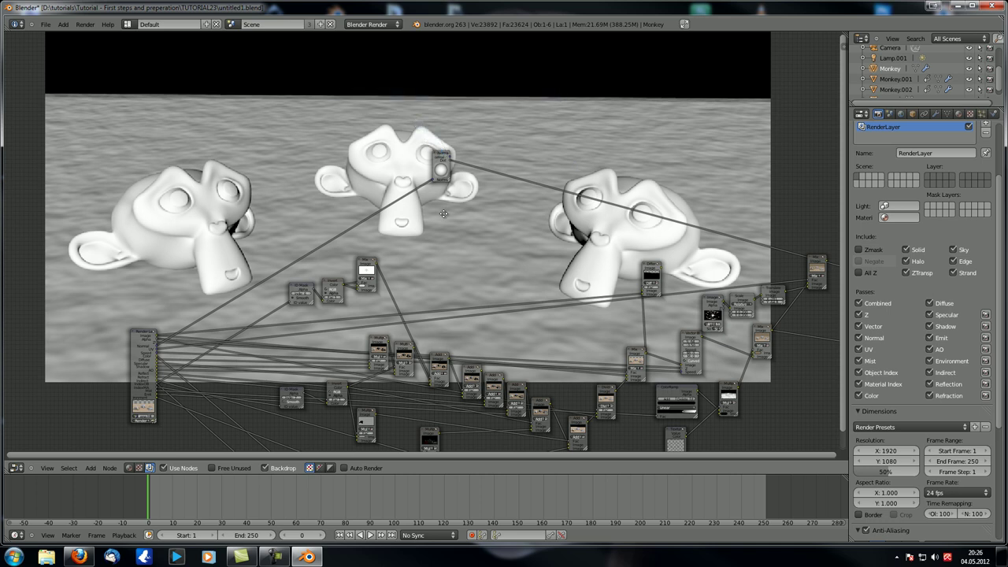
middle_drag(443, 213, 501, 212)
scroll(431, 212, up, 5)
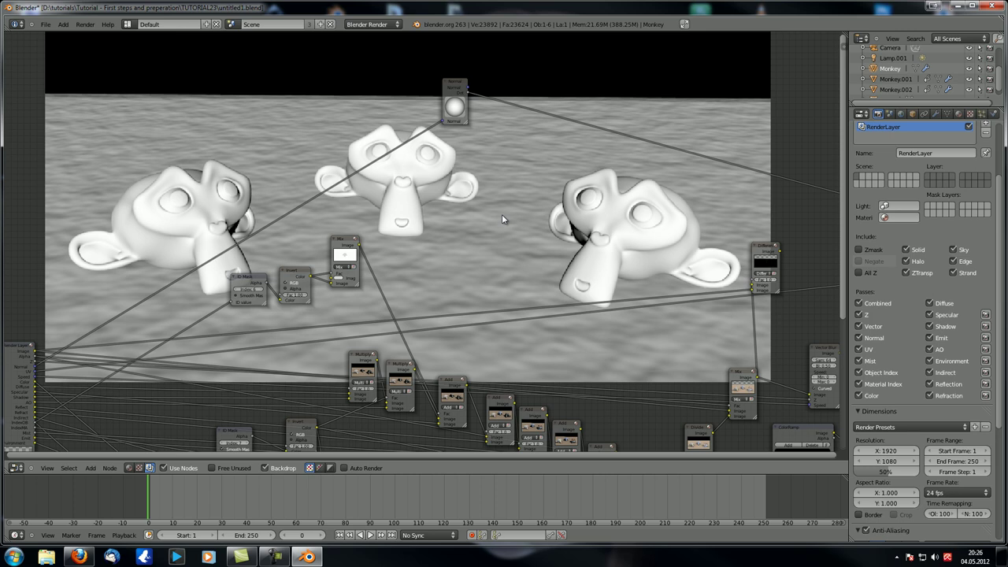
scroll(501, 215, down, 5)
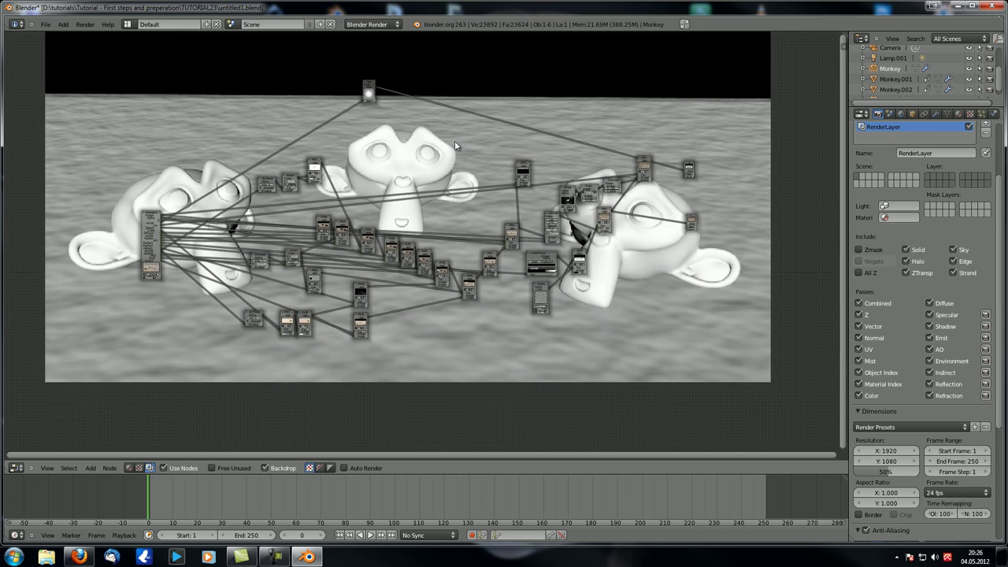
Move the existing chain of compositing nodes down, clear of the Render Layers, Normal and output nodes
middle_drag(454, 144, 434, 128)
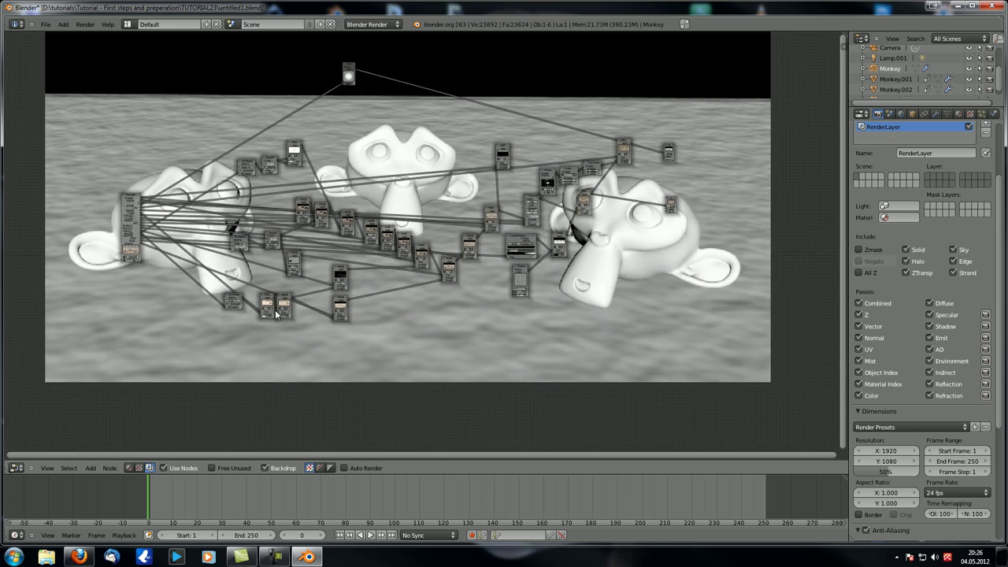
key(b)
drag(191, 371, 655, 146)
key(g)
click(537, 274)
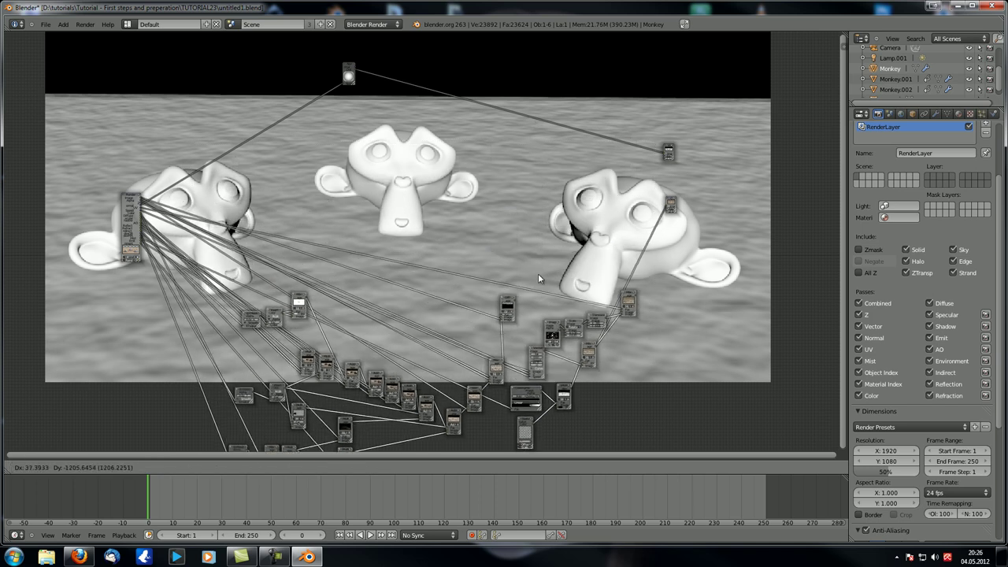
Place the Composite output node above the Viewer node and cut its incoming link
mouse_move(669, 198)
mouse_down()
mouse_move(670, 310)
mouse_move(667, 91)
mouse_up()
ctrl+drag(636, 207, 652, 197)
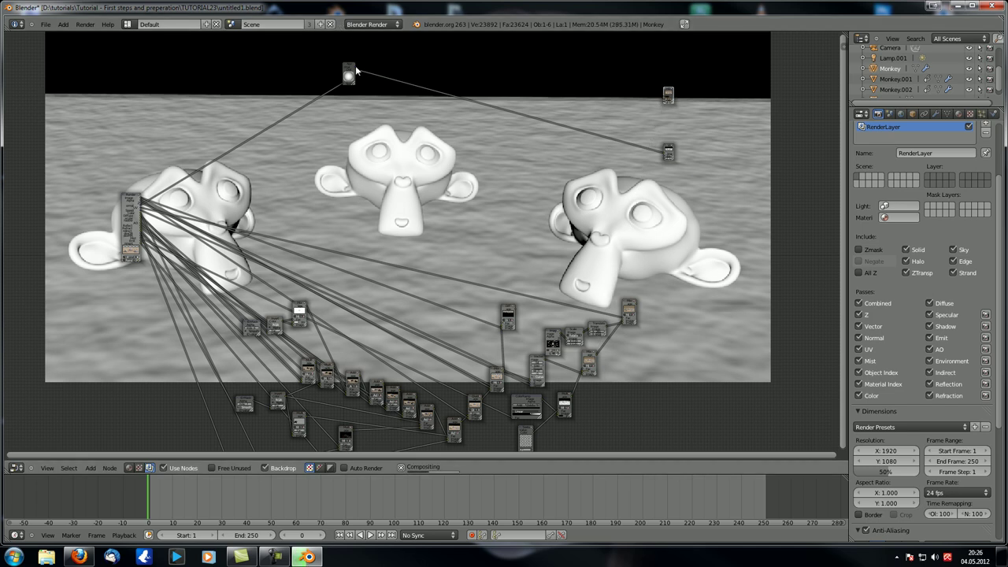
Add a Mix color node and insert it into the link between the Normal node and the Viewer
scroll(543, 86, up, 4)
key(shift+a)
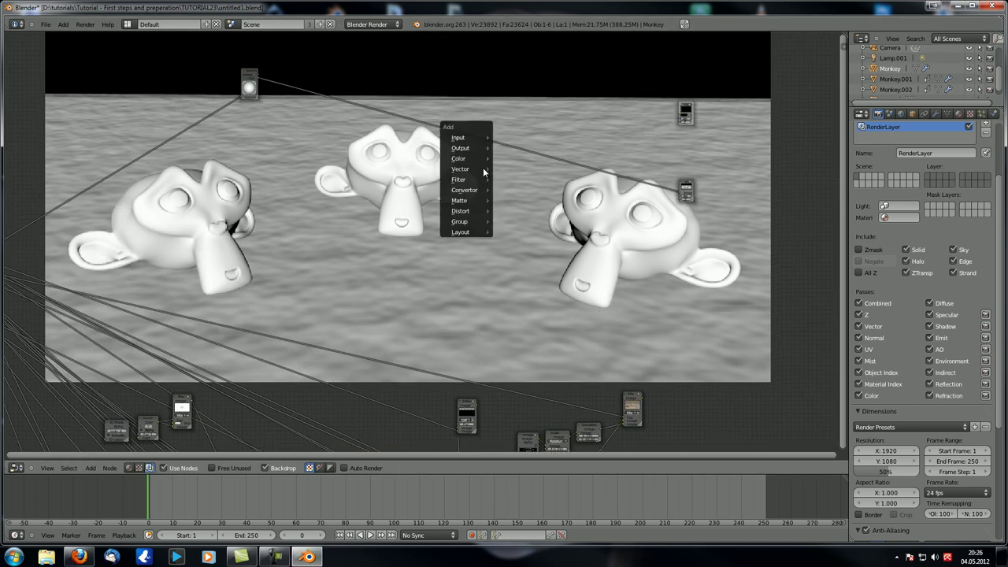
mouse_move(483, 170)
click(511, 169)
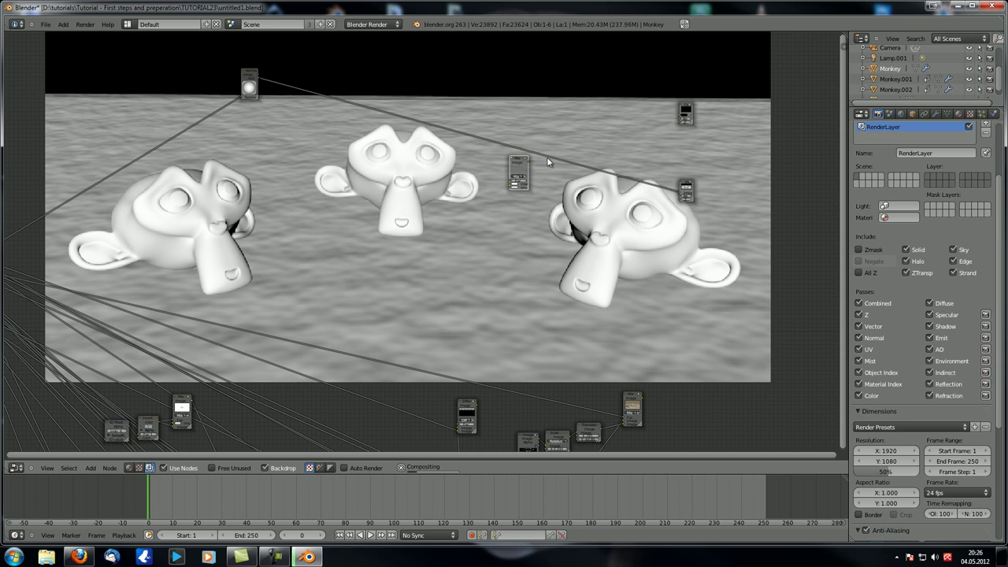
click(606, 159)
Lower the new Mix node's factor and connect its Image output to the Composite node
scroll(583, 165, up, 3)
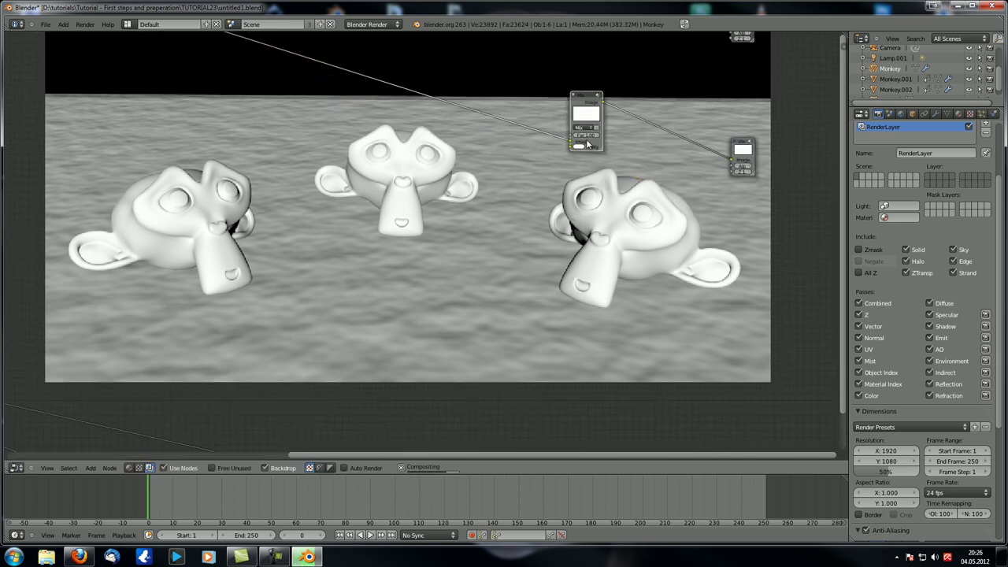
drag(587, 136, 383, 149)
scroll(596, 130, down, 3)
middle_drag(561, 135, 533, 213)
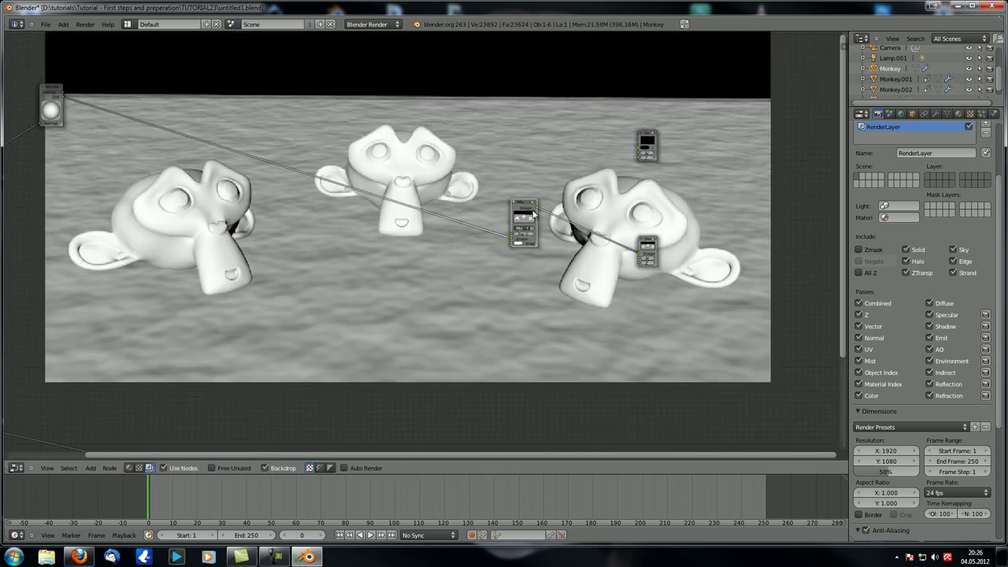
drag(538, 208, 639, 148)
scroll(412, 164, down, 2)
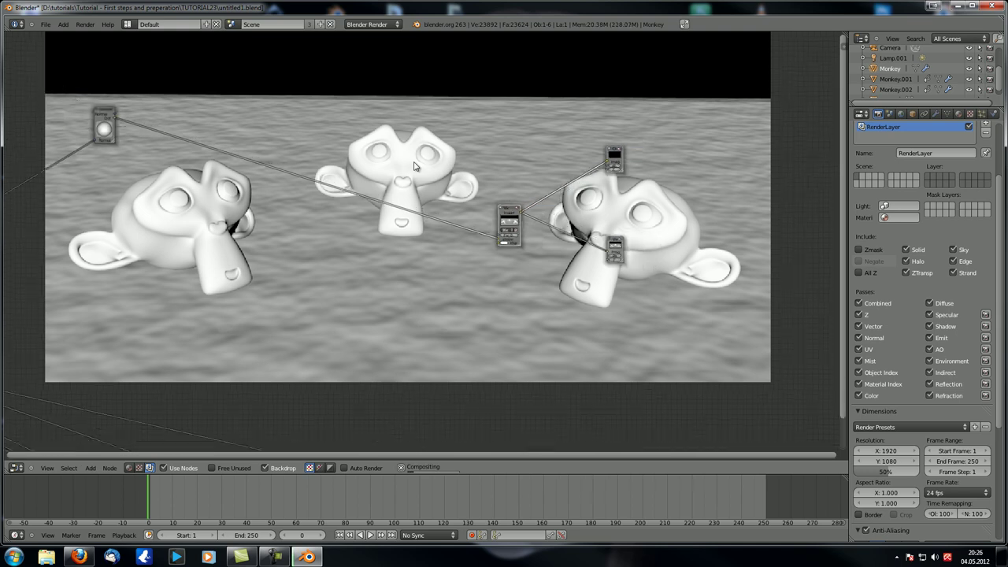
Move the Normal node closer to the Render Layers node to make room before the existing Mix node
middle_drag(372, 166, 470, 146)
scroll(554, 234, down, 4)
scroll(598, 203, up, 3)
middle_drag(598, 203, 667, 200)
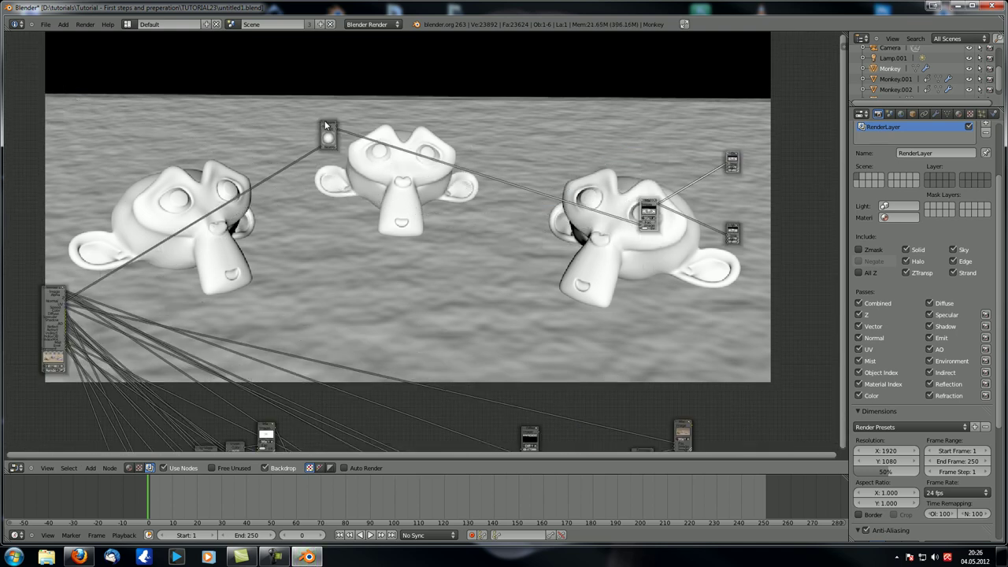
drag(319, 134, 261, 177)
middle_drag(416, 240, 530, 222)
scroll(466, 206, up, 3)
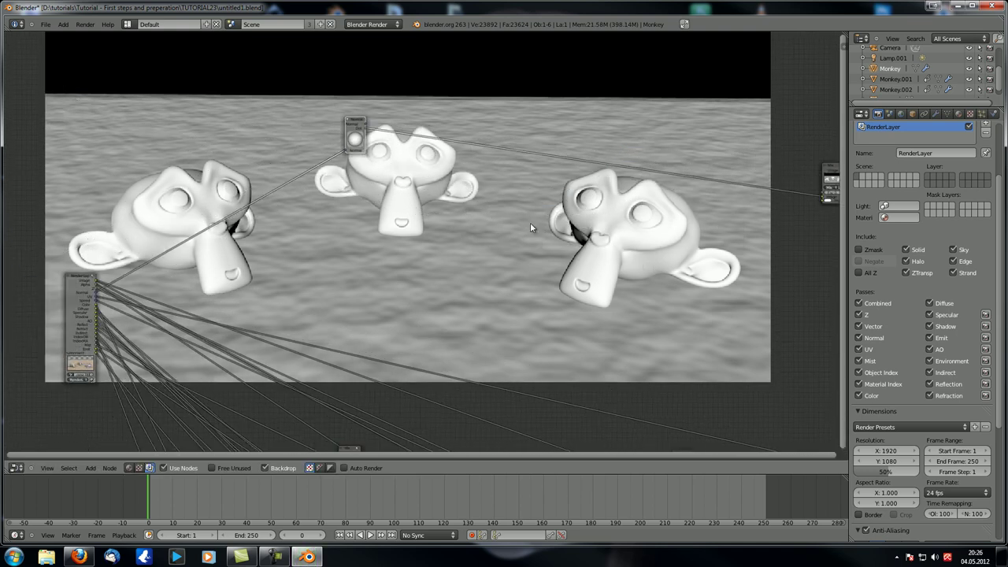
Add a Mix node after the Normal node, with Dot driving its factor and the Render Layers Image feeding its first Image input
scroll(530, 222, down, 1)
key(shift+a)
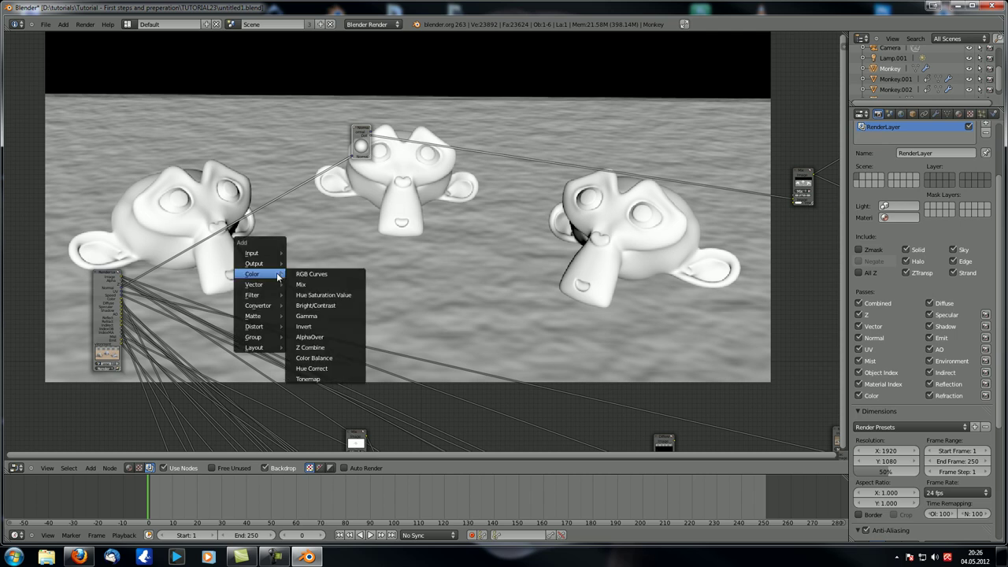
click(300, 284)
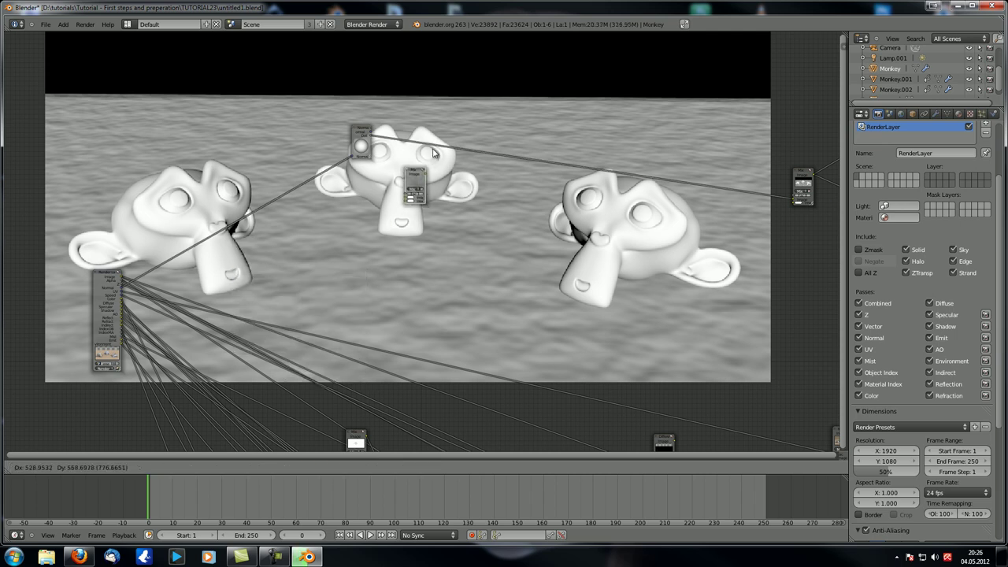
click(376, 187)
drag(123, 275, 386, 199)
scroll(454, 238, up, 4)
scroll(414, 293, up, 2)
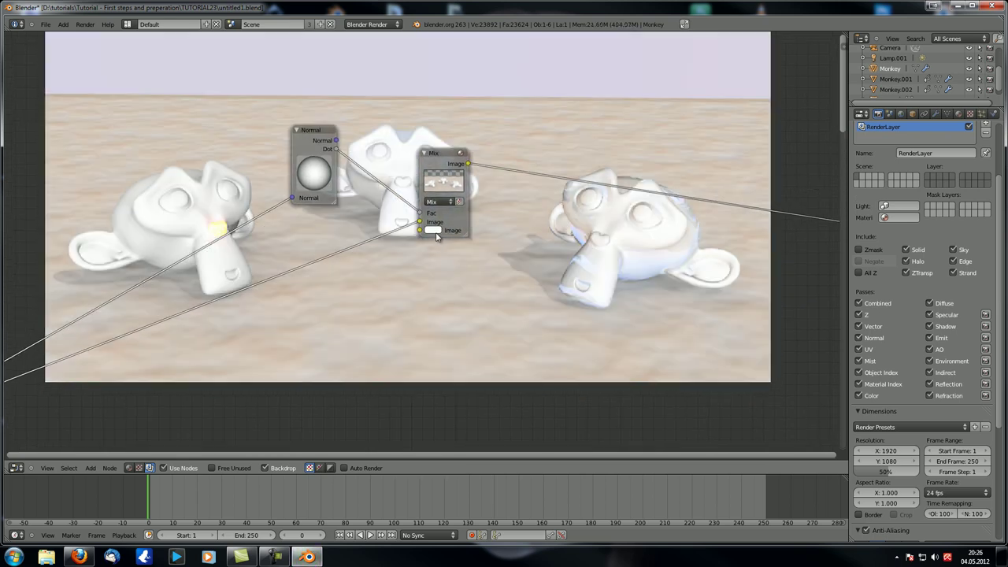
Darken the new Mix node's second Image colour to R, G and B 0.02306
click(438, 230)
drag(501, 157, 500, 157)
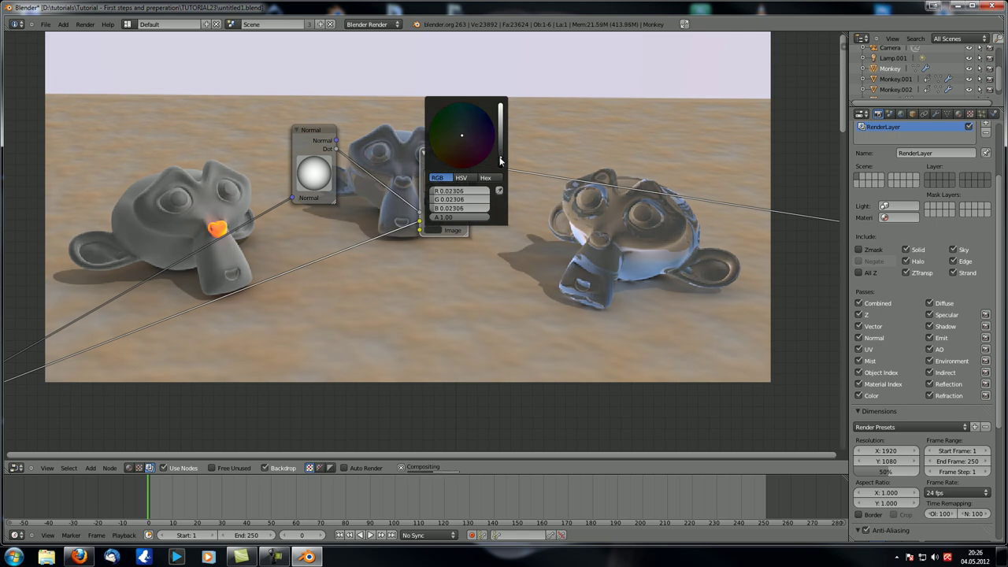
middle_drag(378, 303, 381, 280)
scroll(381, 280, up, 2)
scroll(425, 261, up, 1)
click(481, 226)
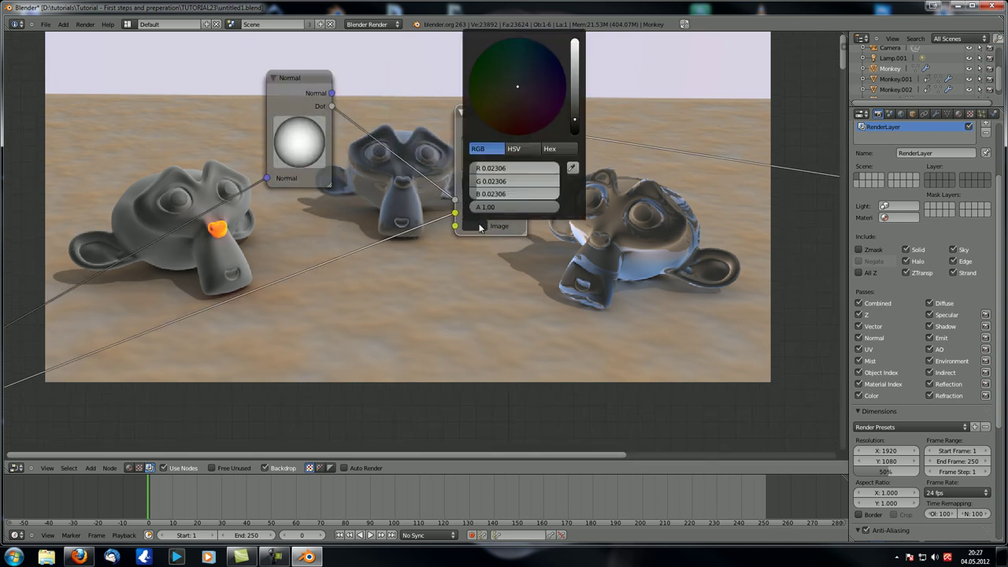
scroll(446, 265, down, 5)
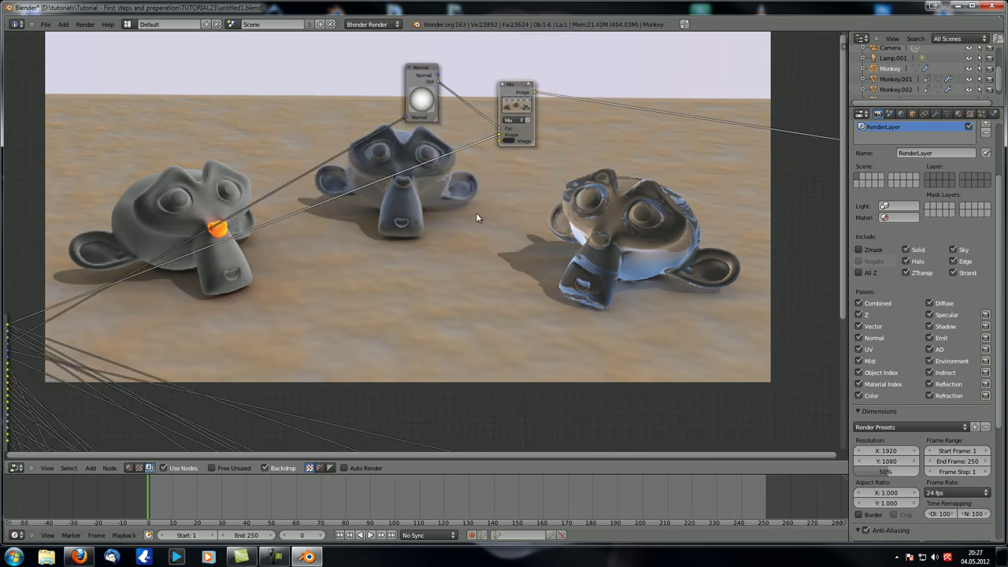
drag(71, 307, 68, 306)
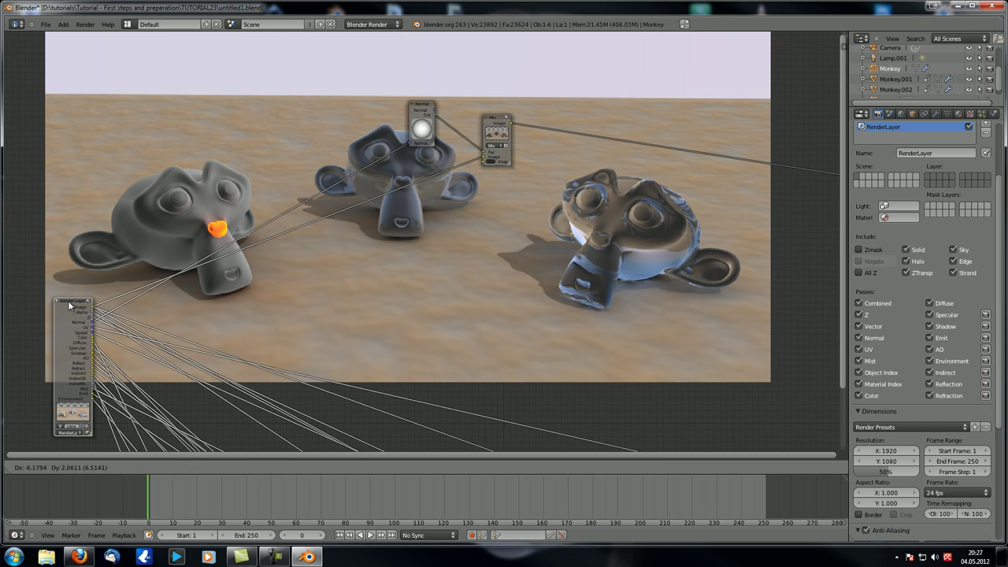
click(495, 127)
key(shift+d)
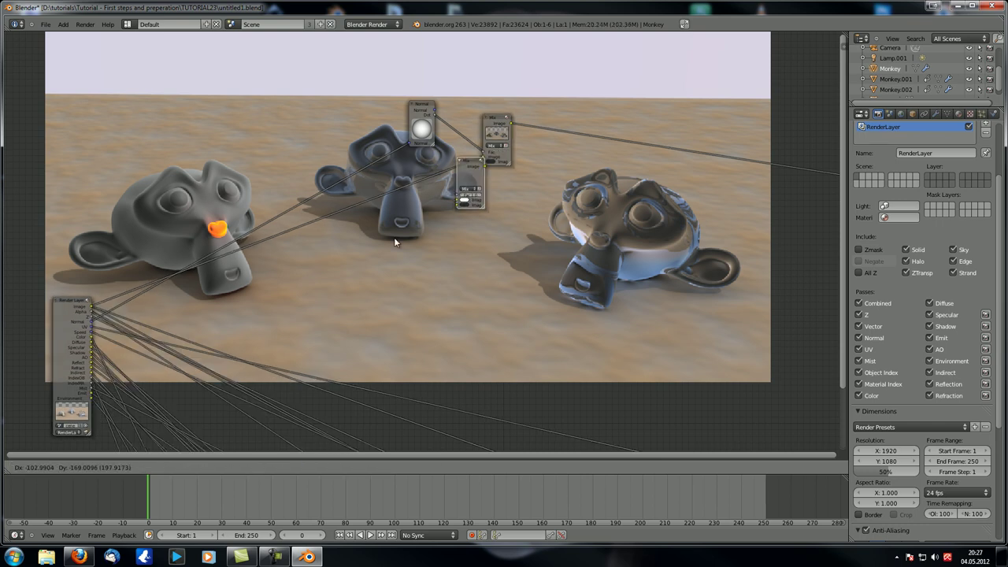
click(277, 286)
Add an RGB Curves node, feed it the Render Layers Image output and preview it in the Viewer
key(shift+a)
mouse_move(291, 288)
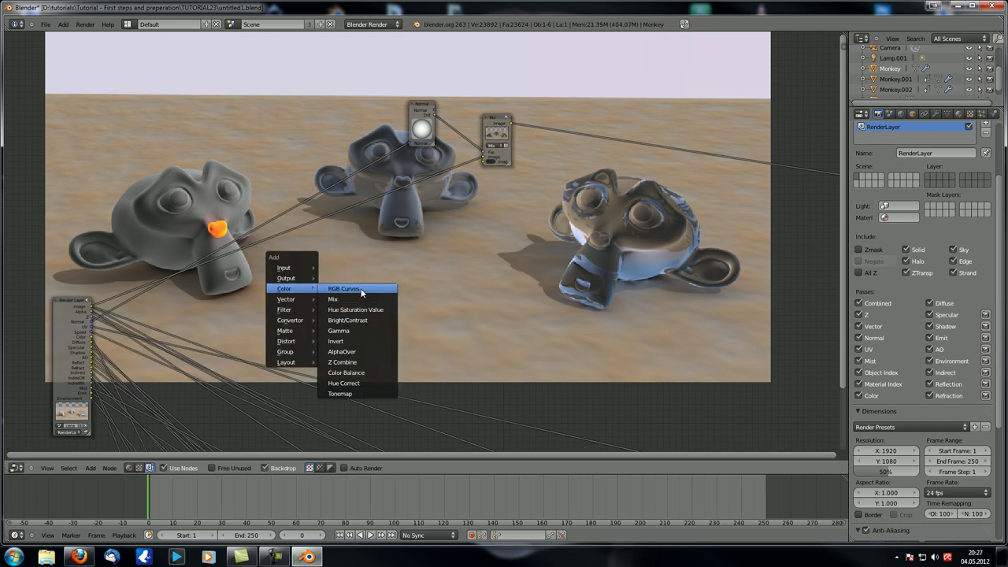
click(343, 288)
click(293, 288)
drag(92, 306, 312, 322)
ctrl+shift+click(330, 266)
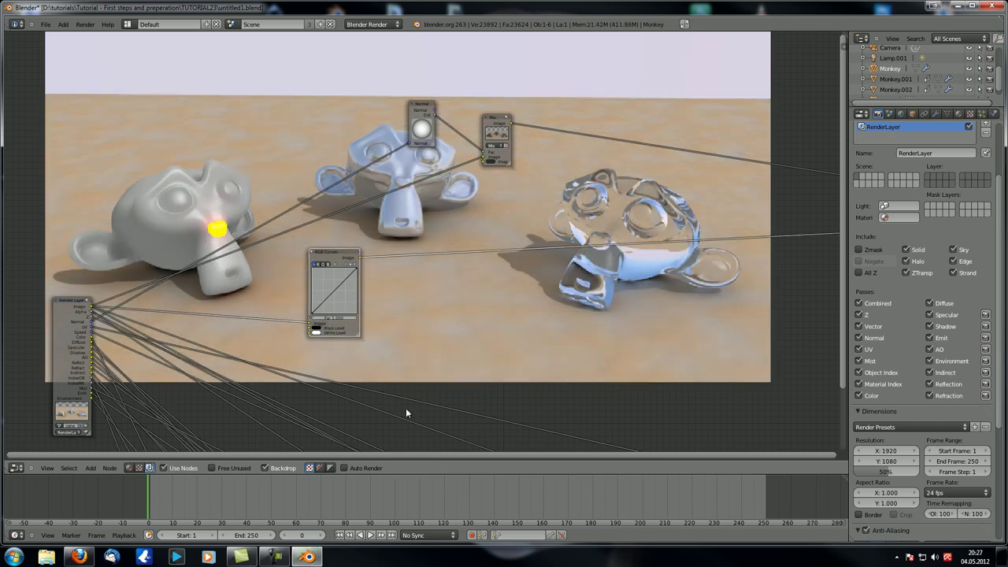
Bend the combined curve of the RGB Curves node into a steep, high-contrast S-shape
middle_drag(435, 364, 388, 399)
scroll(387, 399, up, 3)
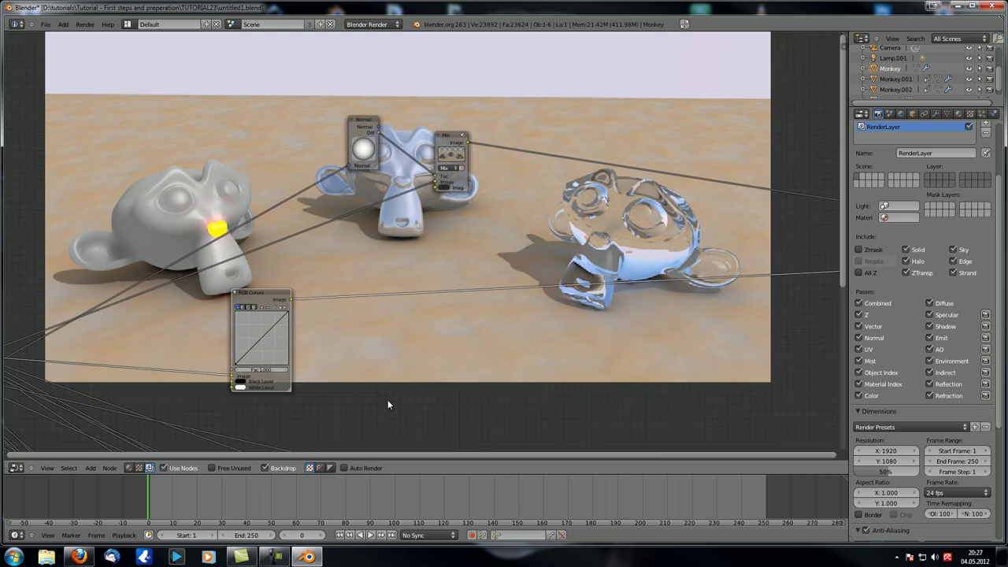
mouse_move(256, 351)
mouse_down()
mouse_move(258, 336)
mouse_move(247, 362)
mouse_up()
Preview the Mix node in the Viewer and connect the RGB Curves Image output to its second Image input
scroll(267, 342, down, 5)
middle_drag(455, 249, 344, 243)
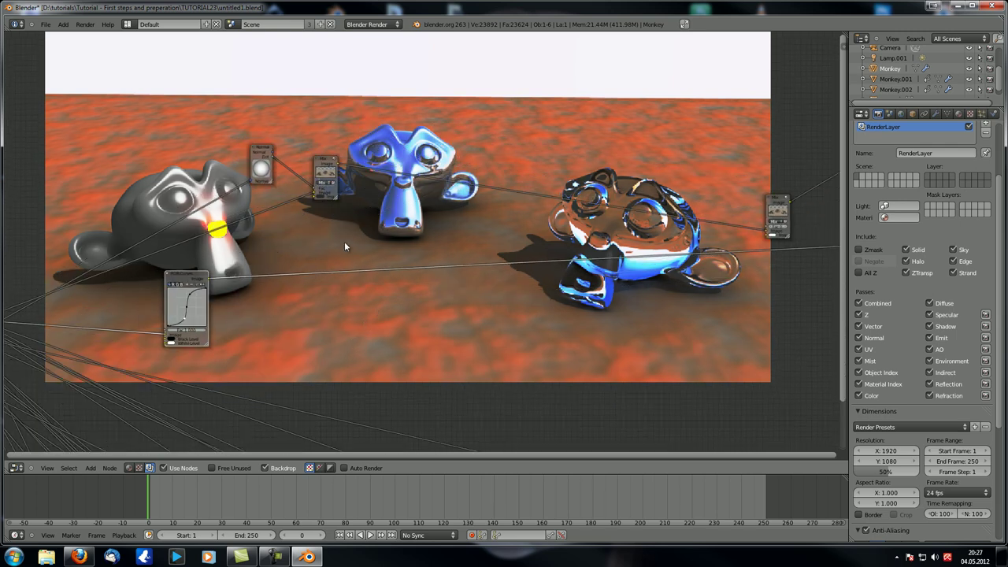
scroll(391, 258, up, 2)
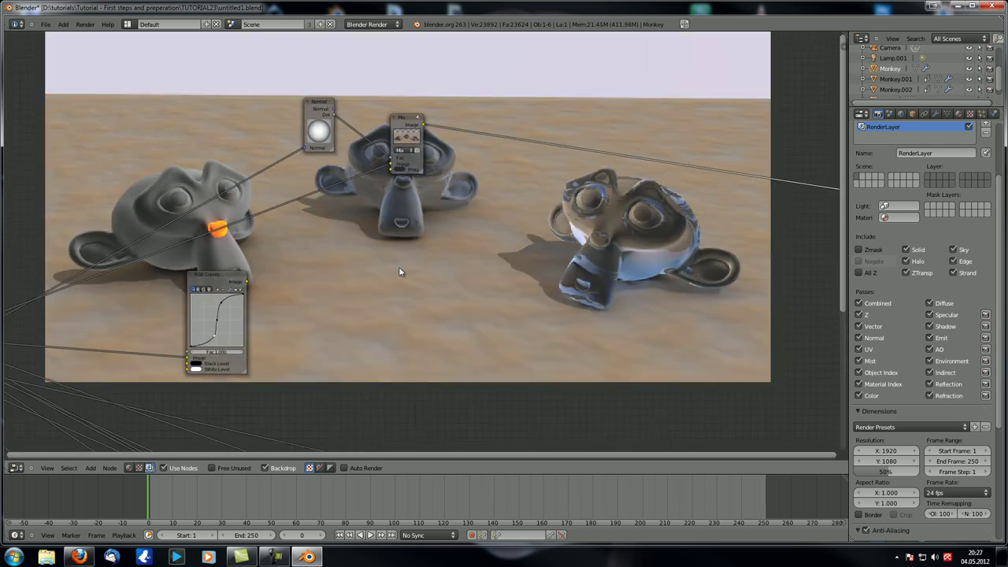
drag(249, 281, 394, 169)
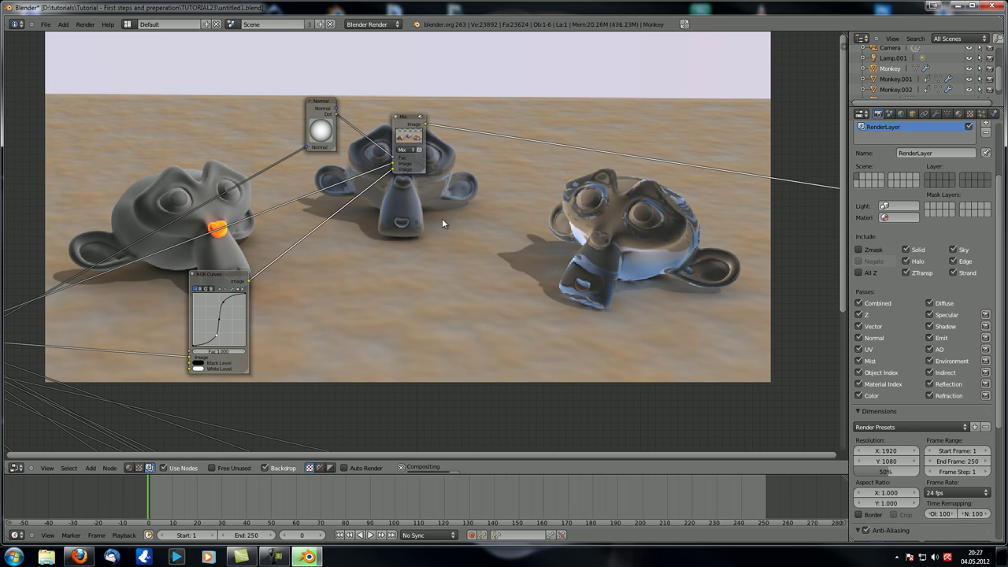
Compare the Normal node's Normal and Dot outputs with the Mix node's result in the Viewer
scroll(388, 266, up, 4)
scroll(389, 266, down, 1)
middle_drag(350, 236, 388, 236)
ctrl+shift+click(339, 71)
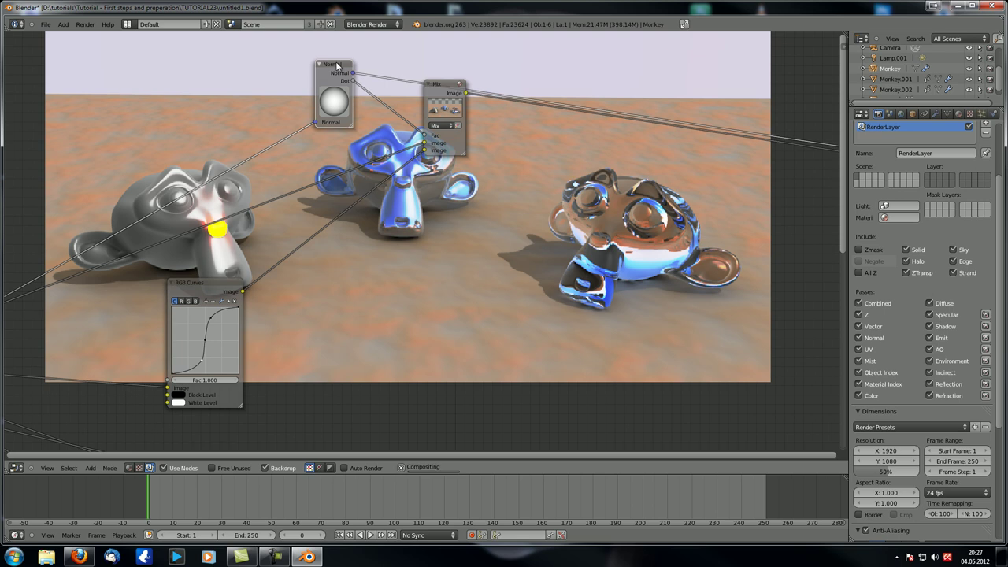
ctrl+shift+click(332, 71)
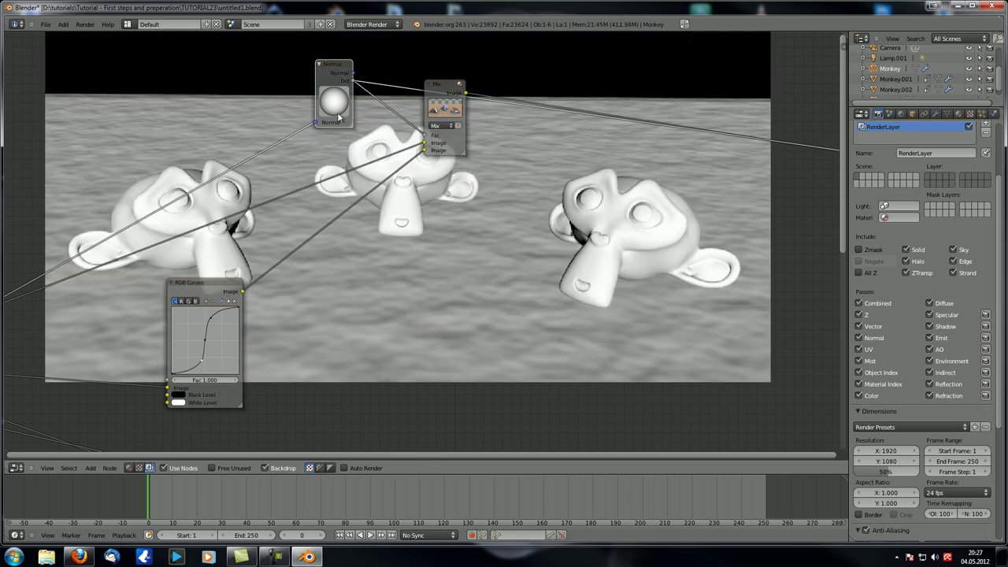
ctrl+shift+click(443, 84)
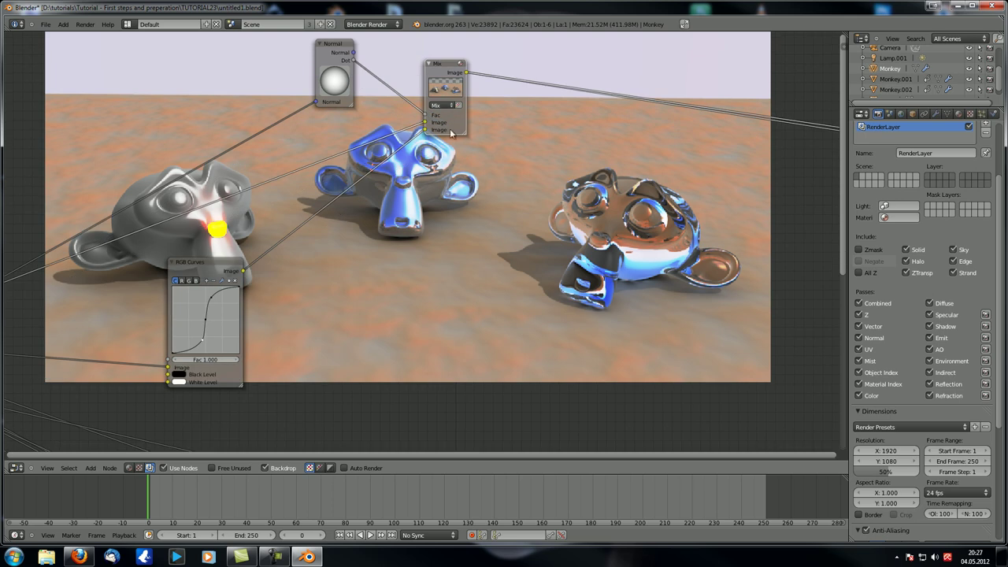
Move the Normal node away from the Mix node and insert a ColorRamp node between Dot and the Mix factor
drag(324, 46, 185, 62)
key(shift+a)
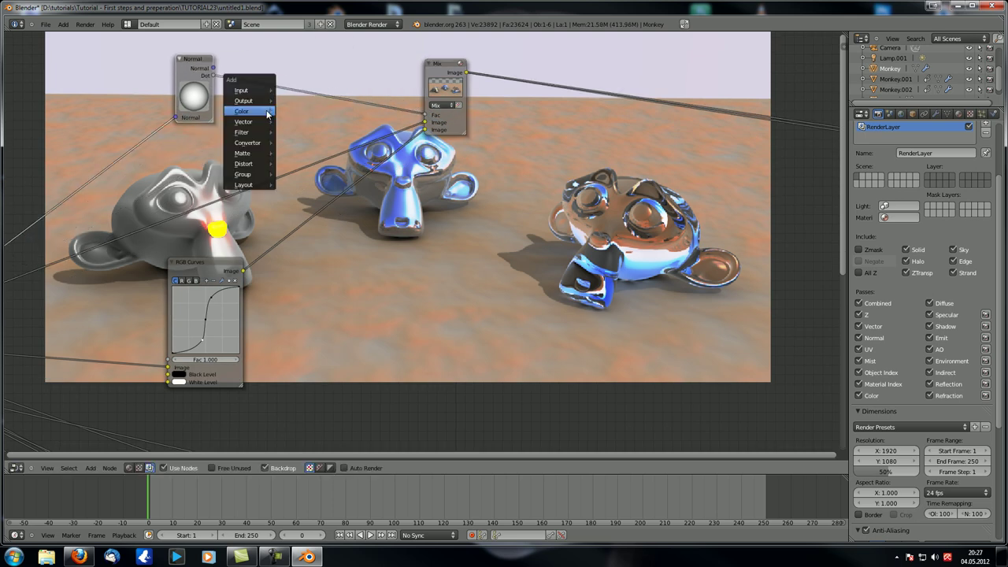
click(301, 142)
drag(320, 130, 300, 59)
scroll(380, 164, up, 4)
middle_drag(379, 165, 466, 225)
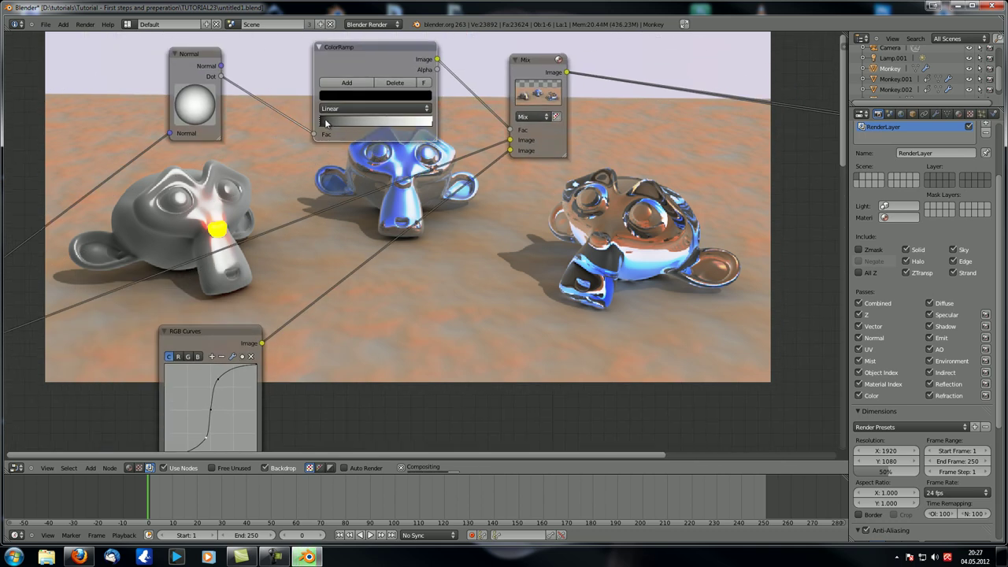
Move the ColorRamp's black and white stops close together for a hard transition
drag(323, 123, 362, 122)
drag(423, 124, 369, 122)
scroll(363, 160, down, 4)
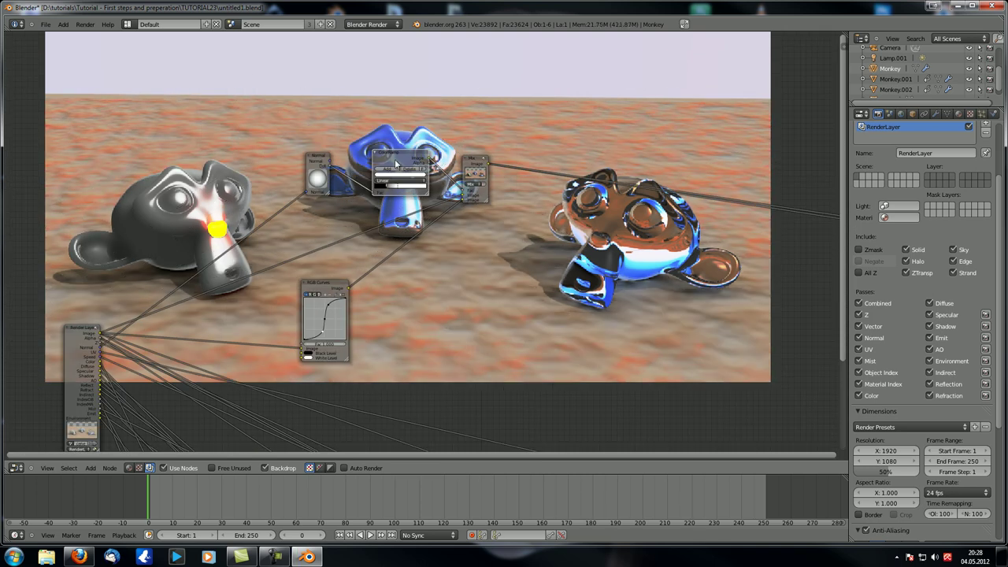
Delete the ColorRamp, Normal, RGB Curves and both Mix nodes of the relighting setup, reconnecting the links
key(ctrl+x)
click(476, 160)
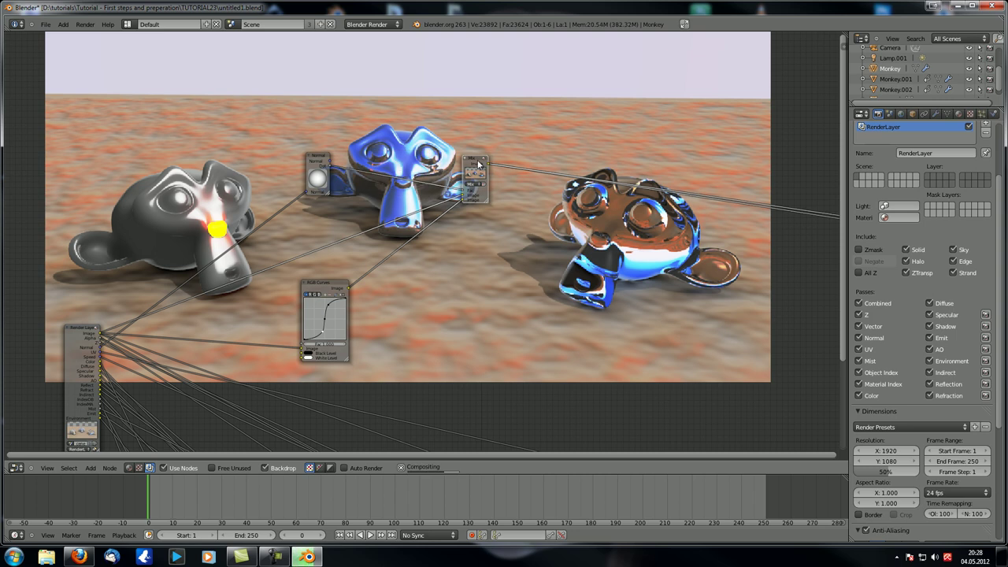
key(ctrl+x)
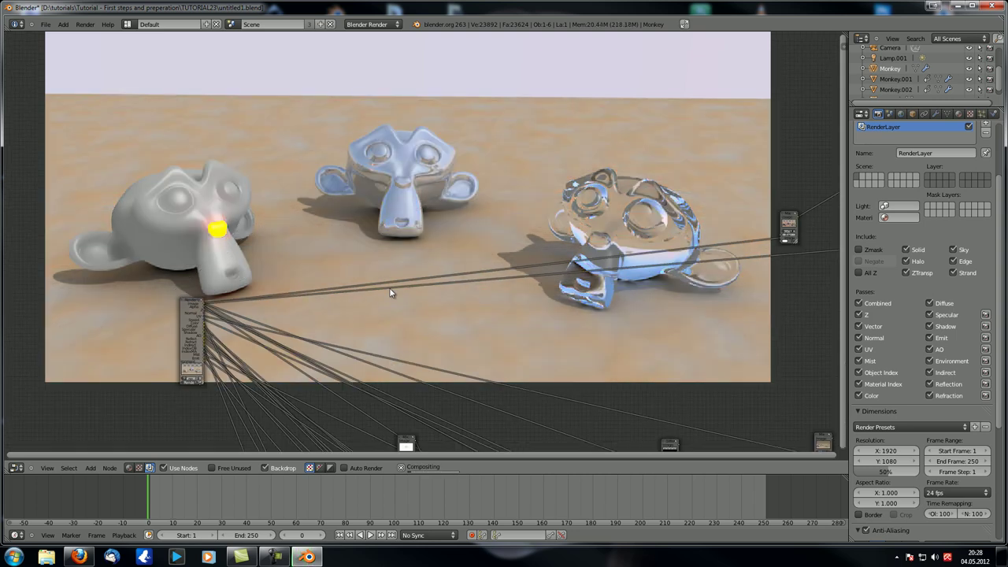
click(567, 128)
key(ctrl+x)
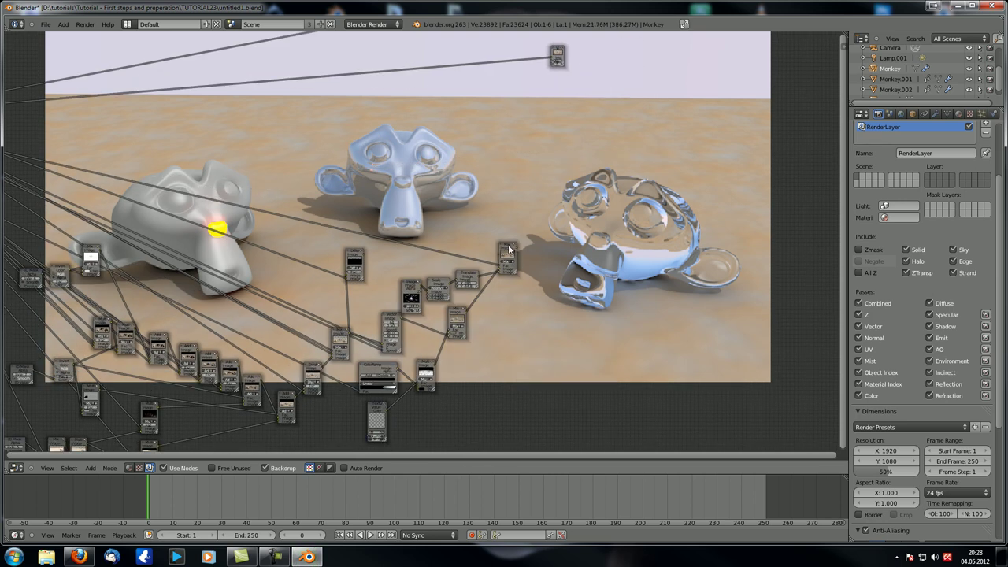
Preview the last node of the original compositing chain in the Viewer
ctrl+shift+click(508, 249)
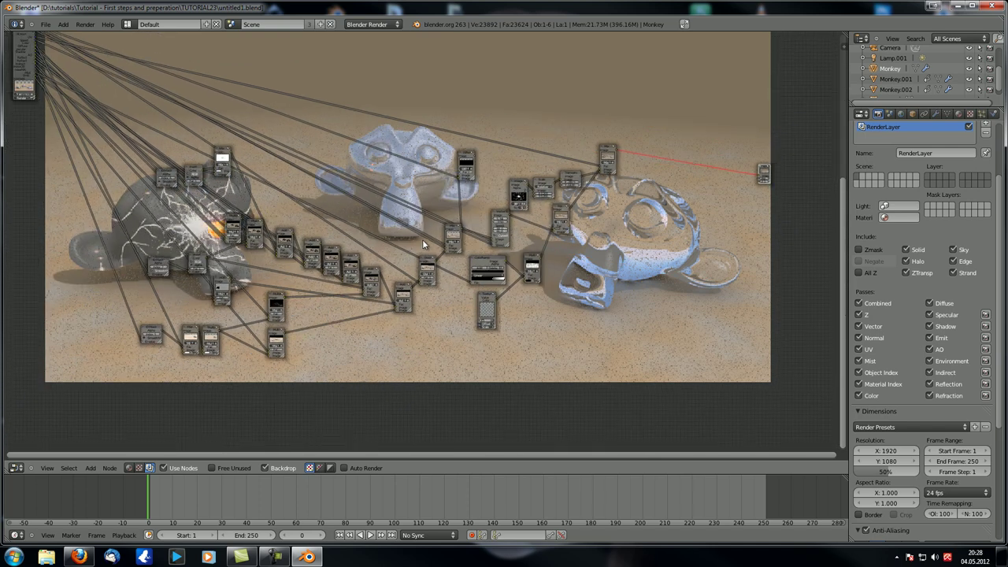
middle_drag(417, 239, 422, 240)
middle_drag(504, 136, 530, 210)
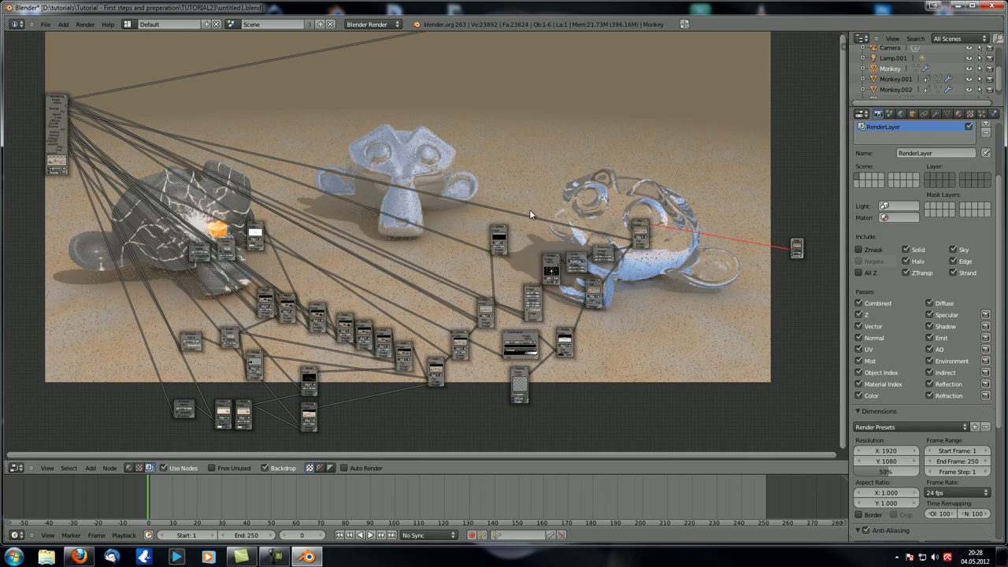
Add a Mix node above the original chain, connect the Diffuse pass to its first Image input and preview it in the Viewer
key(shift+a)
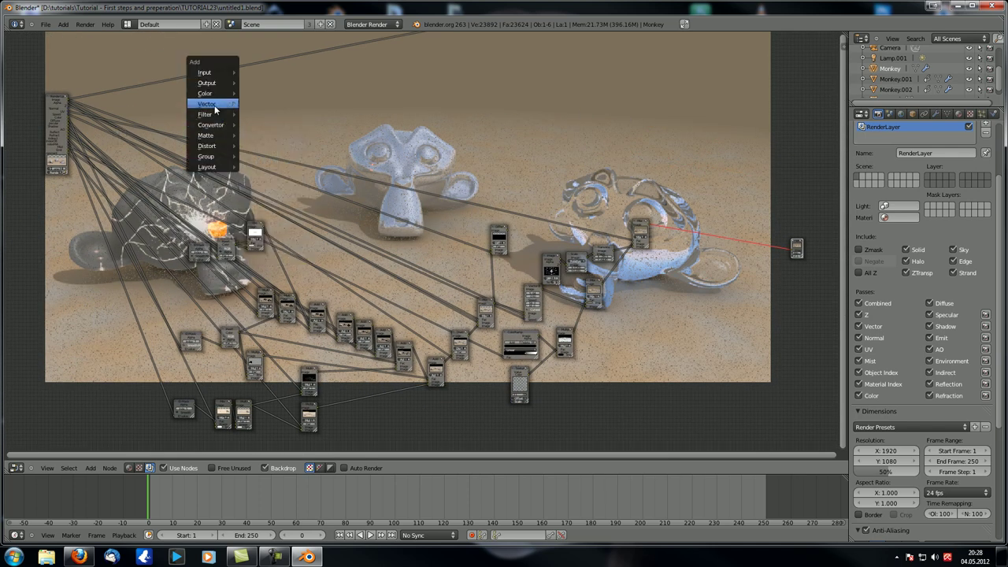
mouse_move(231, 99)
click(264, 103)
click(313, 88)
scroll(283, 94, up, 3)
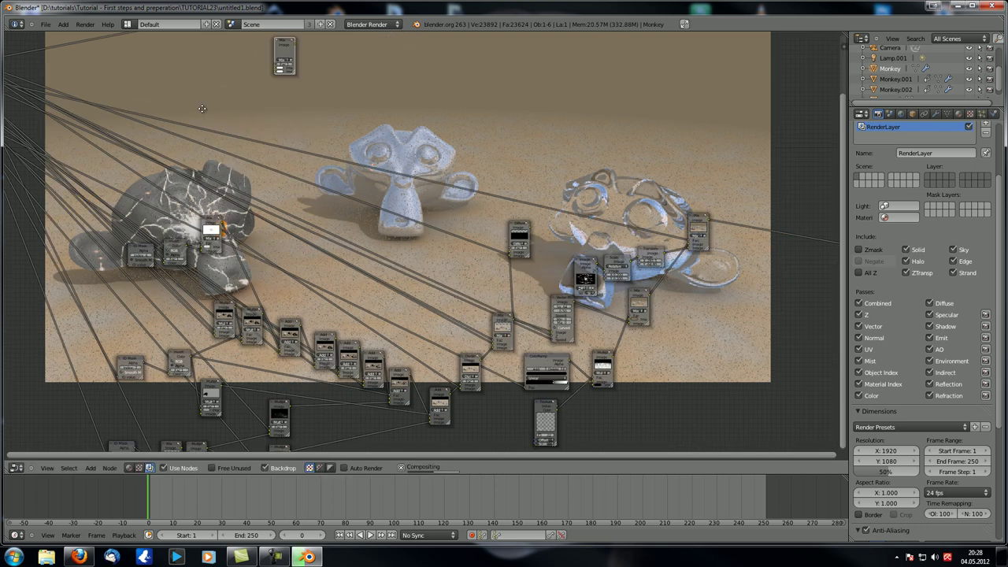
middle_drag(139, 110, 373, 207)
scroll(330, 202, up, 4)
middle_drag(273, 197, 211, 202)
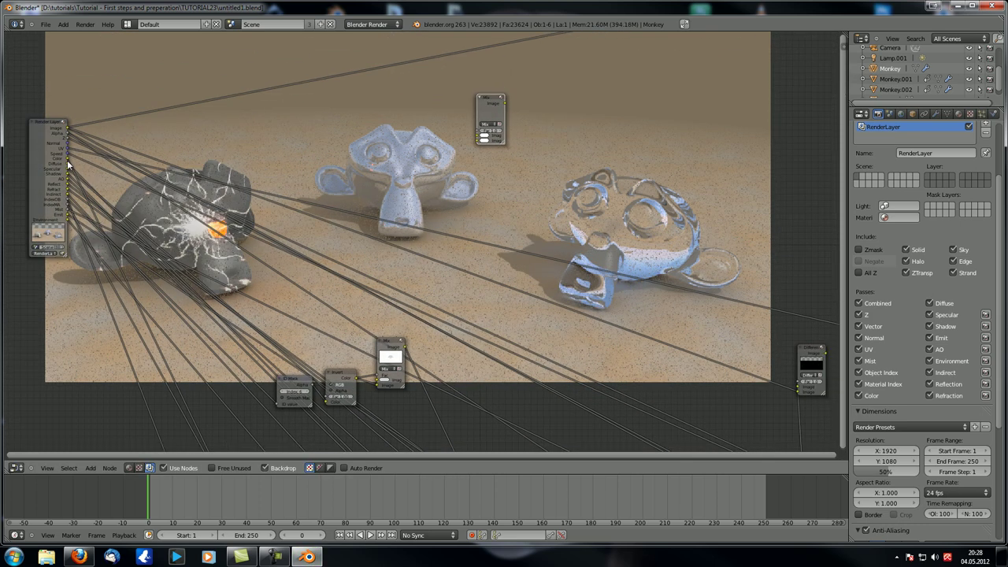
drag(68, 164, 475, 140)
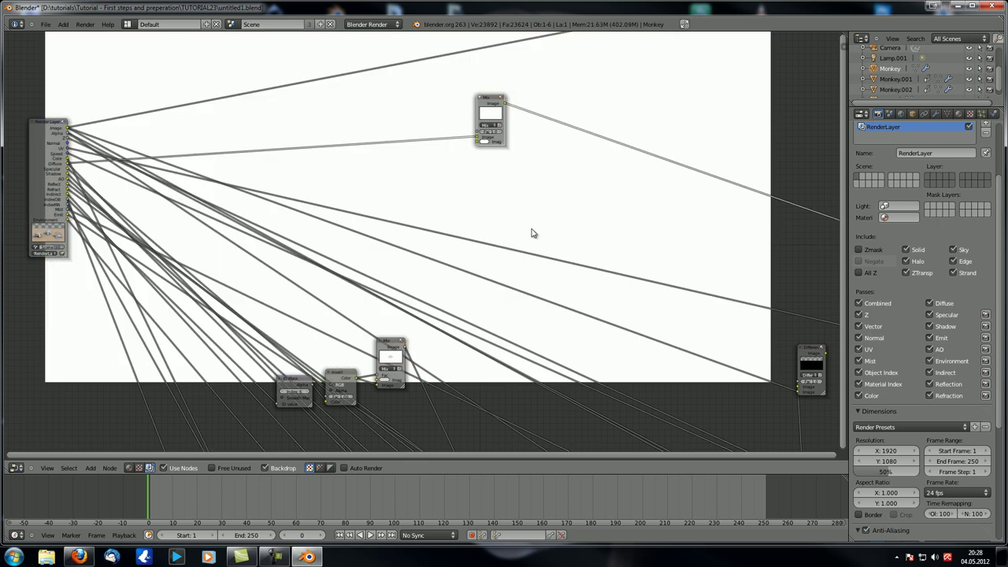
Set the new Mix node's second Image colour to black and its blend mode to Add
middle_drag(532, 233, 478, 230)
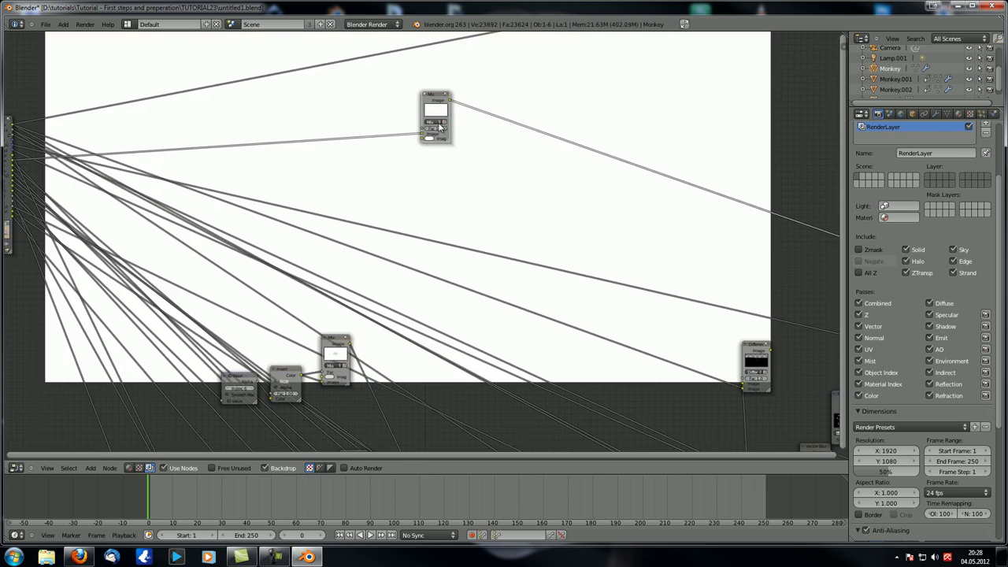
click(432, 139)
click(468, 104)
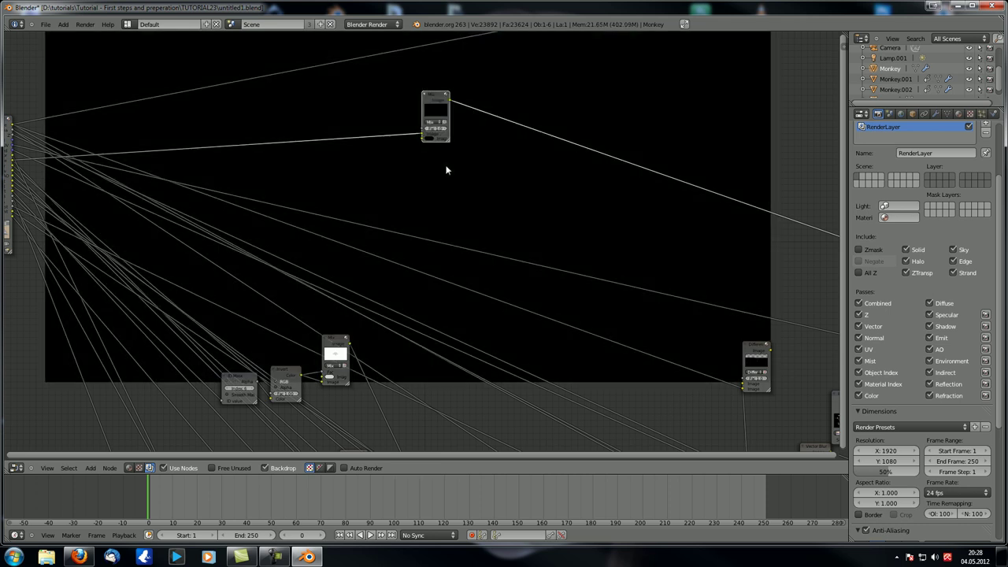
click(432, 122)
click(441, 137)
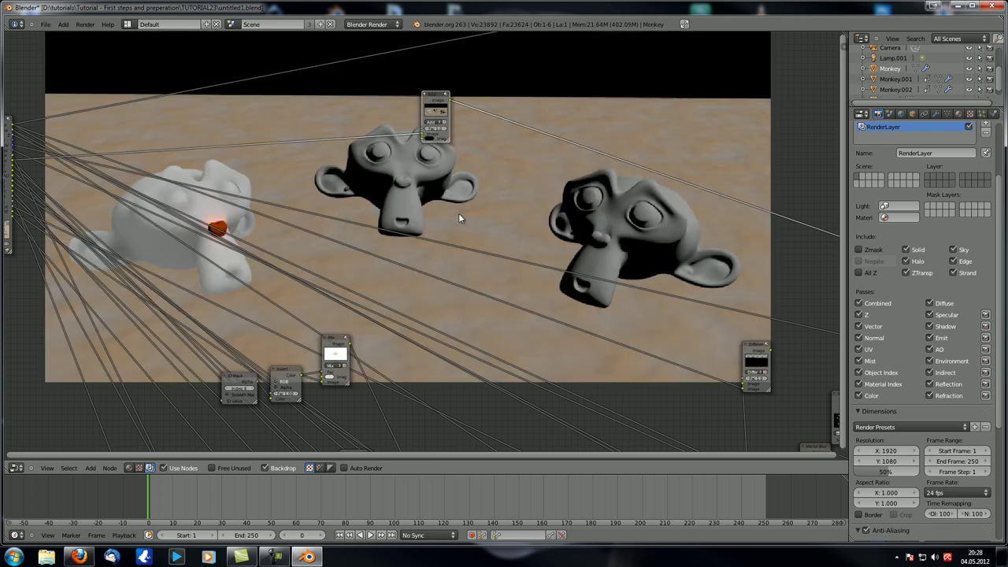
middle_drag(459, 214, 500, 207)
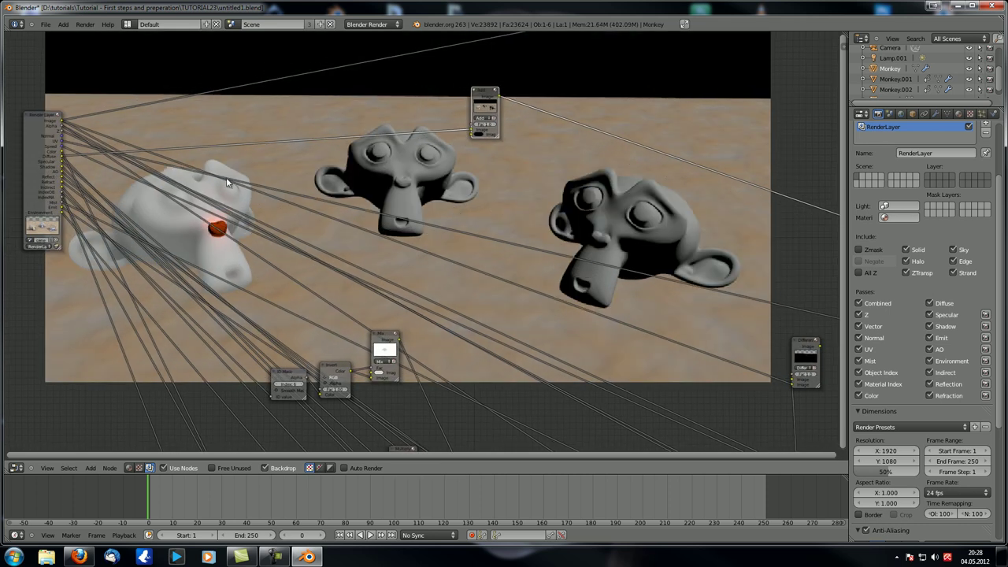
Connect the Reflect pass to the Add node's second Image input
drag(60, 175, 470, 134)
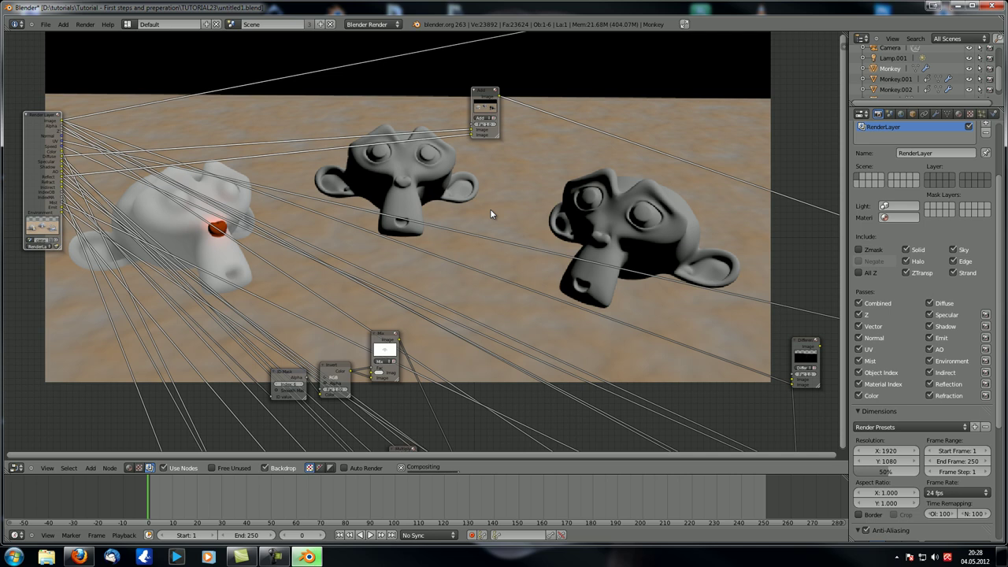
scroll(482, 186, up, 3)
middle_drag(483, 186, 479, 224)
scroll(387, 227, up, 1)
scroll(387, 228, up, 3)
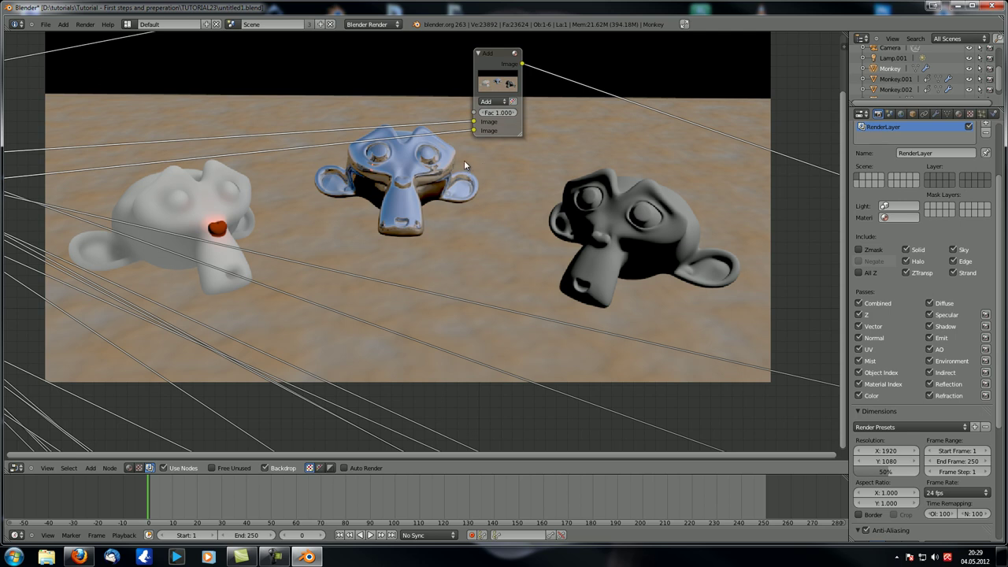
Add a Normal node, feed it the render layer's Normal pass and connect its Dot output to the Add node's Fac
scroll(531, 173, up, 3)
middle_drag(531, 174, 574, 221)
scroll(514, 260, down, 3)
middle_drag(514, 260, 563, 285)
scroll(496, 288, down, 8)
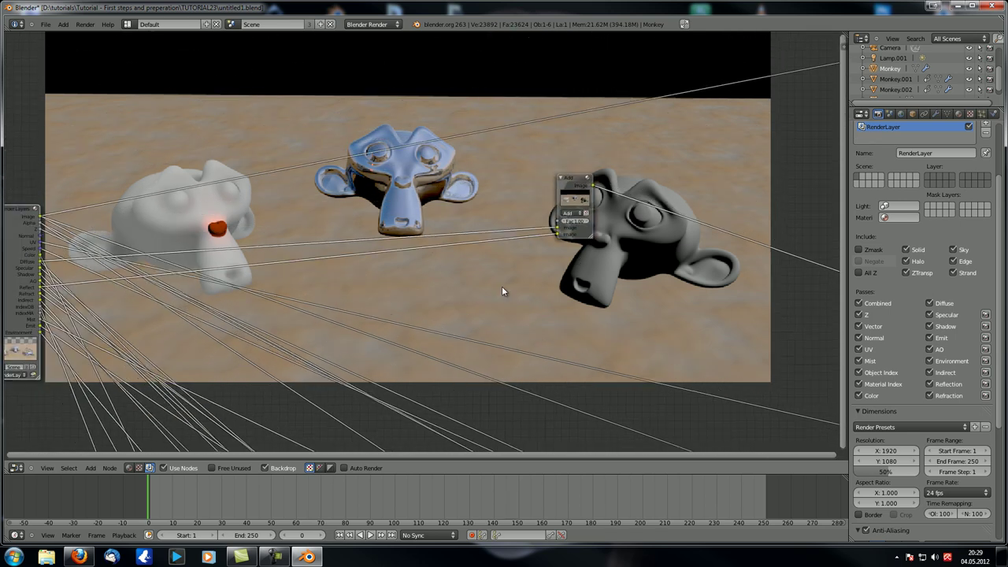
key(shift+a)
mouse_move(316, 192)
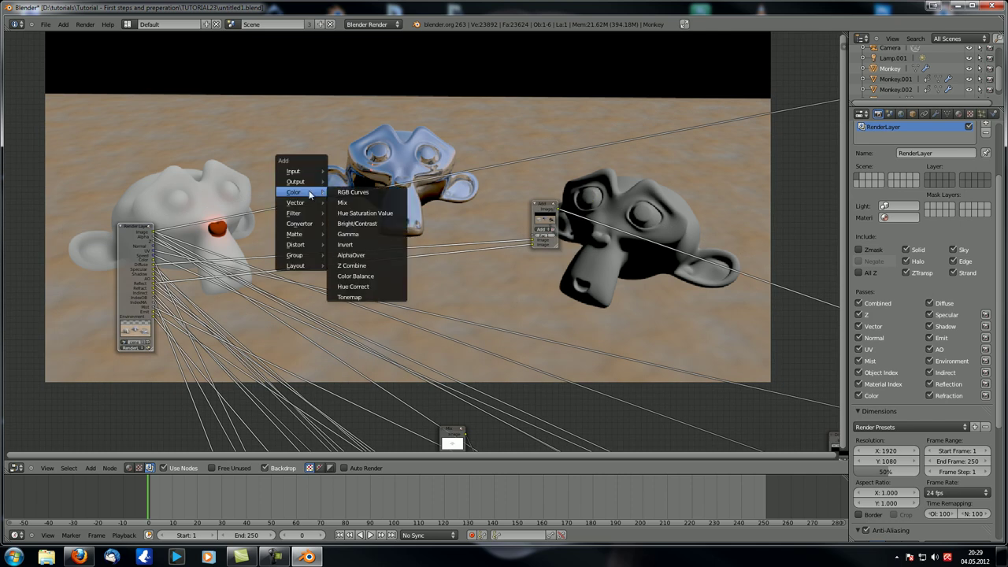
click(348, 203)
click(467, 202)
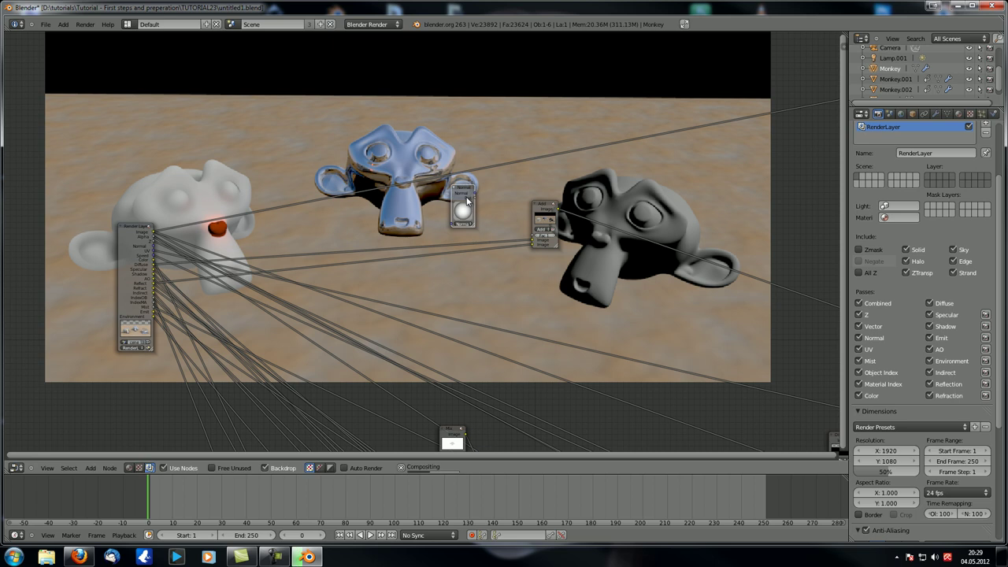
drag(155, 246, 448, 222)
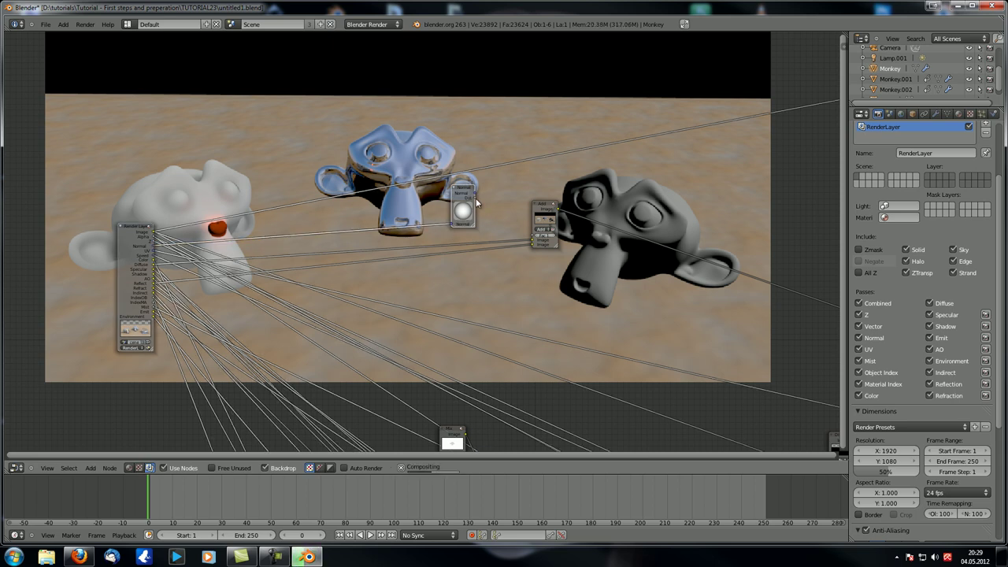
drag(512, 225, 532, 233)
Insert a ColorRamp between the Normal node's Dot output and the Add node's Fac, spacing the nodes apart
scroll(533, 233, up, 3)
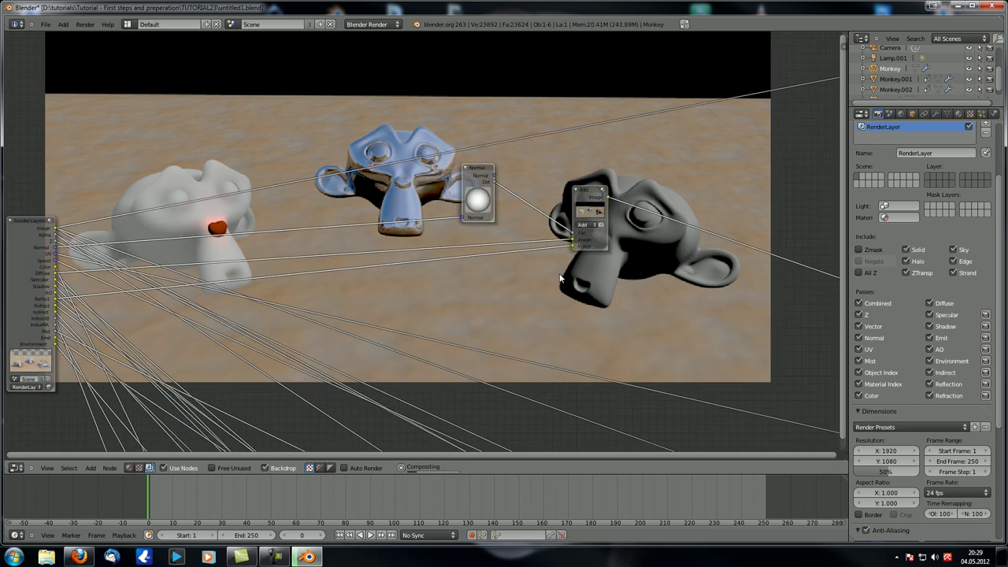
middle_drag(365, 271, 240, 269)
scroll(358, 285, up, 6)
middle_drag(422, 311, 548, 370)
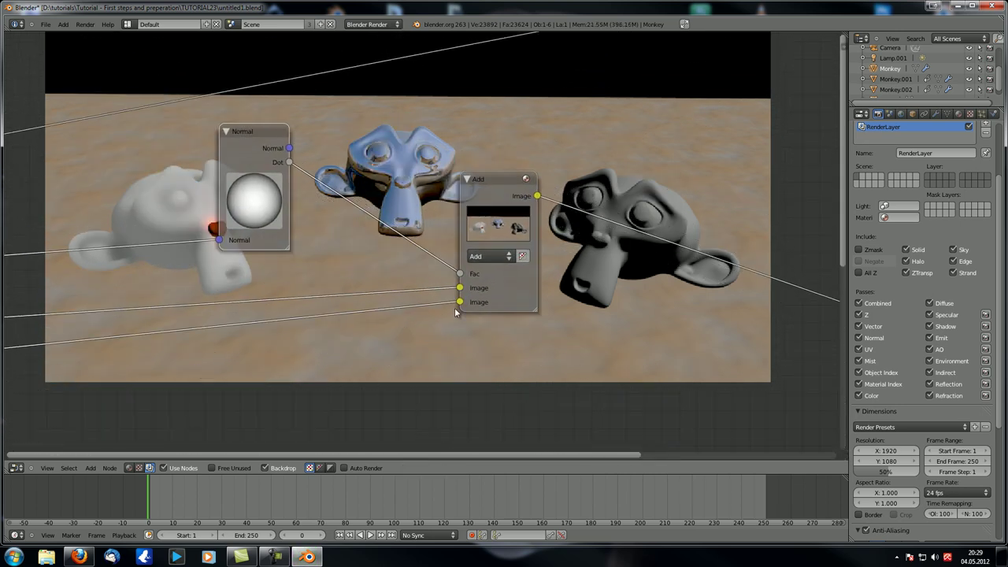
key(shift+a)
mouse_move(343, 248)
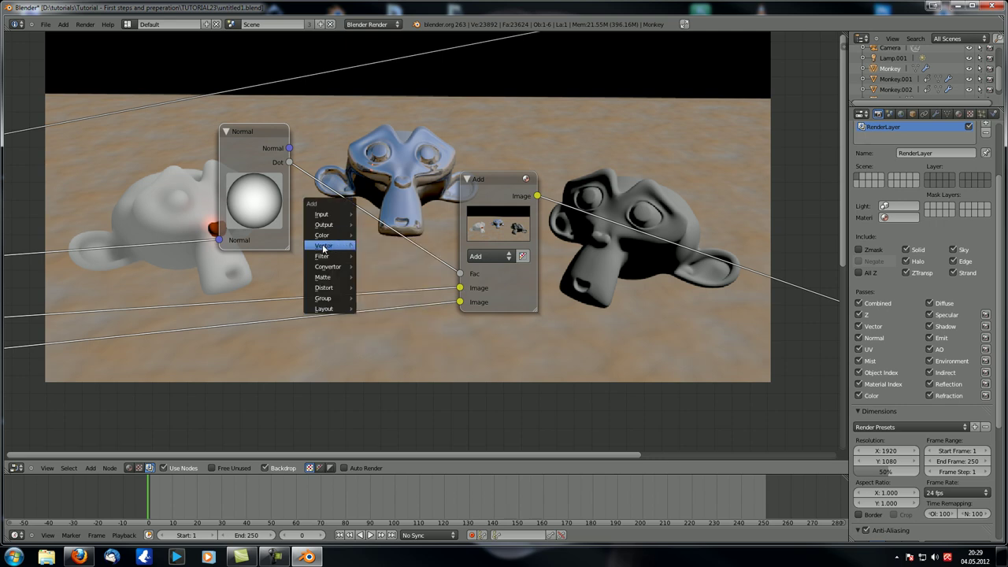
mouse_move(329, 266)
click(373, 268)
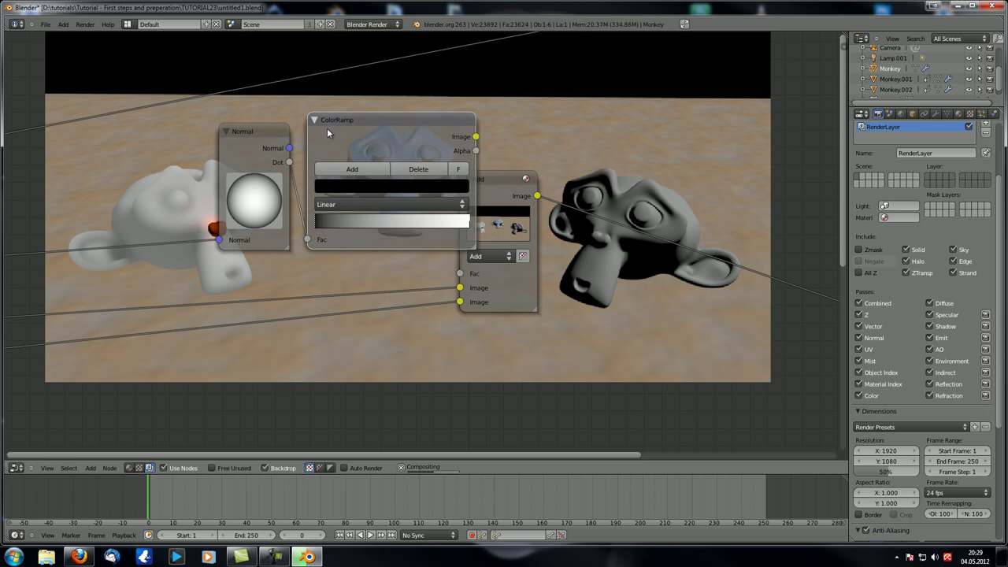
drag(275, 130, 184, 139)
drag(353, 119, 277, 146)
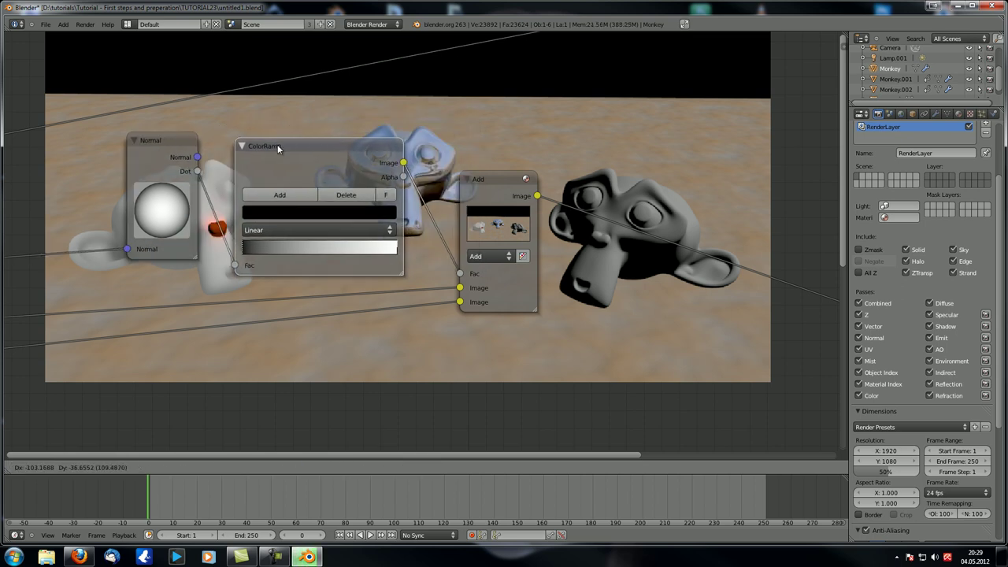
Shift the ColorRamp's black stop past the middle, then invert the ramp with white at the start and black near the end
middle_drag(439, 120, 350, 181)
scroll(311, 235, up, 2)
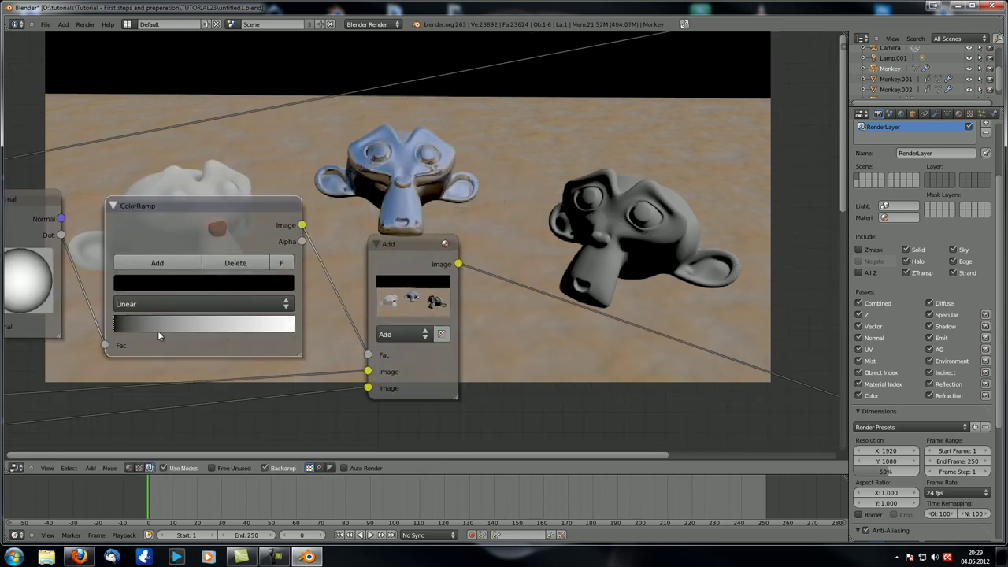
drag(123, 327, 240, 323)
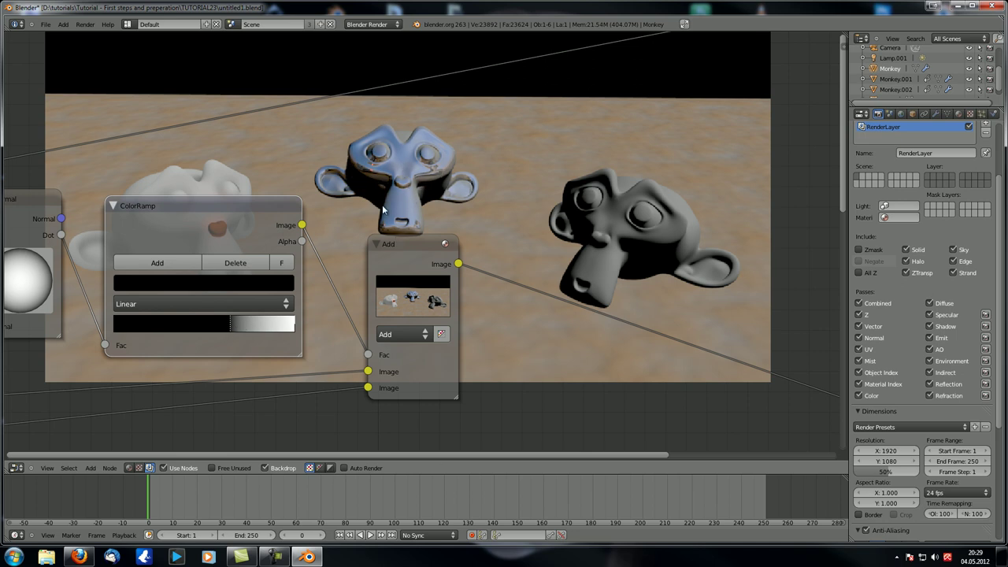
middle_drag(382, 207, 420, 197)
drag(331, 315, 147, 332)
drag(269, 312, 316, 313)
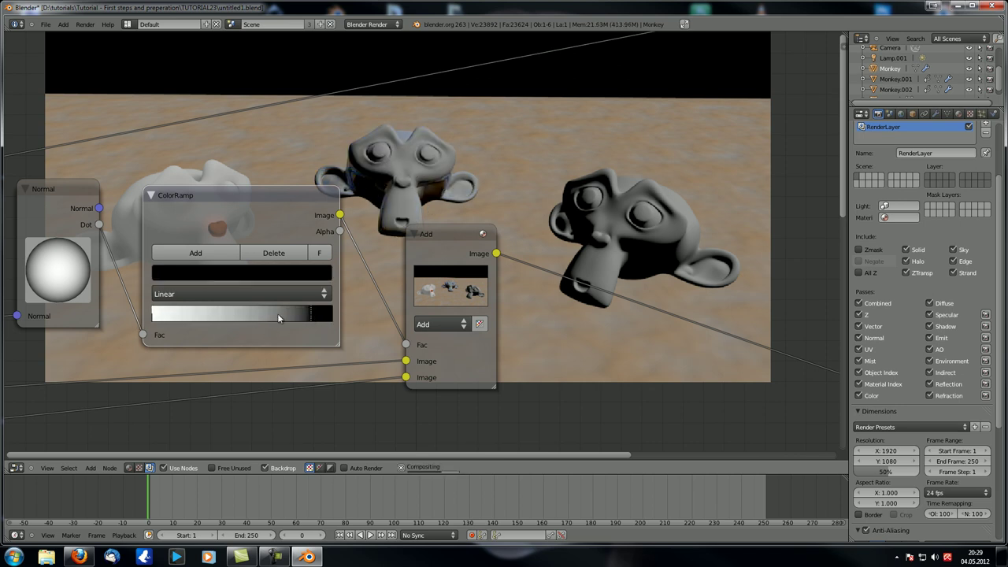
Move the inverted ramp's black stop to the end and its white stop past three quarters, continuing towards the end
drag(169, 318, 348, 315)
drag(273, 318, 291, 318)
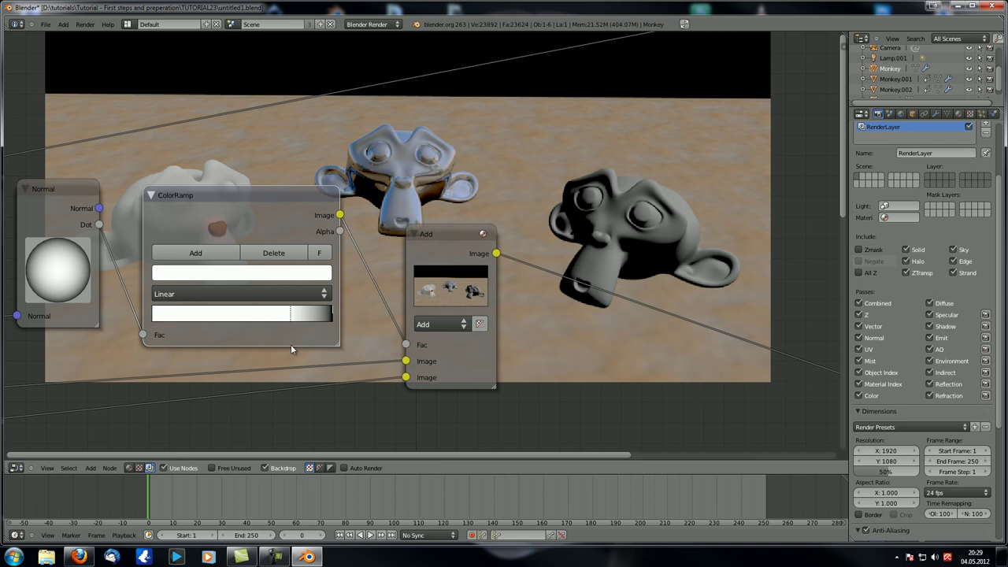
mouse_move(412, 188)
middle_down()
mouse_move(401, 188)
mouse_move(402, 203)
middle_up()
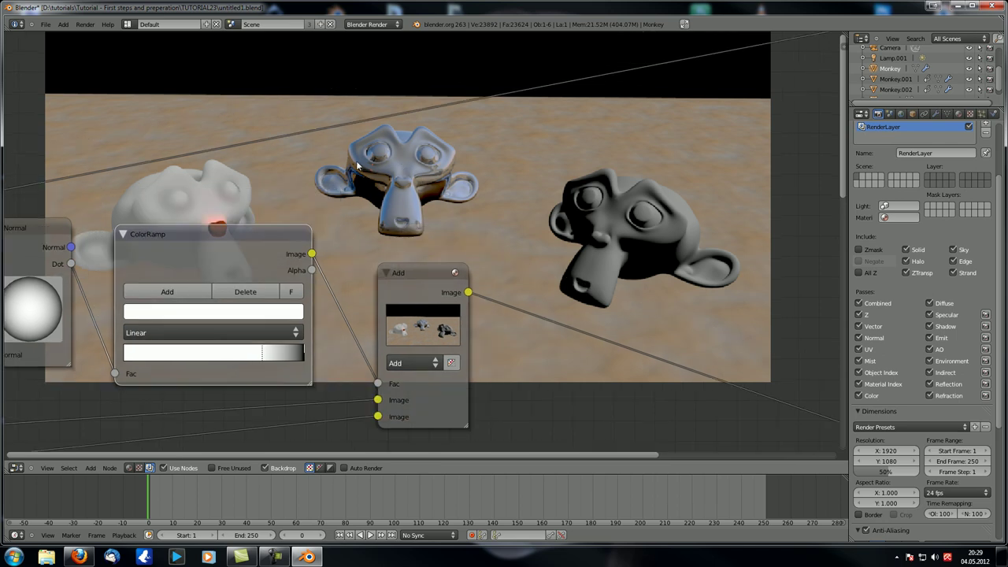
middle_drag(356, 160, 371, 126)
drag(287, 321, 304, 327)
Delete the ColorRamp, keeping Dot linked to Fac, and disconnect the Reflect pass from the Add node's second Image input
scroll(582, 159, down, 8)
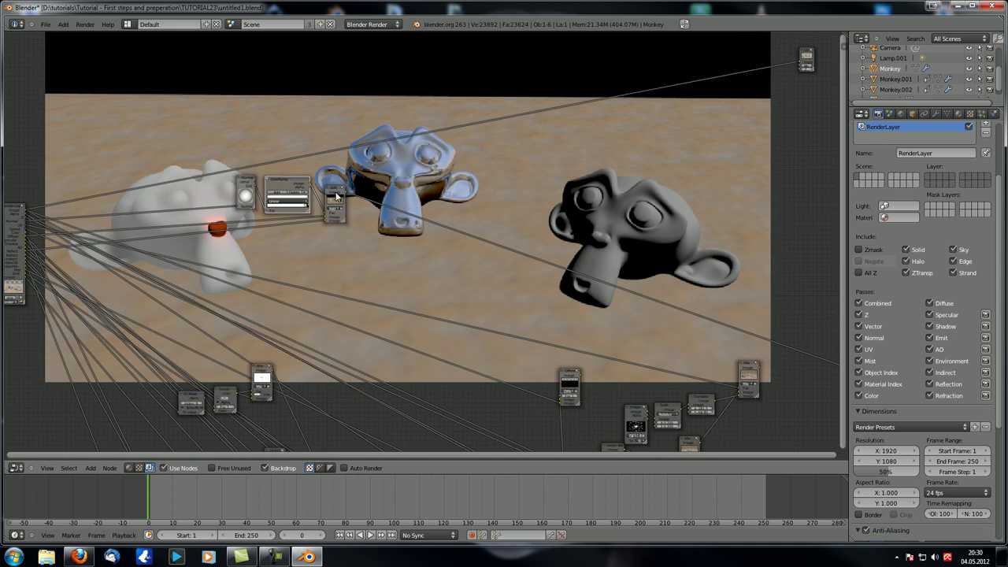
scroll(334, 190, up, 3)
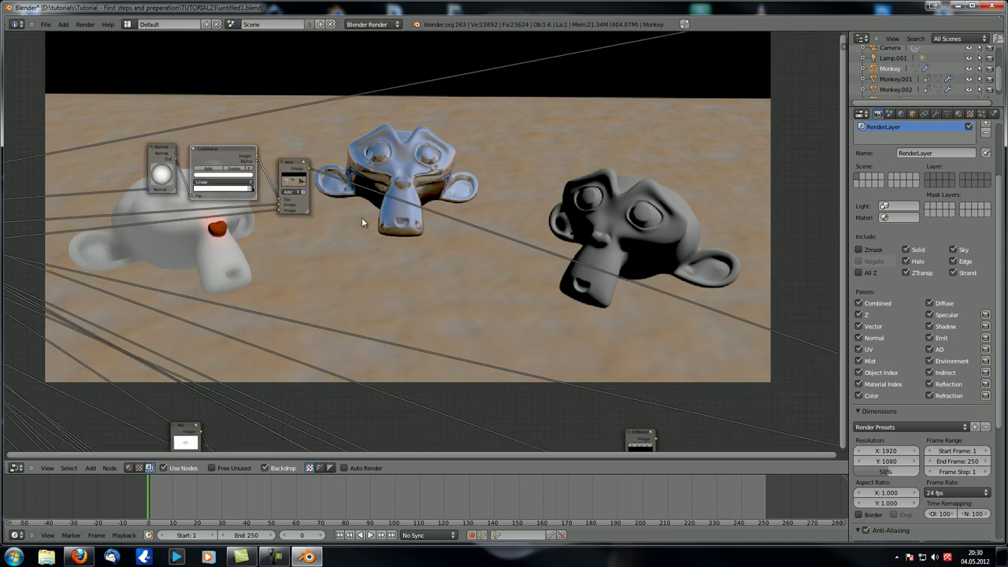
key(x)
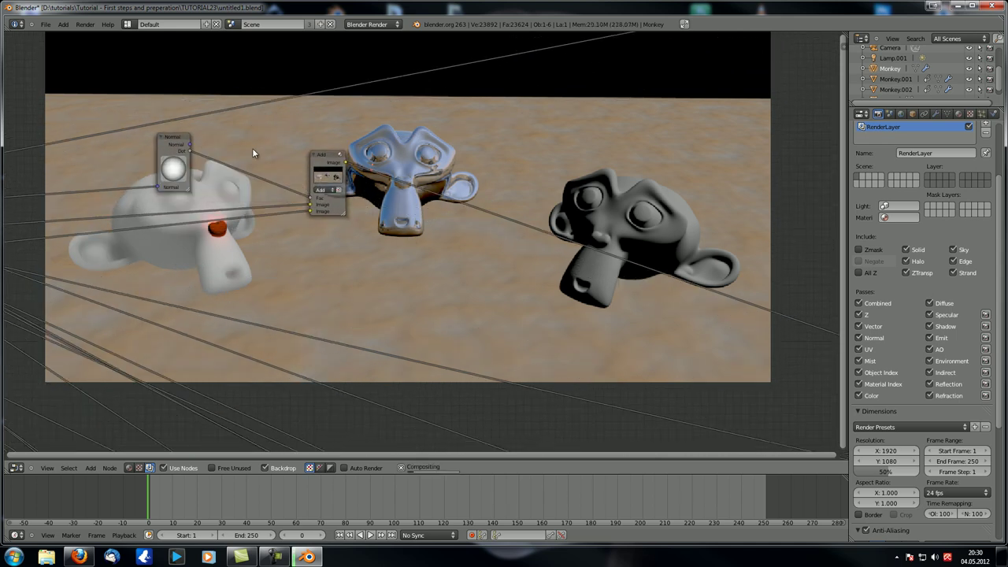
scroll(286, 203, up, 2)
scroll(258, 221, up, 2)
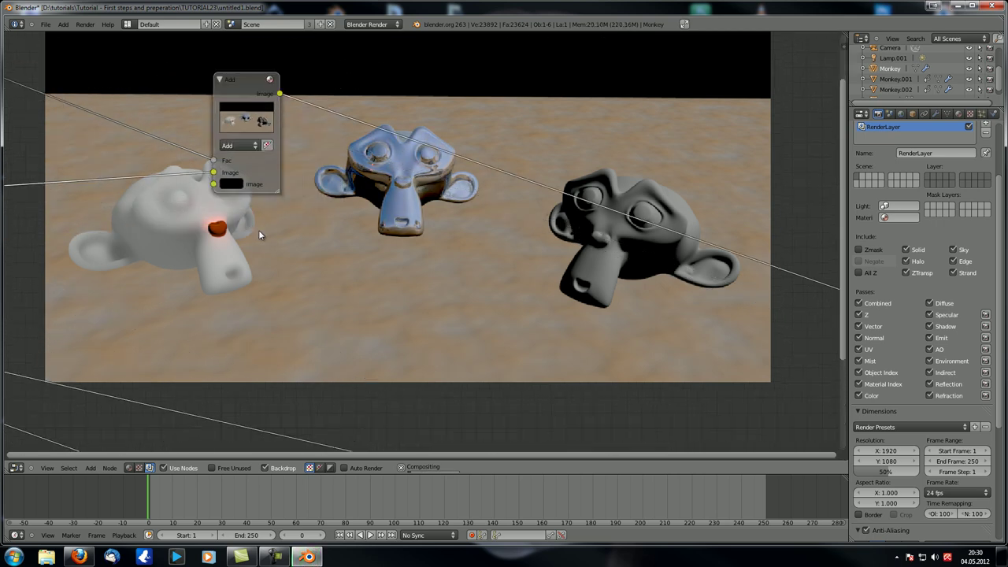
middle_drag(258, 230, 400, 280)
scroll(394, 284, up, 1)
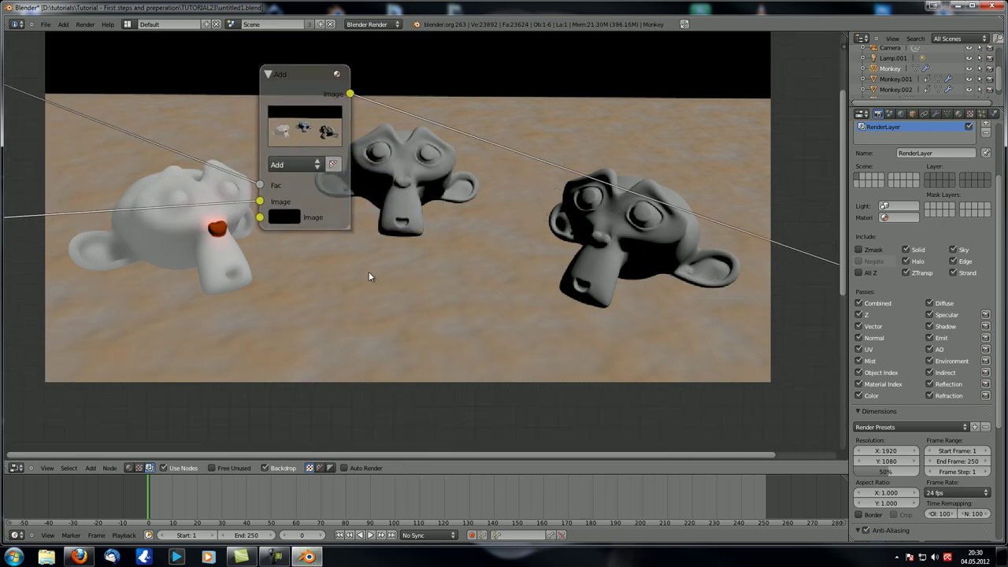
Try a dark grey of 0.07422 and white as the Add node's second Image colour
scroll(356, 288, down, 1)
scroll(352, 286, down, 3)
click(322, 239)
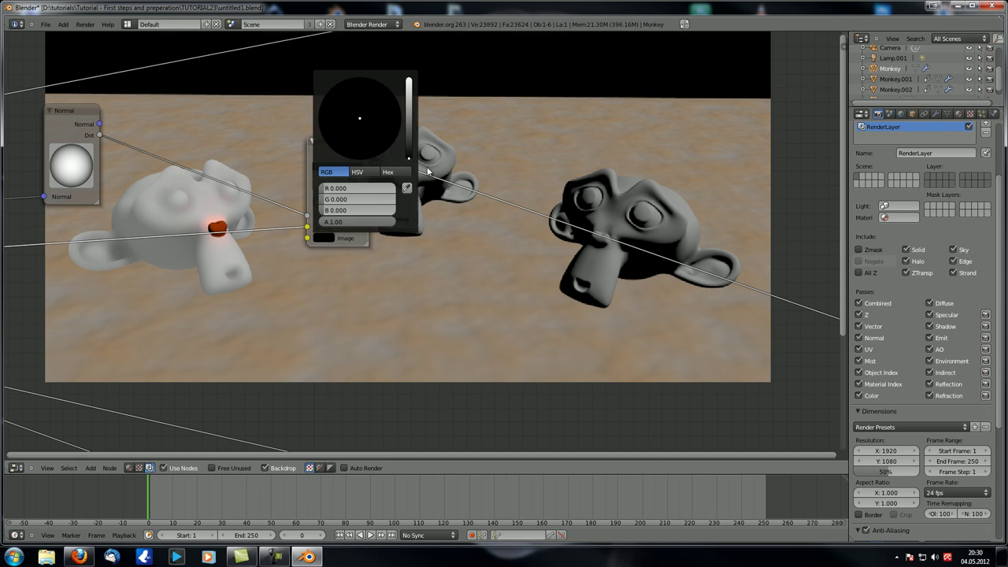
click(410, 140)
click(408, 135)
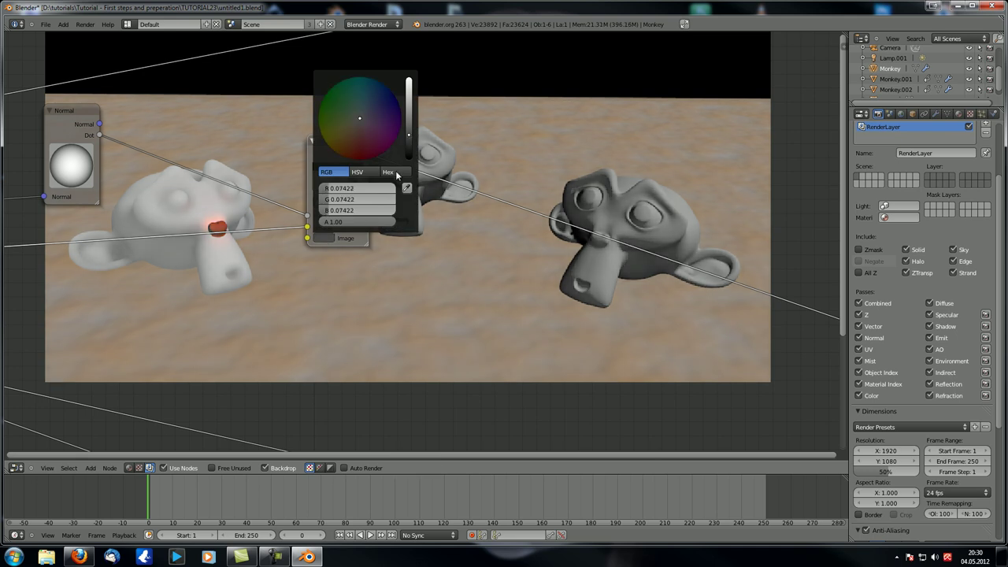
click(327, 237)
drag(408, 114, 413, 79)
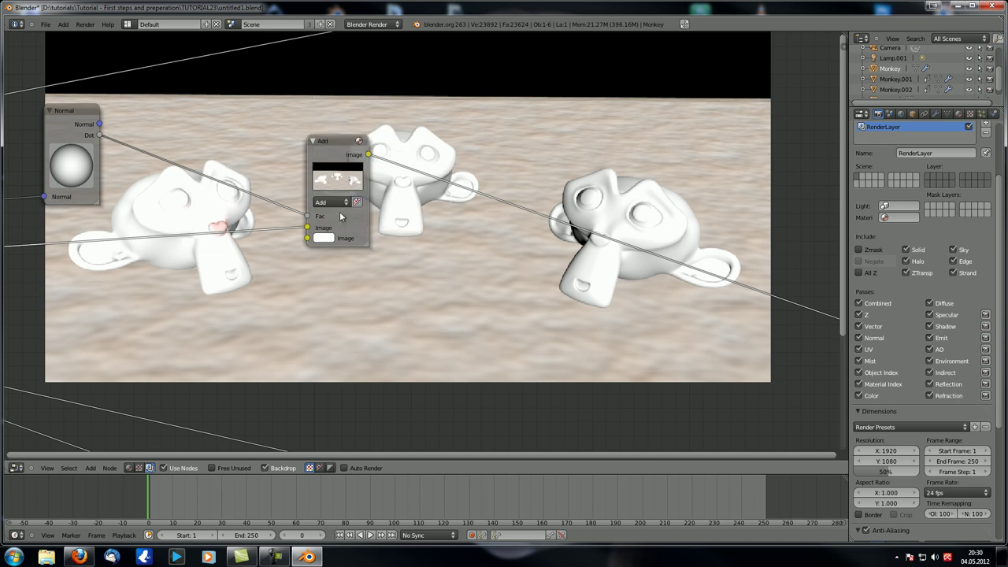
Tint the Add node's second Image colour a warm orange-beige and darken it to a dim brown
click(326, 238)
click(351, 131)
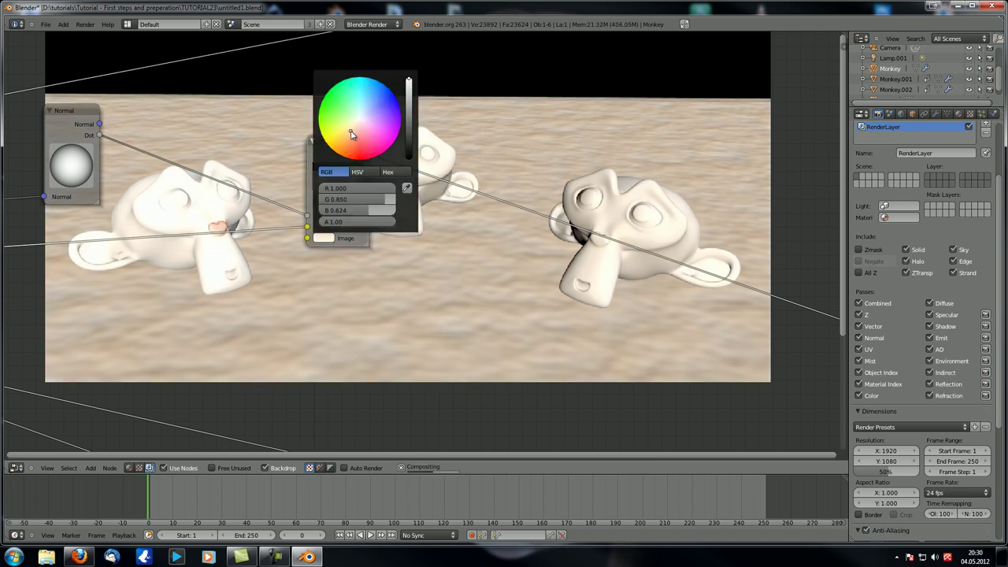
click(409, 115)
drag(409, 115, 435, 307)
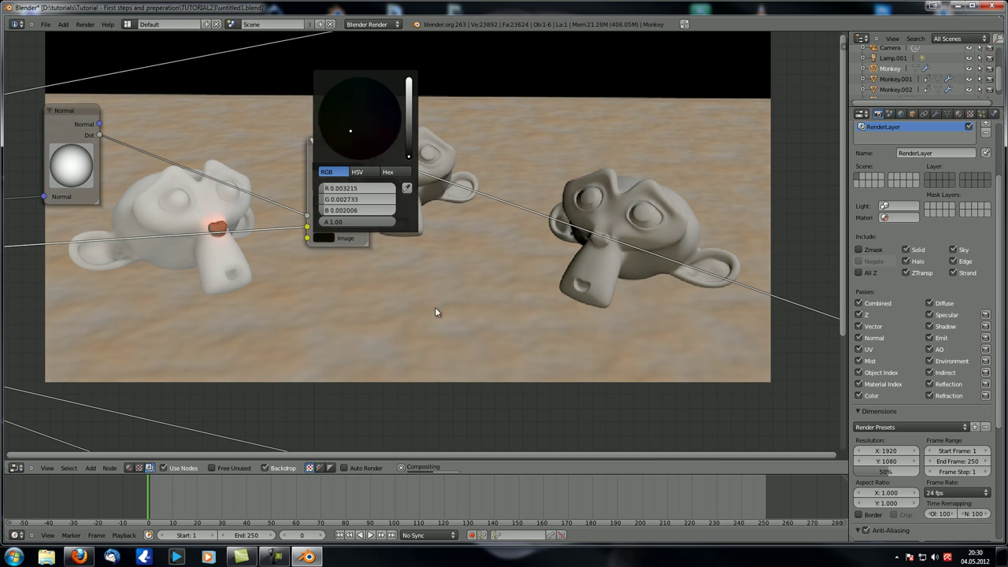
scroll(436, 310, up, 5)
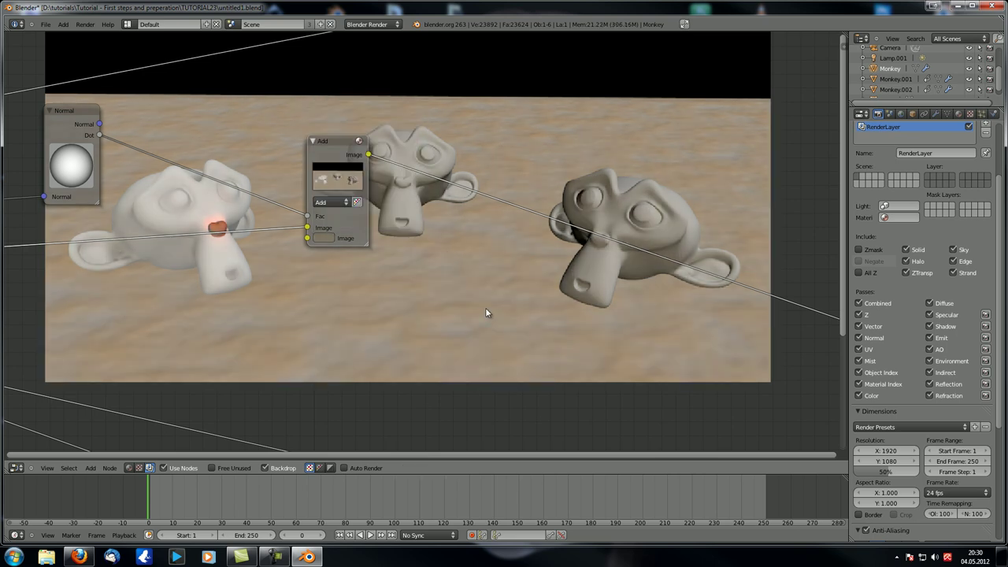
scroll(485, 307, down, 4)
scroll(429, 257, down, 5)
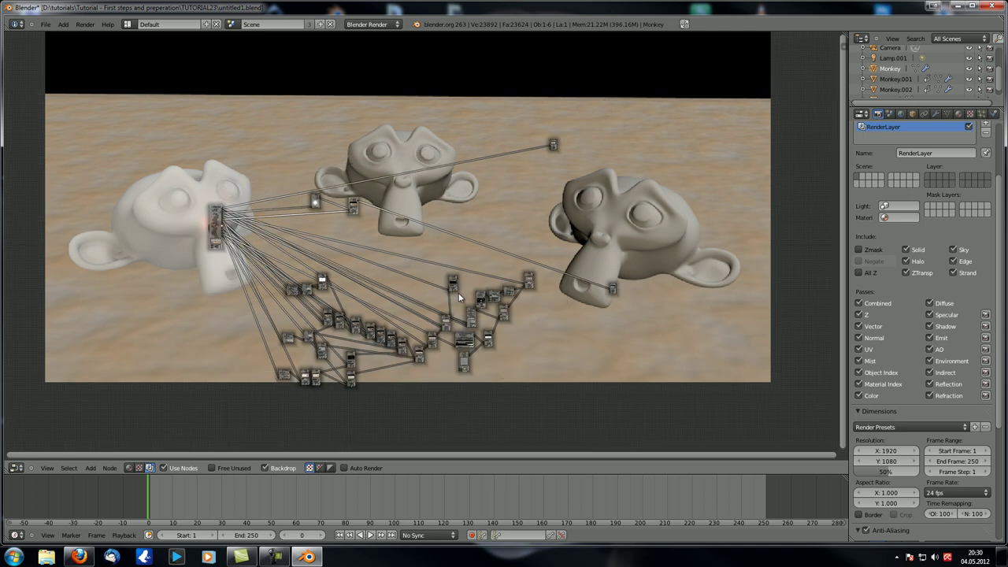
middle_drag(457, 259, 457, 256)
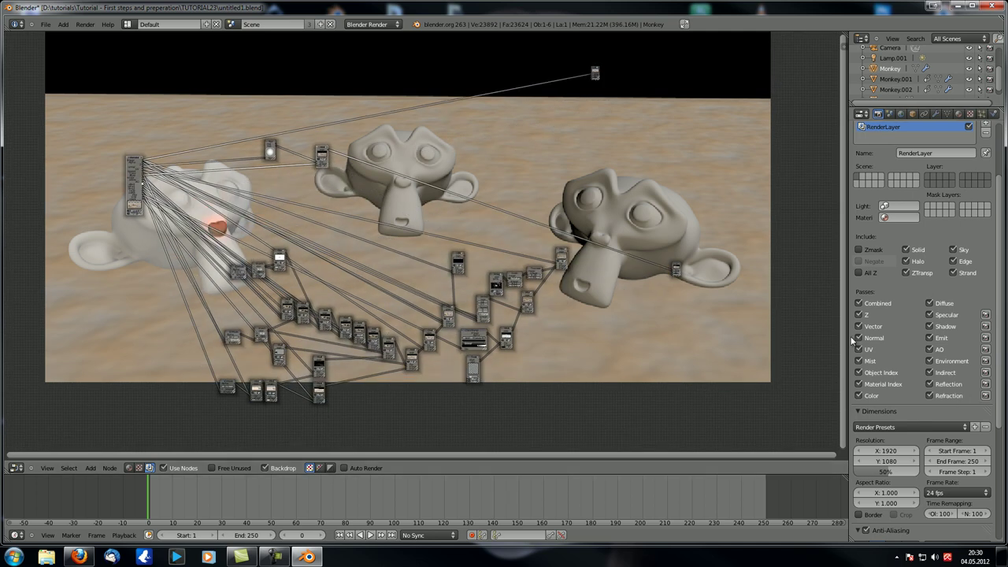
middle_drag(473, 312, 430, 307)
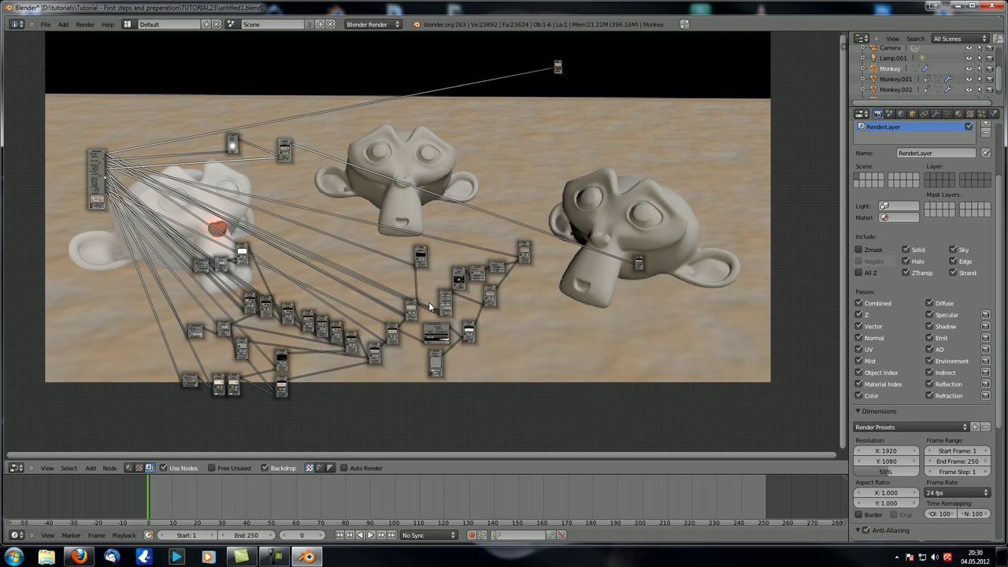